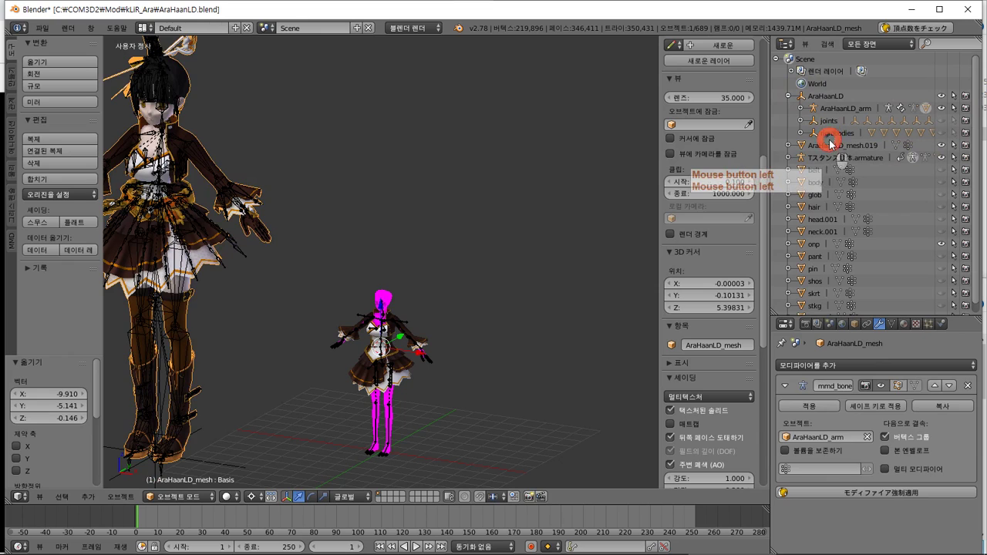
Clear the parent of AraHaanLD_arm so the armature sits outside the AraHaanLD empty in the outliner.
left_click(814, 108)
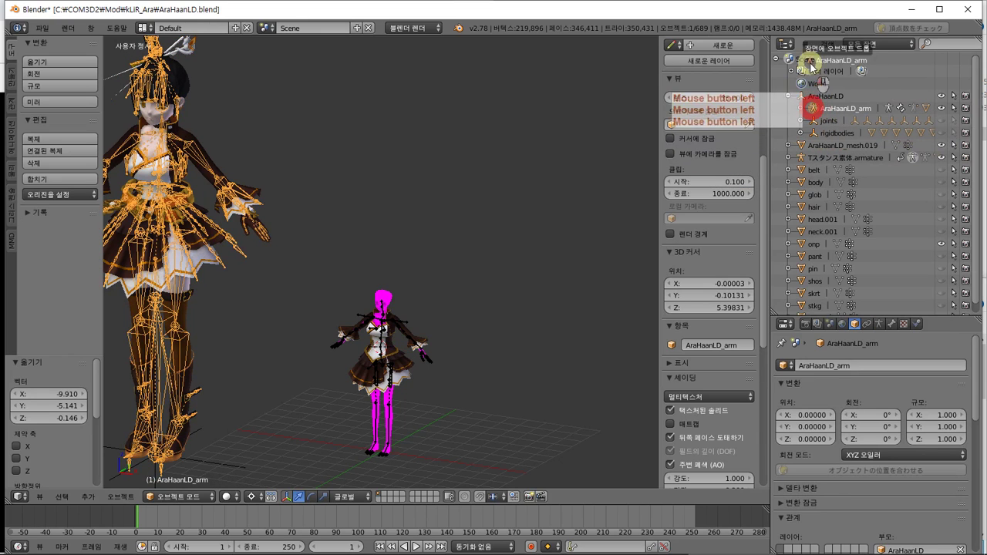
left_click(818, 112)
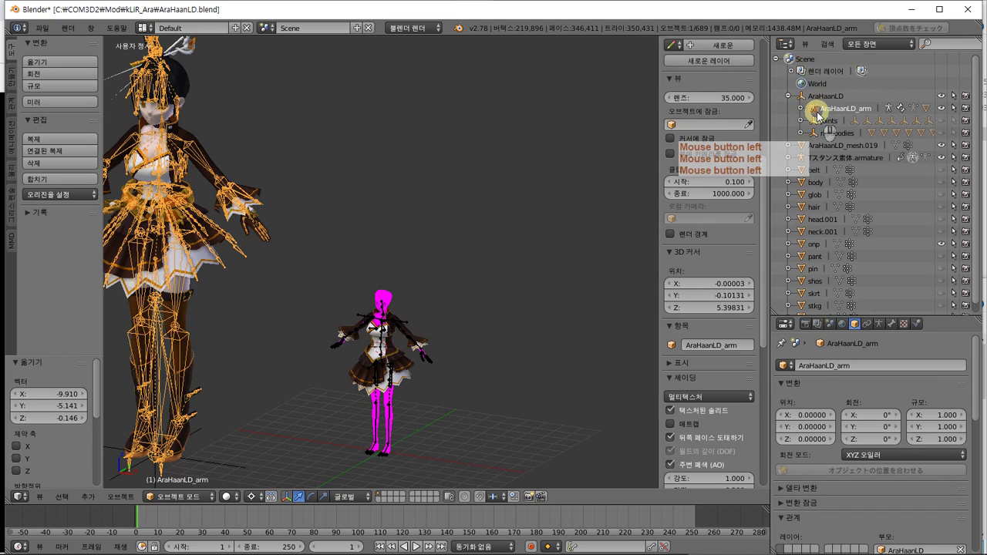
left_click_drag(816, 110, 776, 181)
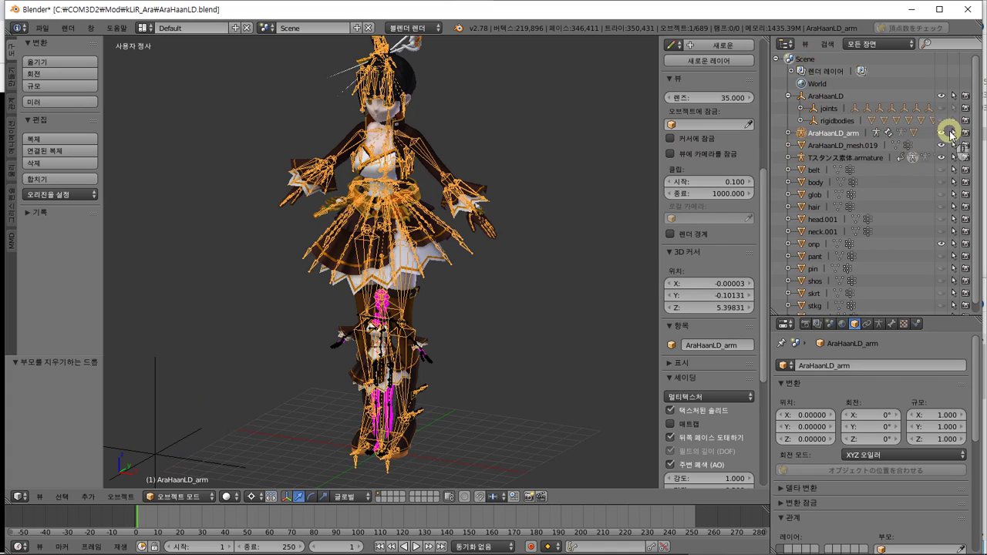
Switch the AraHaanLD_arm armature's visibility off and on to examine which bones belong to it.
left_click(942, 133)
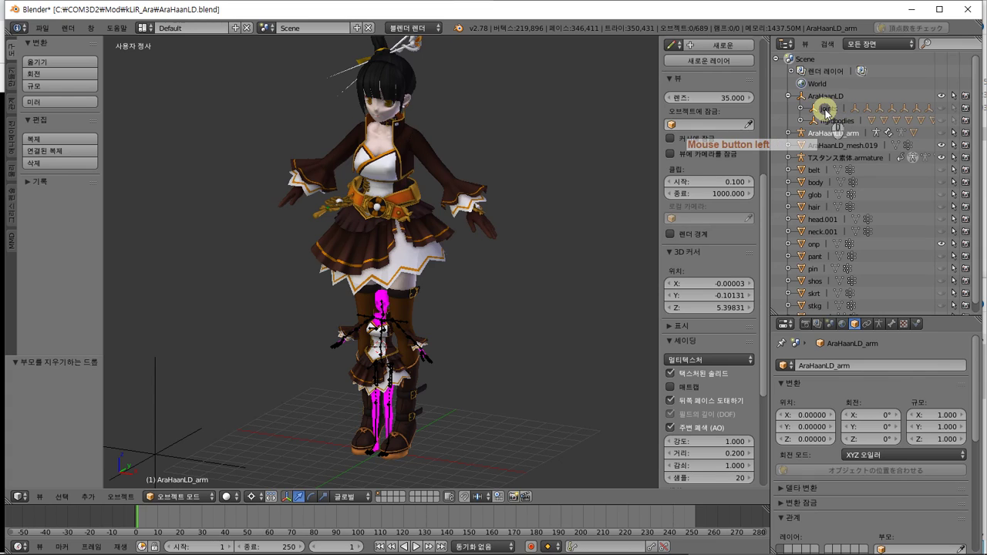
left_click(942, 133)
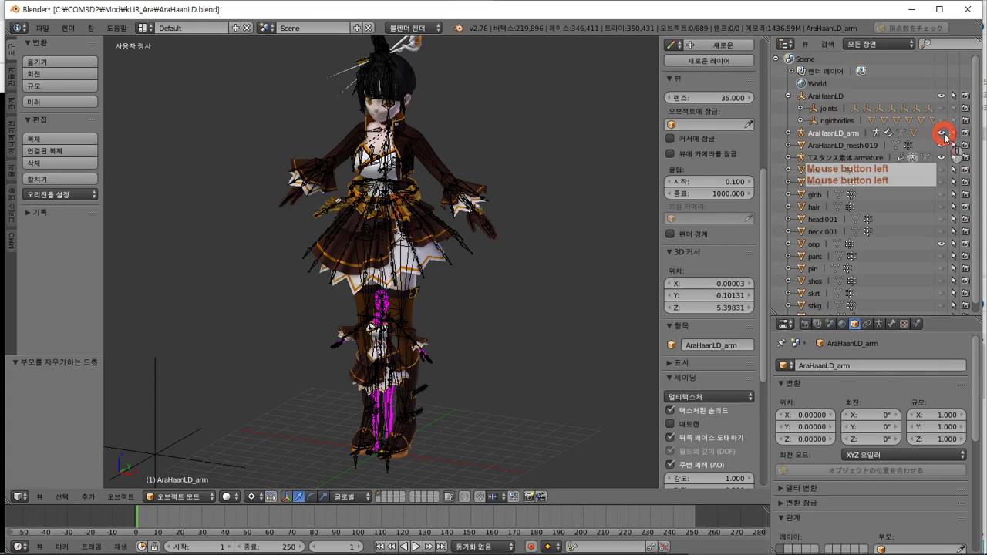
double_click(943, 134)
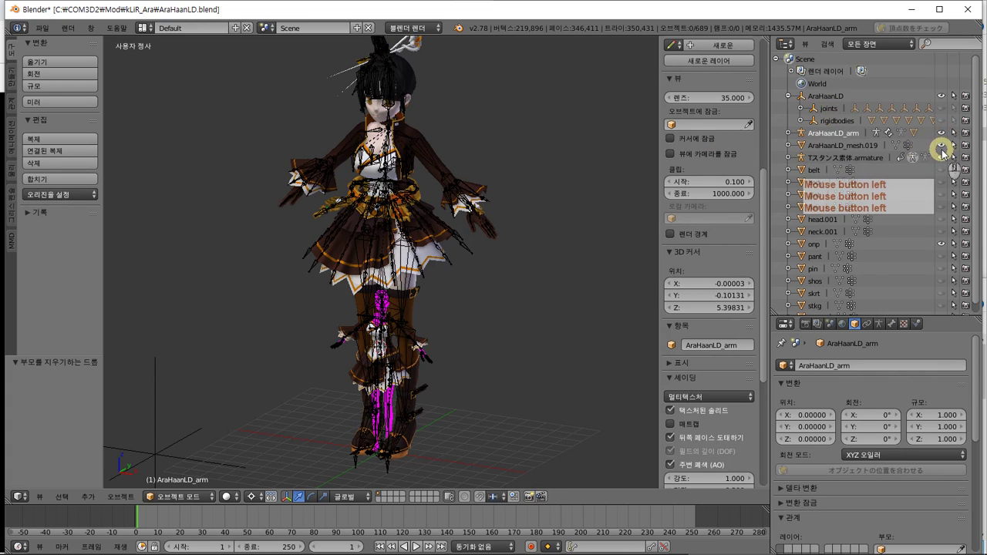
left_click(942, 147)
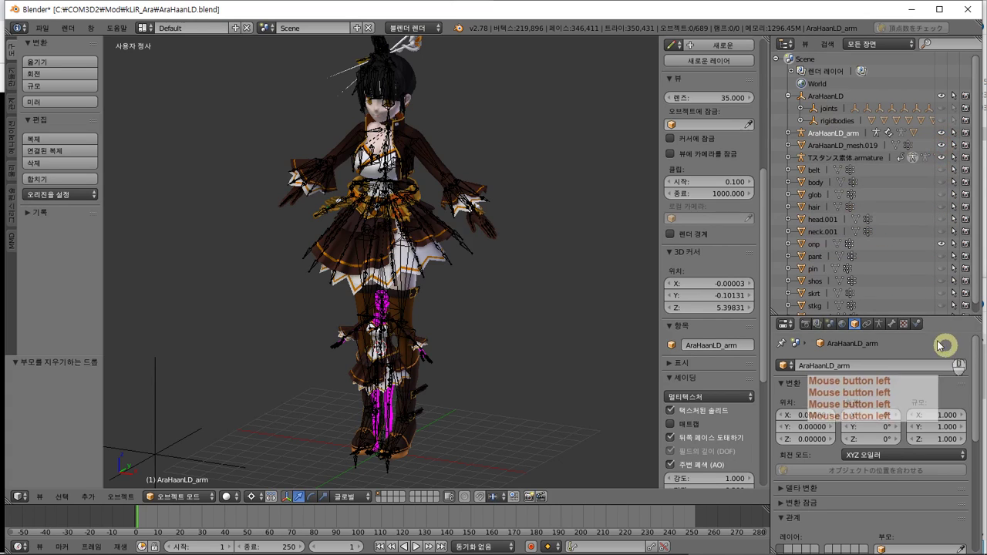
scroll(882, 290, "down", 1)
double_click(928, 307)
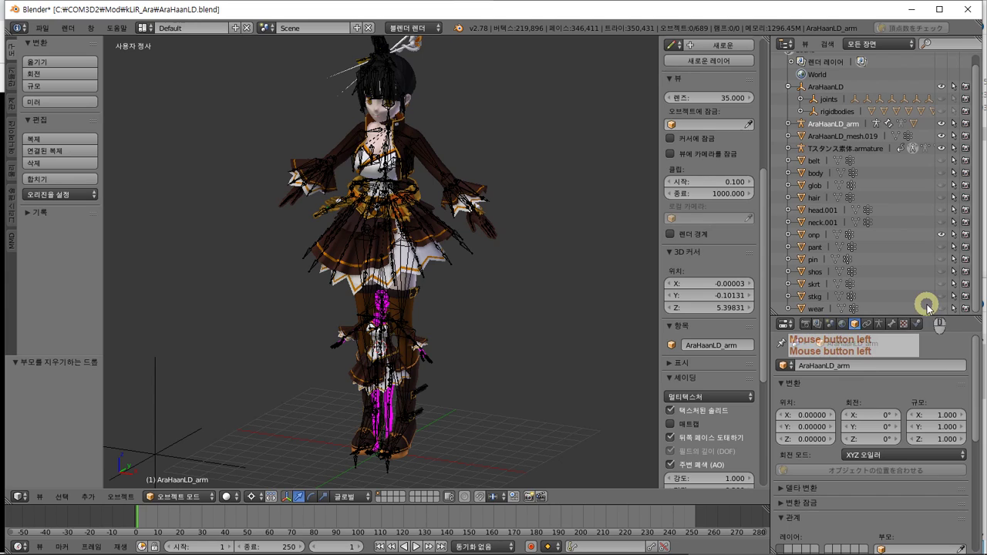
scroll(925, 303, "up", 1)
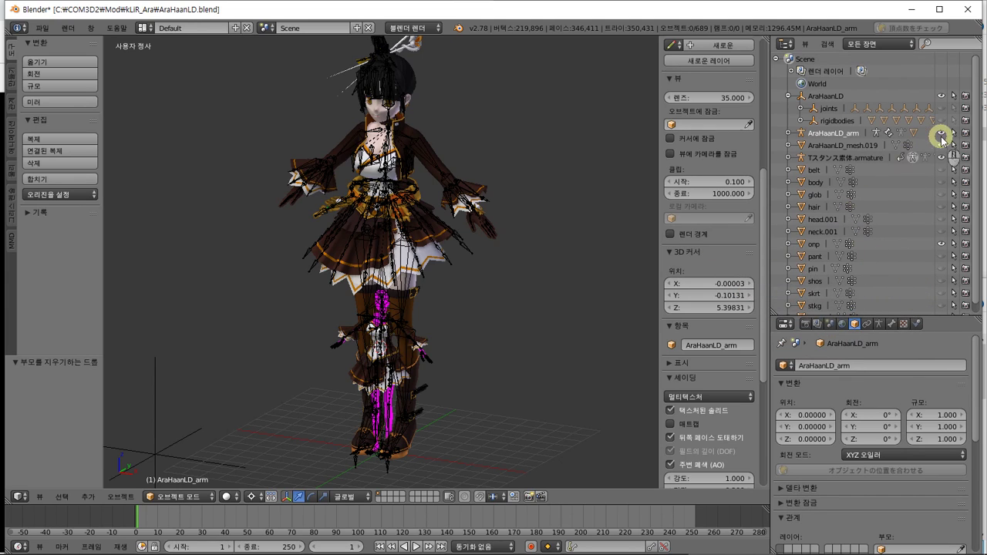
left_click(941, 133)
left_click(941, 121)
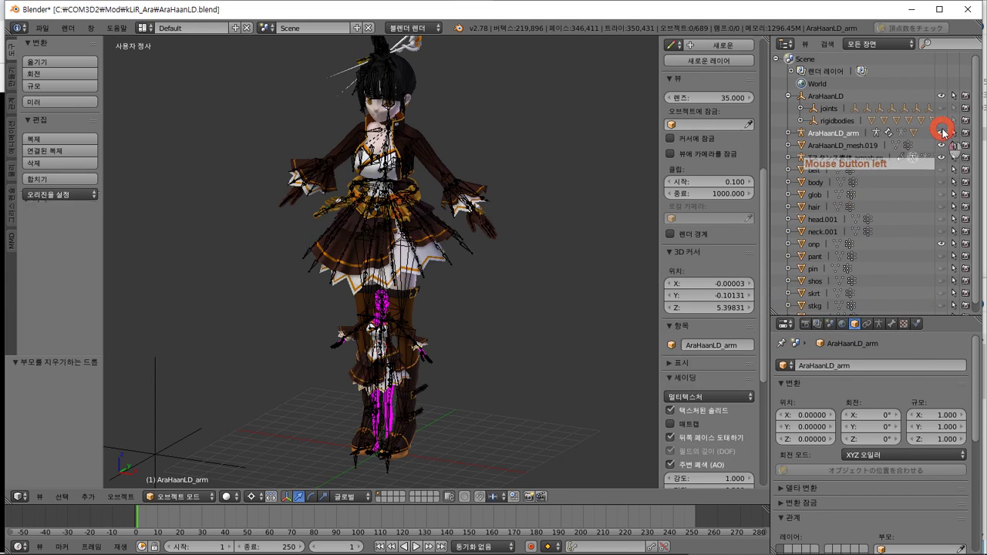
left_click(941, 145)
left_click(941, 133)
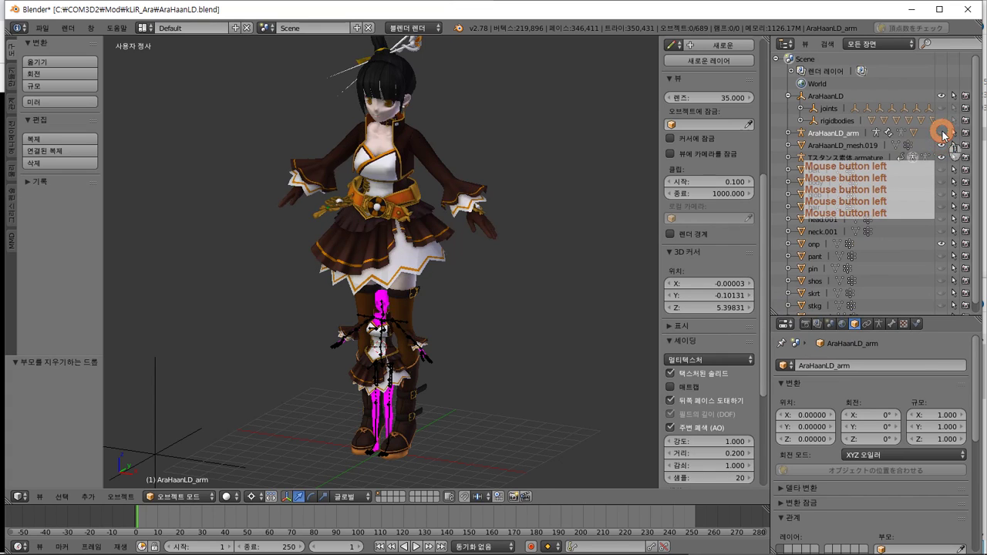
left_click(941, 132)
Expand AraHaanLD_arm in the outliner and delete the joints group with its whole hierarchy.
left_click(787, 133)
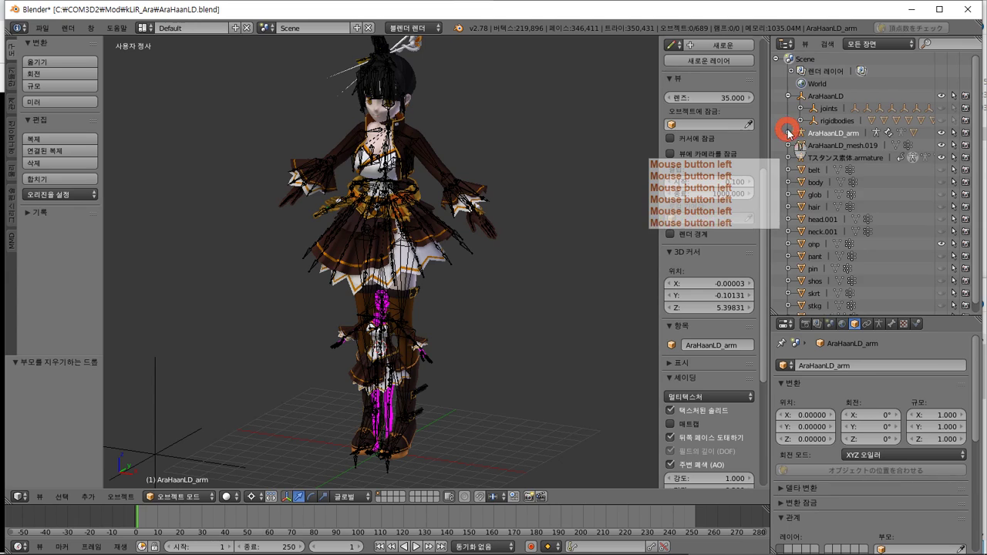
left_click(863, 161)
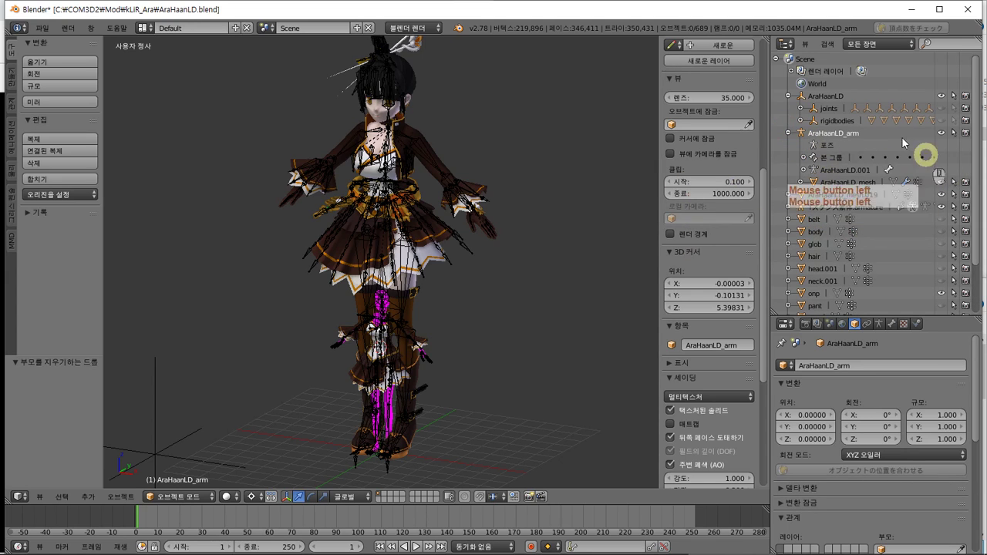
left_click(833, 111)
right_click(830, 115)
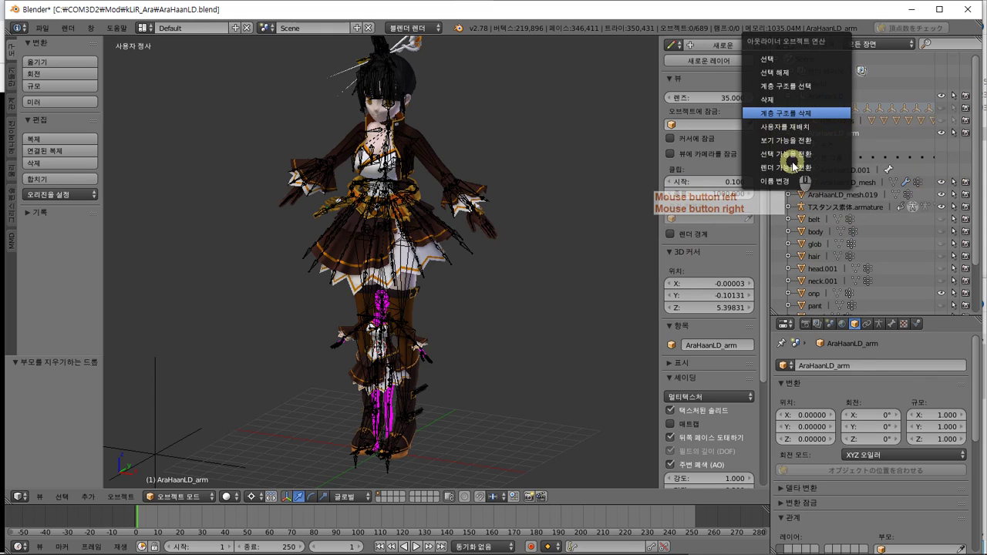
left_click(794, 166)
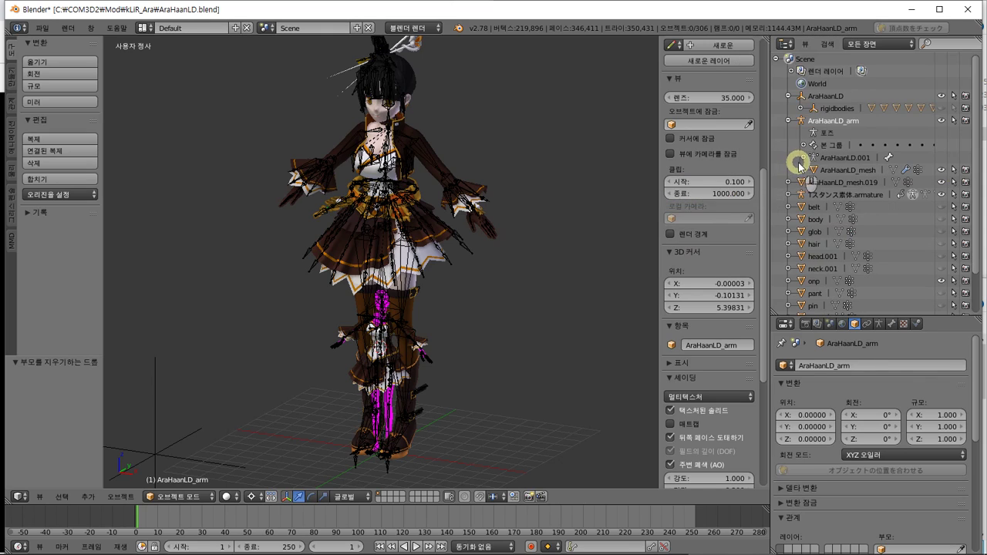
Delete the rigidbodies group with its whole hierarchy, and the AraHaanLD parent empty.
right_click(836, 108)
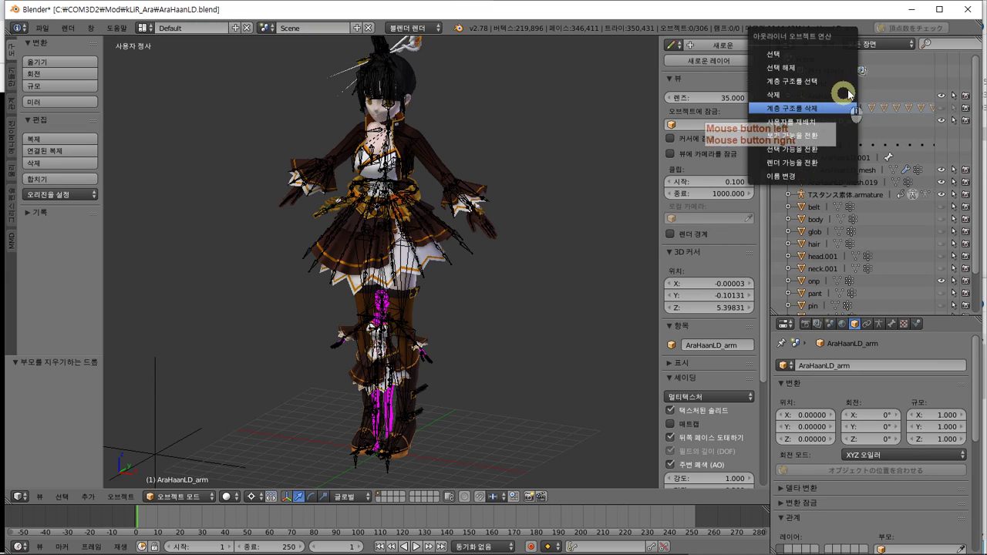
left_click(973, 40)
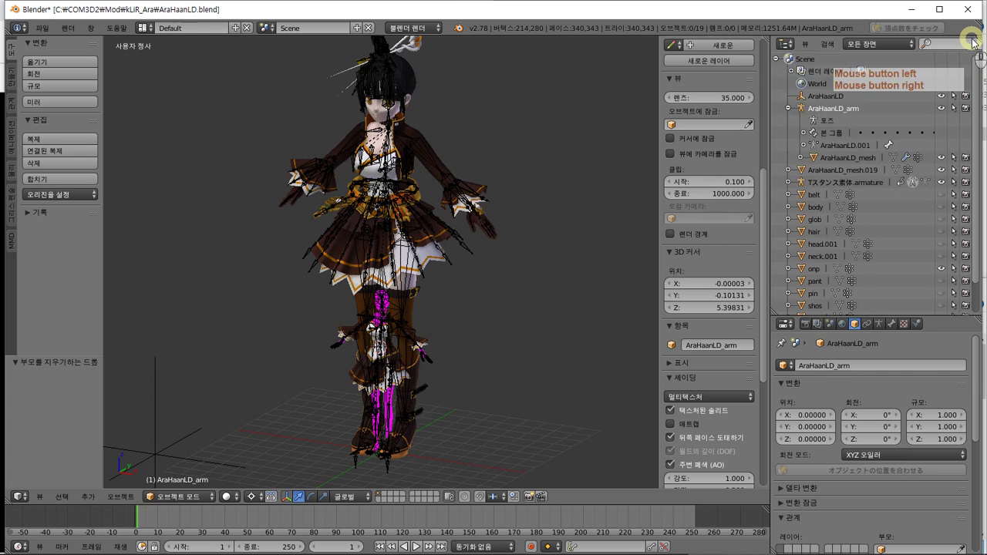
right_click(833, 100)
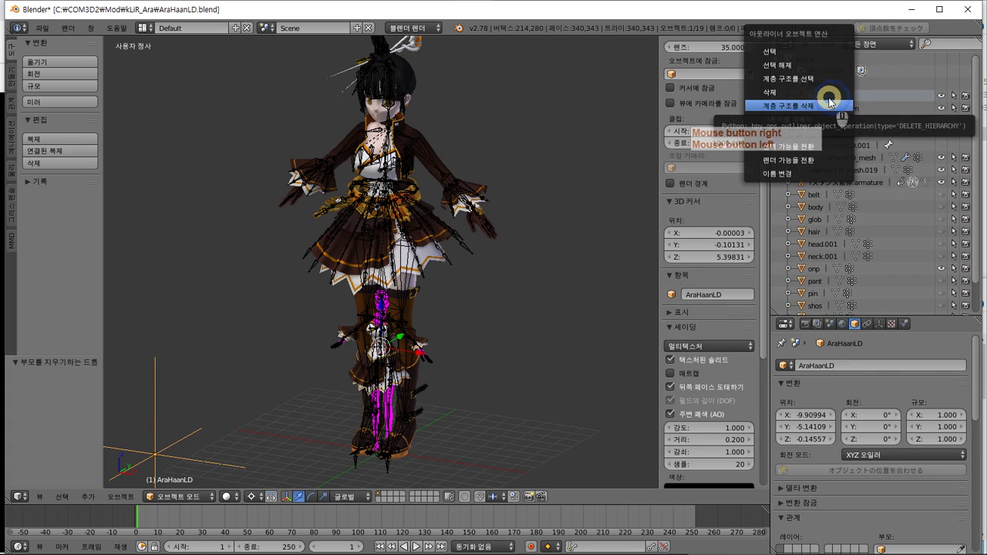
left_click(818, 91)
left_click(841, 97)
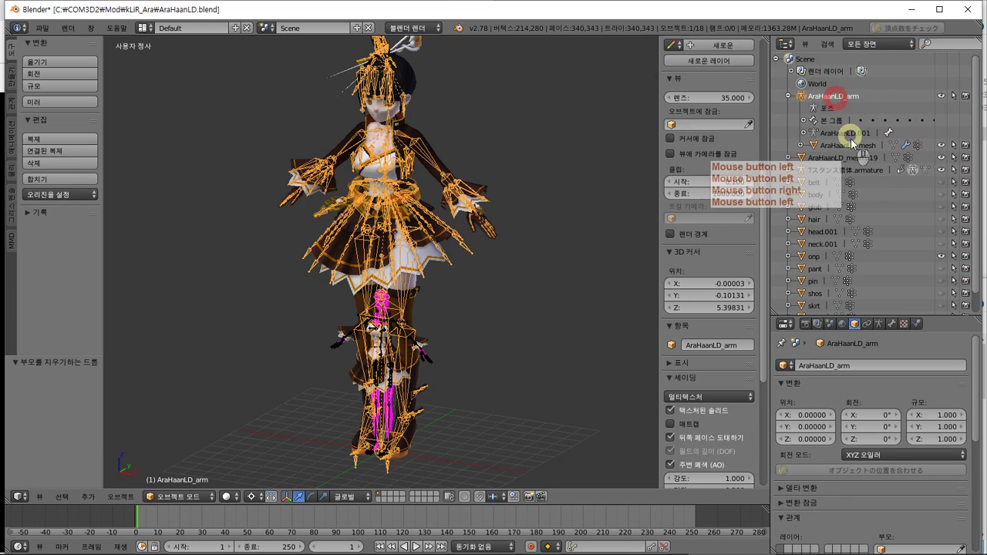
left_click_drag(655, 169, 505, 180)
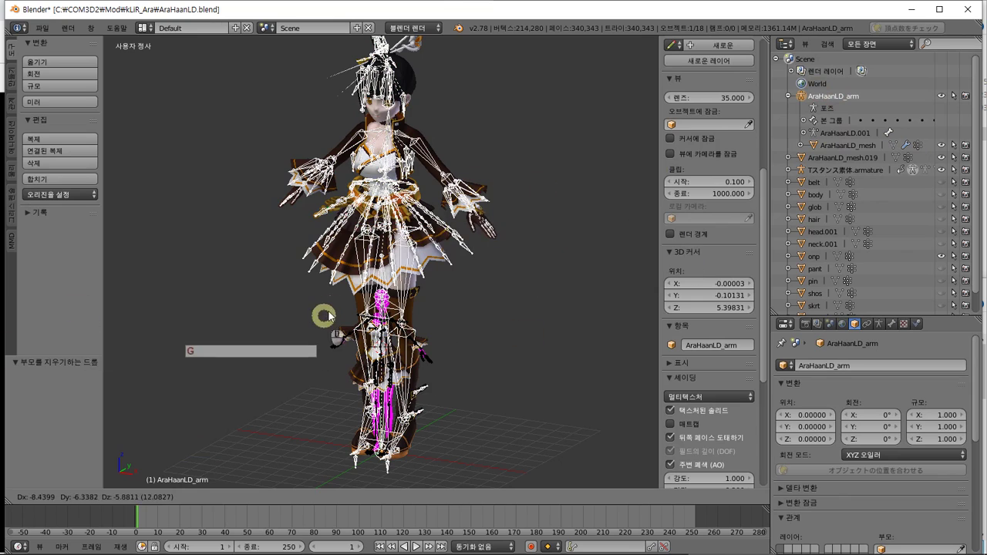
key("Escape")
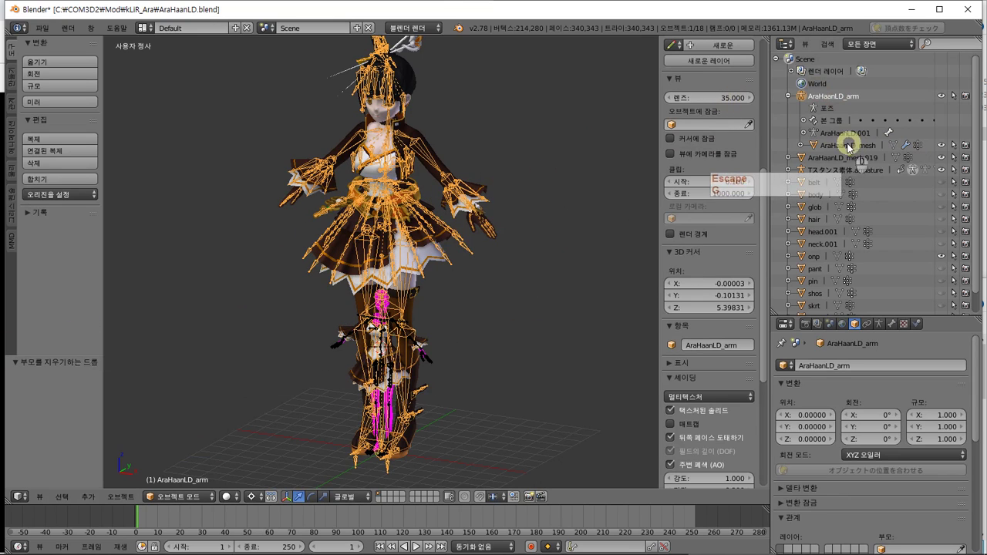
left_click(818, 106)
left_click(823, 108)
left_click(840, 145, "shift")
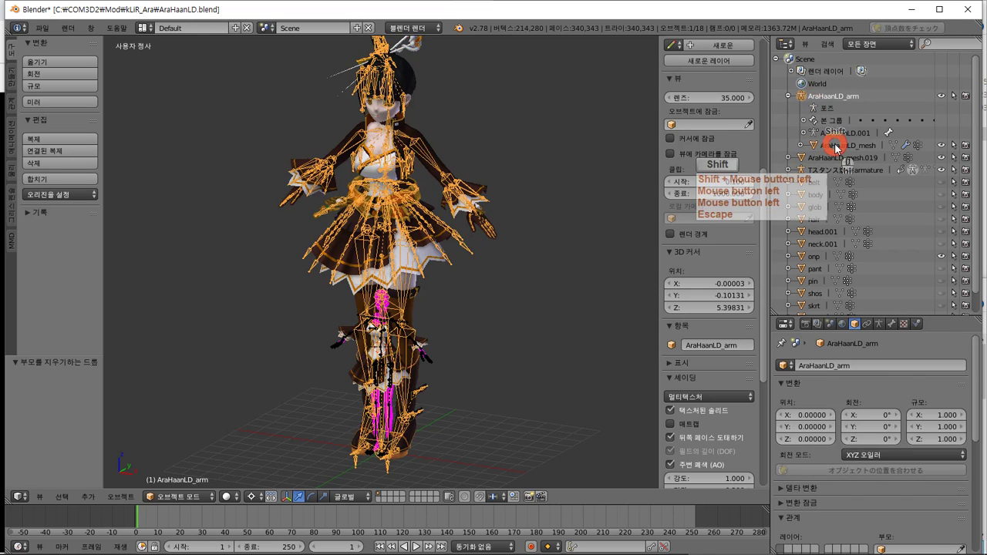
key("g")
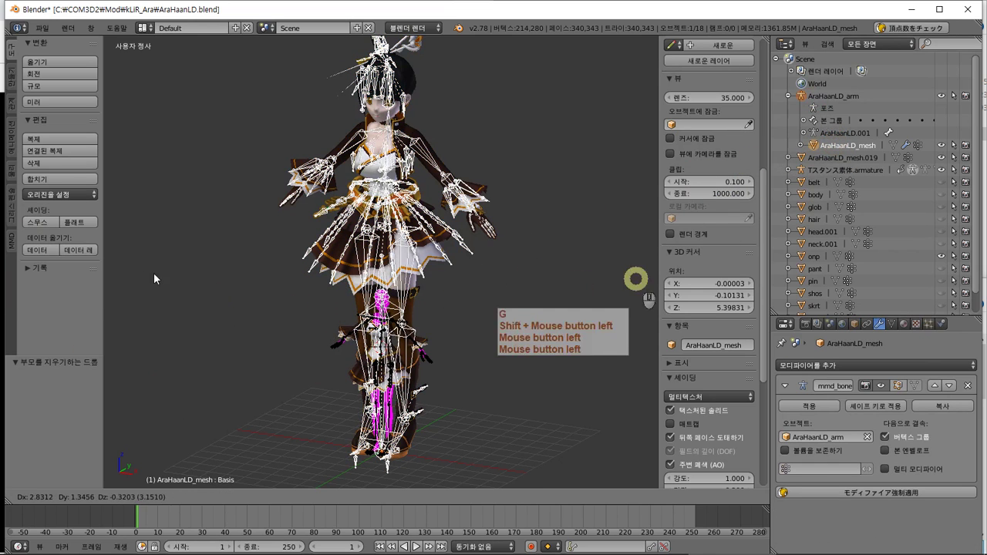
key("Escape")
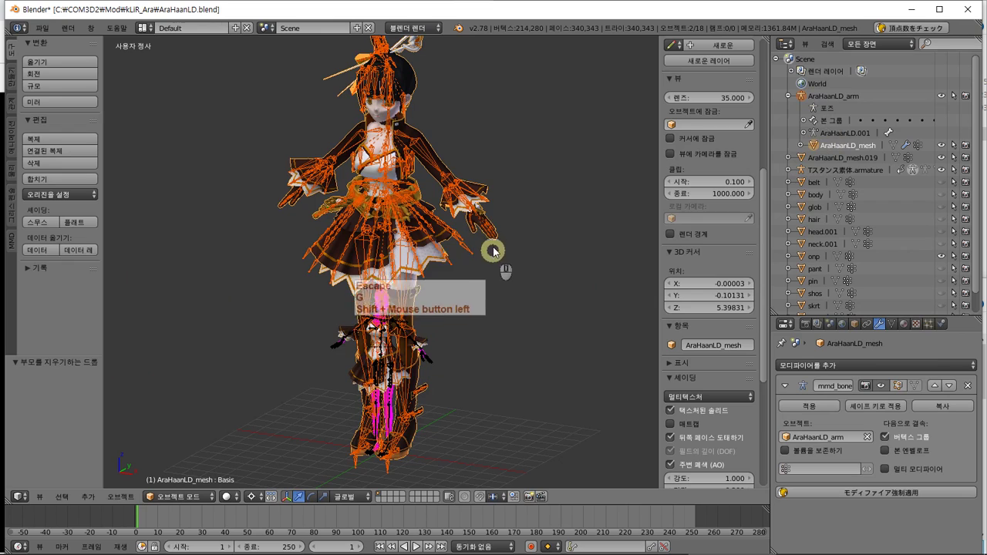
left_click(864, 150)
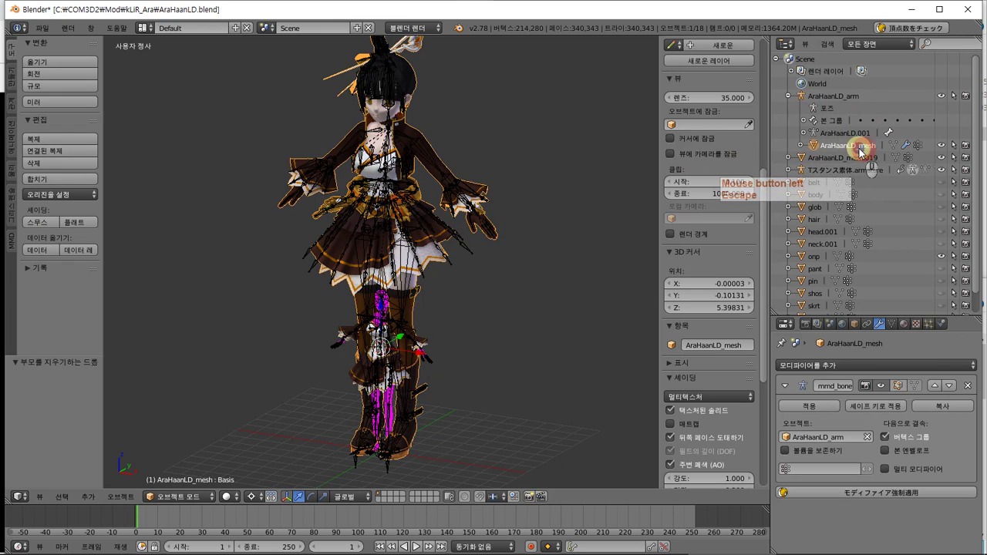
key("g")
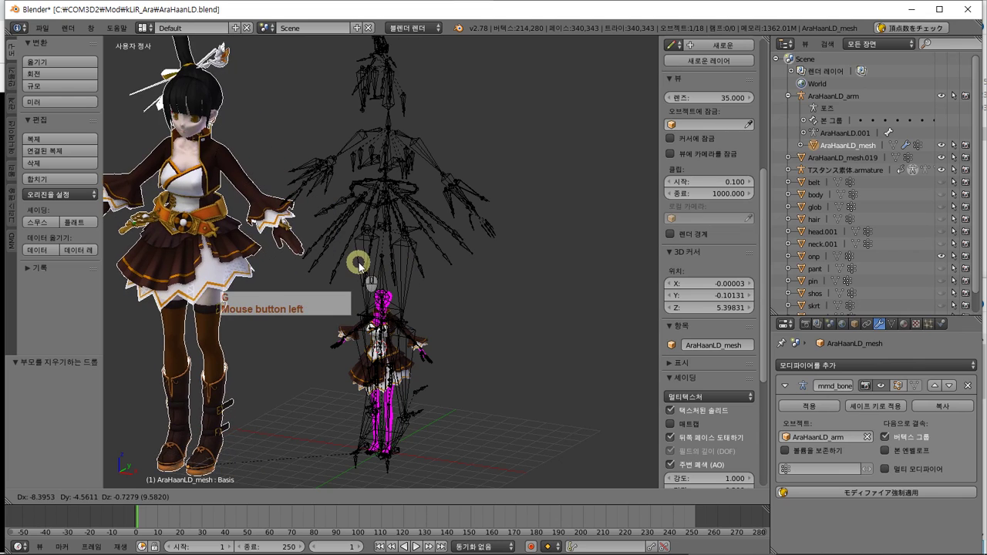
key("Escape")
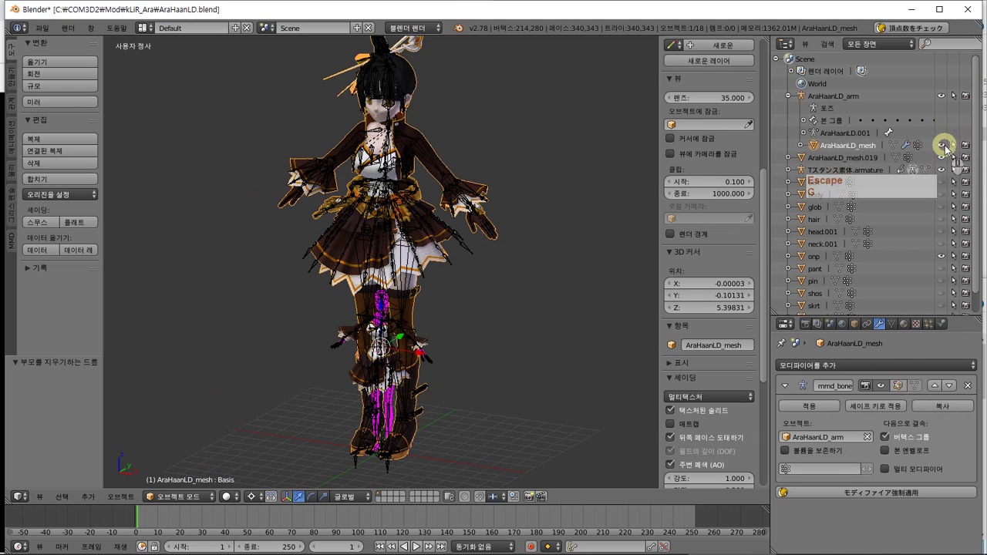
Hide the AraHaanLD_arm armature and move AraHaanLD_mesh beside the small model, by about X -5.554, Y -3.168, Z -0.922.
left_click(940, 95)
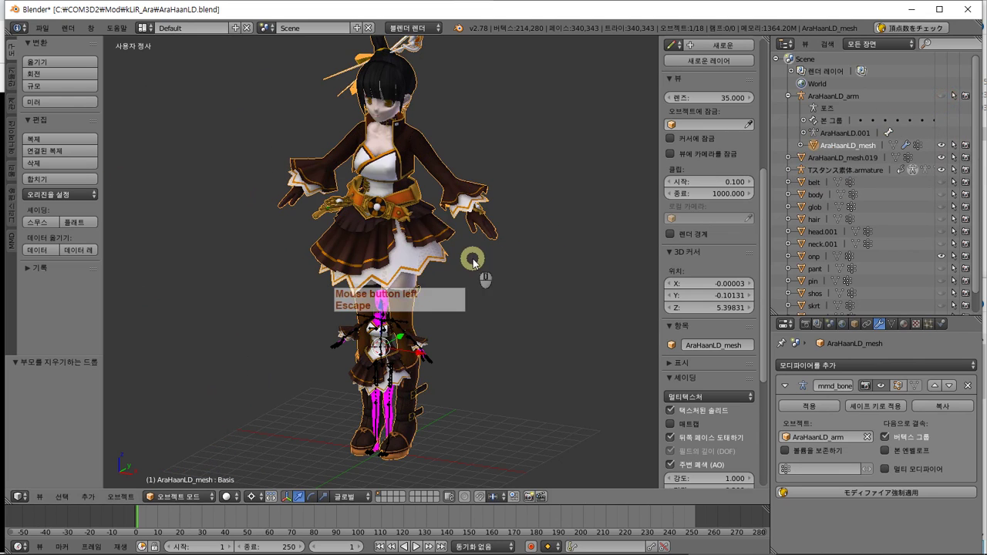
scroll(474, 262, "up", 5)
scroll(473, 261, "down", 4)
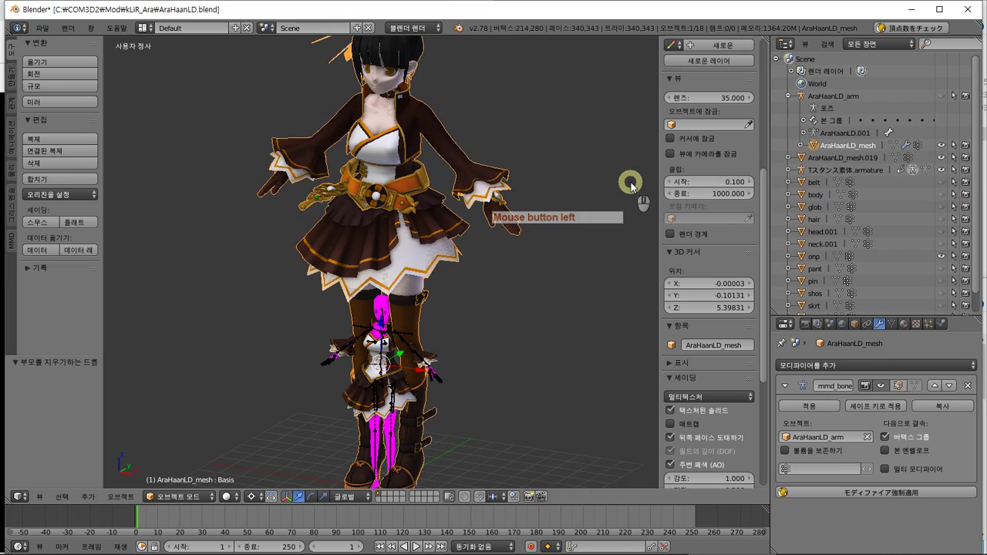
key("g")
left_click(473, 206)
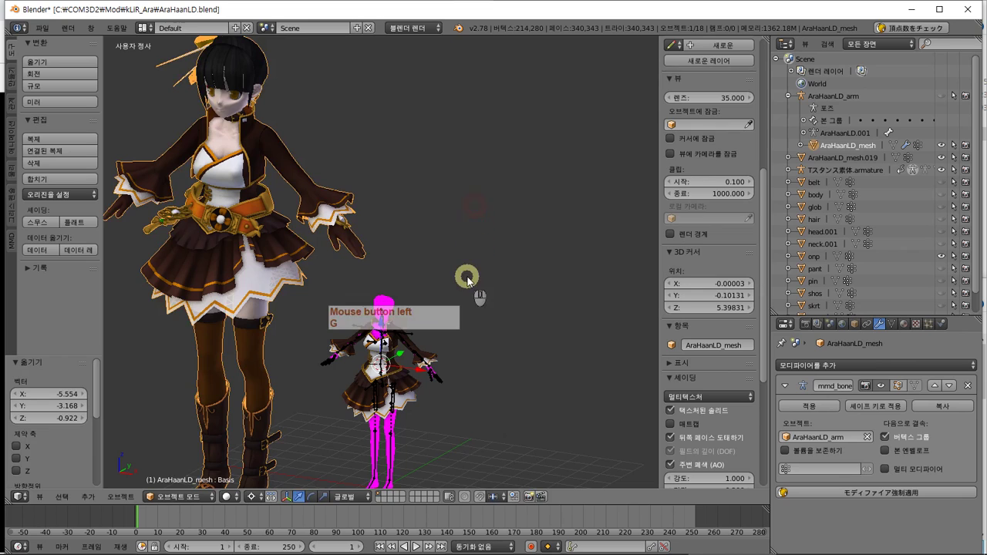
right_click(208, 282)
right_click(253, 288)
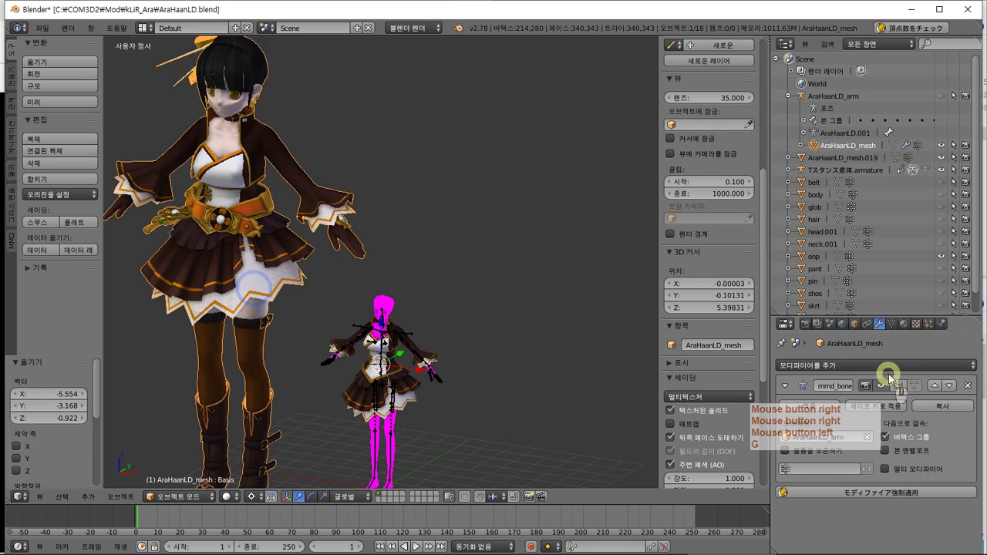
Open the material settings of AraHaanLD_mesh and look through the options of the 0SKIN_body.001 material.
left_click(897, 322)
left_click(902, 324)
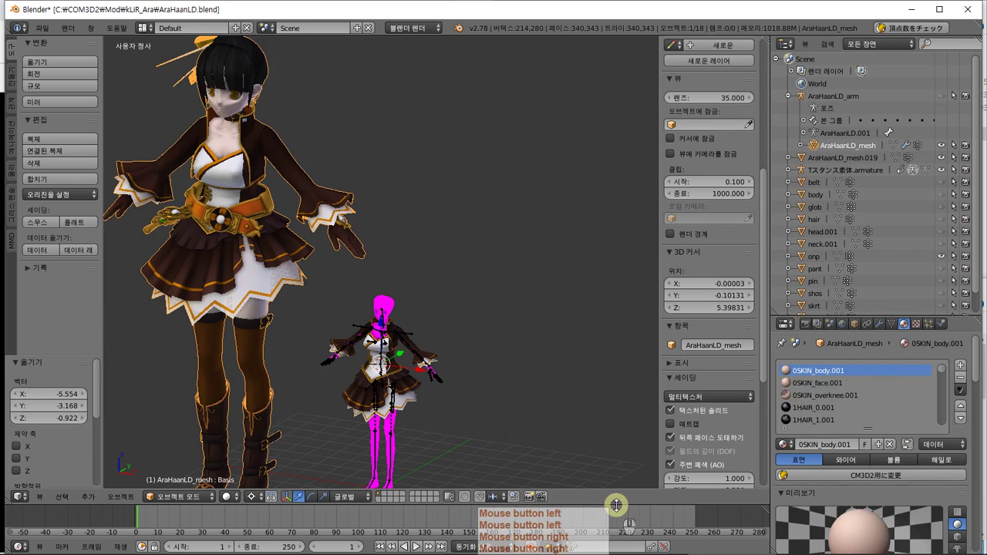
scroll(947, 293, "down", 2)
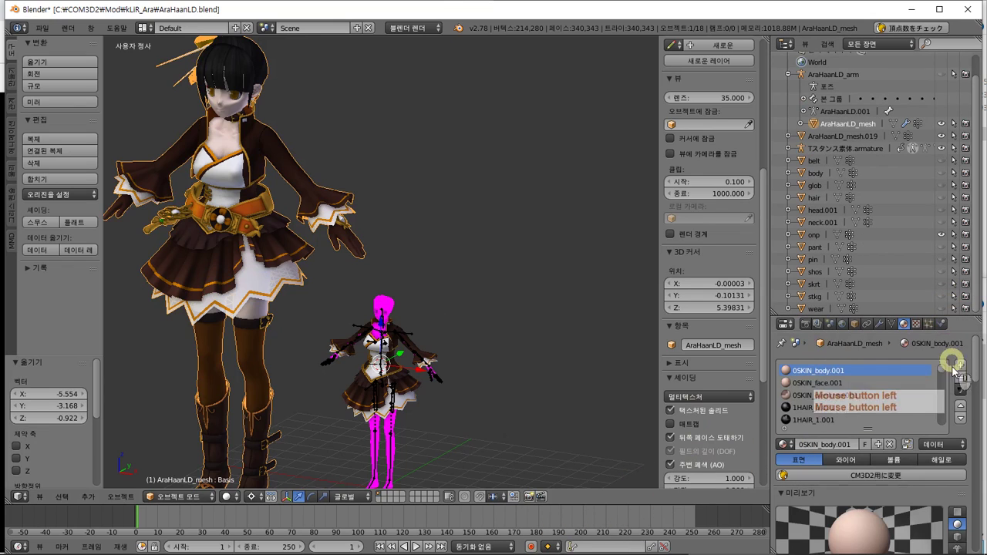
scroll(918, 491, "down", 12)
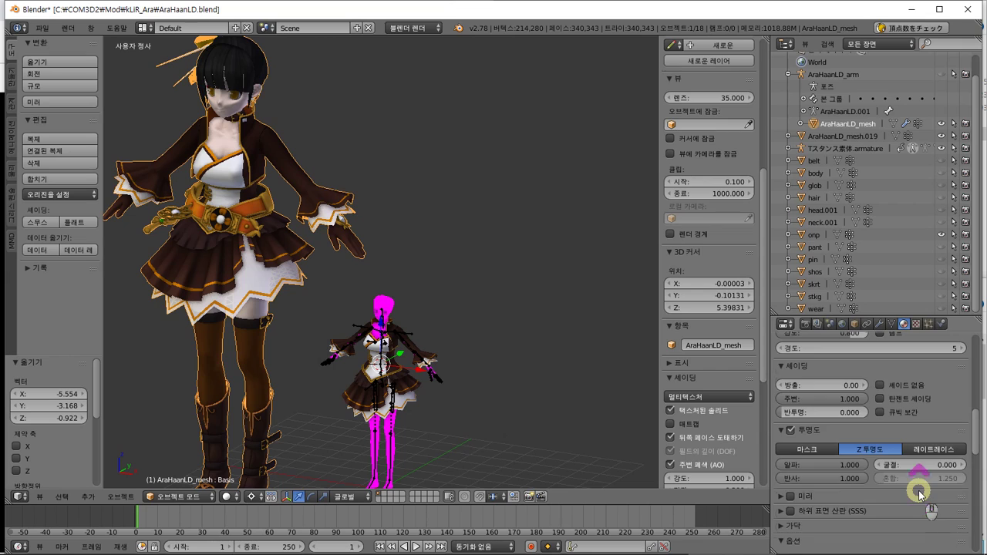
scroll(919, 490, "up", 12)
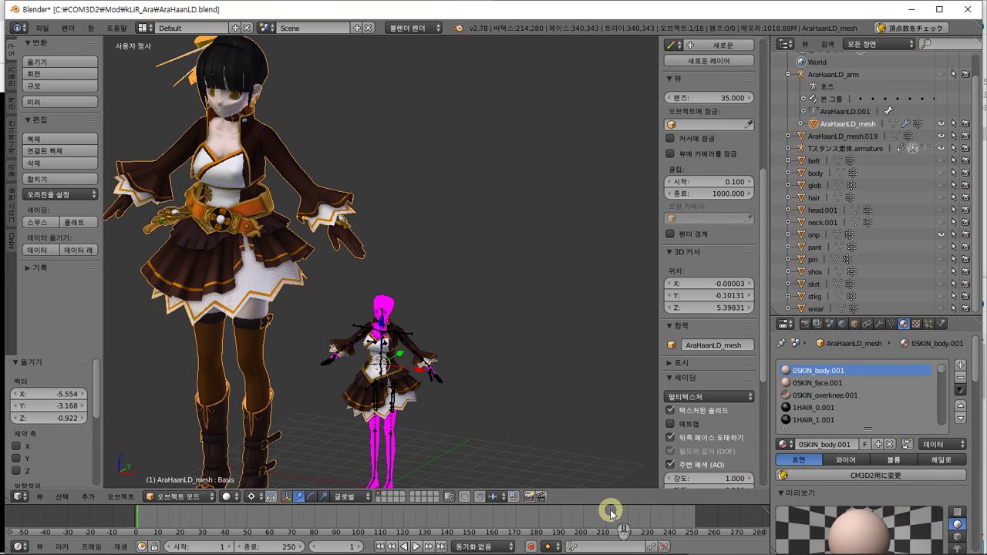
Change the timeline area into a UV/Image editor, enlarge it, and look through the list of loaded images.
left_click(17, 547)
left_click(62, 450)
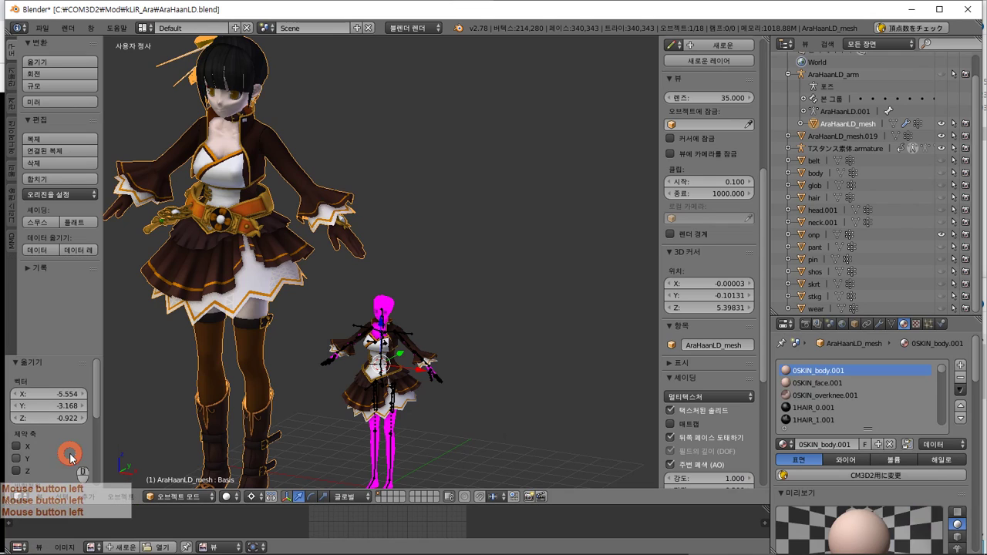
left_click(373, 501)
left_click_drag(373, 505, 372, 439)
left_click(93, 547)
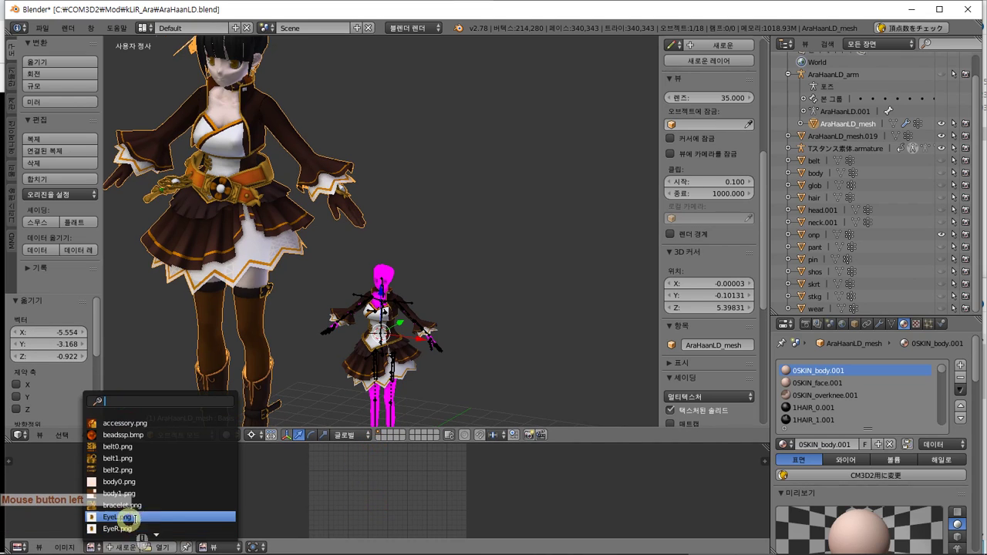
scroll(939, 451, "down", 2)
Select the 0SKIN_overknee.001 and 0SKIN_face.001 materials in turn, and enlarge the properties area by shrinking the outliner.
left_click(979, 380)
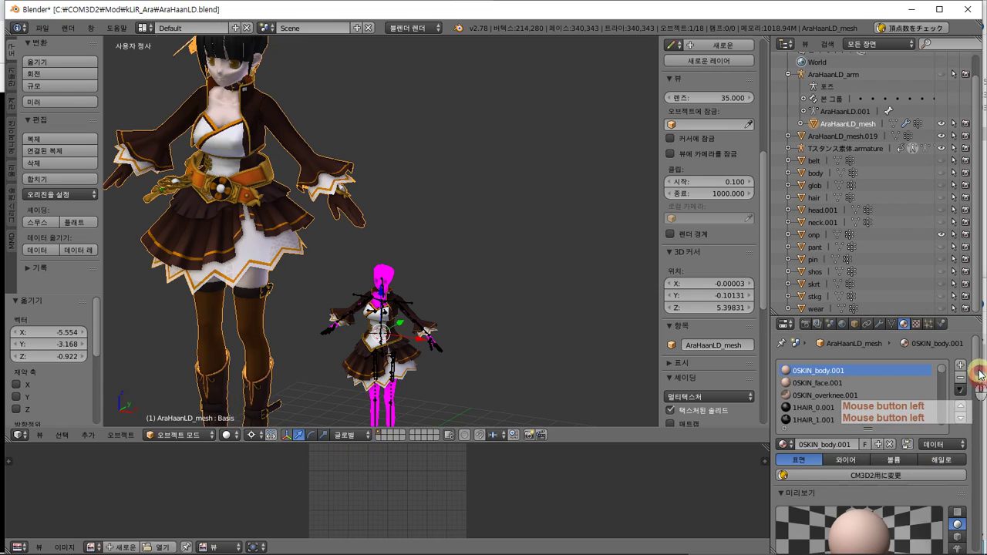
left_click_drag(975, 367, 917, 338)
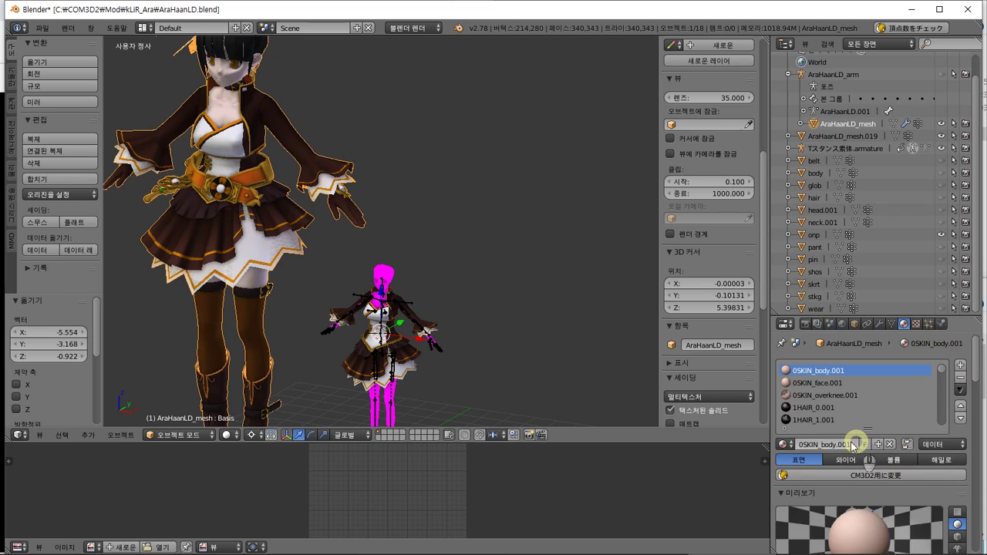
left_click(831, 393)
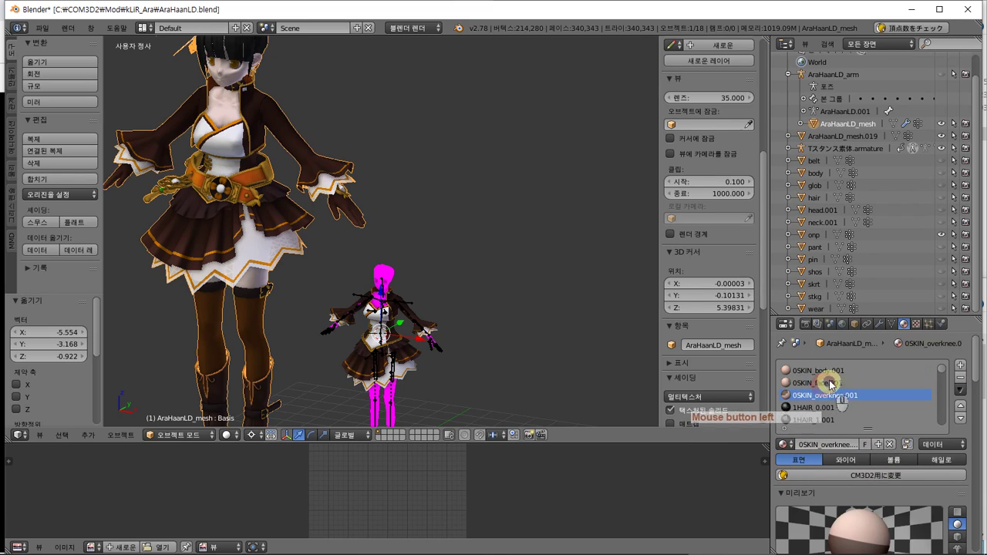
left_click(831, 382)
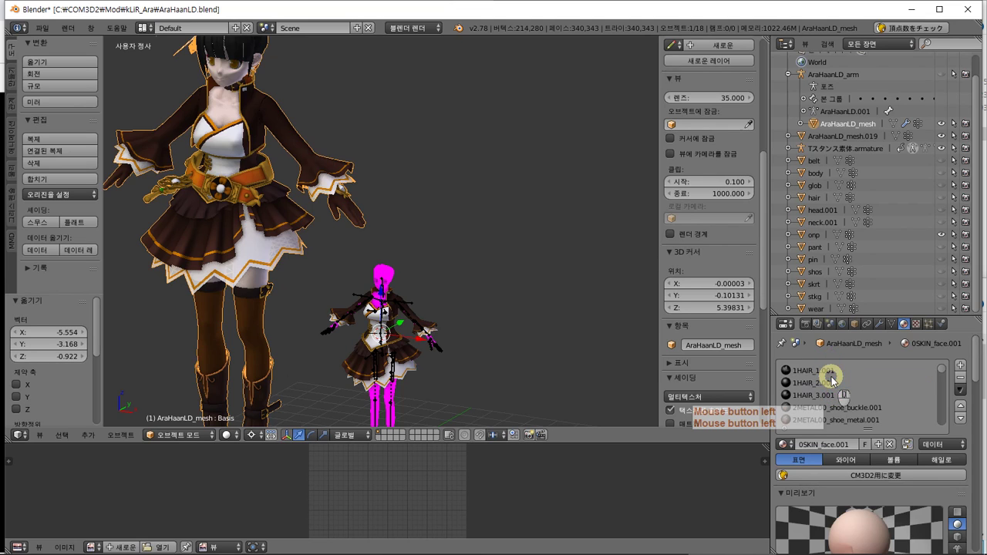
scroll(831, 380, "up", 1)
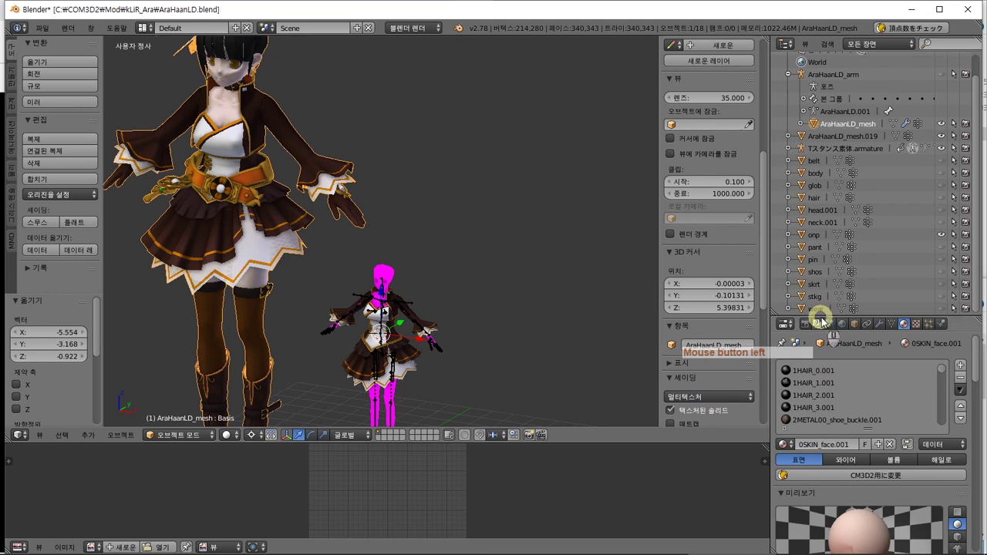
left_click_drag(822, 320, 843, 209)
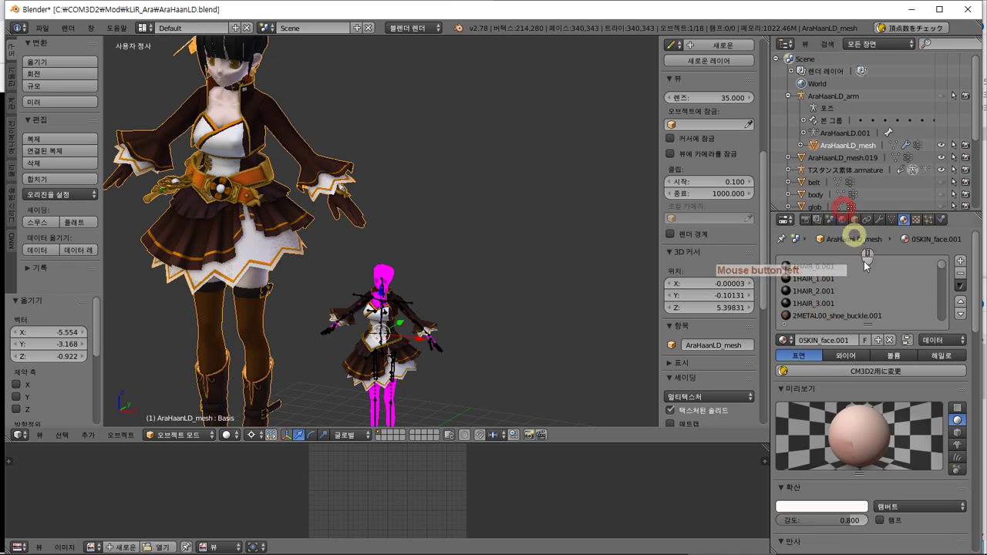
Look through the material list, viewing 1HAIR_2.001 and selecting 2METAL00_shoe_buckle.001.
left_click(886, 291)
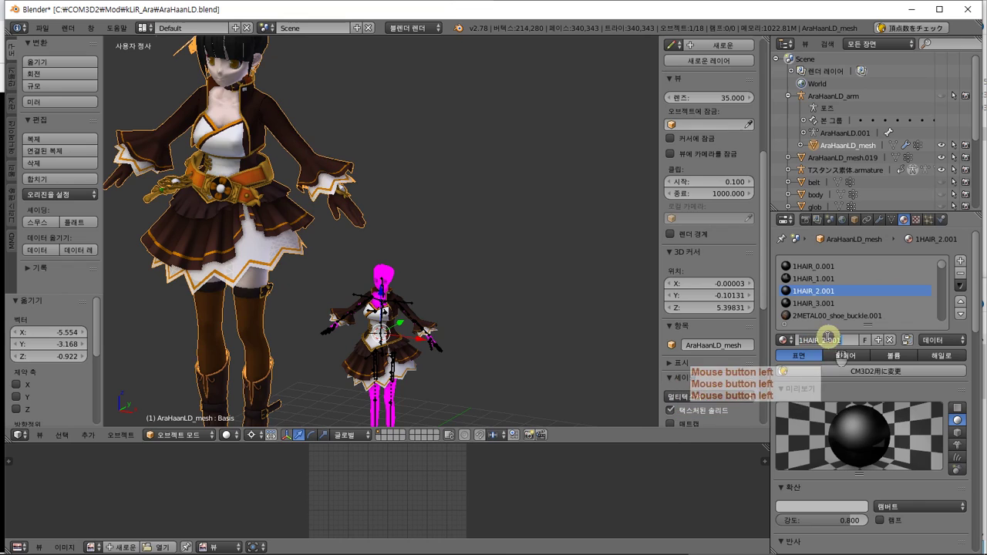
left_click(915, 346)
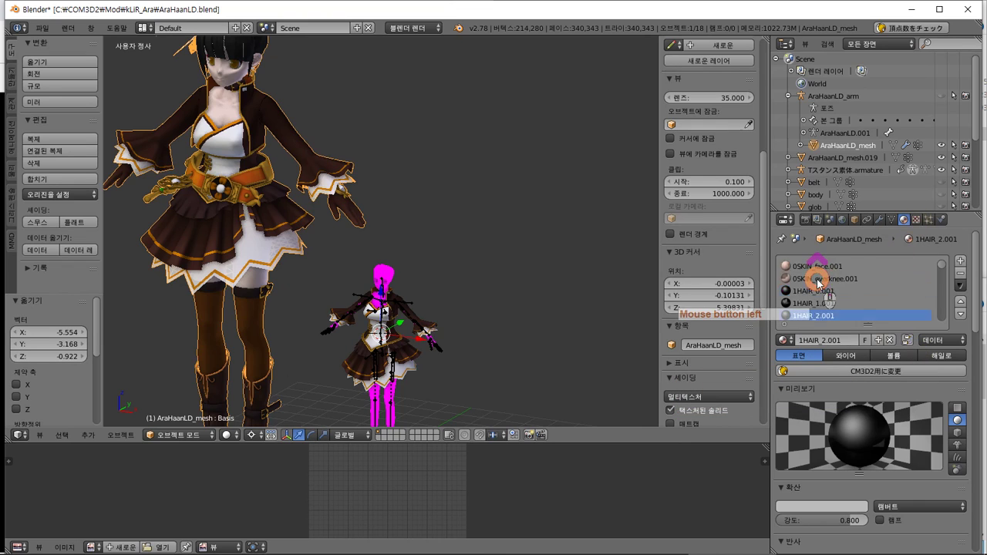
left_click(851, 284)
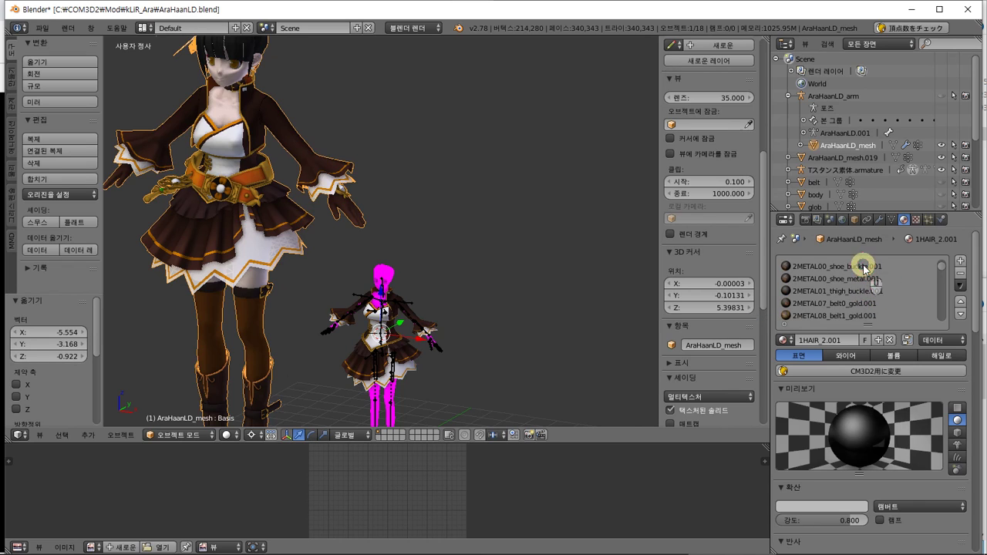
left_click(864, 267)
left_click(934, 319)
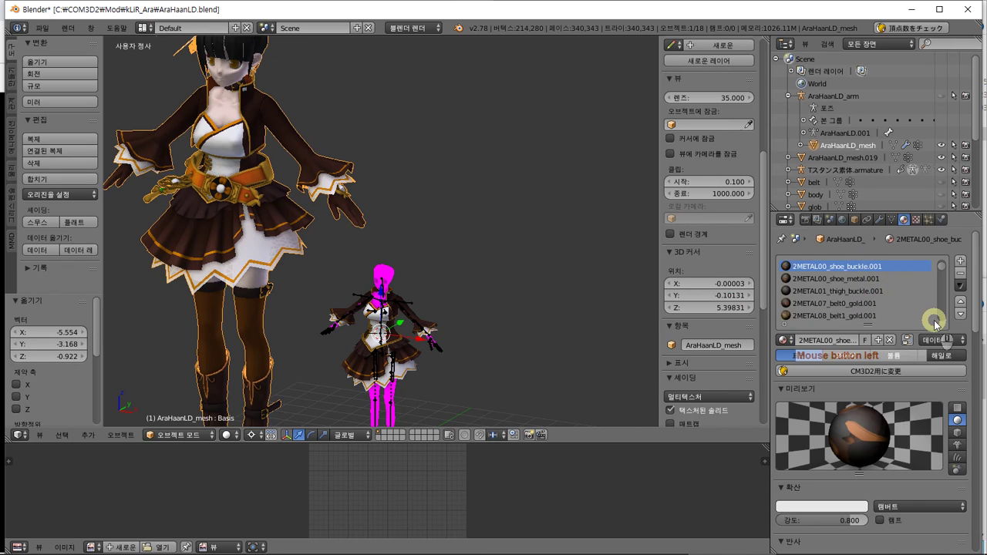
Examine the shoes texture of the 2METAL00_shoe_buckle.001 material, including its image source and mapping settings.
left_click(914, 219)
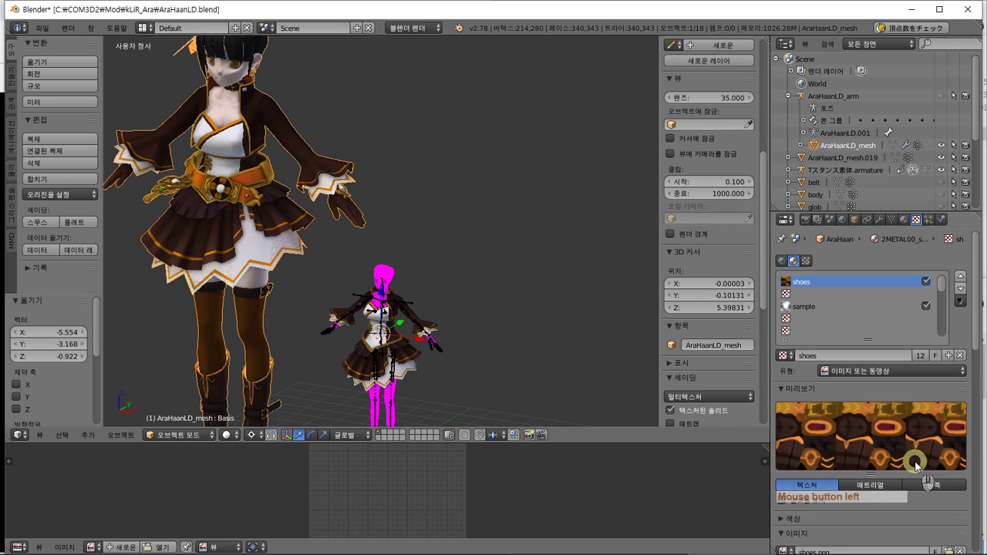
scroll(914, 461, "down", 5)
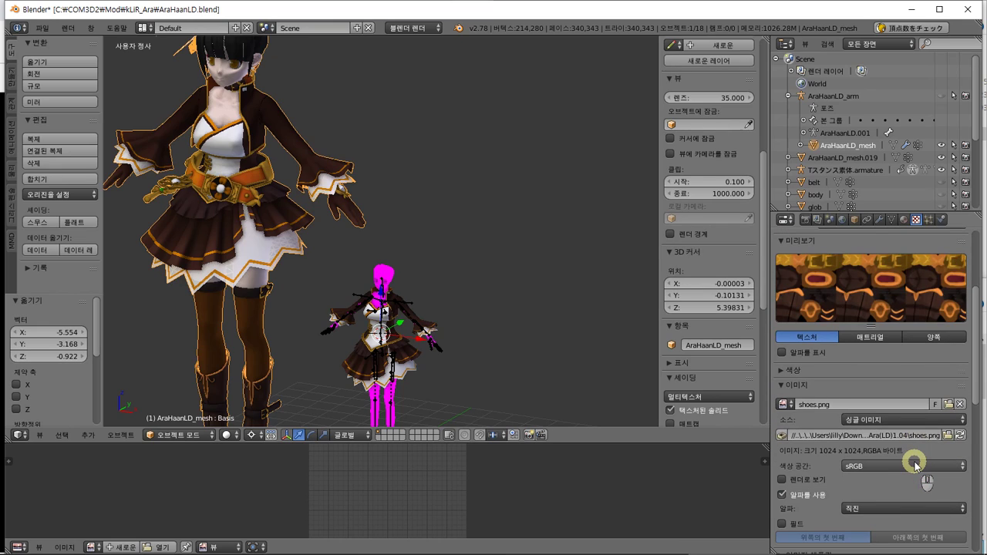
scroll(915, 463, "down", 5)
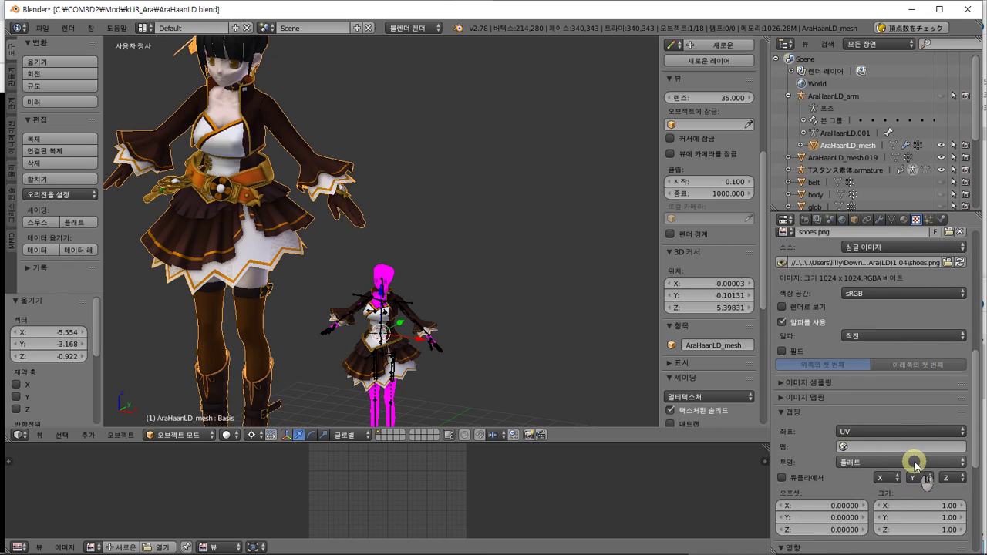
scroll(914, 462, "up", 10)
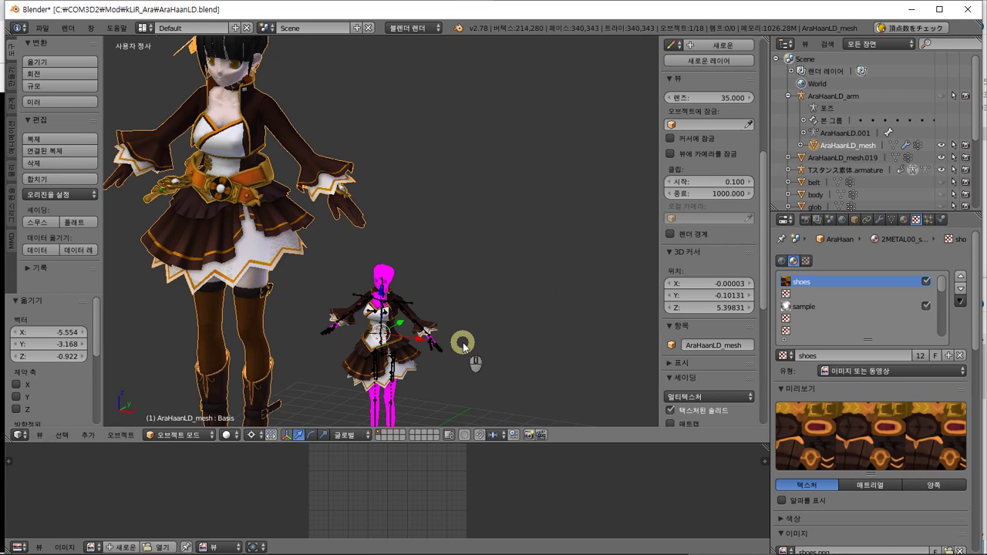
Place the 3D cursor beside the small model, at about X 2.664, Y 1.696, Z 6.658.
scroll(462, 347, "up", 5)
middle_click_drag(462, 361, 477, 143, "shift")
key("alt+Tab")
key("Tab")
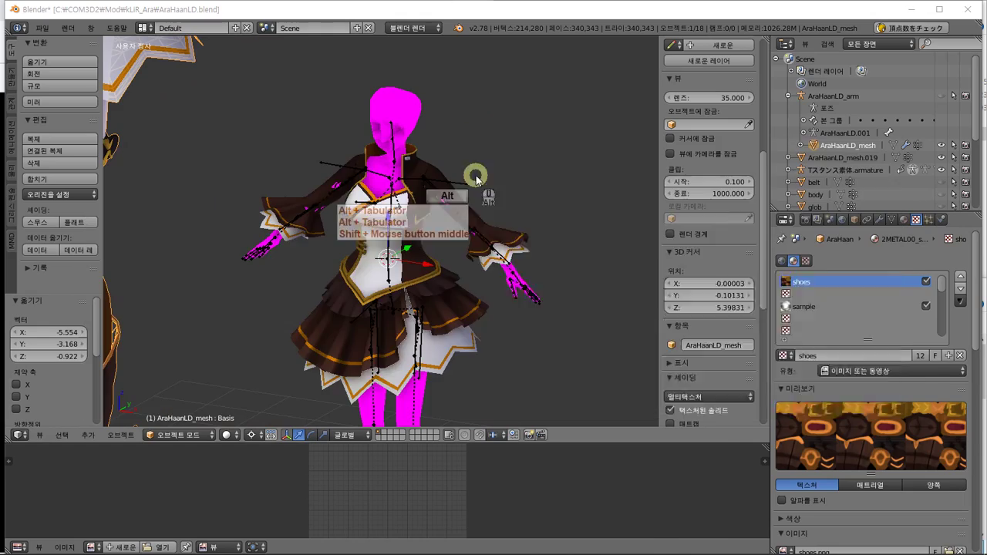
left_click_drag(747, 290, 2, 390)
left_click(308, 394)
left_click(581, 180)
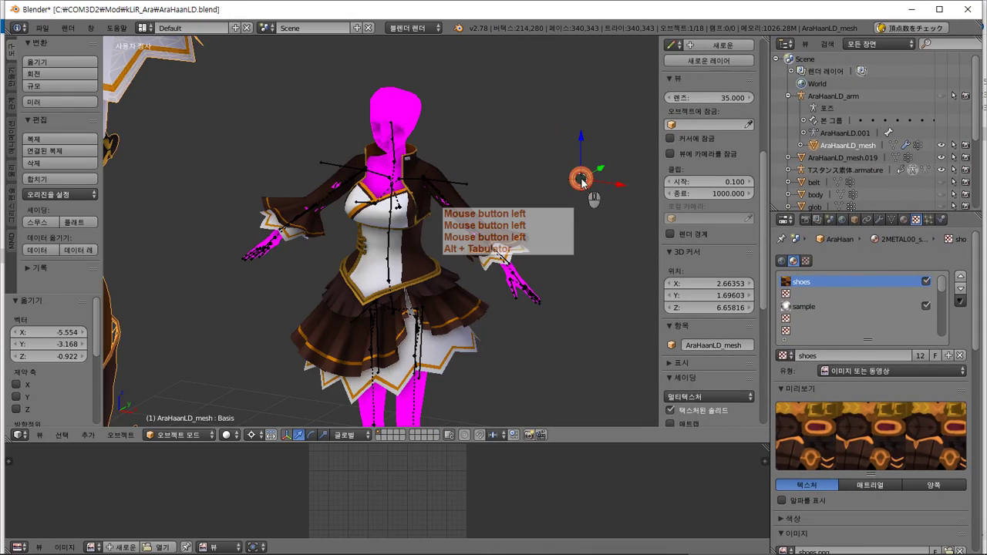
Open the mesh data settings of AraHaanLD_mesh, enter Edit Mode on it and deselect all its geometry.
left_click(891, 220)
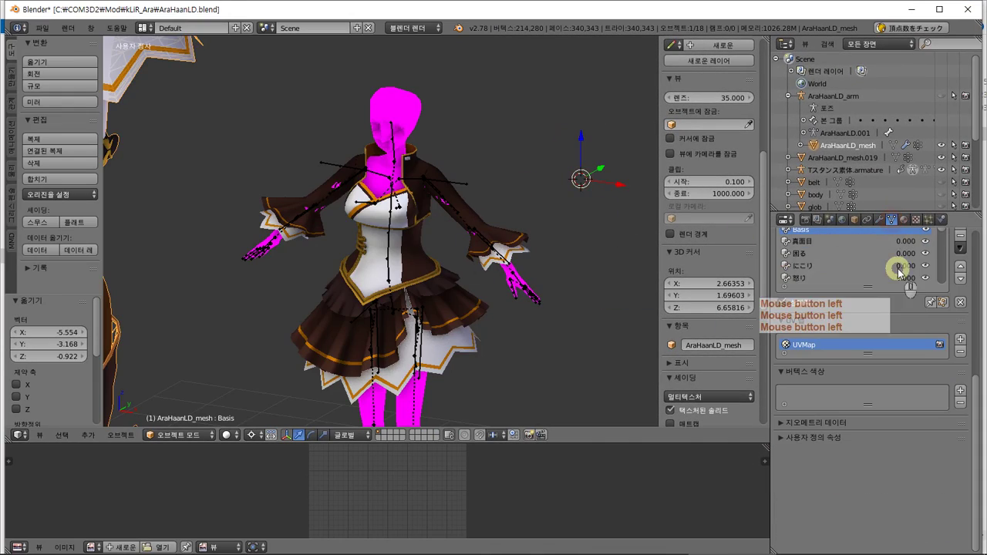
scroll(239, 247, "down", 2)
right_click(178, 129)
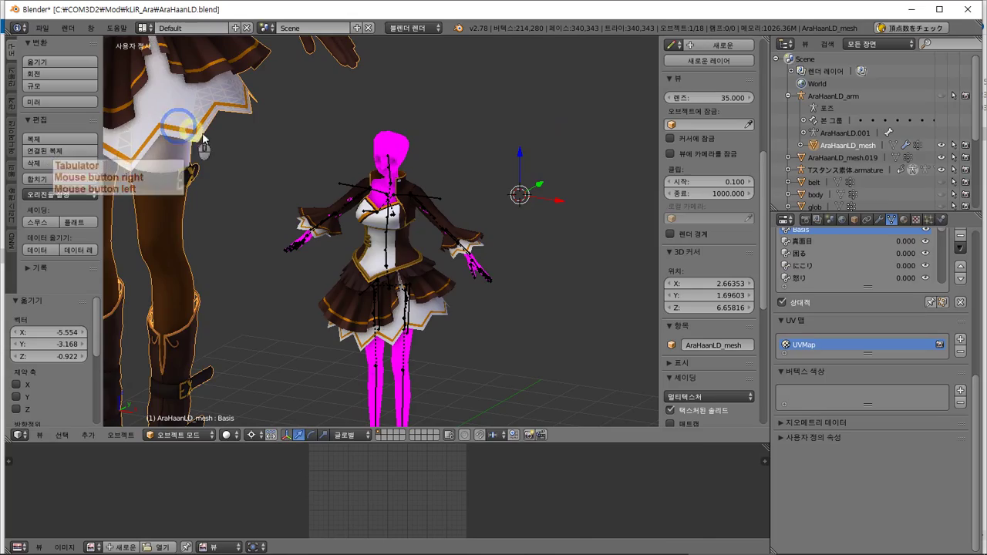
key("Tab")
middle_click_drag(262, 138, 445, 305, "shift")
key("a")
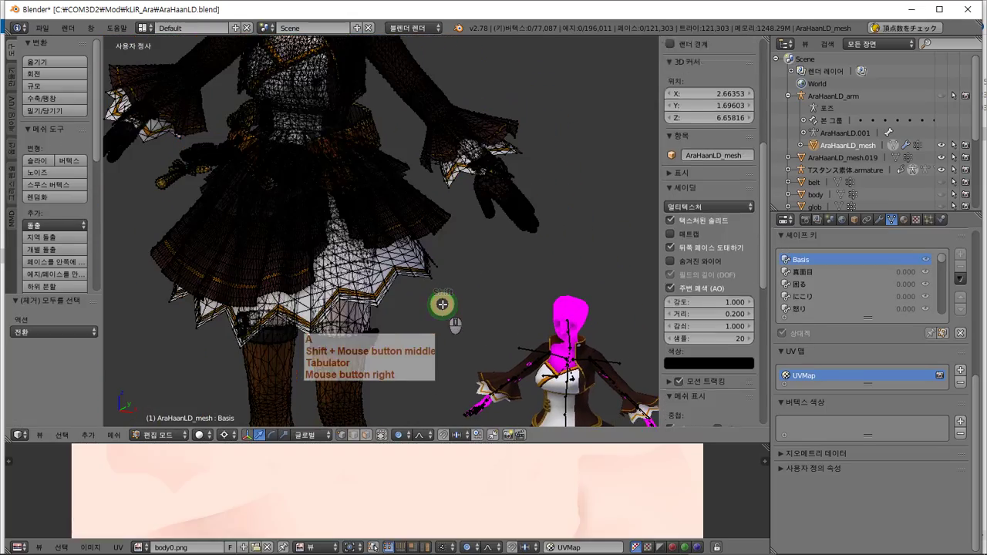
Select the faces assigned to the 2METAL07_belt0_gold.001 material to inspect them, and clear the selection.
left_click(905, 222)
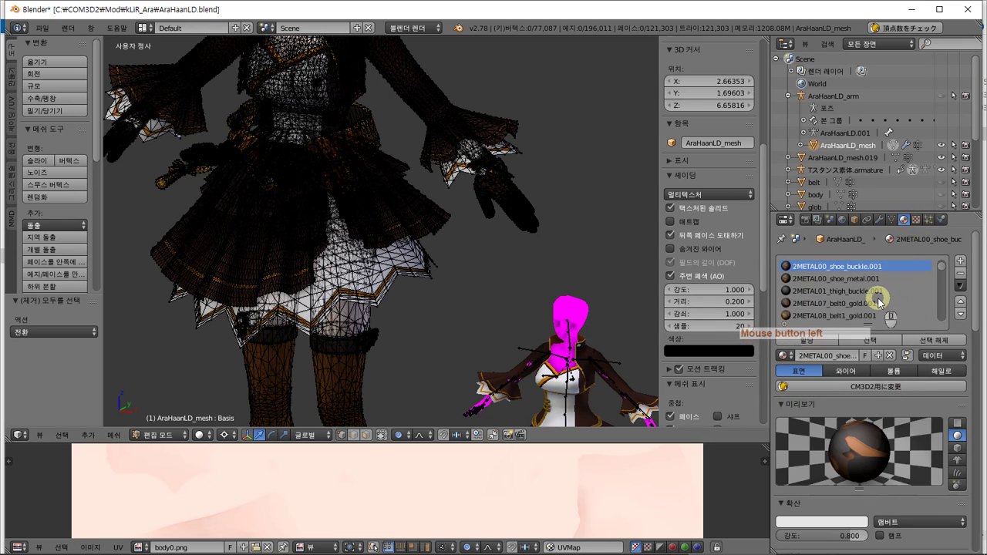
left_click(883, 303)
left_click(869, 340)
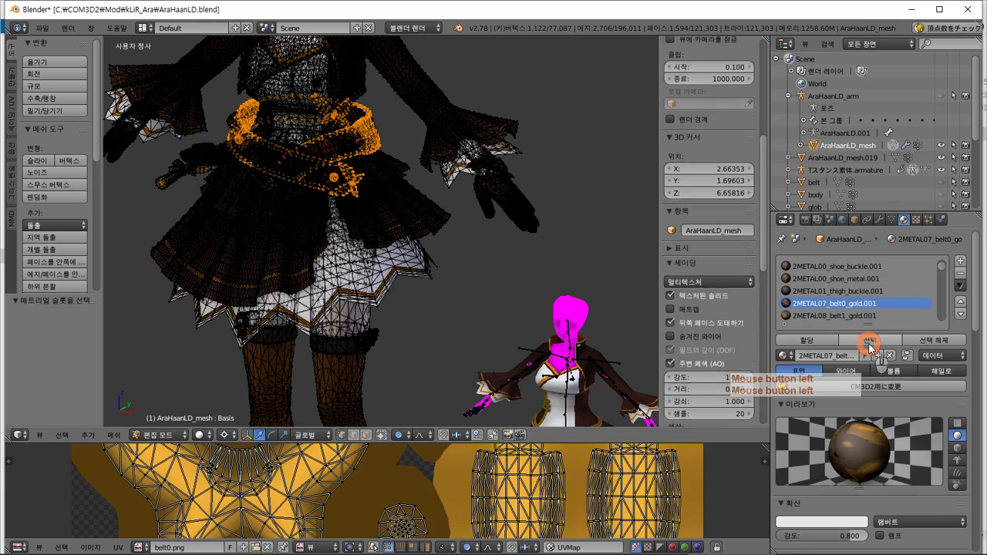
key("a")
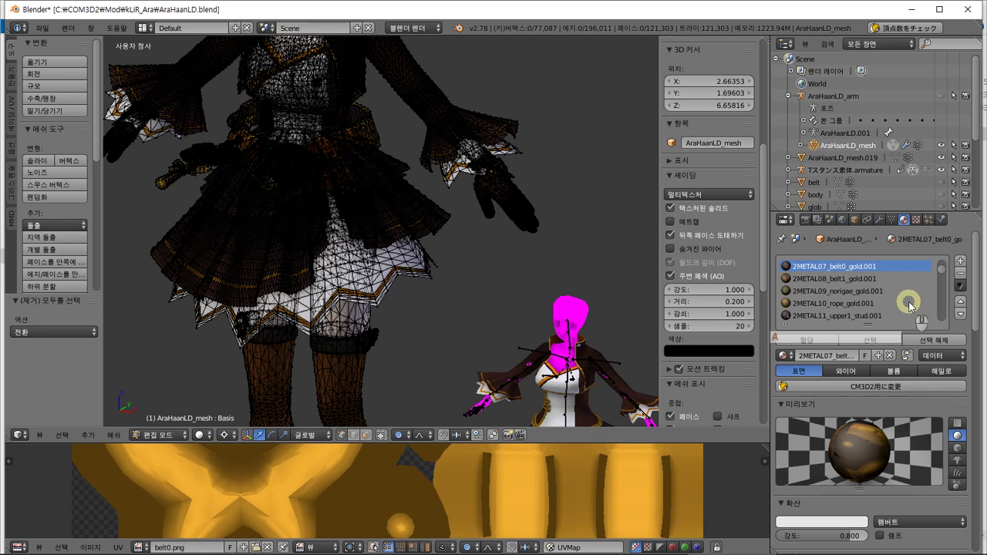
Select the faces assigned to the X00_shoe_bottom.001 material, inspect them on the soles, and deselect them.
scroll(905, 308, "down", 1)
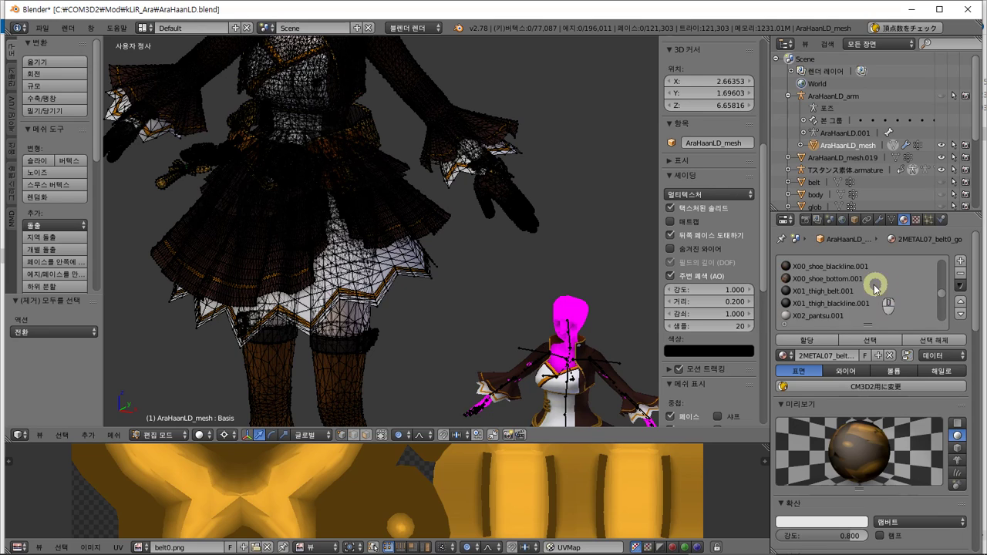
left_click(875, 279)
left_click(876, 340)
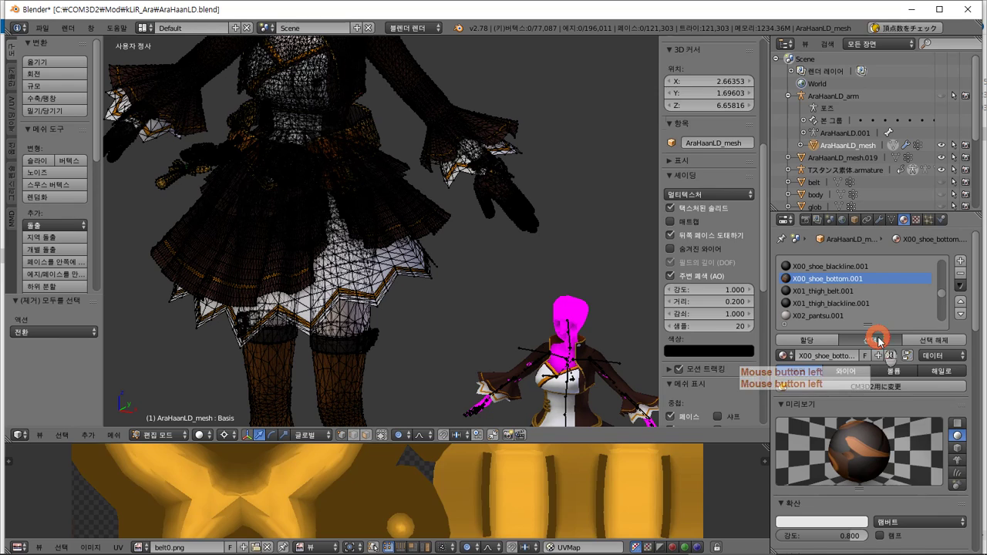
scroll(416, 334, "down", 6)
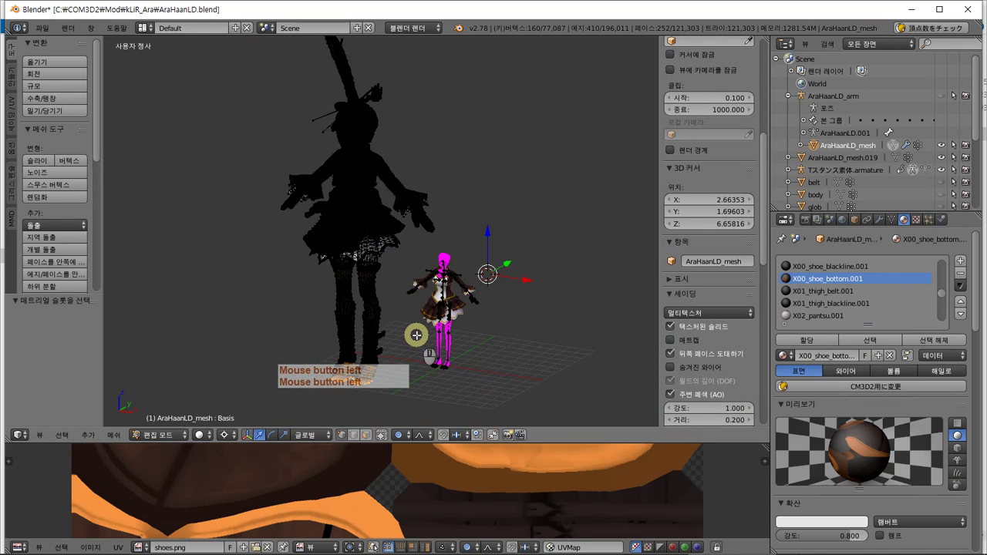
scroll(417, 335, "up", 2)
left_click(925, 341)
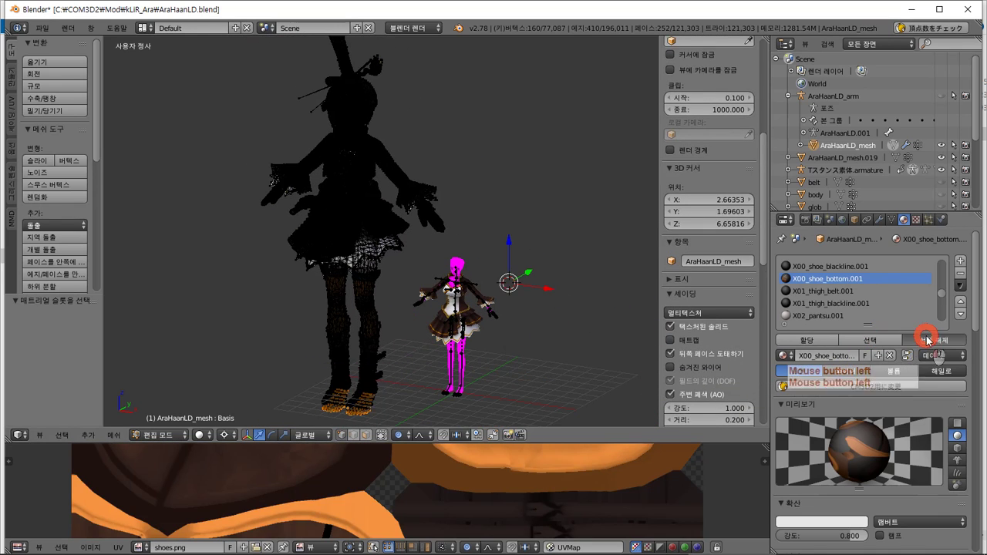
Select the faces assigned to the X01_thigh_blackline.001 material to inspect them, and deselect them.
left_click(871, 303)
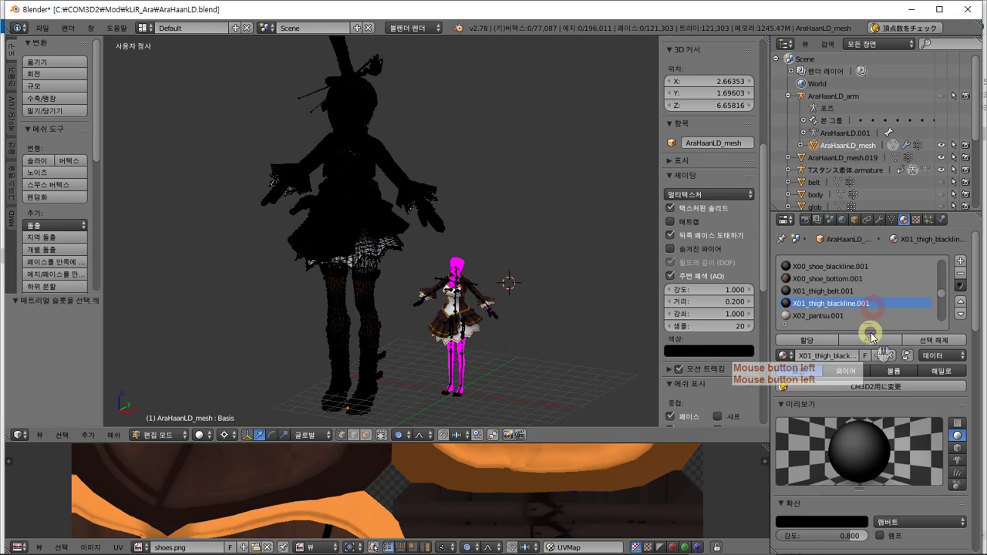
left_click(870, 340)
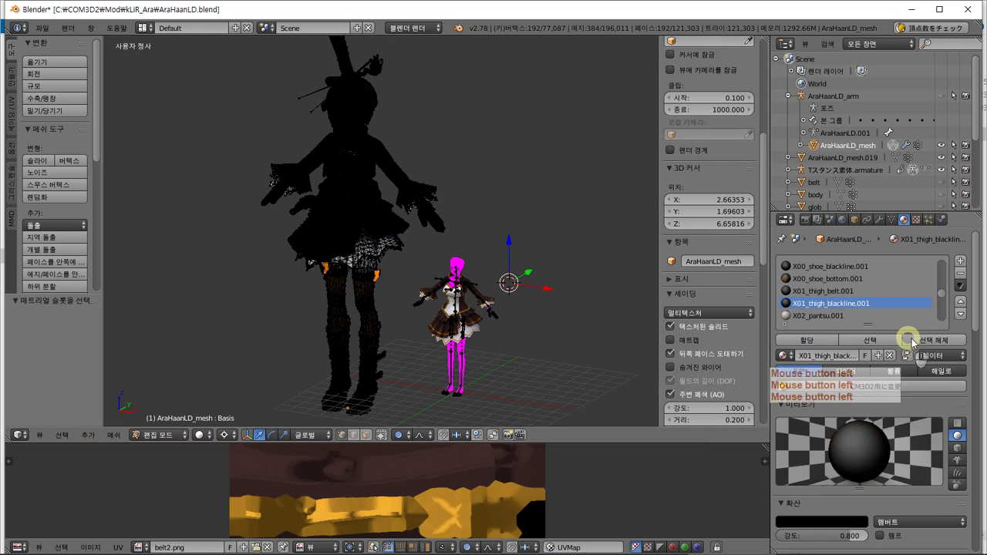
scroll(659, 293, "down", 4)
scroll(408, 259, "up", 3)
Select a vertex near the skirt's white hem, cancel its move, and grow the selection repeatedly over the front of the skirt.
right_click_drag(386, 252, 494, 284)
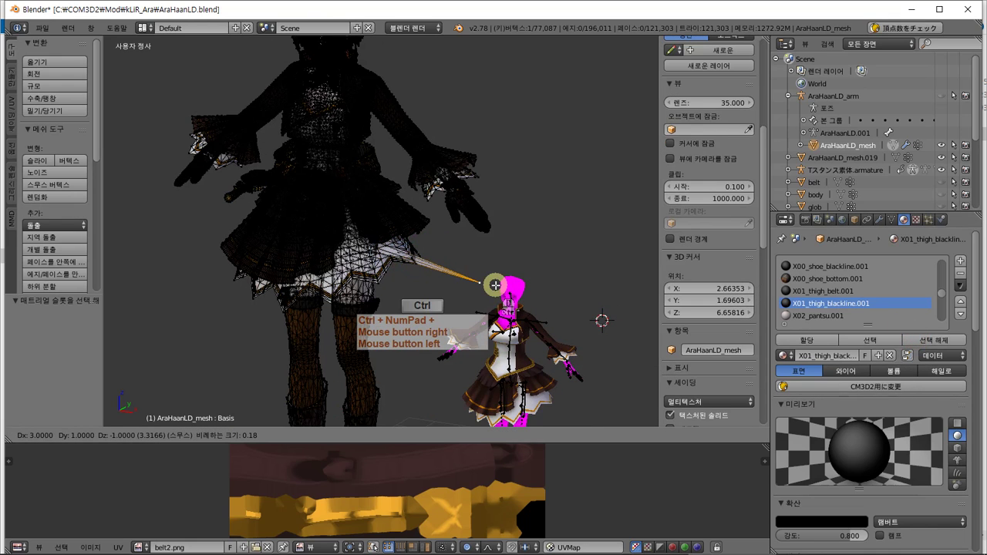
key("Escape")
key("ctrl+KP_Add")
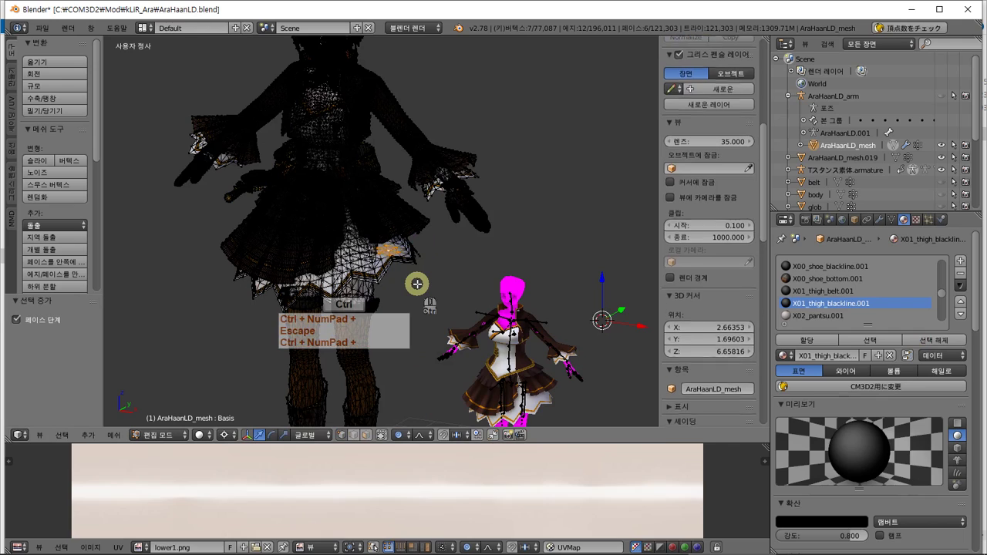
key("ctrl+KP_Add")
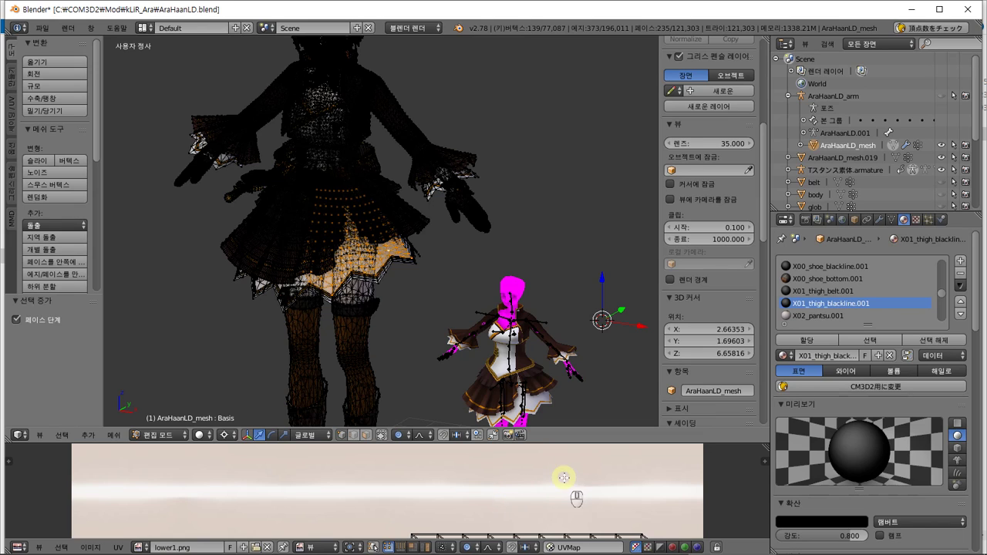
middle_click_drag(470, 471, 356, 210)
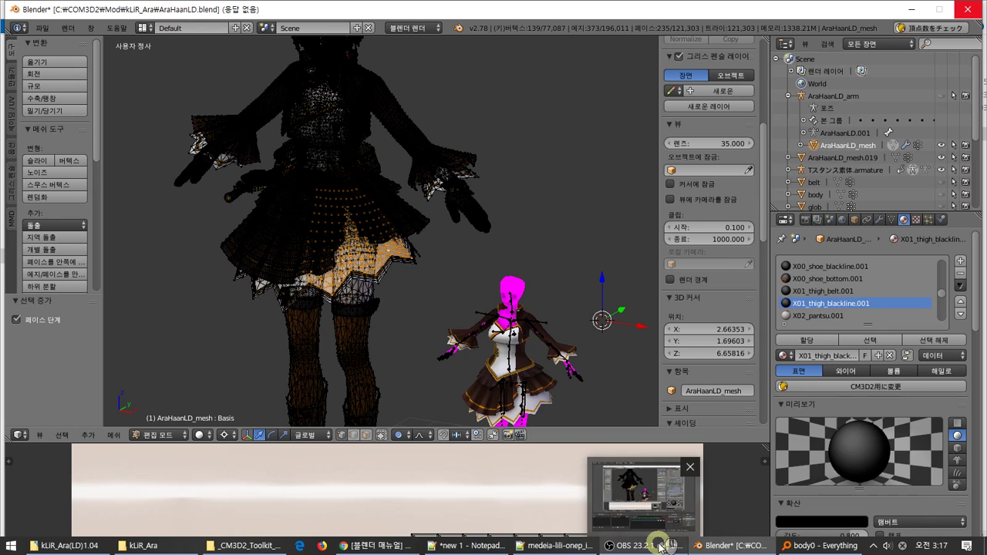
left_click(659, 545)
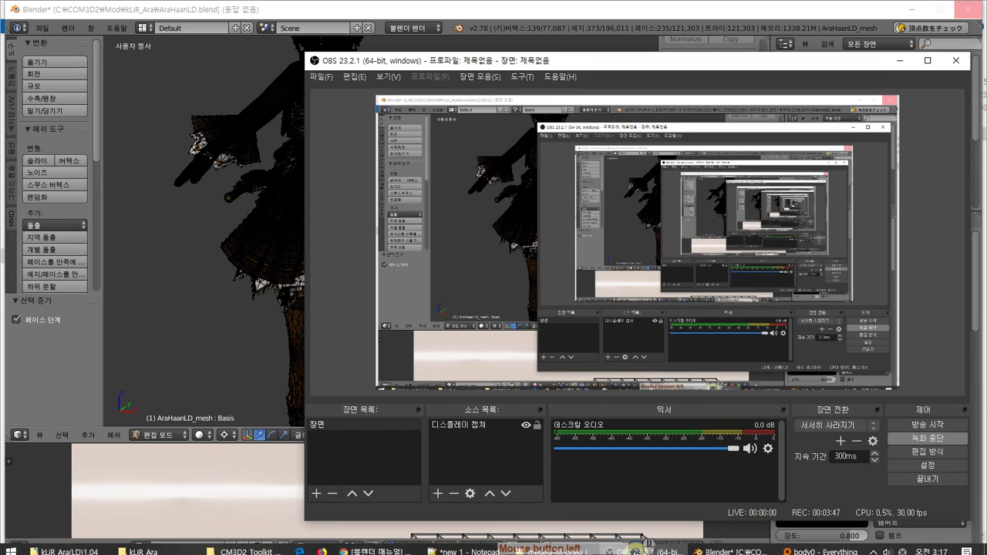
Bring Blender back in front of OBS and enlarge the UV editor area below the 3D view.
left_click(623, 547)
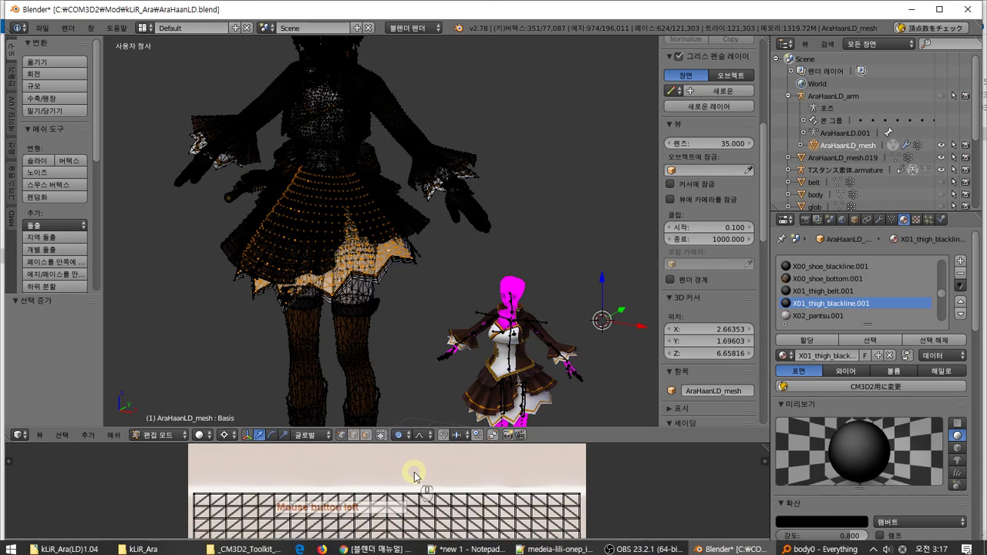
left_click(744, 474)
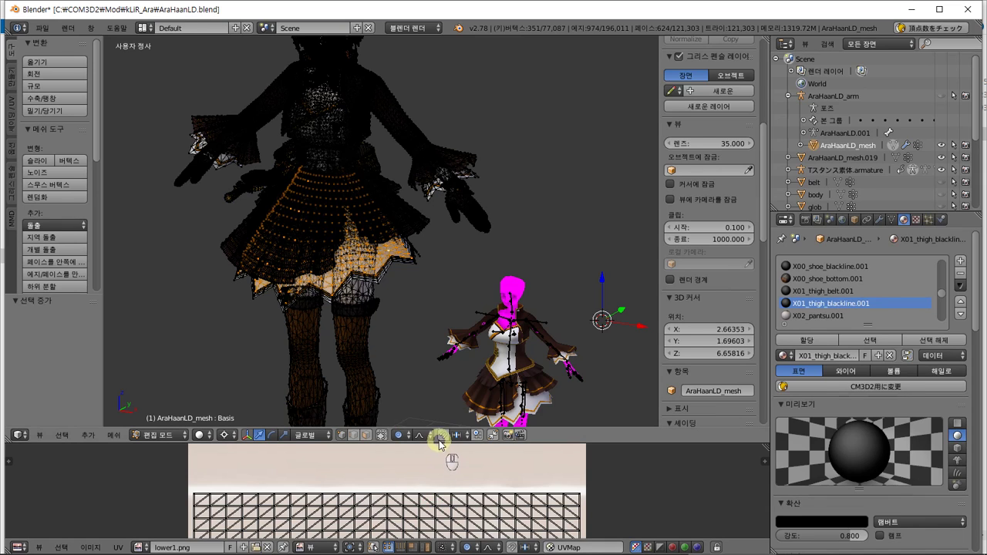
left_click_drag(441, 444, 463, 356)
left_click(661, 445)
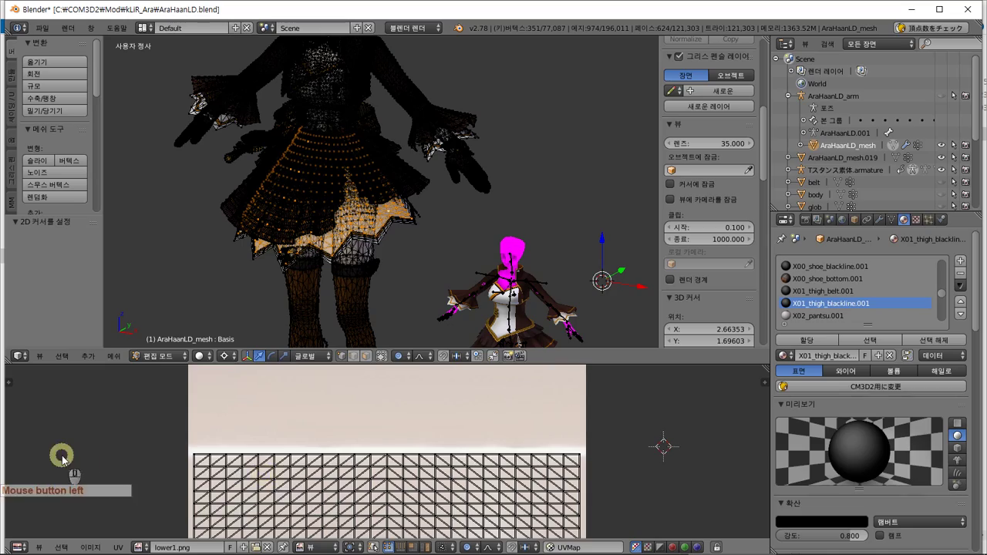
Examine the skirt's UV layout over the lower1.png texture and look through the material list of AraHaanLD_mesh.
middle_click_drag(284, 441, 270, 414)
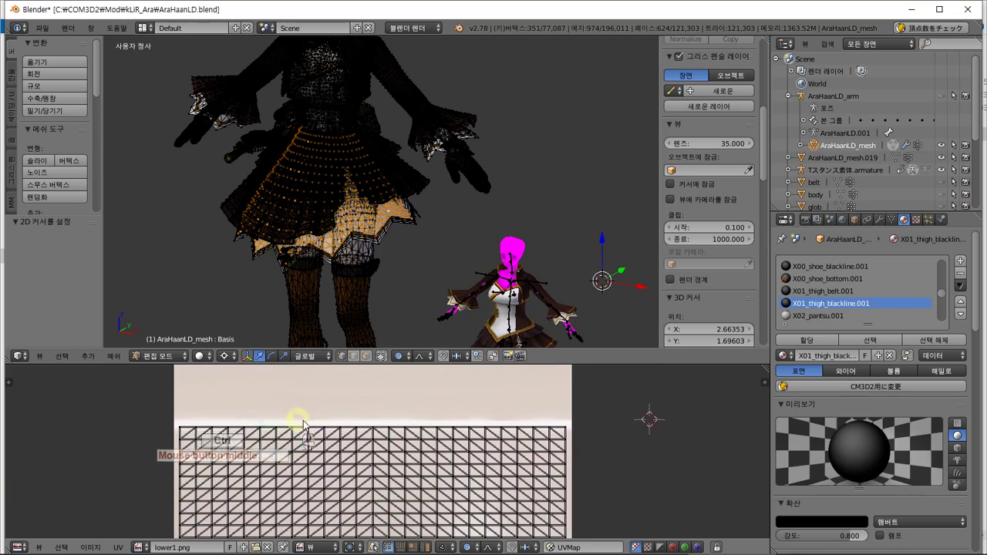
middle_click_drag(370, 423, 370, 372)
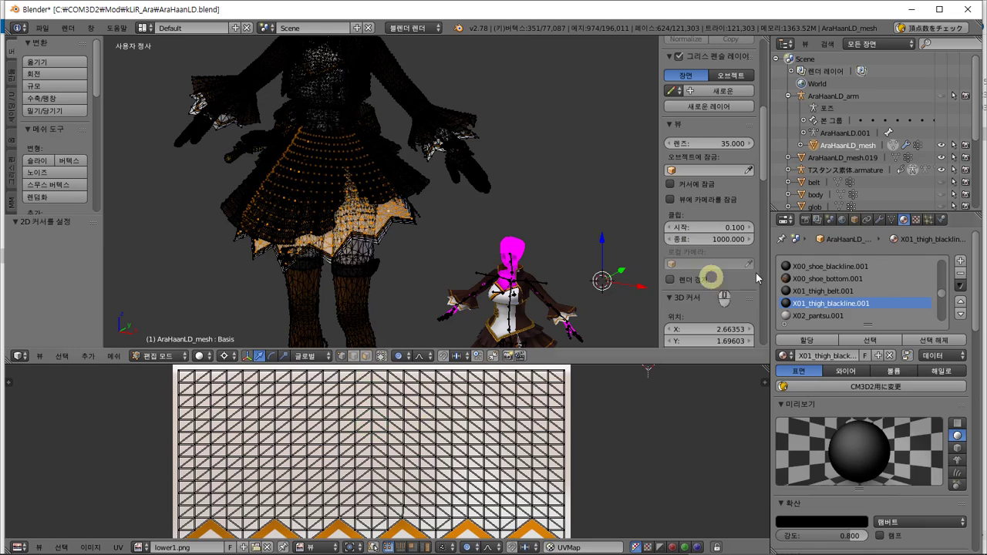
scroll(882, 278, "up", 5)
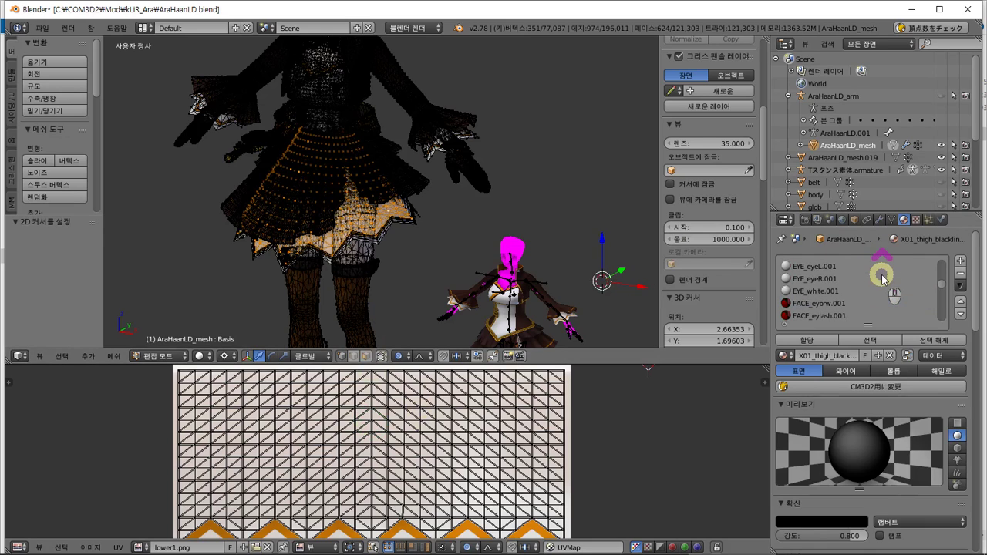
scroll(883, 277, "down", 5)
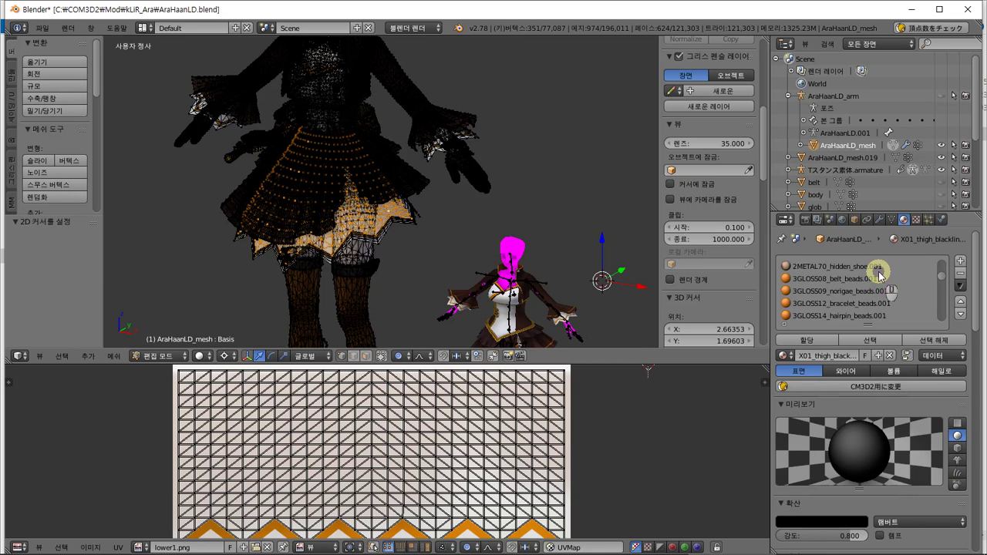
scroll(879, 276, "down", 2)
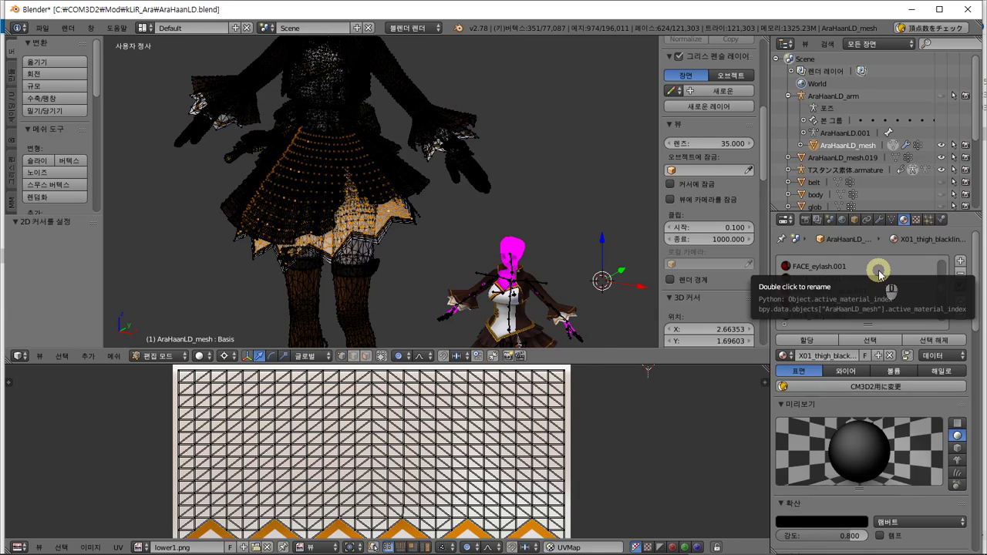
scroll(862, 276, "down", 2)
scroll(869, 280, "down", 5)
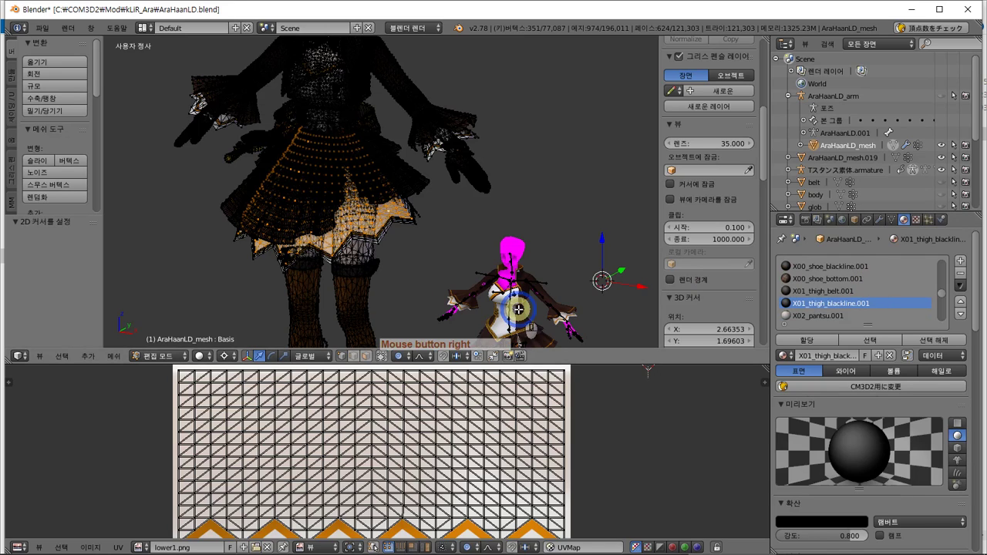
Leave edit mode on AraHaanLD_mesh and select the onp dress on the smaller body, cancelling its accidental move.
middle_click_drag(545, 304, 471, 90, "shift")
scroll(471, 89, "up", 4)
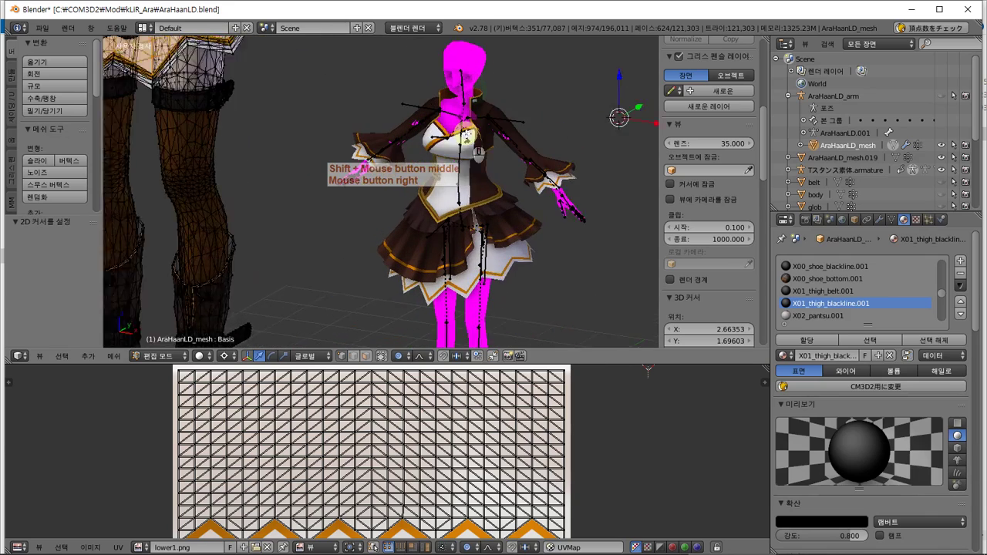
middle_click_drag(500, 143, 431, 168, "shift")
right_click(429, 164)
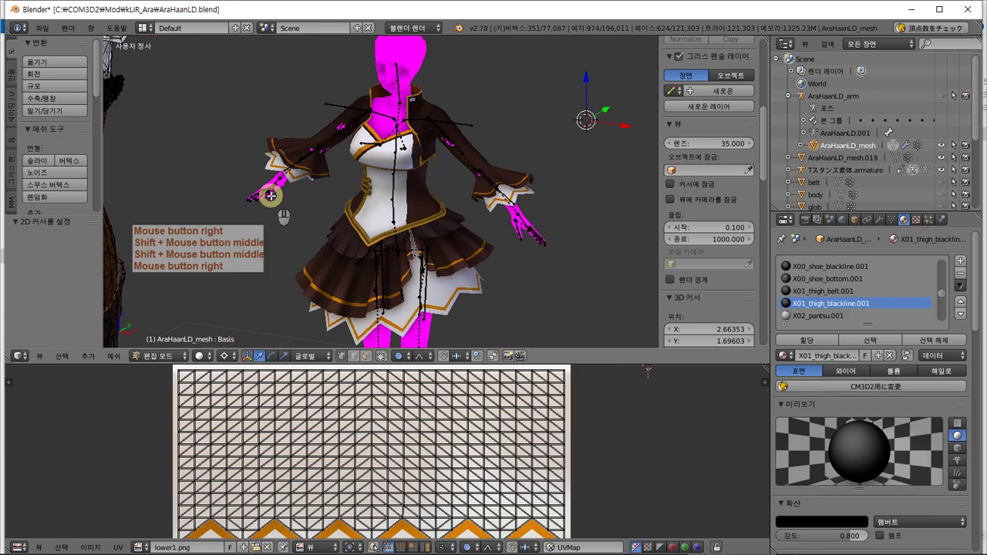
key("Tab")
right_click_drag(391, 202, 412, 224)
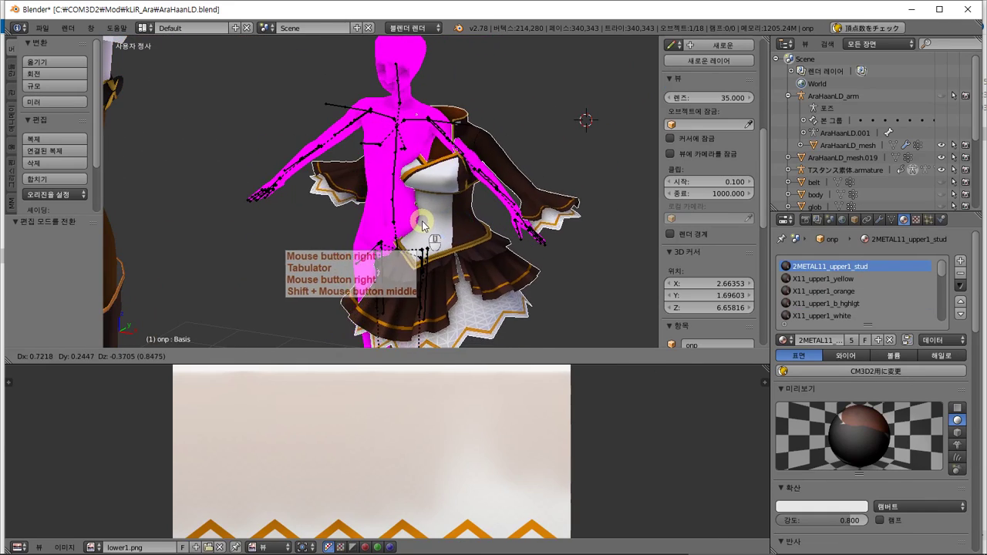
key("Escape")
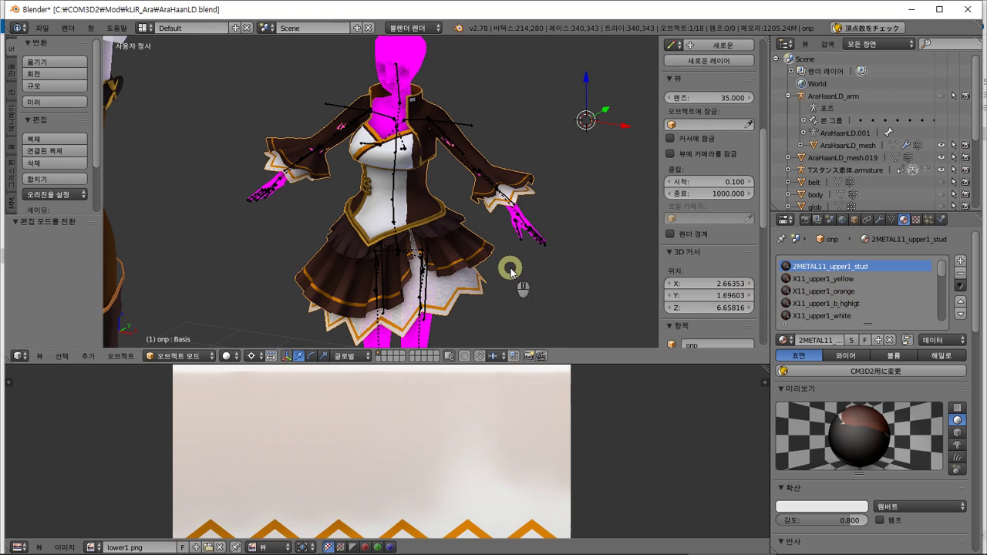
Copy the name of the upper1 texture used by the dress's 2METAL11_upper1_stud material.
key("Tab")
key("Tab")
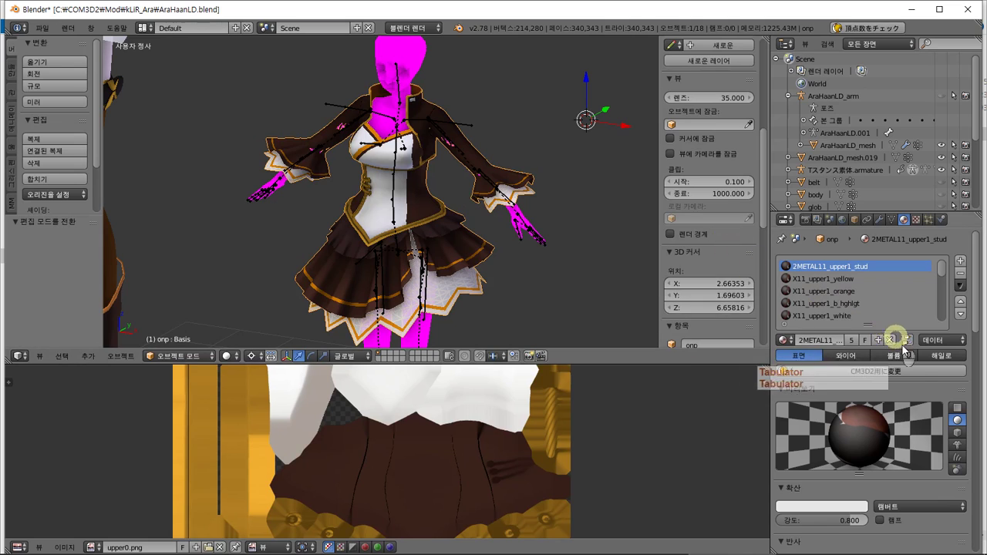
left_click(916, 220)
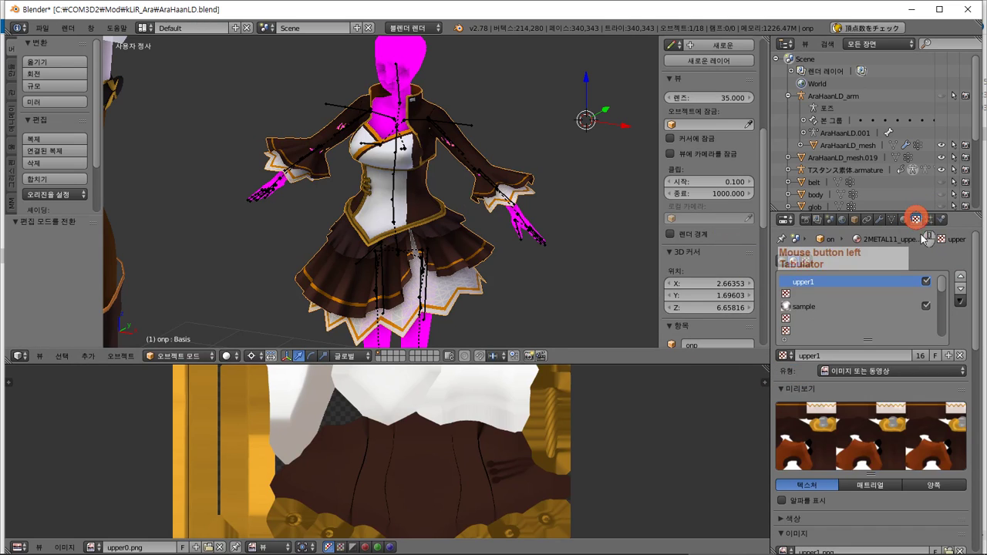
left_click(851, 356)
left_click(850, 356)
left_click(975, 322)
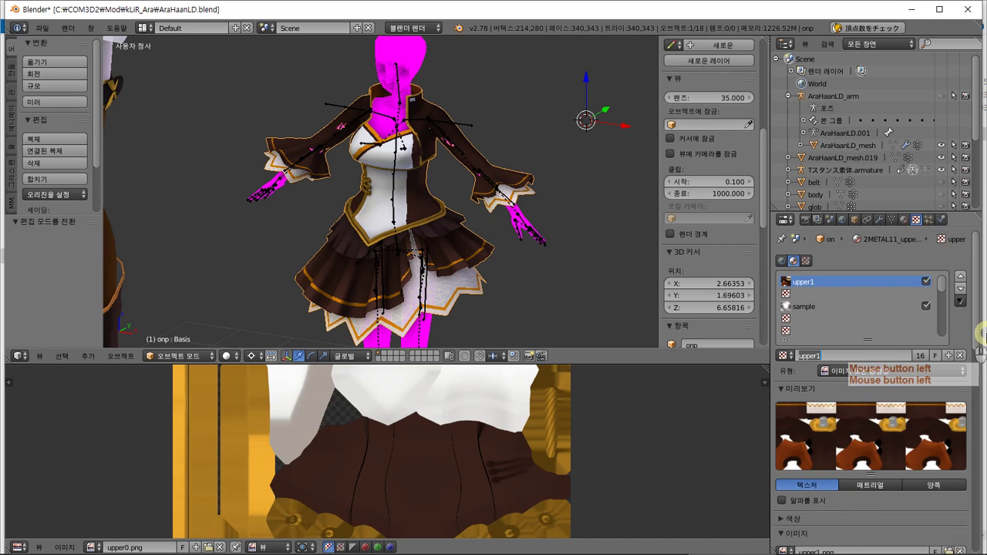
mouse_move(976, 323)
left_mouse_down()
mouse_move(981, 395)
mouse_move(976, 312)
left_mouse_up()
left_click(819, 357)
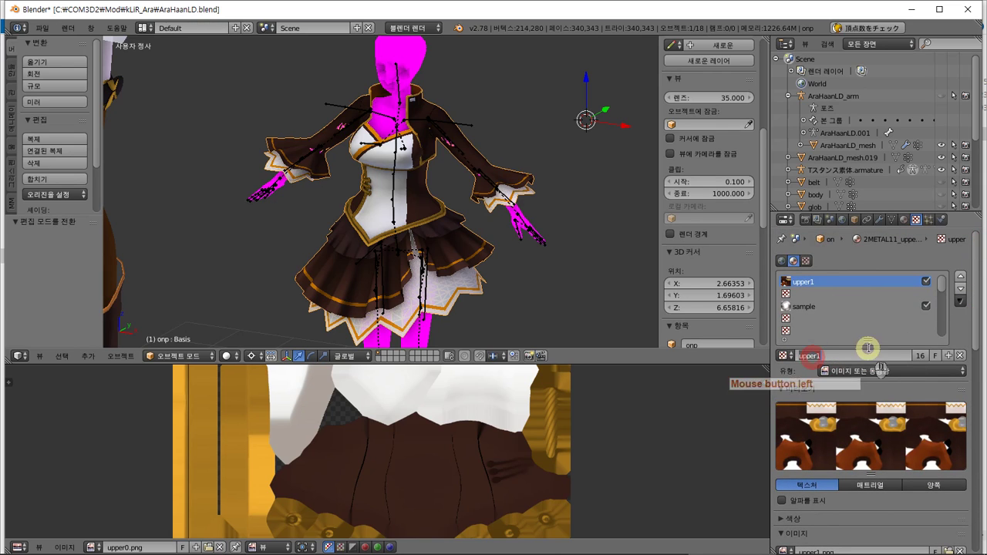
key("ctrl+c")
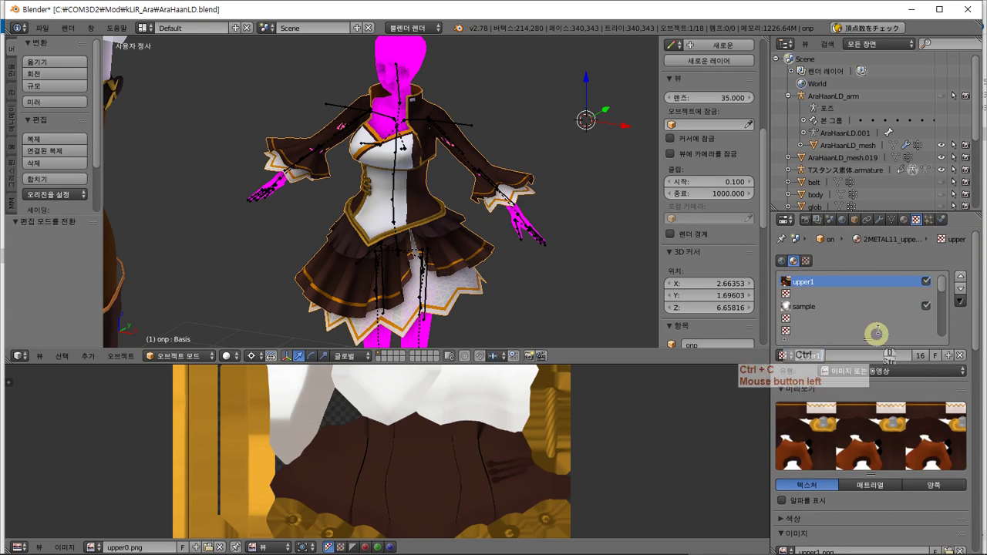
Convert the 2METAL11_upper1_stud material for CM3D2, choosing the トゥーン type.
left_click(905, 219)
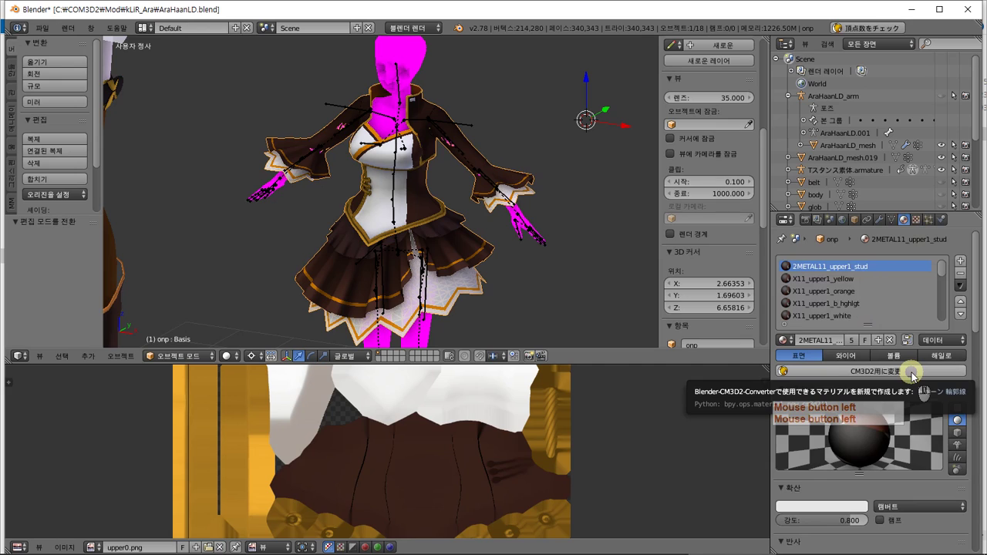
left_click(912, 375)
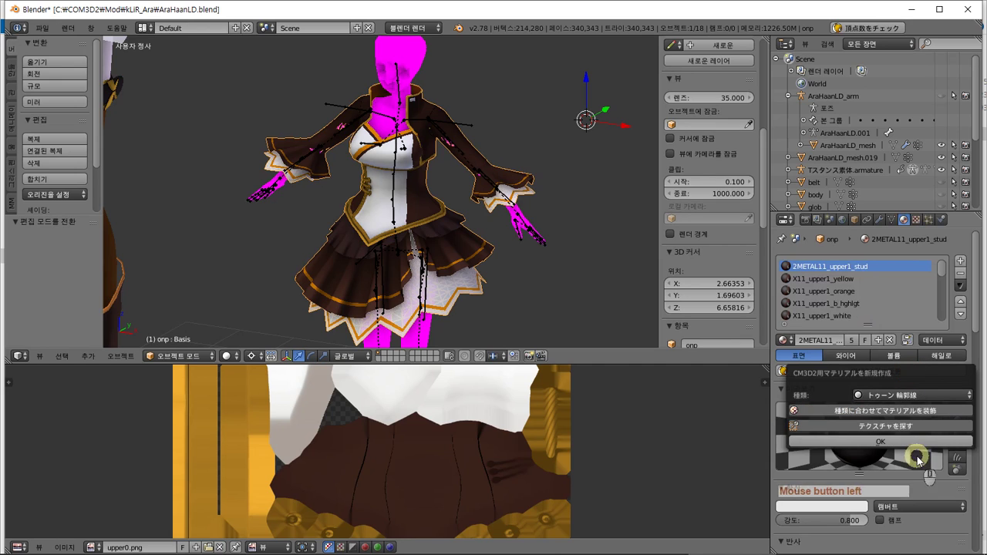
left_click(903, 395)
left_click(908, 396)
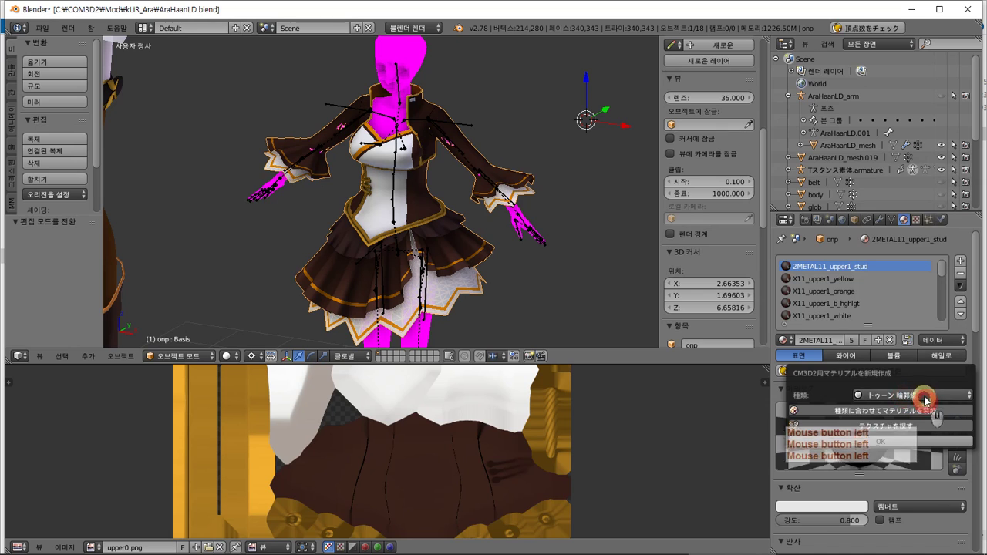
left_click(920, 395)
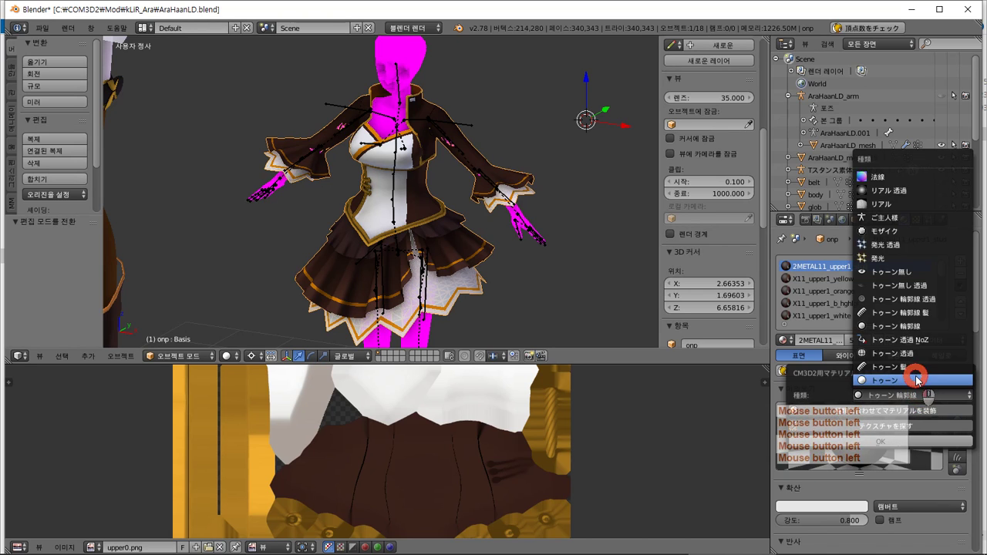
left_click(914, 380)
left_click(892, 441)
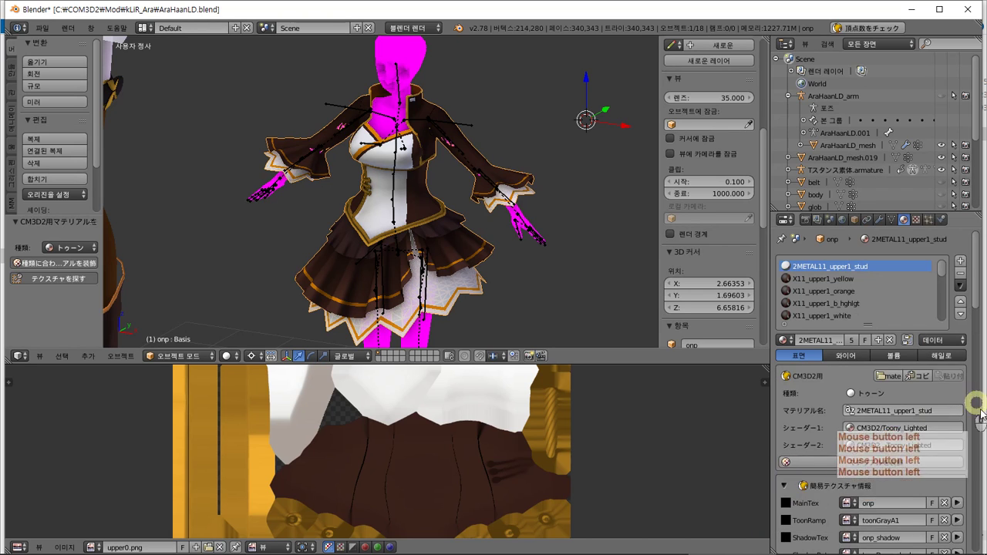
Set the image names of both MainTex and ShadowTex in the CM3D2 material to upper1.
scroll(944, 454, "down", 1)
scroll(944, 454, "down", 4)
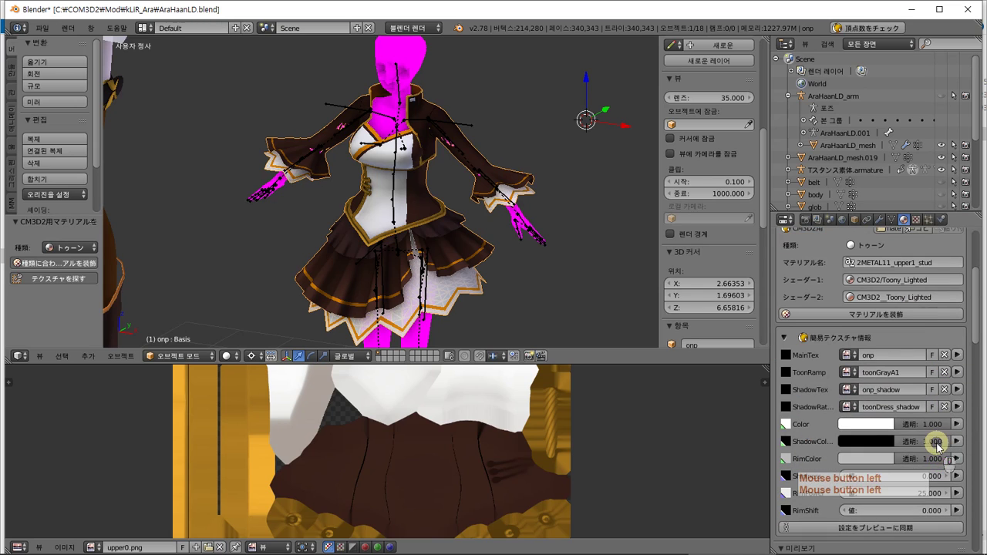
double_click(892, 355)
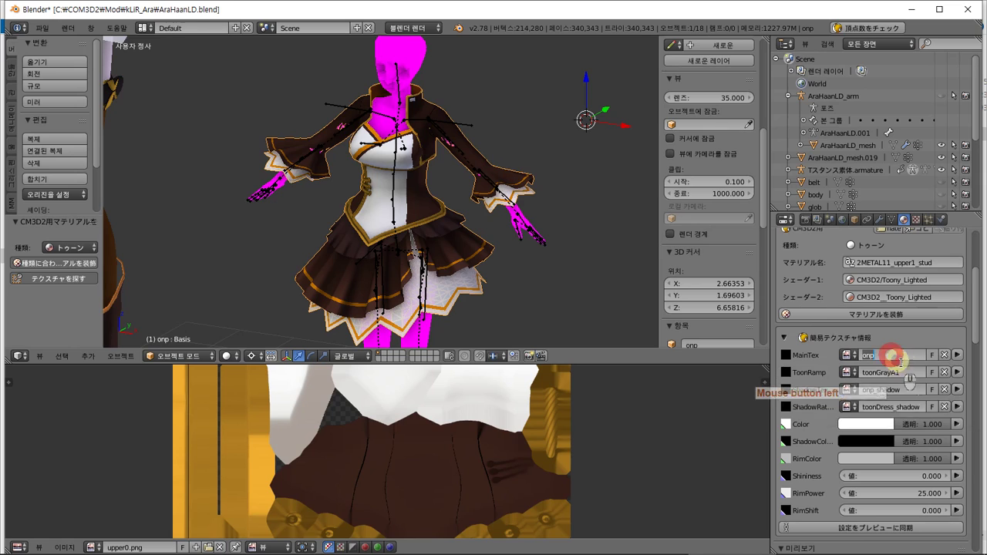
key("ctrl+c")
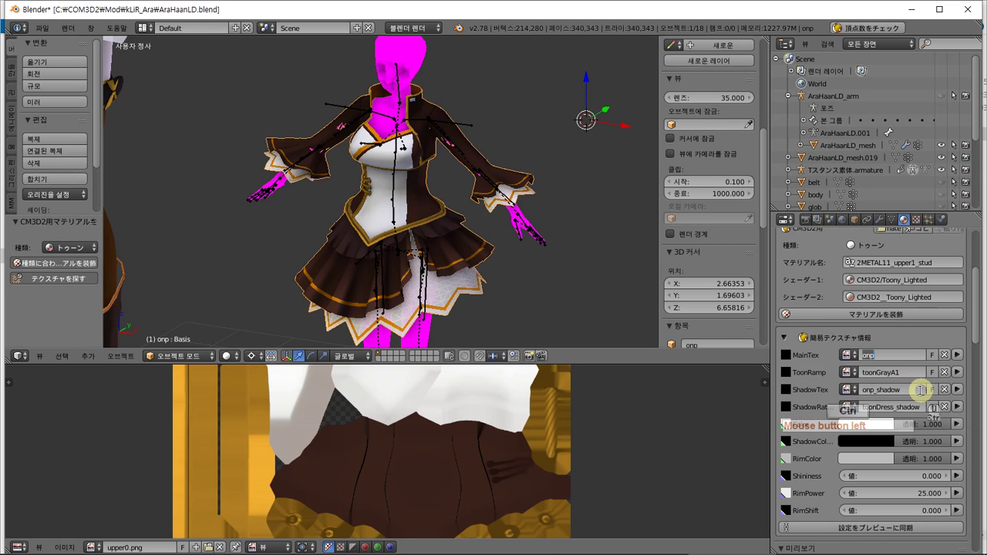
key("ctrl+v")
left_click(919, 390)
left_click(915, 390)
key("ctrl+v")
left_click(911, 390)
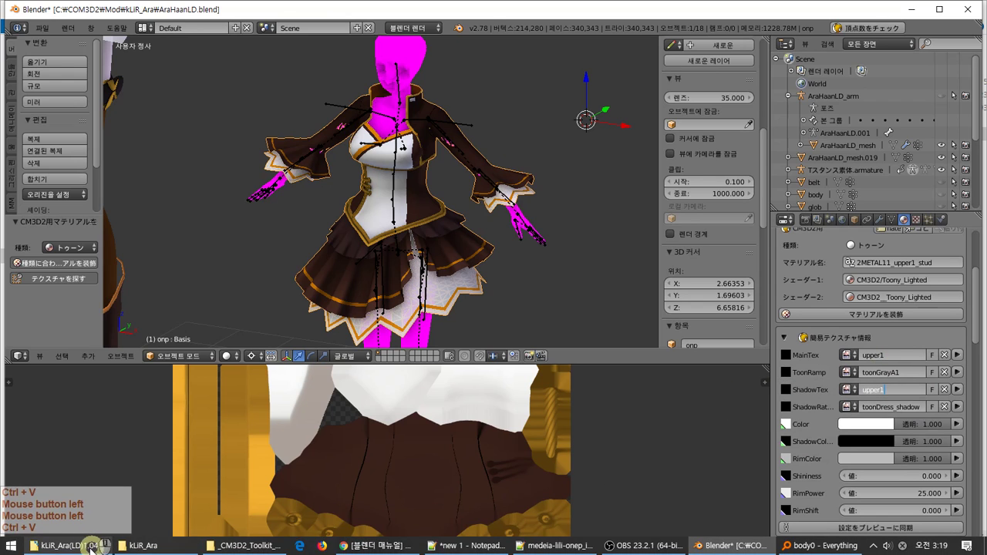
Move upper1.png from the kLiR_Ara(LD)1.04 download folder into the kLiR_Ara mod folder.
left_click(91, 547)
left_click(258, 245)
scroll(270, 249, "down", 3)
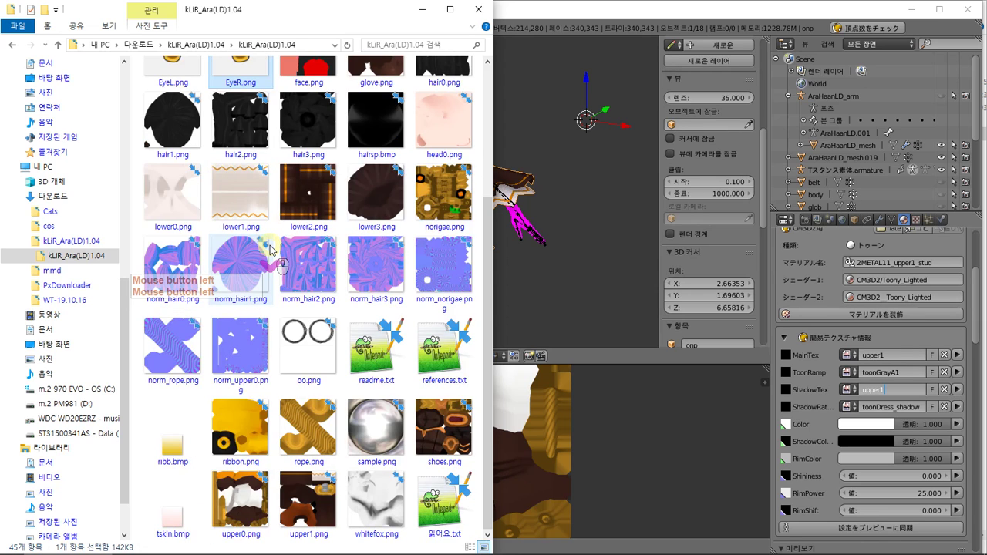
left_click(317, 501)
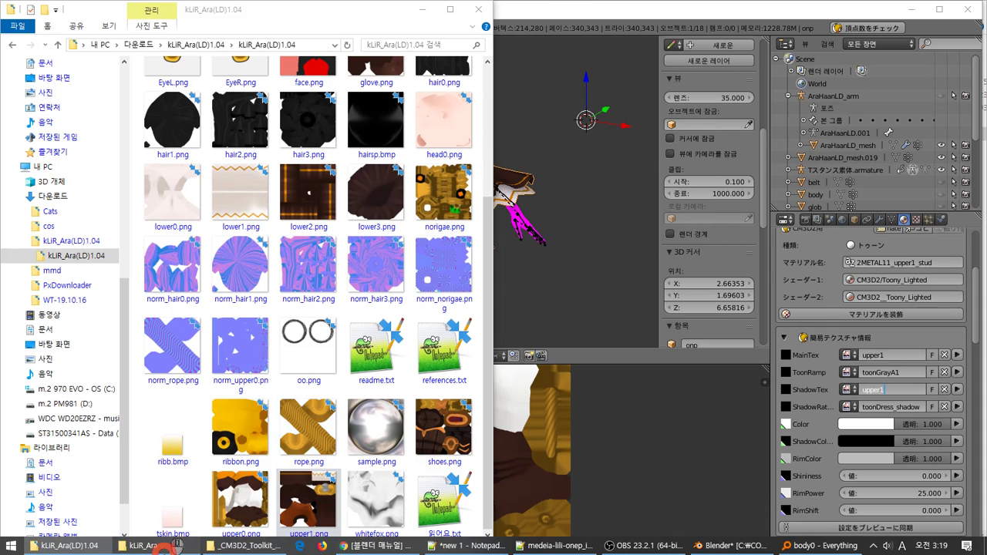
left_click(166, 547)
left_click_drag(322, 496, 810, 247)
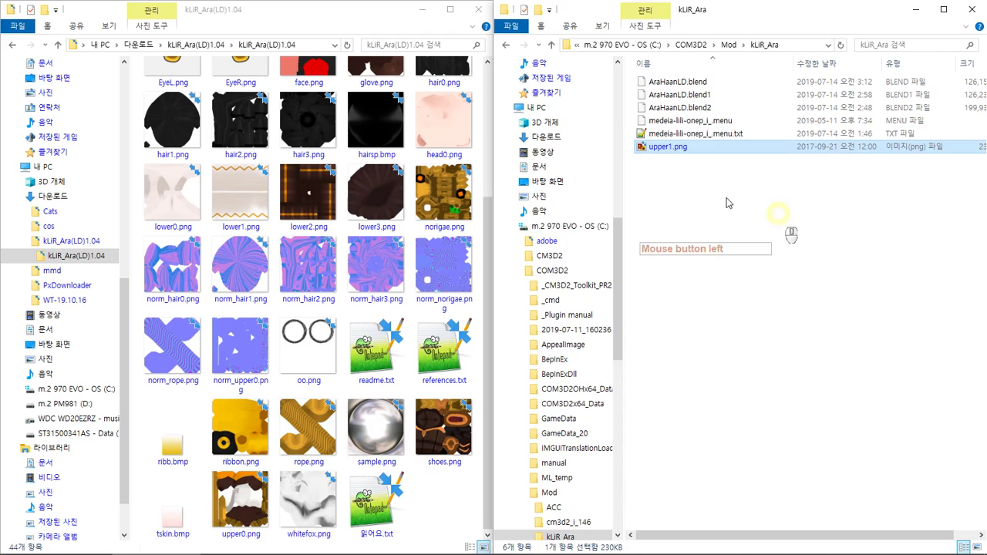
Copy the name AraHaanLD from the .blend2 file and rename the mod's MENU file as AraHaanLD-onep_i_.menu.
left_click(679, 107)
key("F2")
key("ctrl+c")
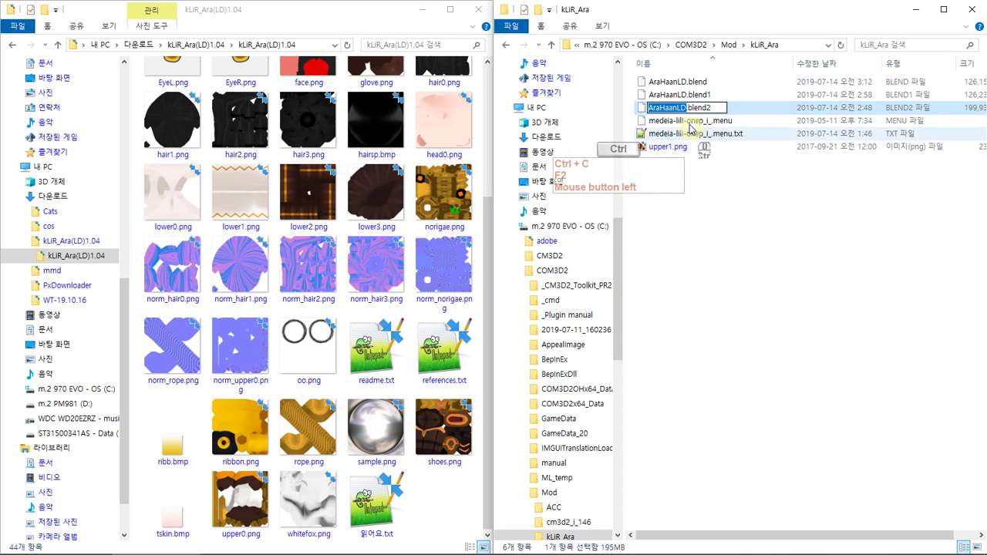
left_click(685, 121)
key("F2")
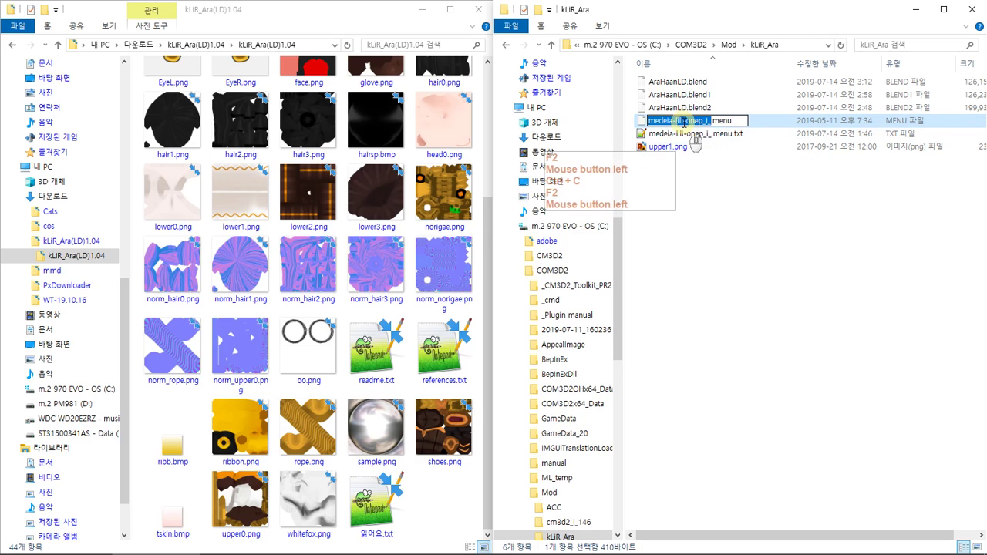
left_click_drag(684, 121, 597, 121)
key("ctrl+v")
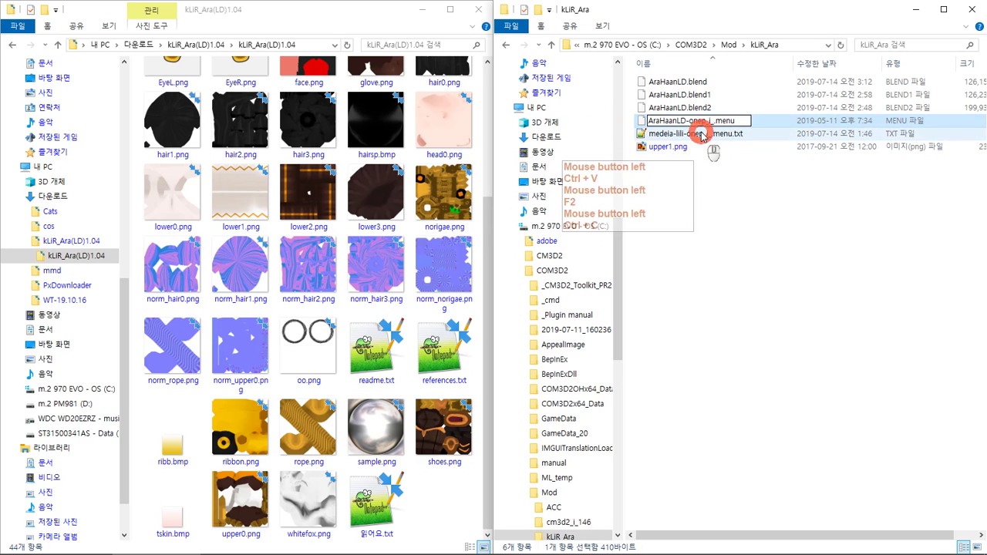
Rename the accompanying text file as AraHaanLD-onep_i_.menu.txt.
left_click(700, 134)
key("F2")
left_click_drag(661, 133, 560, 136)
key("ctrl+v")
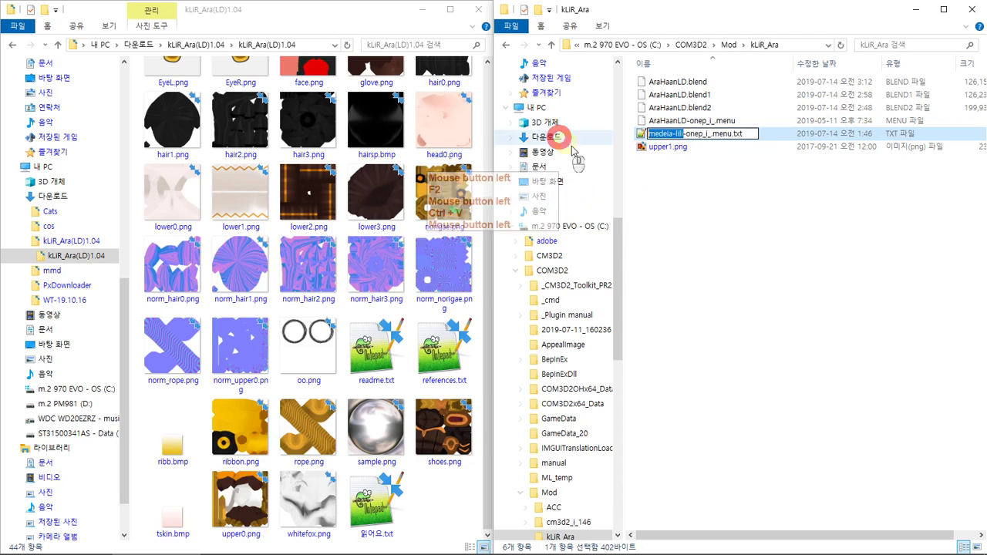
left_click(881, 259)
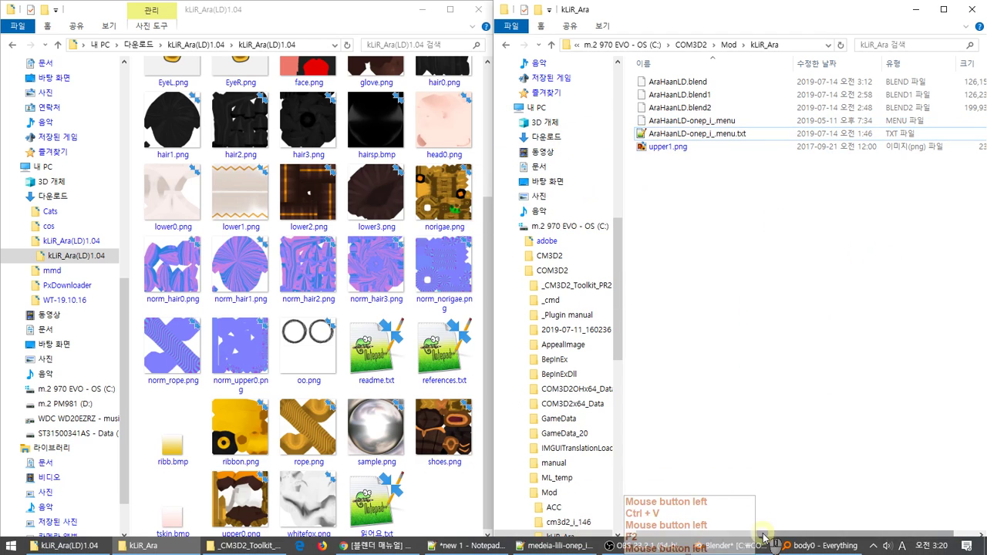
Rename upper1.png in the kLiR_Ara mod folder as AraHaanLD-upper1.png.
left_click(718, 545)
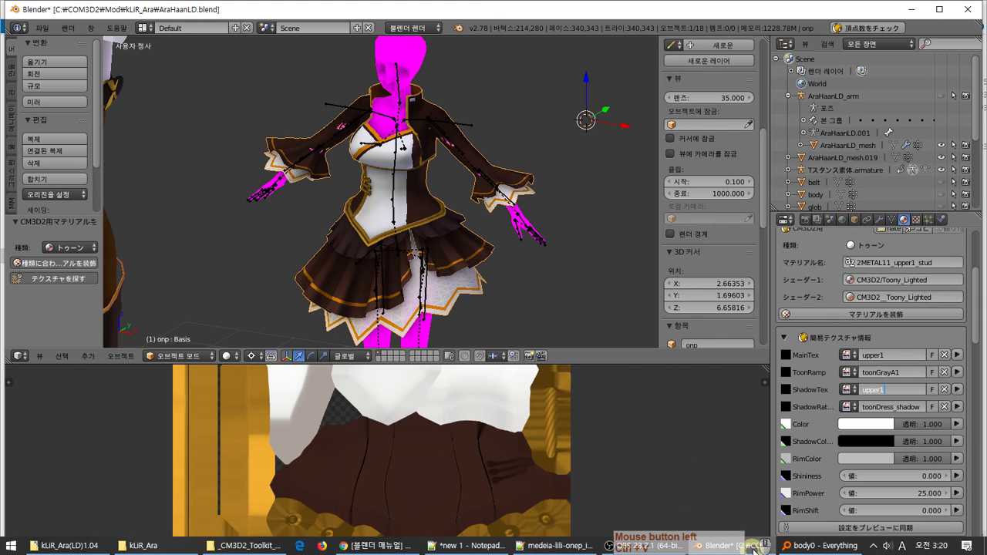
left_click(628, 546)
left_click(660, 148)
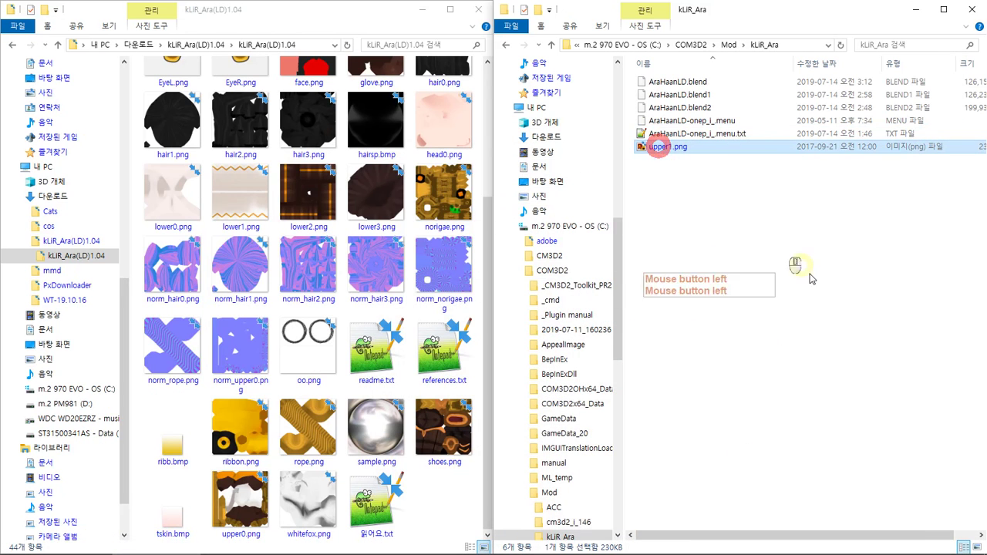
key("F2")
key("ctrl+v")
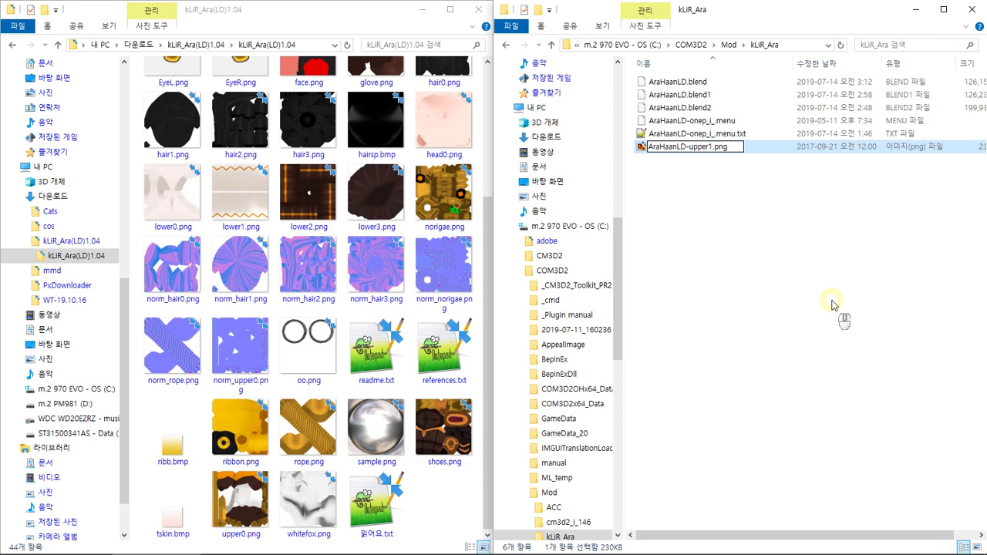
key("Return")
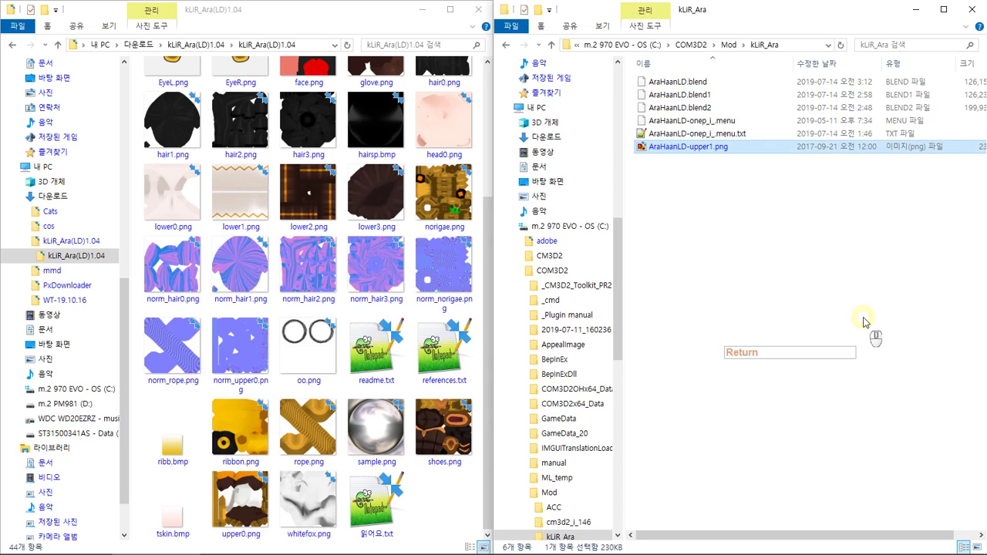
Copy the name AraHaanLD-upper1, assign the upper1 image to ShadowTex in Blender, and rename the image shared with MainTex to the copied name.
key("F2")
key("ctrl+c")
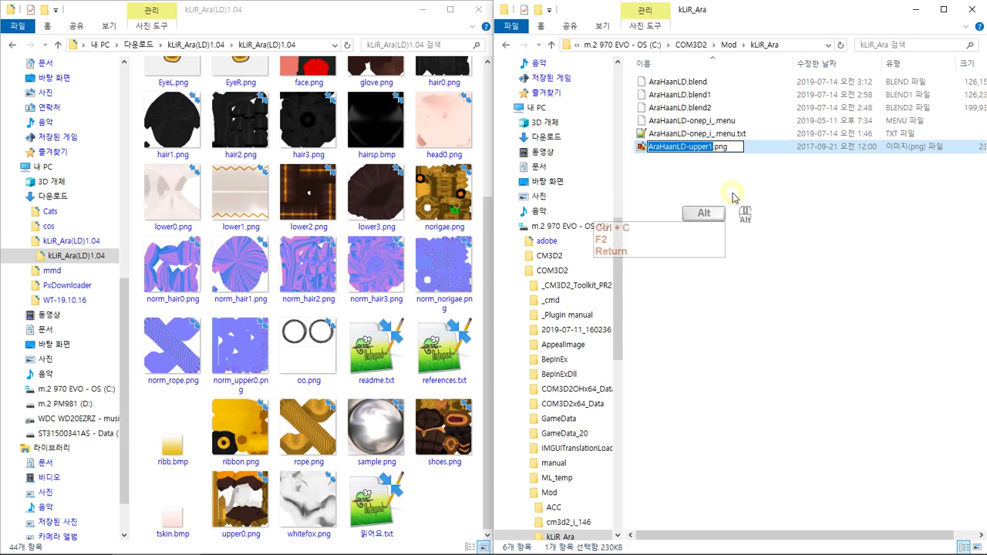
key("alt+Tab")
left_click(894, 357)
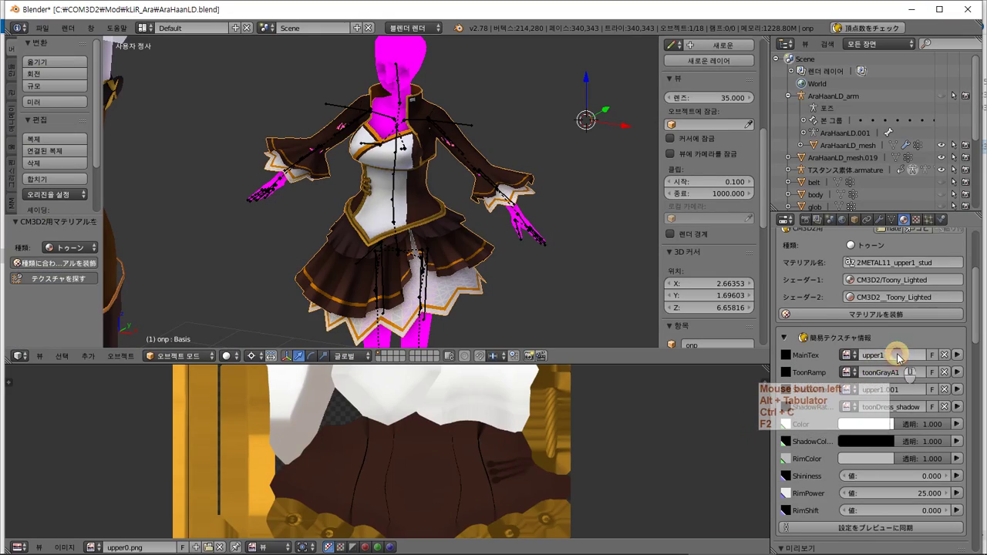
left_click(854, 389)
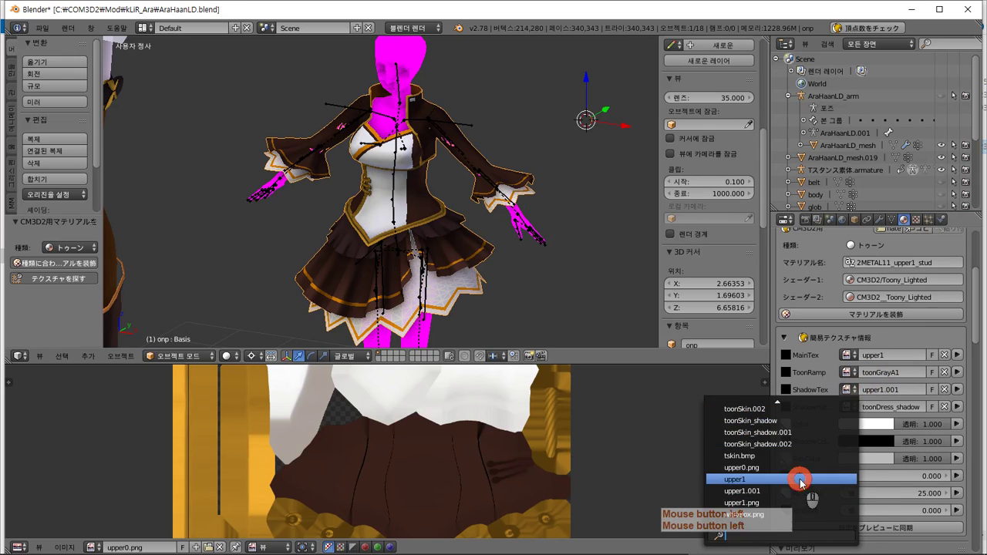
left_click(798, 479)
double_click(880, 356)
key("ctrl+v")
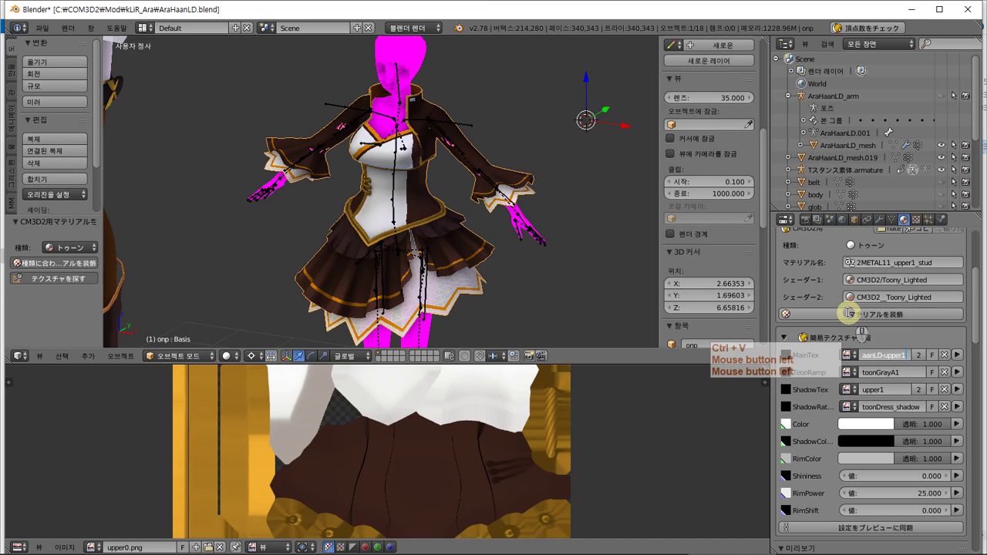
key("Return")
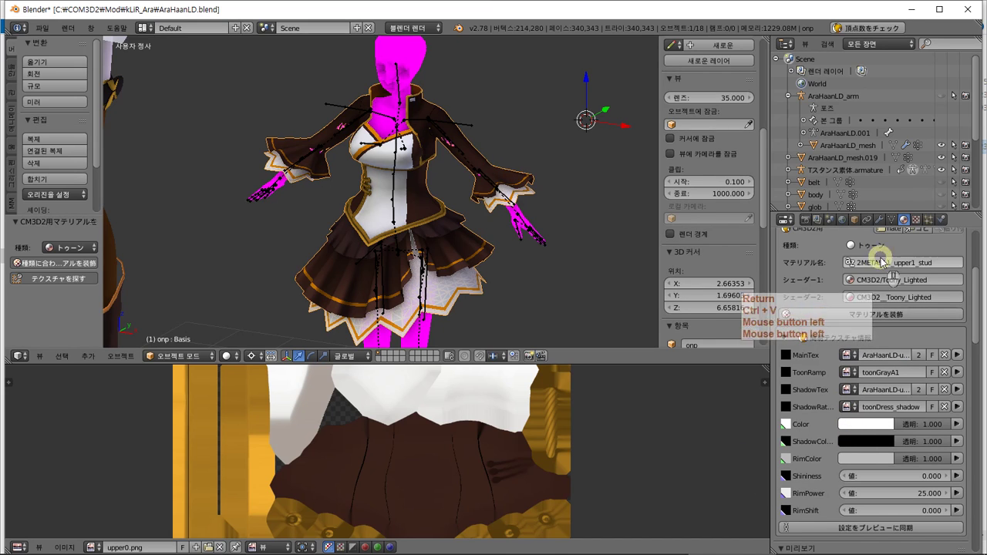
Examine the CM3D2 texture settings of _MainTex.003 in the 2METAL11_upper1_stud material.
left_click(916, 222)
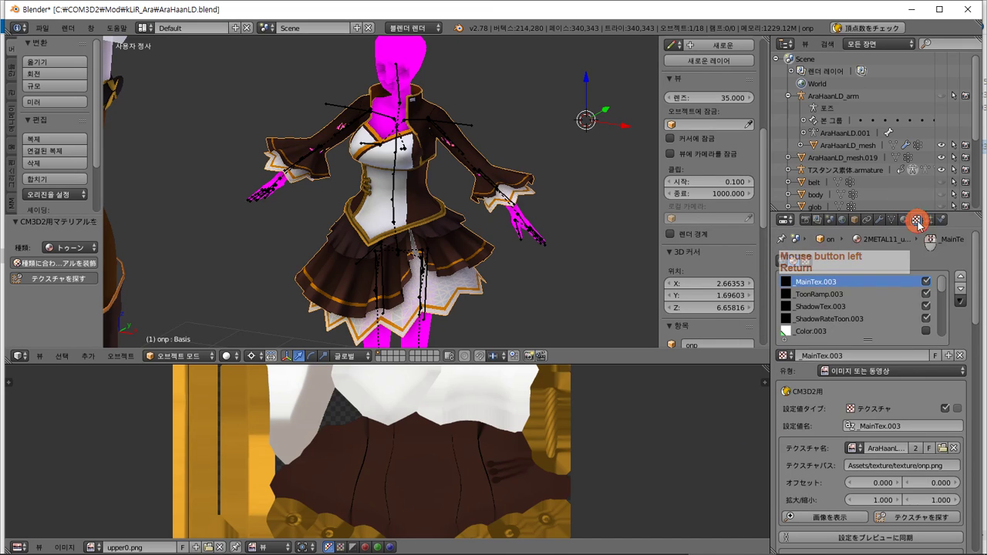
left_click(935, 500)
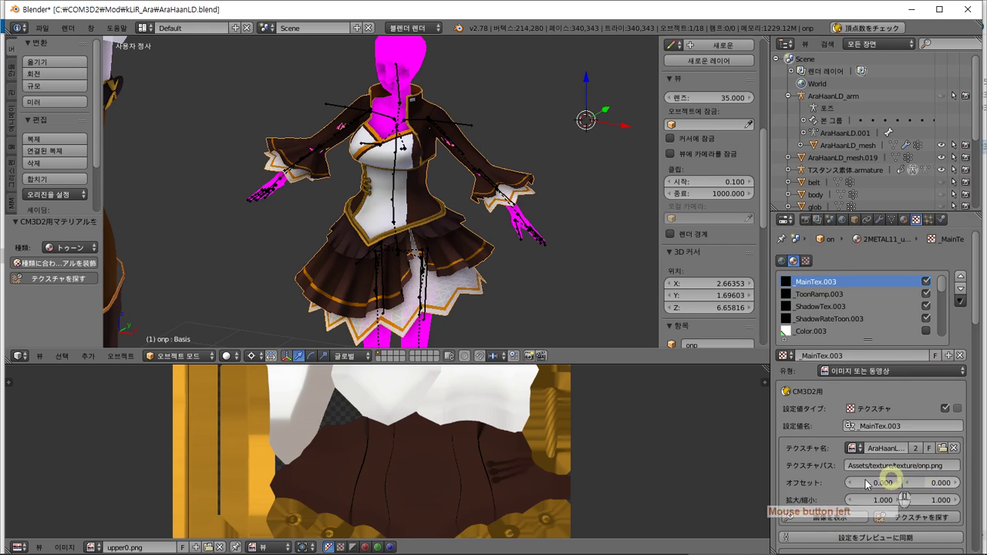
scroll(822, 480, "down", 4)
scroll(828, 484, "up", 4)
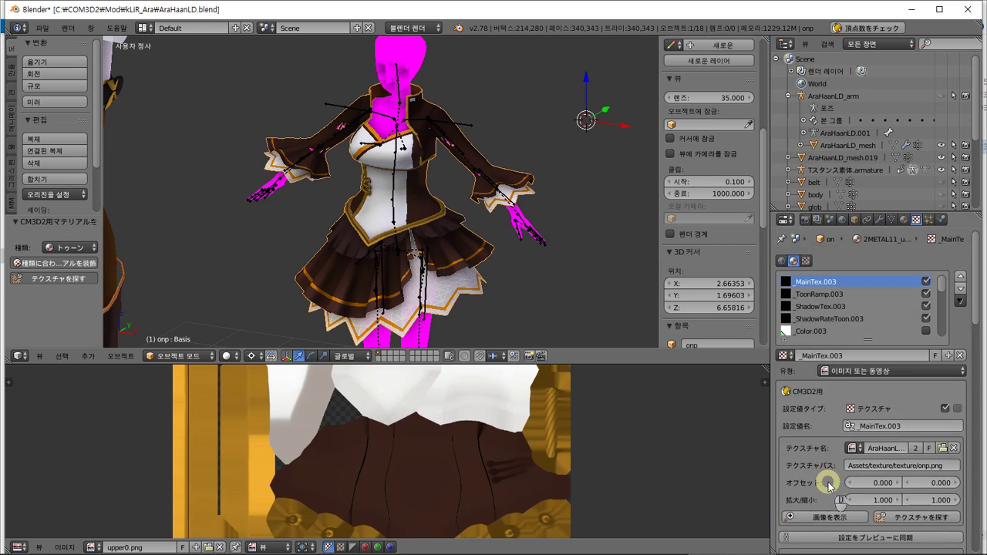
left_click(877, 285)
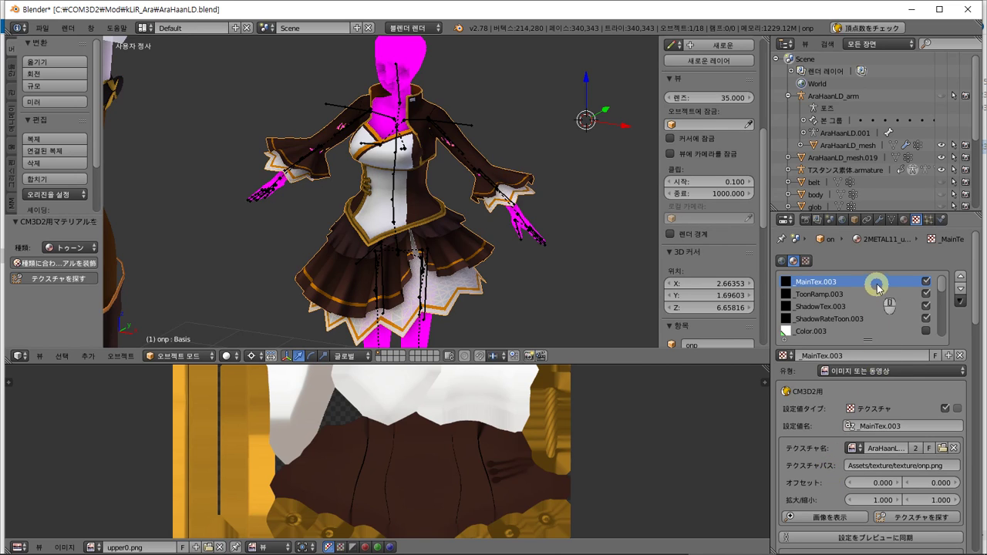
left_click(903, 222)
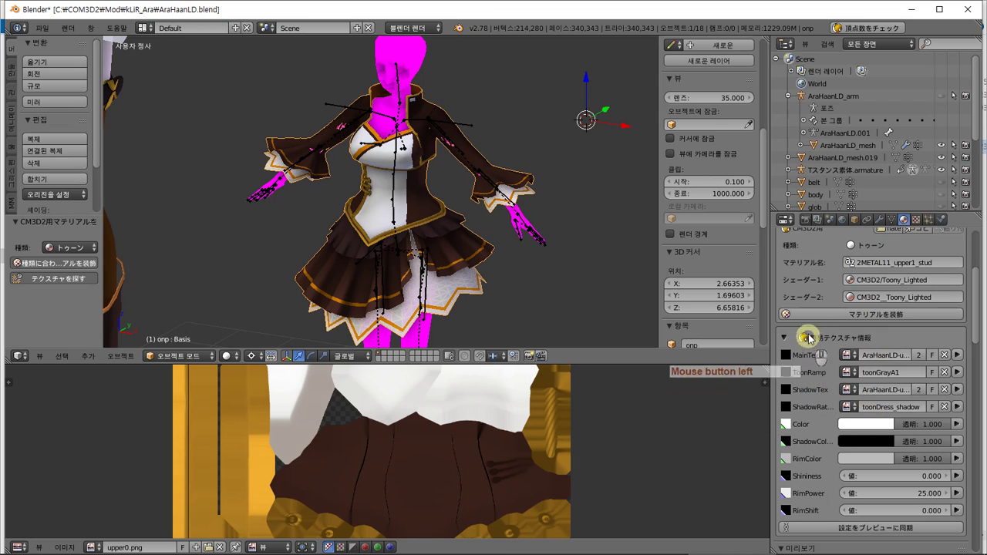
Examine the texture and source image settings of the X11_upper1_yellow material.
scroll(884, 287, "up", 5)
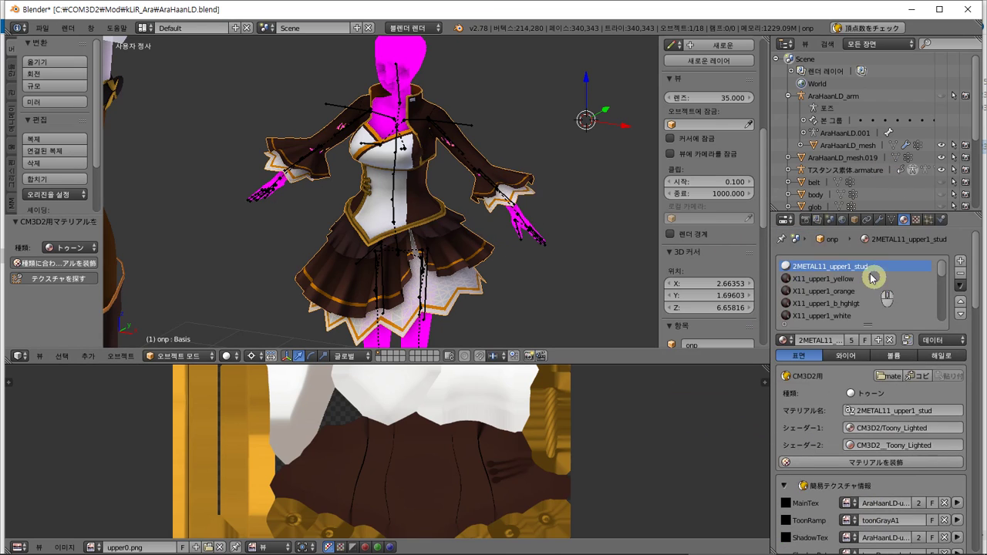
left_click(858, 284)
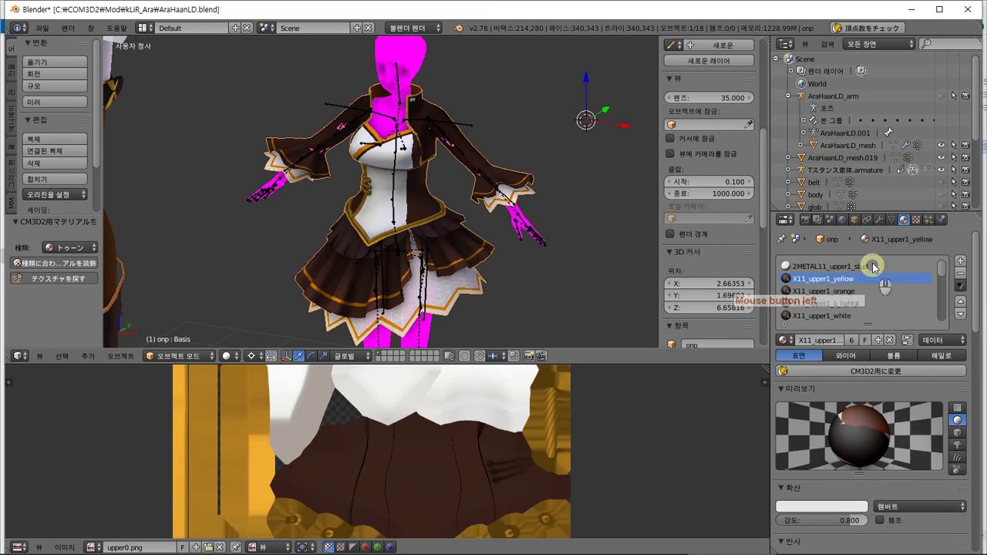
left_click(916, 223)
scroll(900, 459, "down", 3)
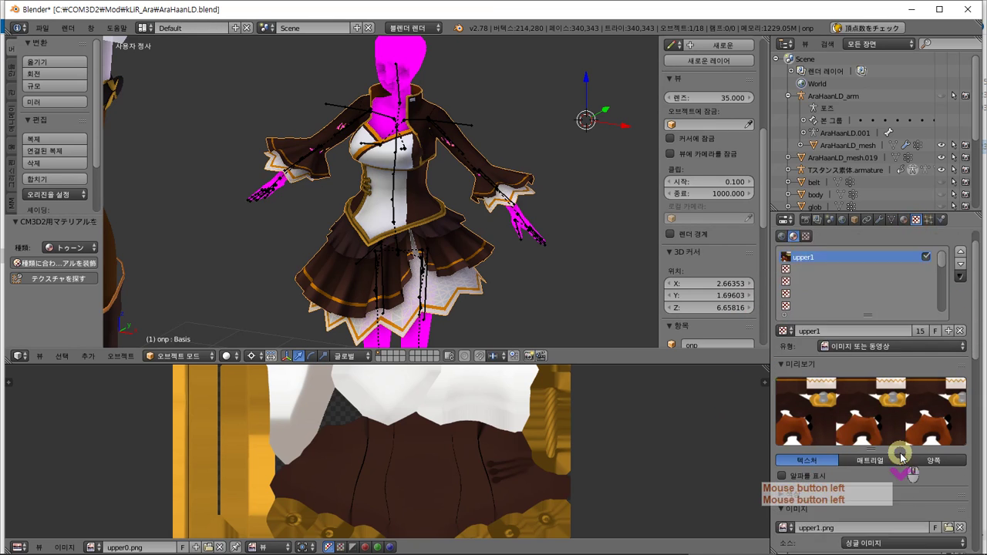
left_click(929, 469)
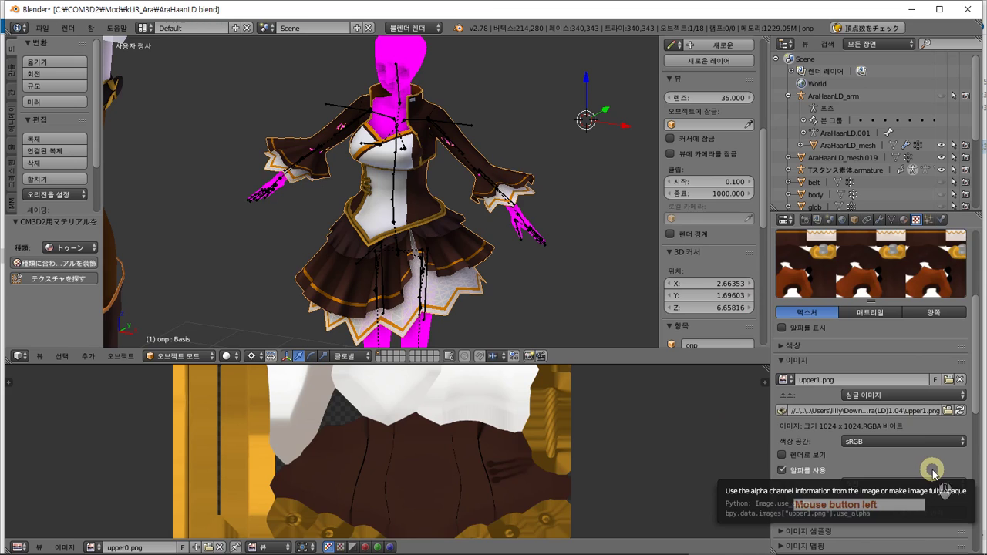
scroll(933, 472, "down", 5)
scroll(934, 441, "up", 8)
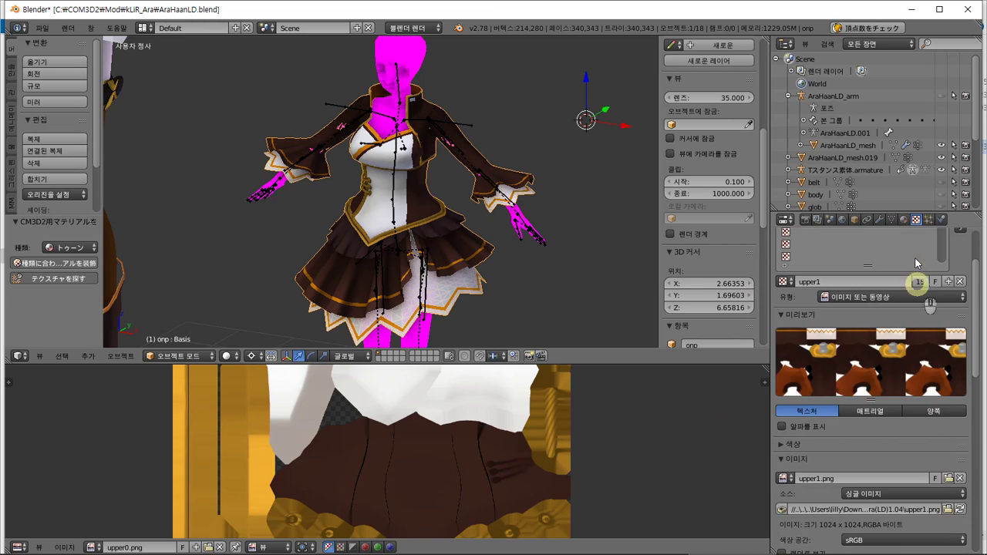
left_click(904, 220)
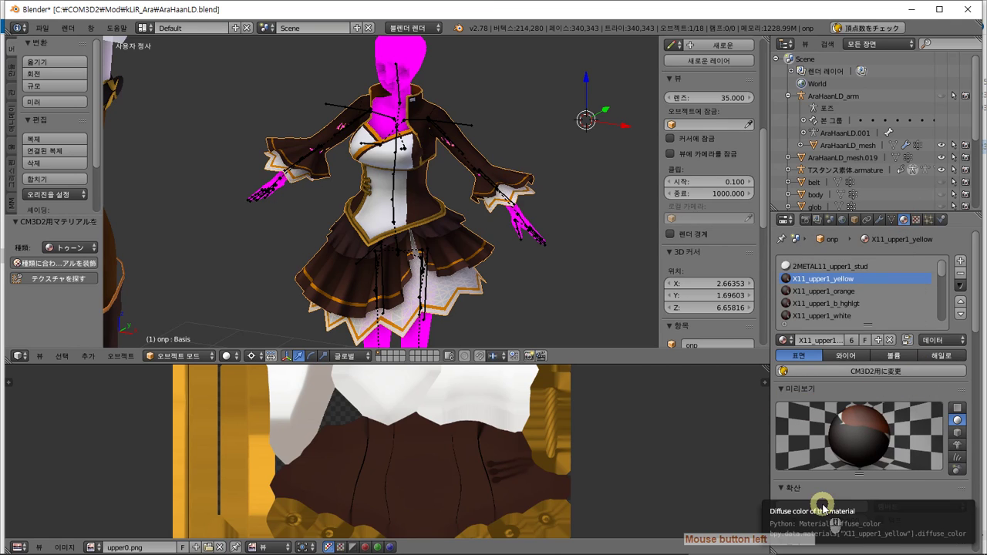
left_click_drag(822, 507, 837, 388)
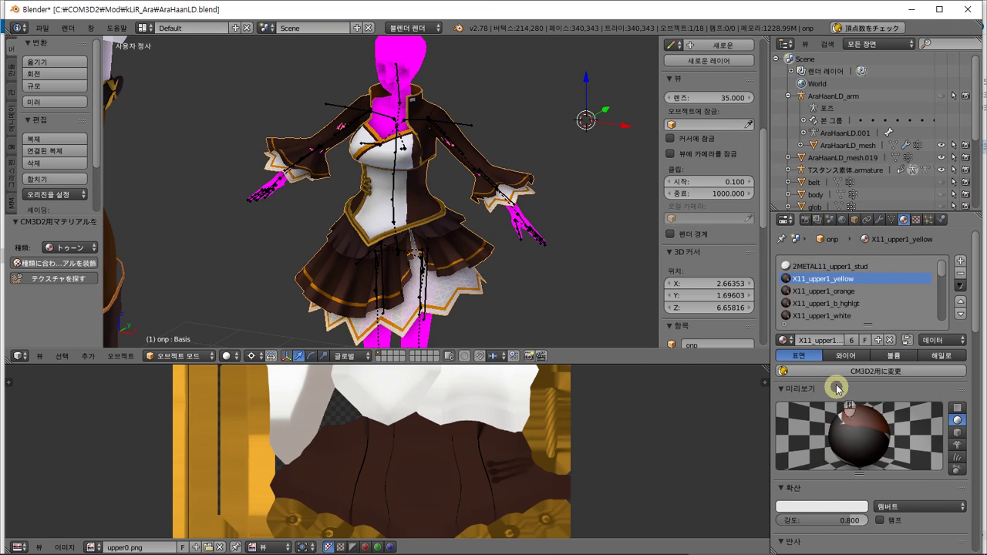
left_click(785, 340)
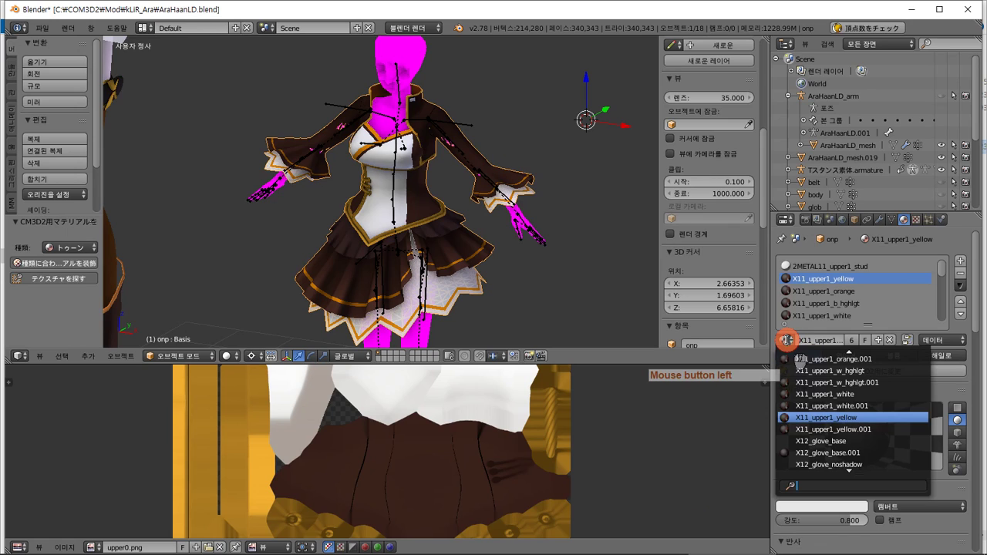
left_click(786, 341)
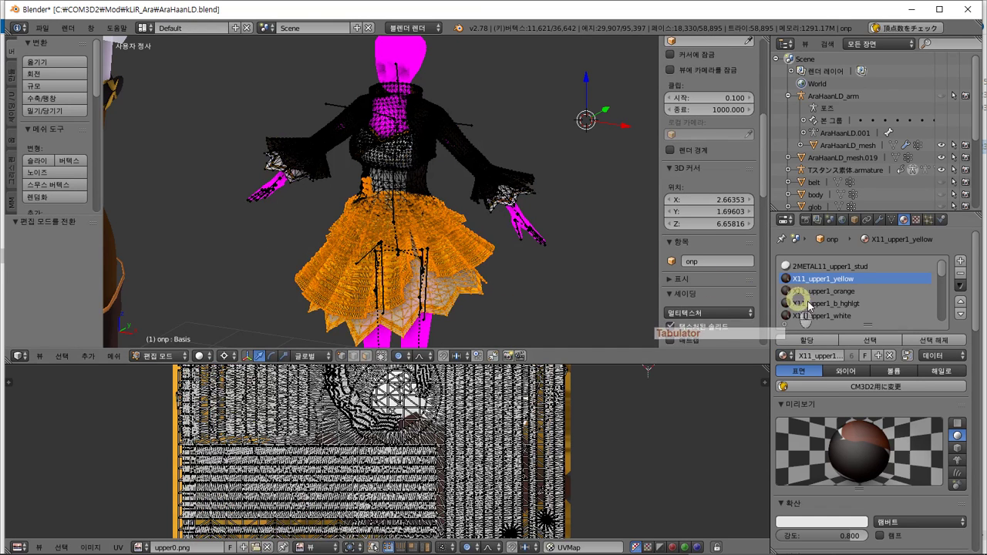
Select only the faces assigned to X11_upper1_yellow in Edit Mode and inspect their UVs on upper1.png.
key("a")
left_click(868, 340)
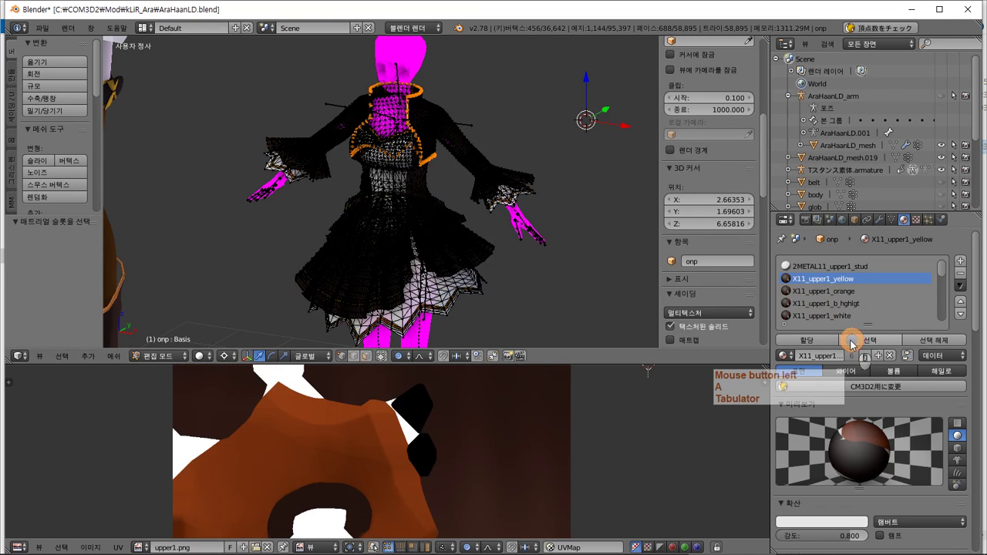
scroll(496, 416, "down", 5)
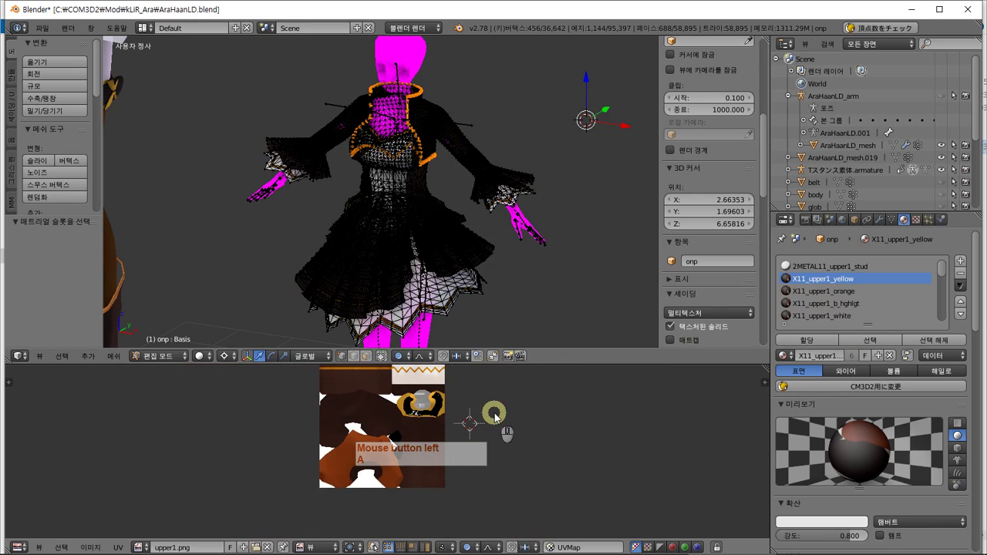
scroll(494, 416, "up", 1)
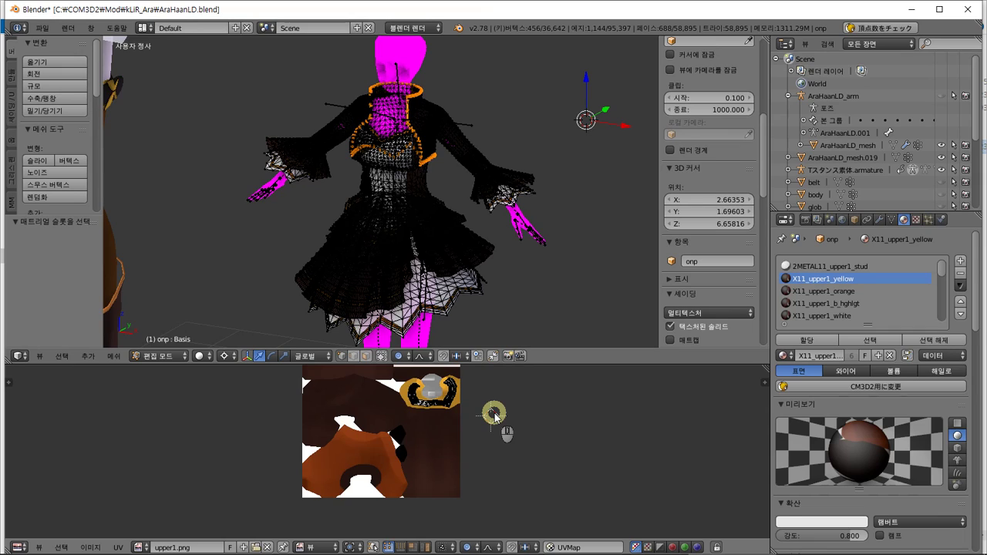
left_click(783, 356)
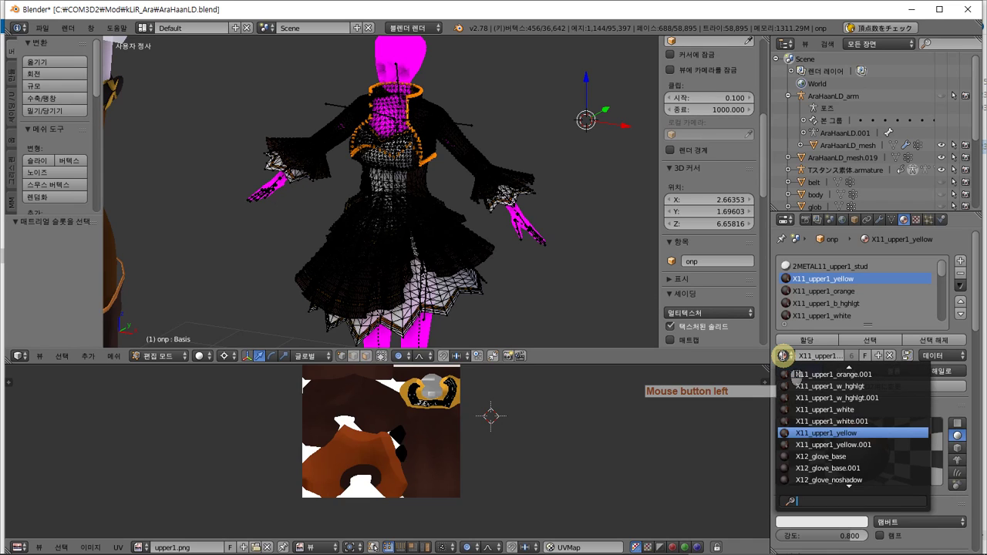
left_click(783, 351)
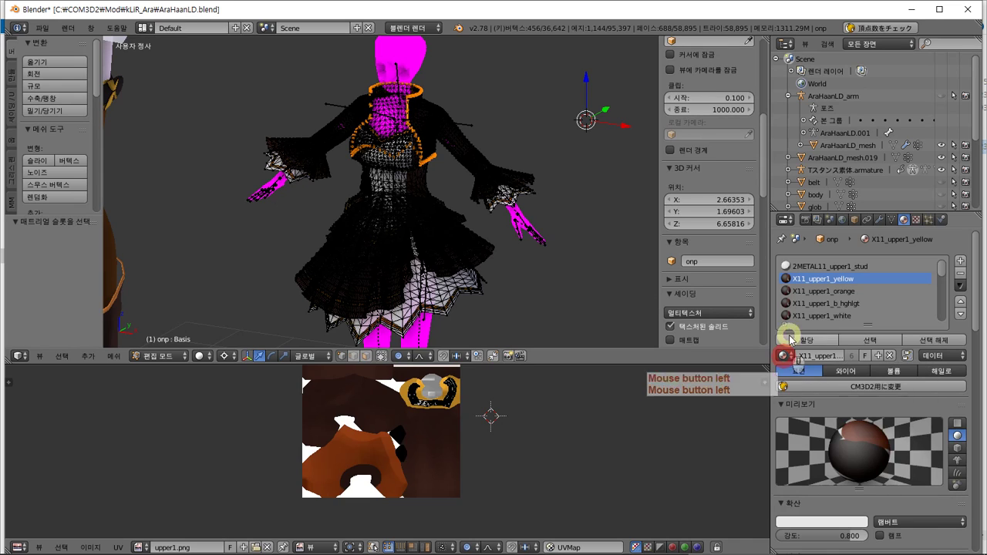
Select only the faces assigned to 2METAL11_upper1_stud to inspect their location and UVs, and clear the selection.
left_click(823, 266)
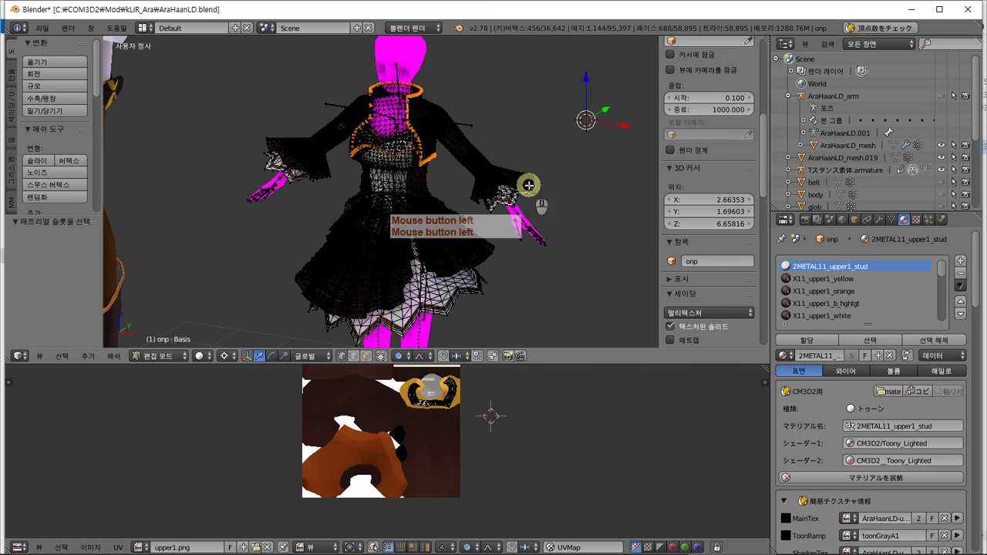
key("a")
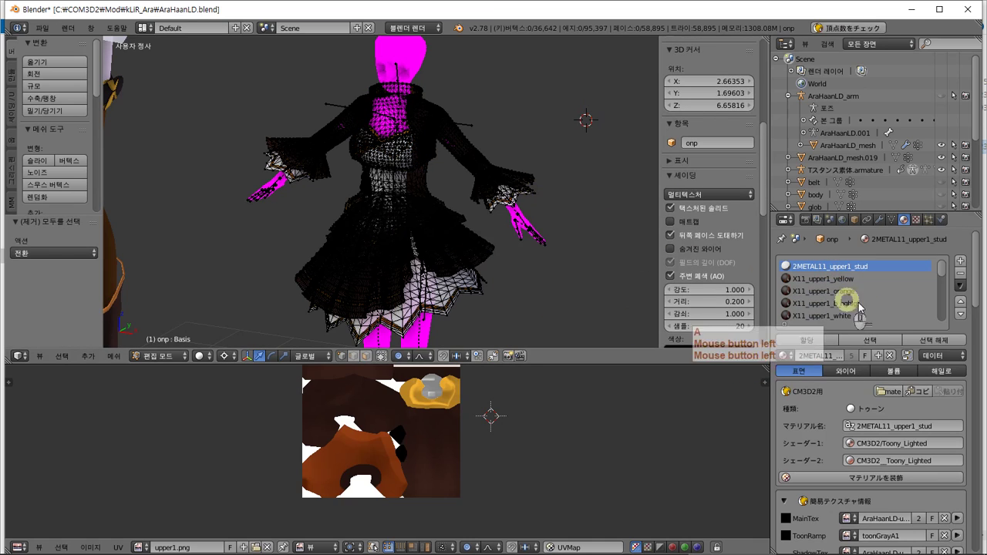
left_click(877, 339)
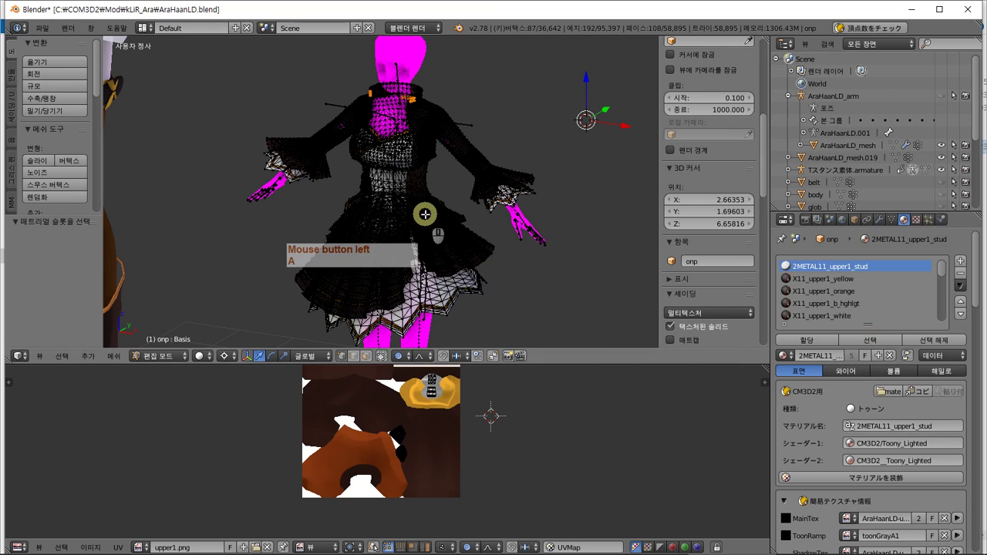
key("a")
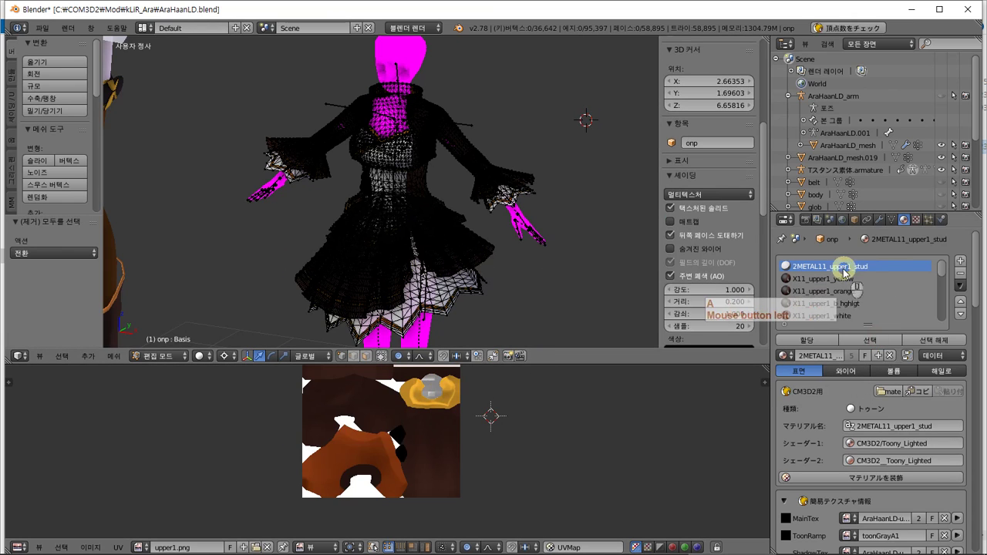
Make the X11_upper1_yellow slot active again and view the list of materials available for it.
left_click(820, 278)
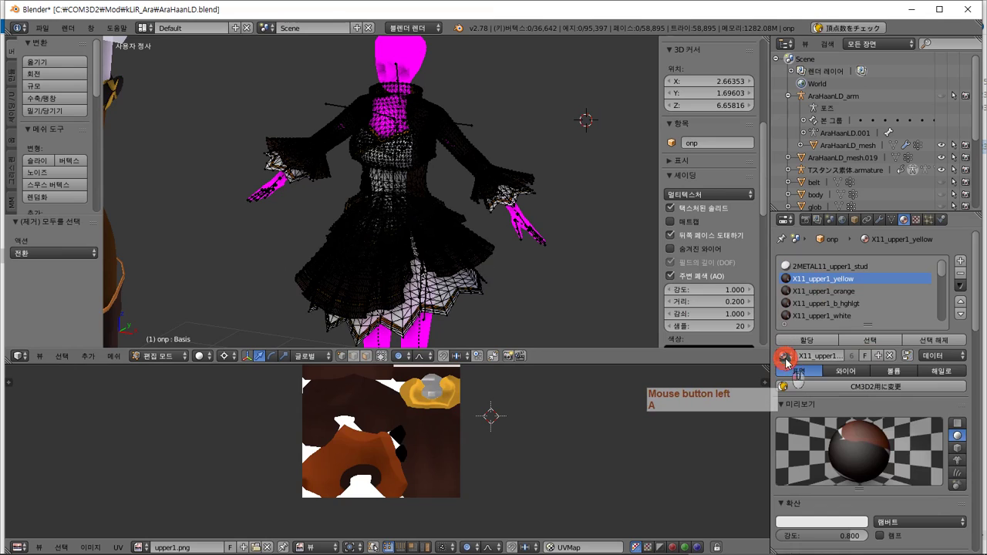
left_click(784, 357)
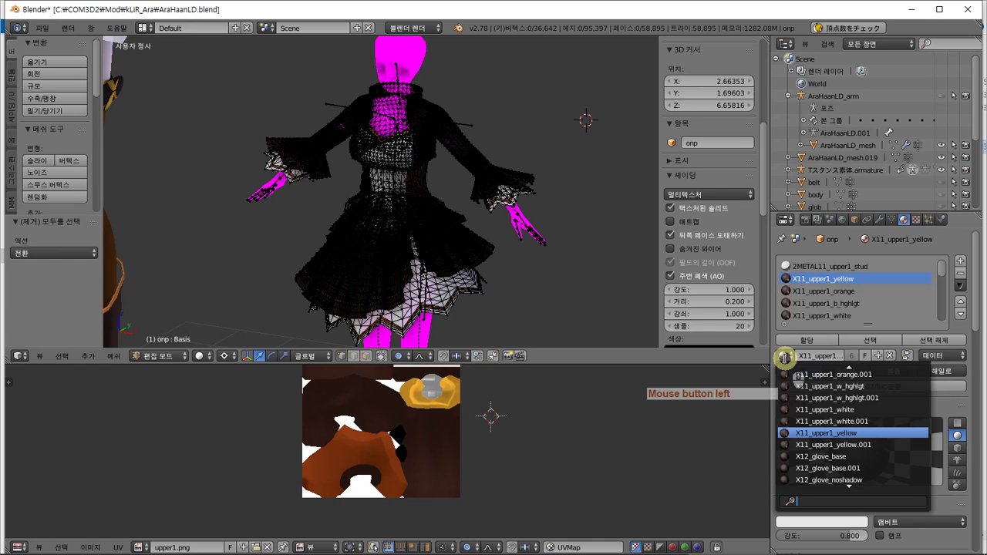
left_click(833, 279)
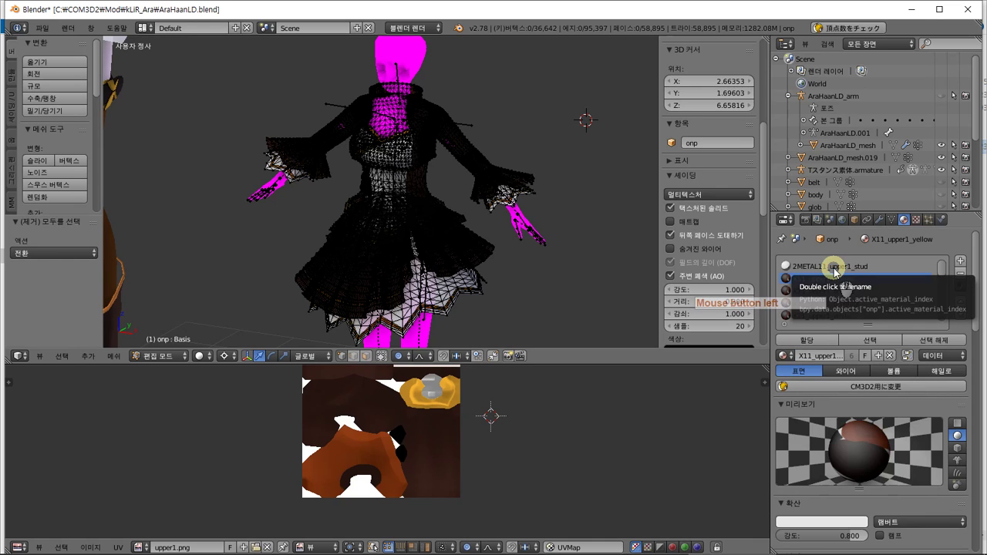
Select the faces of the X11_upper1_yellow material and reassign them to 2METAL11_upper1_stud.
left_click(833, 266)
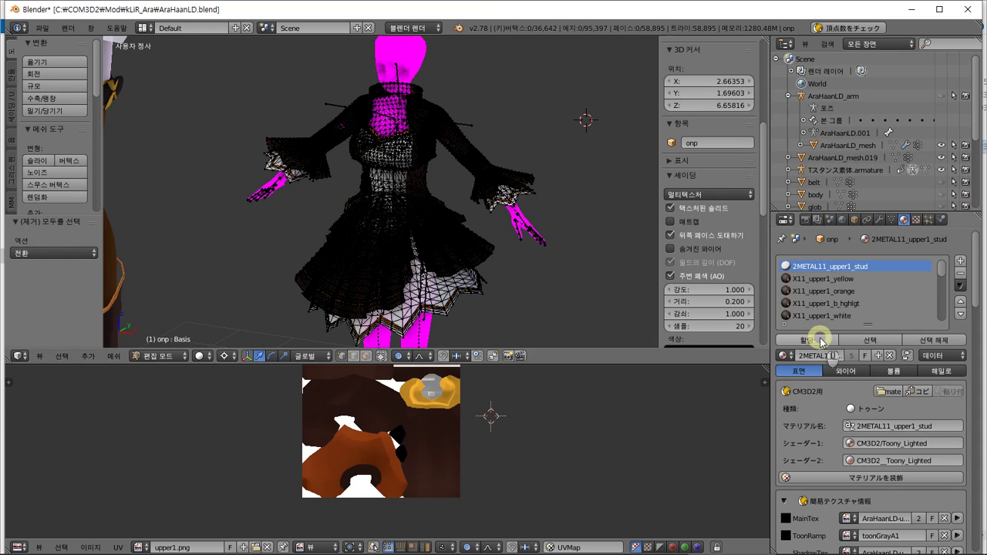
left_click(868, 283)
left_click(871, 340)
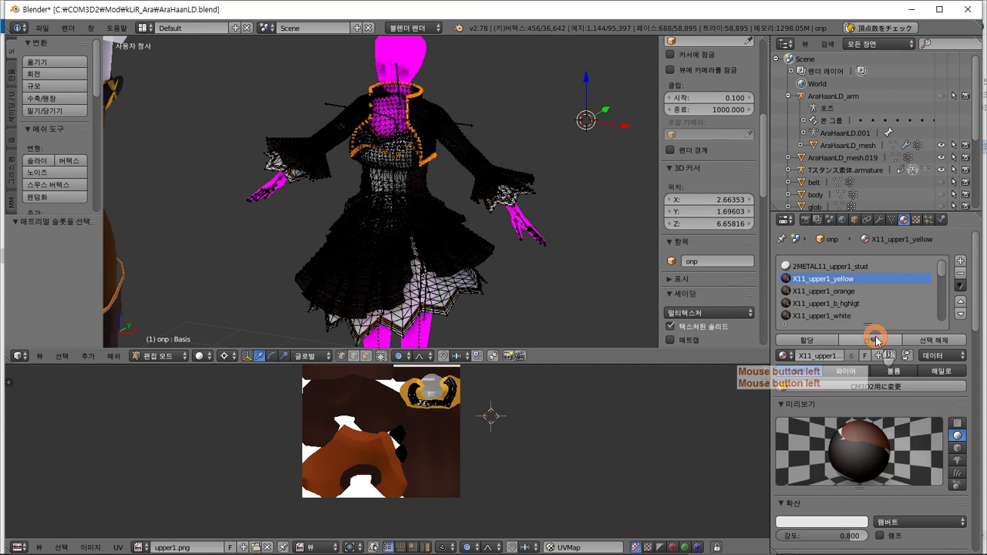
left_click(839, 266)
left_click(811, 340)
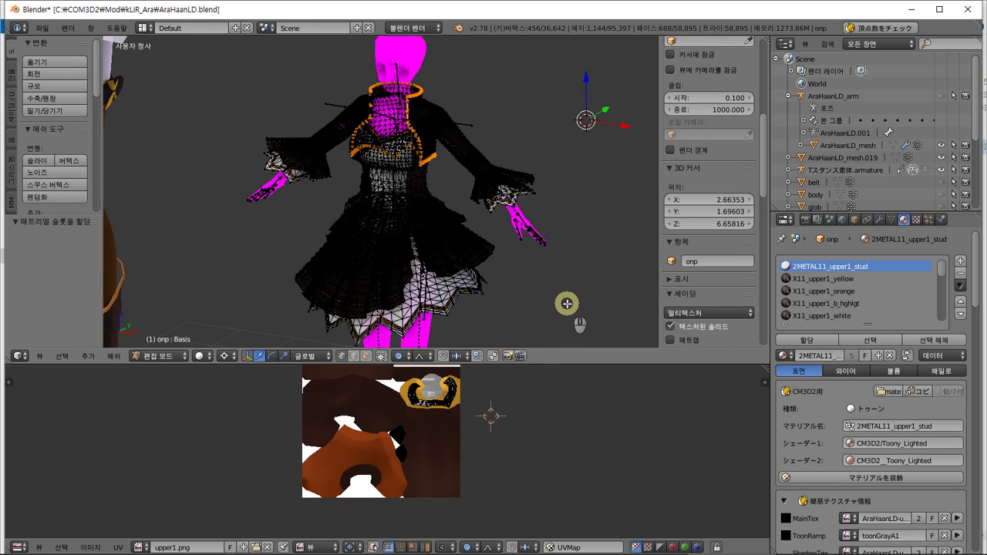
Compare the X11_upper1_yellow and 2METAL11_upper1_stud slots and assign the still-selected trim faces to X11_upper1_orange.
left_click(842, 279)
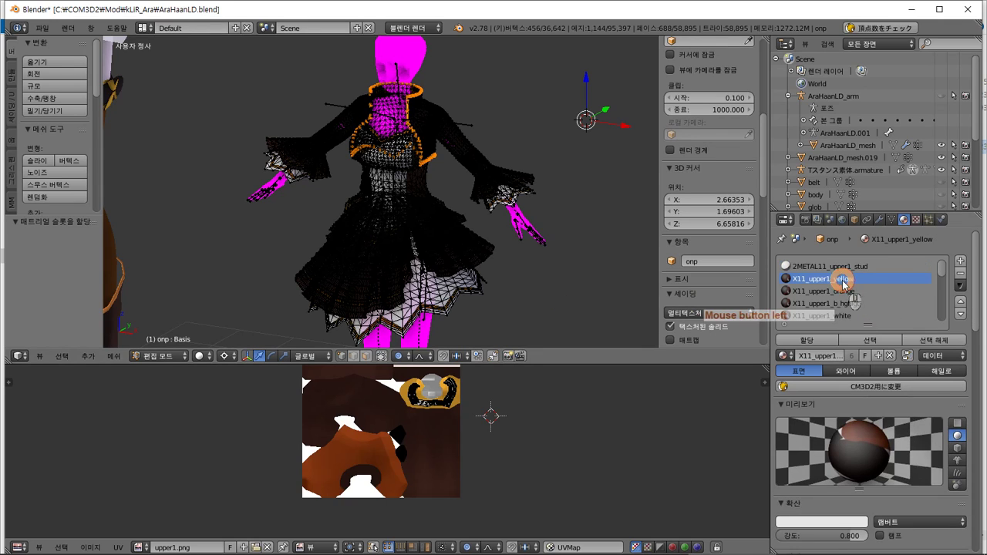
left_click(862, 267)
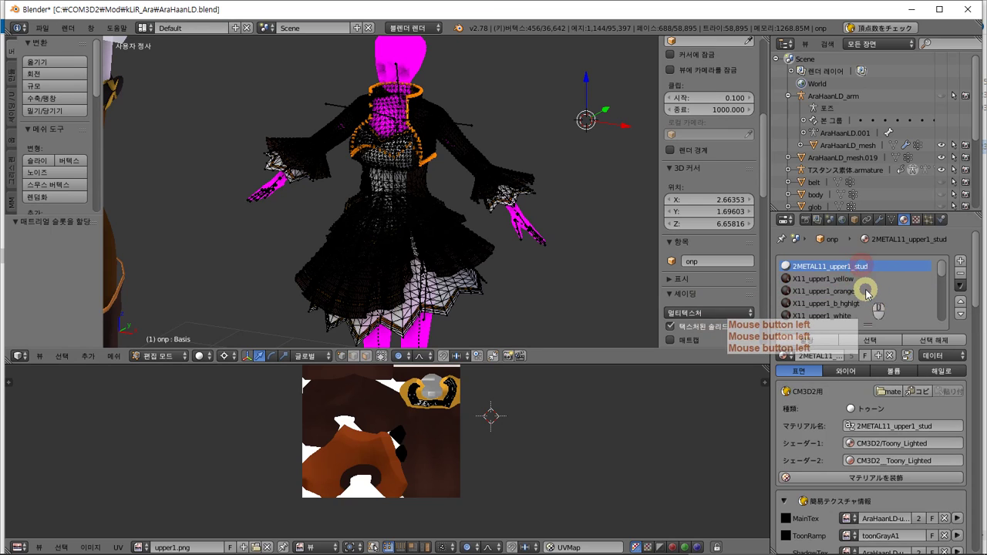
left_click(864, 282)
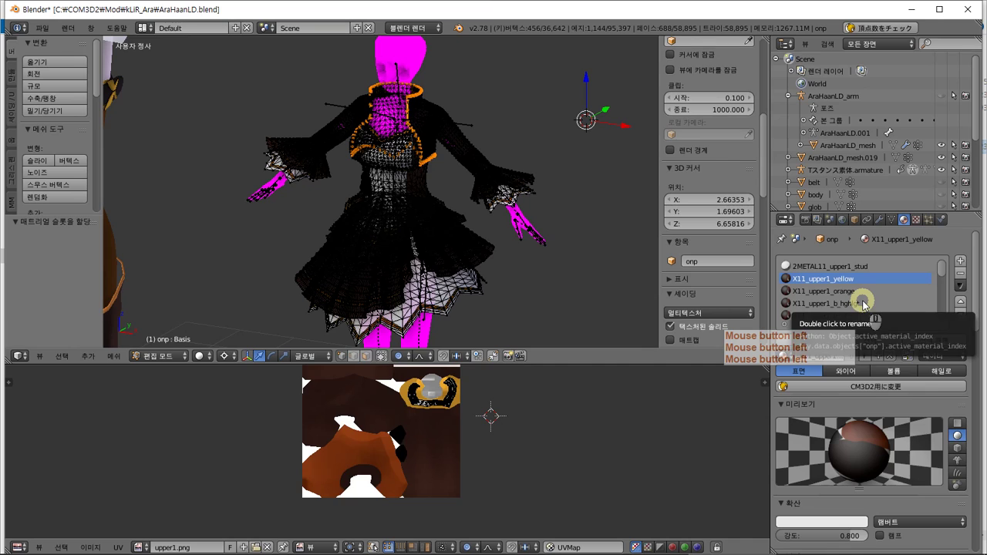
left_click(848, 291)
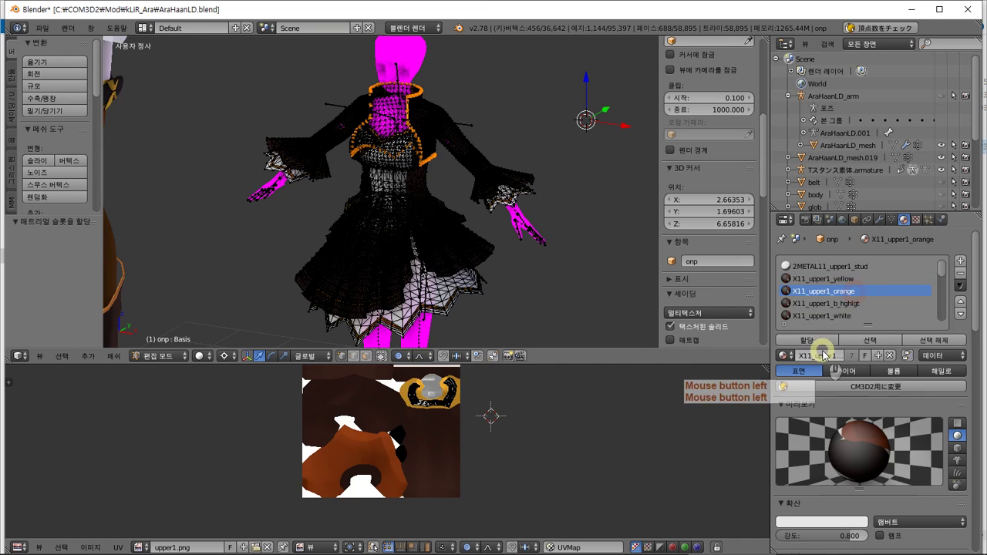
left_click(819, 340)
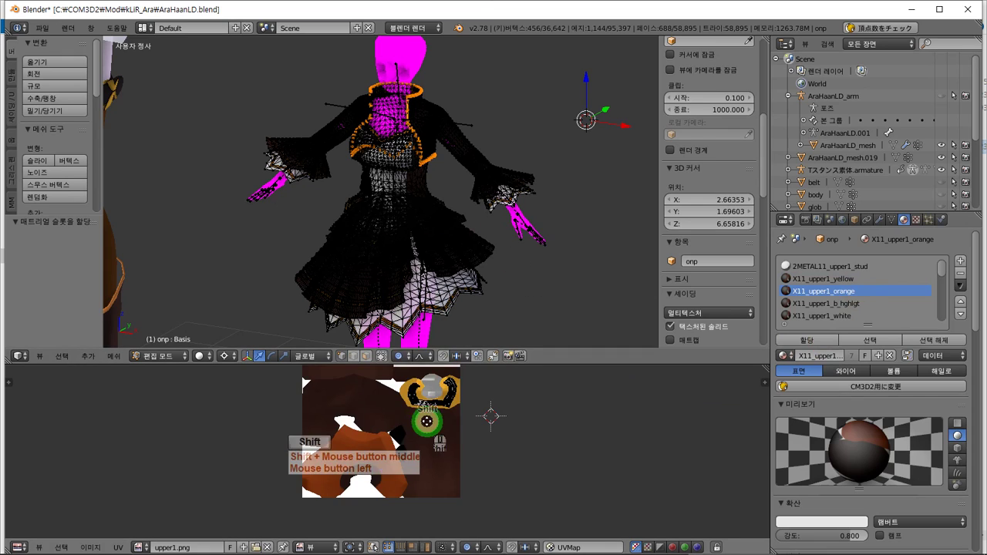
Select only the faces of X11_upper1_orange, reassign them to 2METAL11_upper1_stud, and clear the selection.
middle_click_drag(426, 421, 410, 450, "shift")
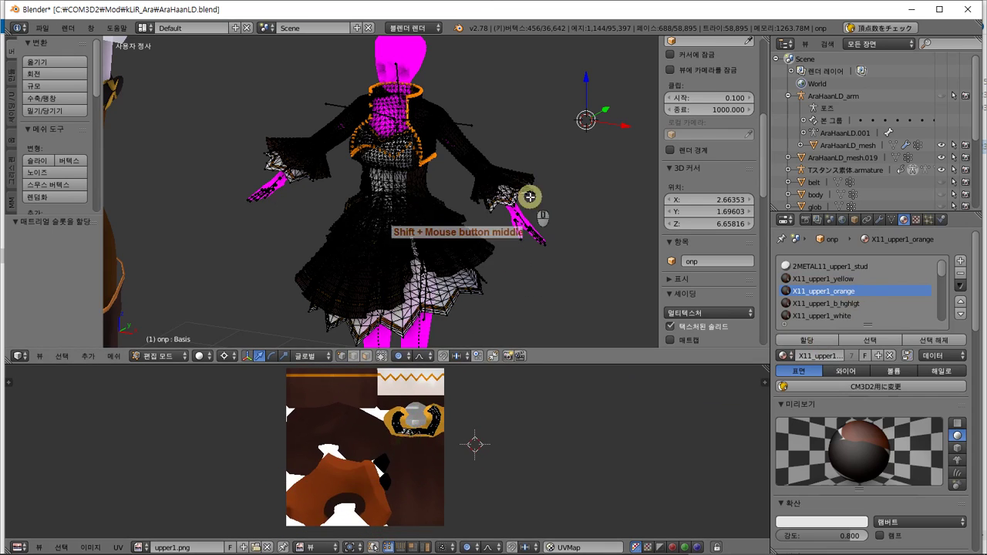
key("a")
left_click(864, 341)
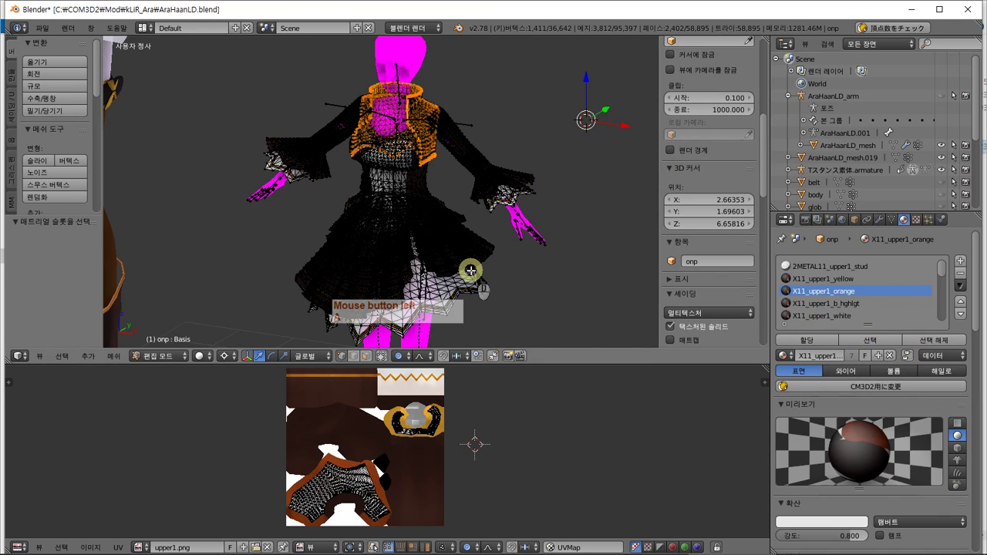
left_click(831, 266)
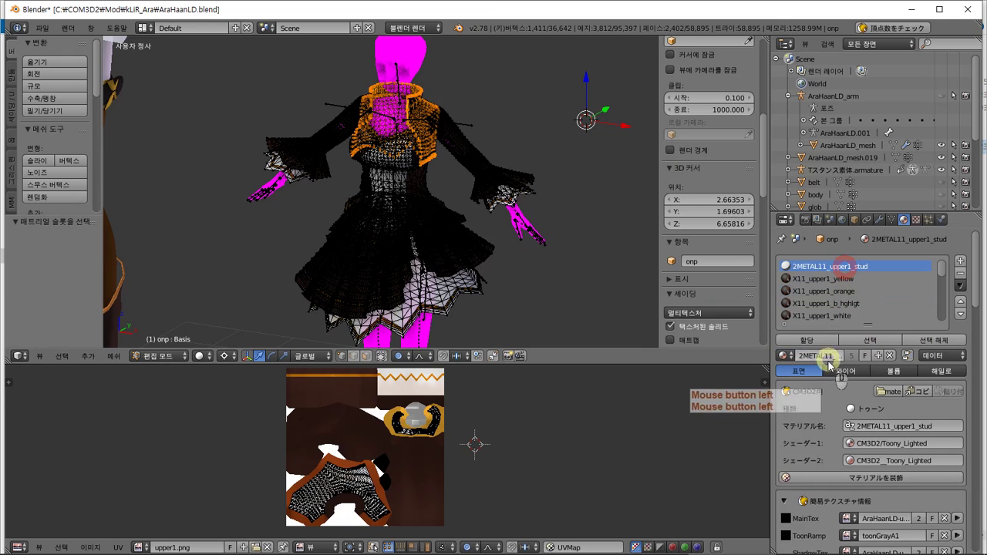
left_click(821, 341)
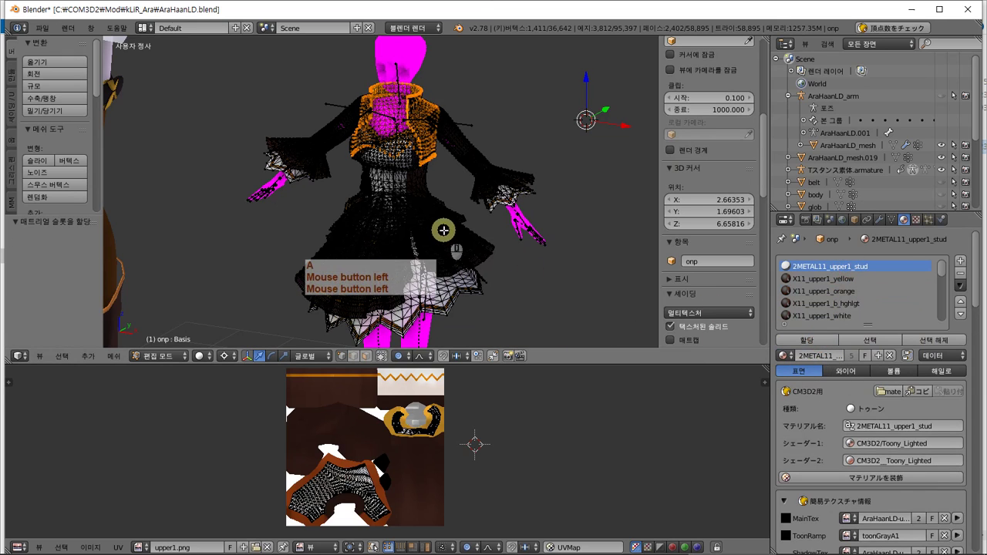
key("a")
Check whether the X11_upper1_yellow and X11_upper1_orange slots still have faces assigned.
left_click(829, 279)
left_click(887, 340)
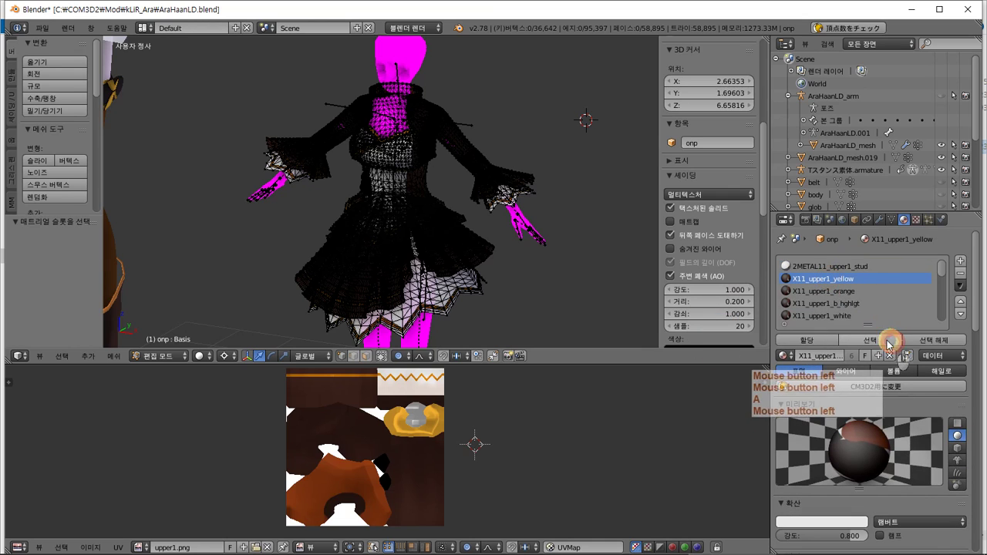
left_click(829, 291)
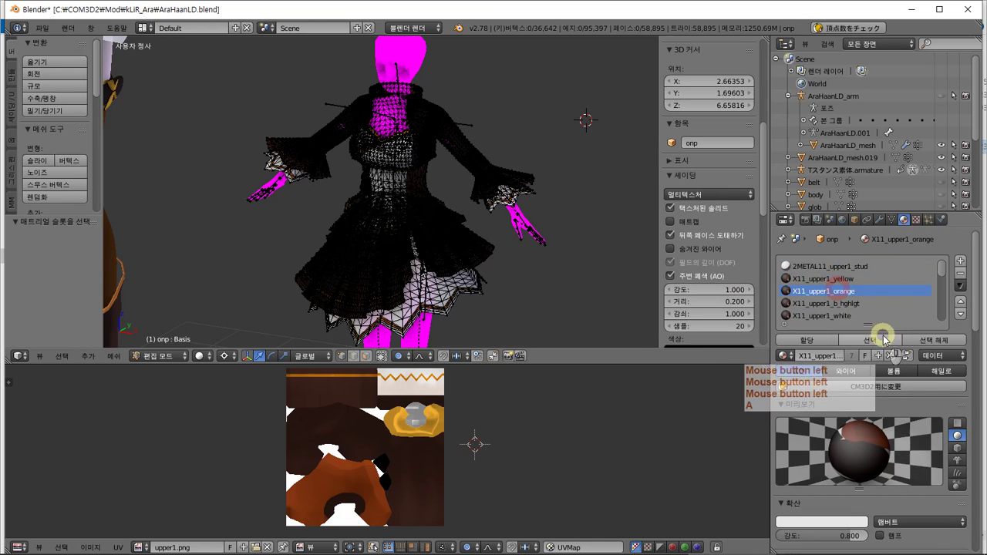
left_click(850, 289)
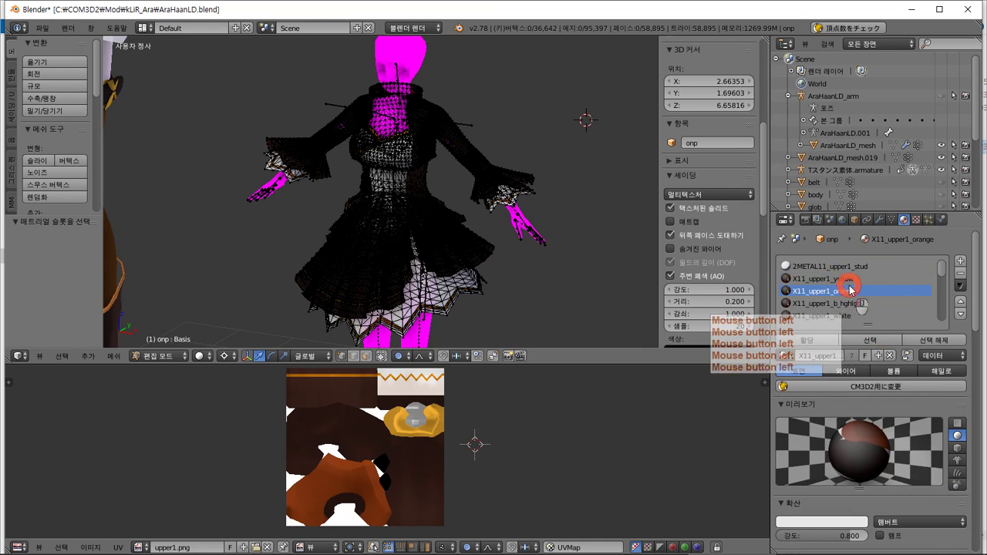
Try to remove the X11_upper1_yellow material slot while in Edit Mode.
left_click(904, 278)
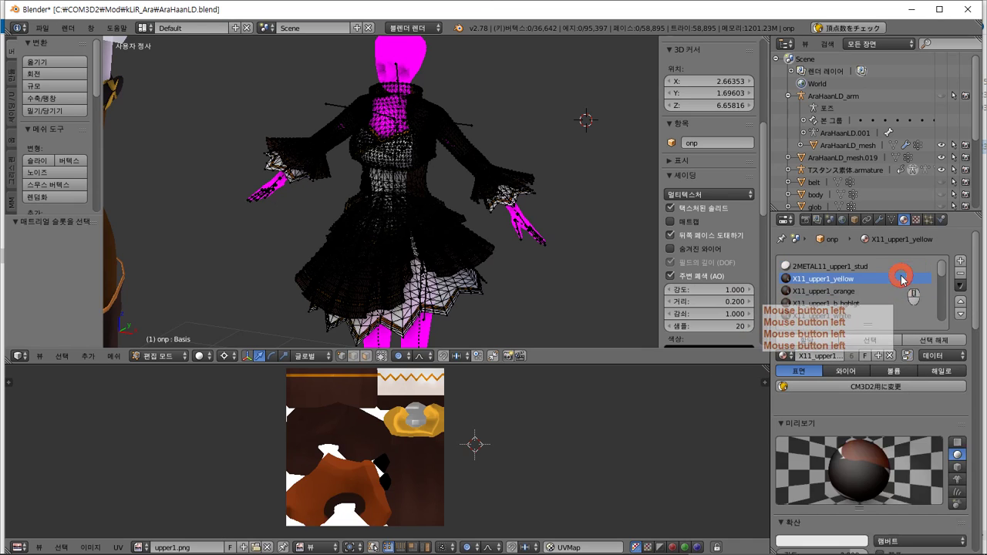
left_click(959, 275)
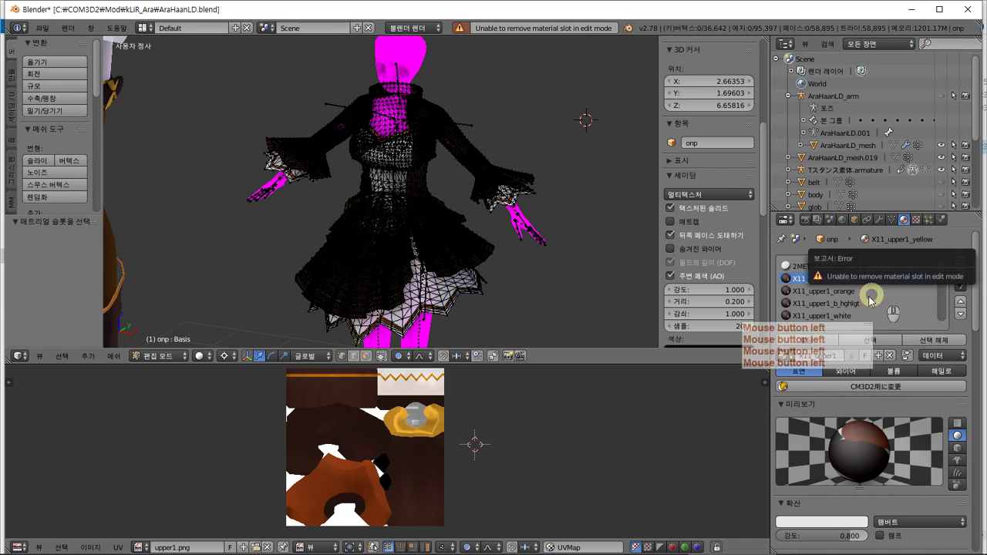
left_click(851, 279)
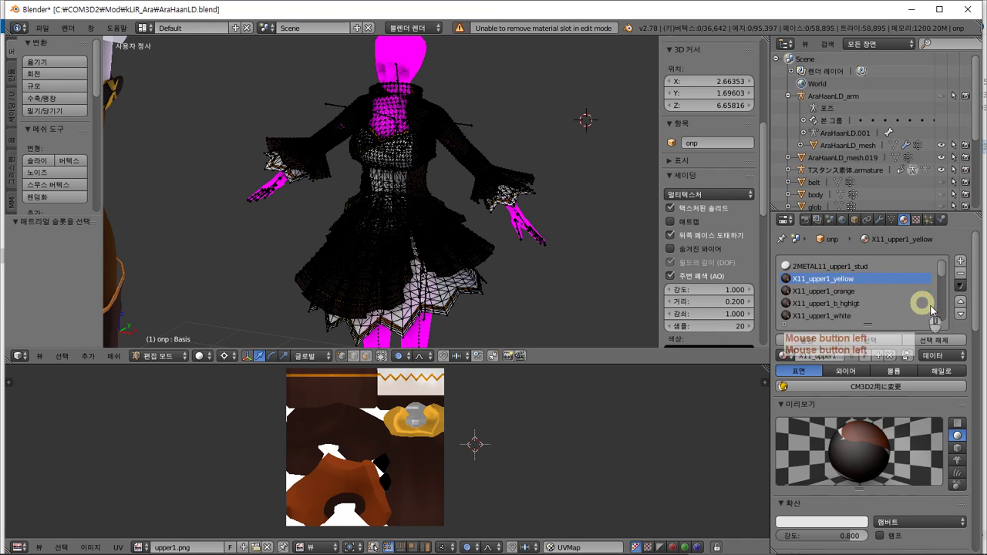
left_click(879, 278)
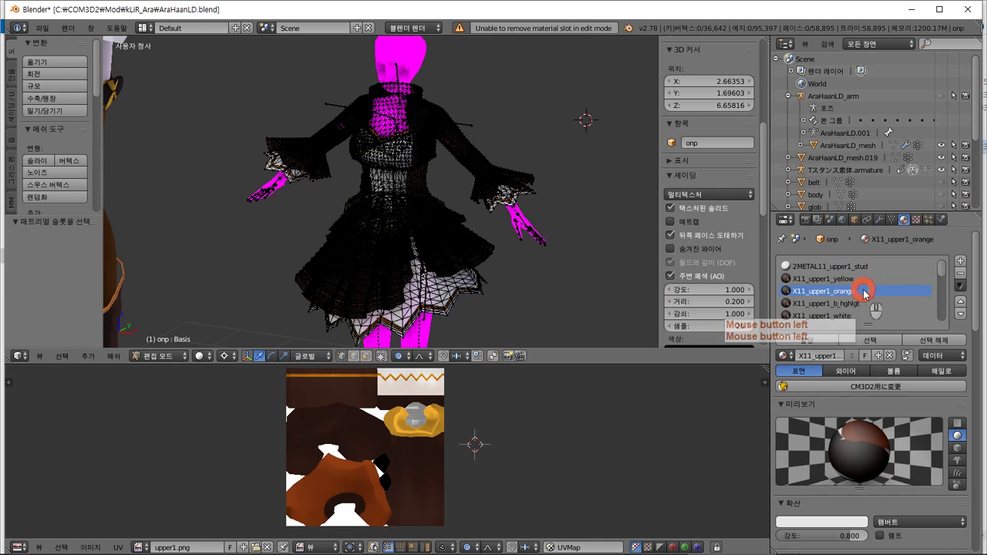
Select the sleeve trim faces of X11_upper1_b_hghlgt and reassign them to 2METAL11_upper1_stud.
left_click(861, 340)
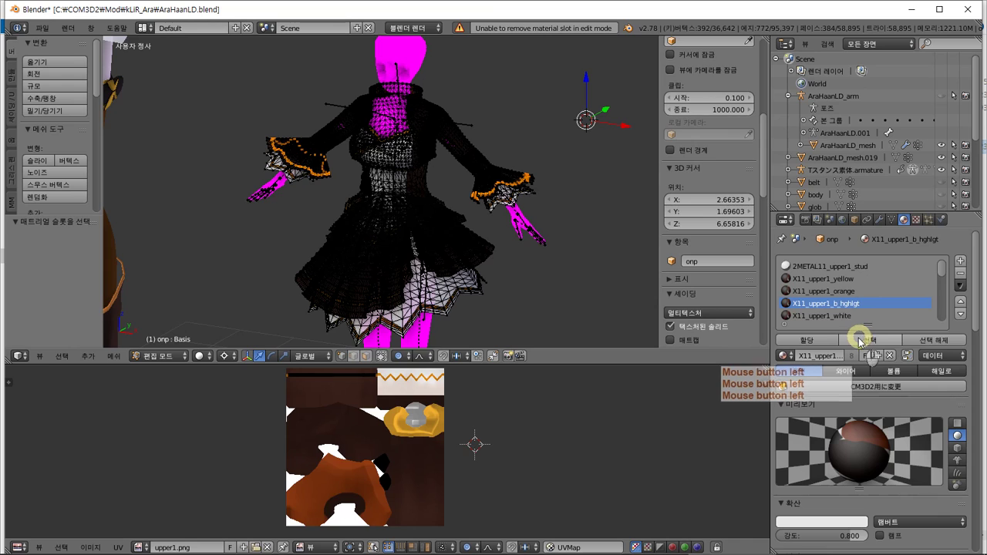
left_click(930, 340)
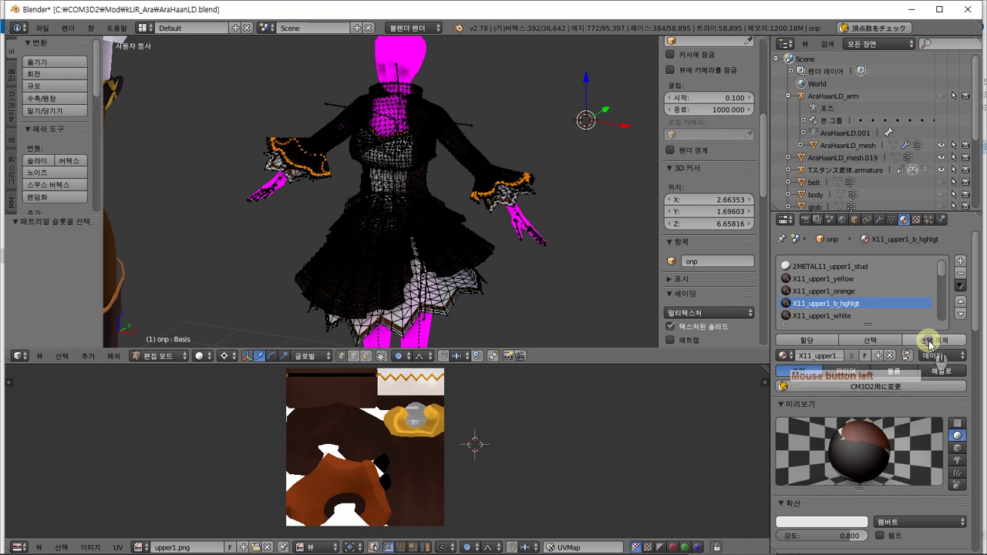
left_click(897, 340)
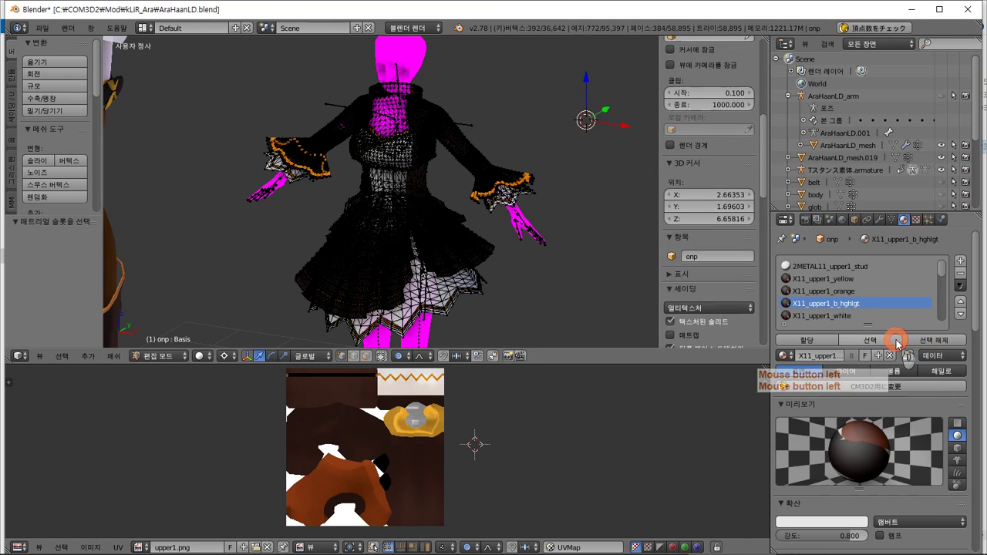
left_click(874, 266)
left_click(810, 342)
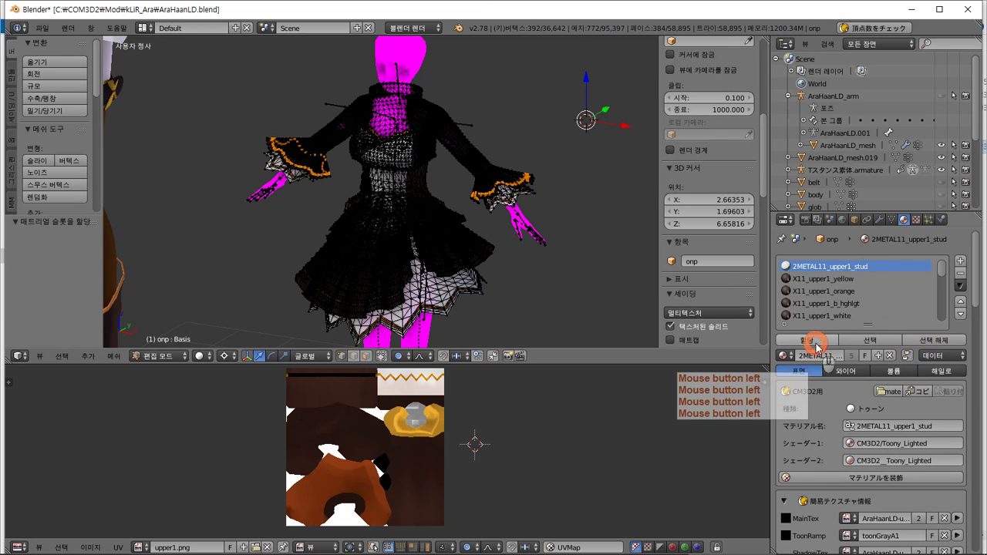
Select only the cuff faces of X11_upper1_white, reassign them to 2METAL11_upper1_stud, and clear the selection.
left_click(850, 305)
left_click(856, 315)
key("a")
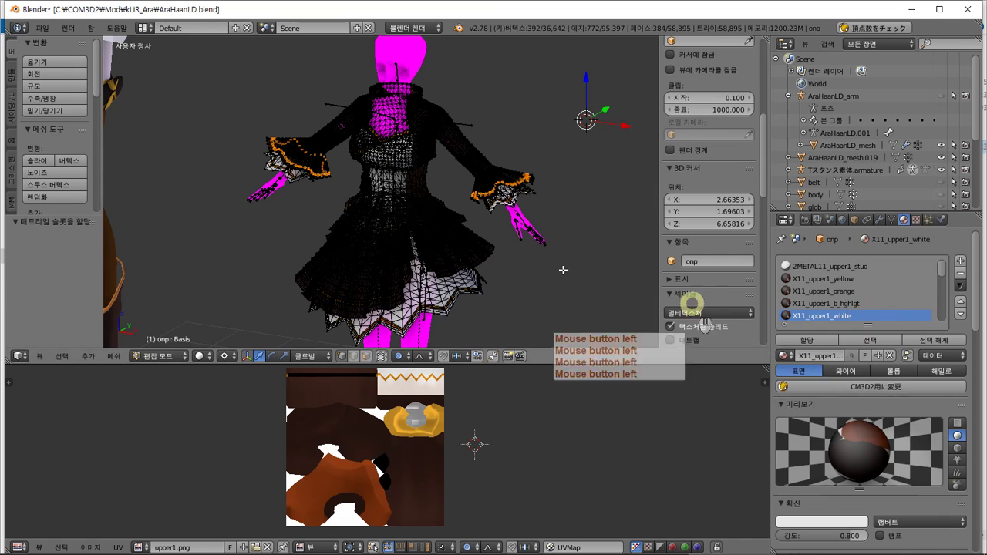
left_click(883, 341)
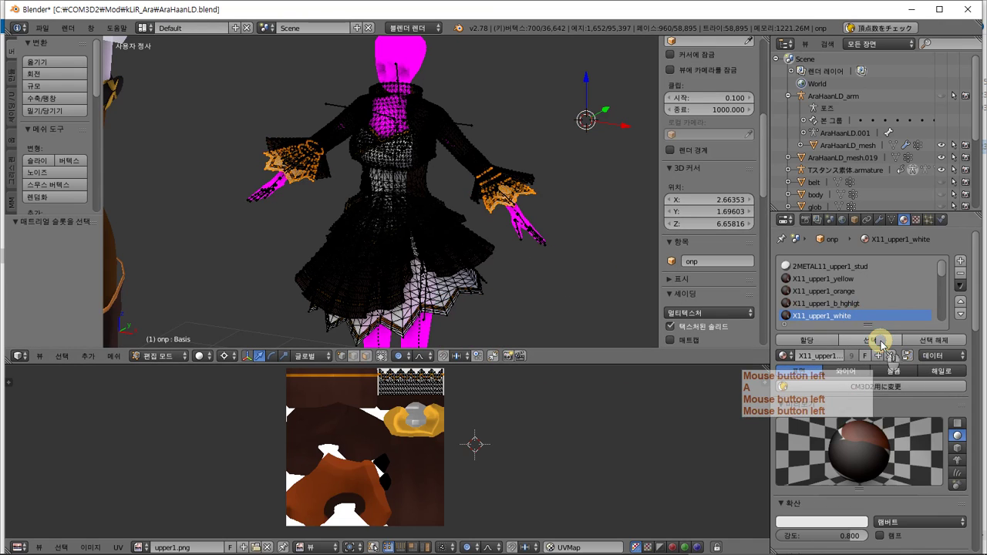
left_click(844, 267)
left_click(823, 340)
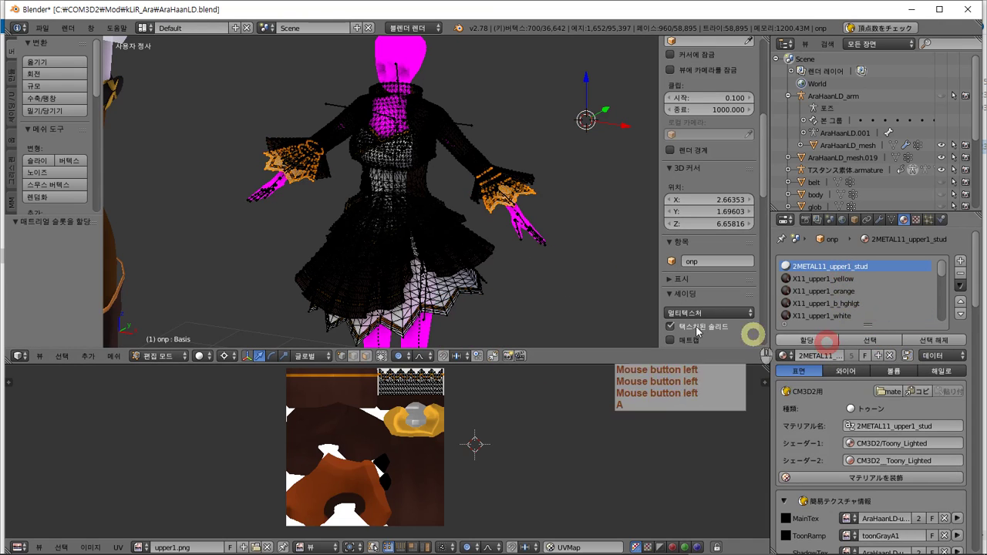
key("a")
In Object Mode, remove the emptied X11_upper1_yellow, X11_upper1_orange, X11_upper1_b_hghlgt and X11_upper1_white material slots.
left_click(850, 316)
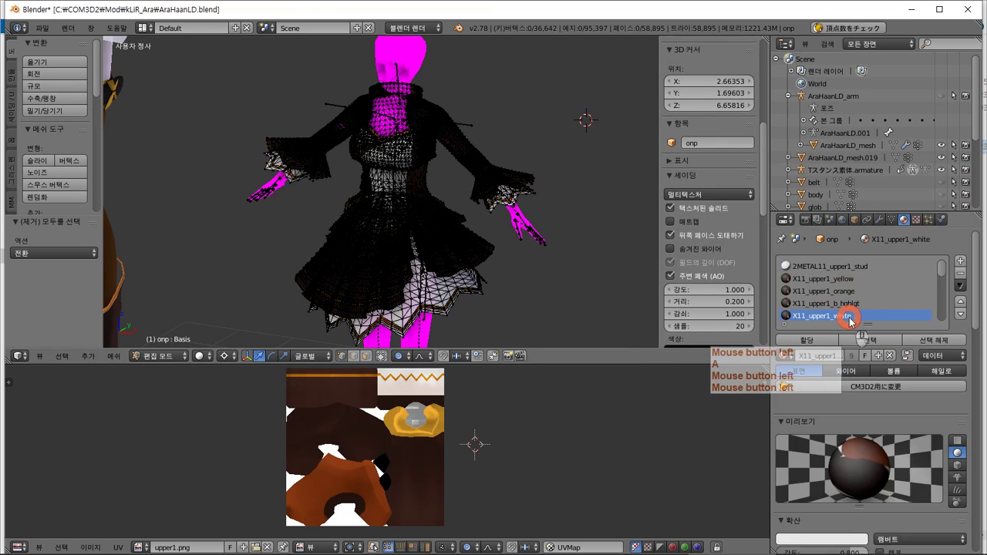
key("Tab")
left_click(871, 283)
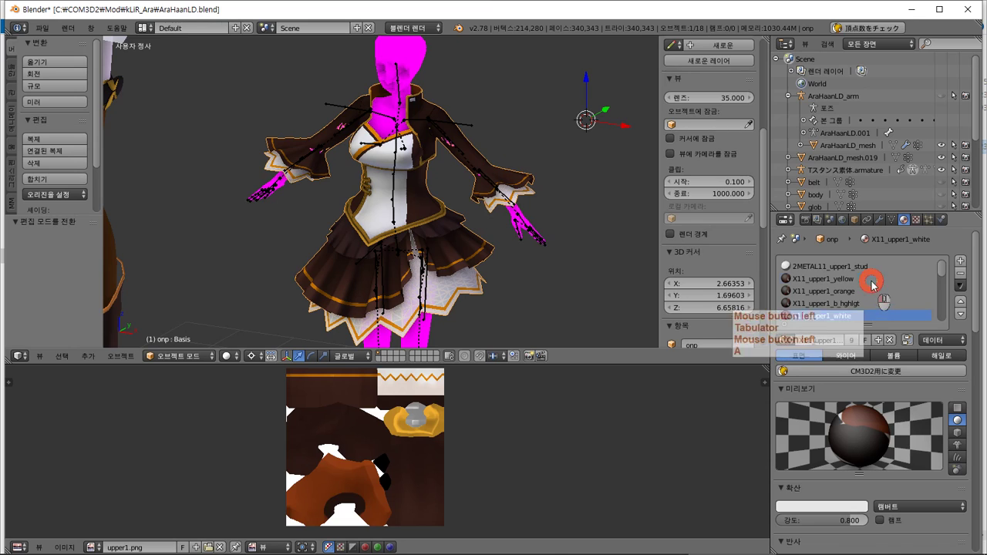
left_click(960, 272)
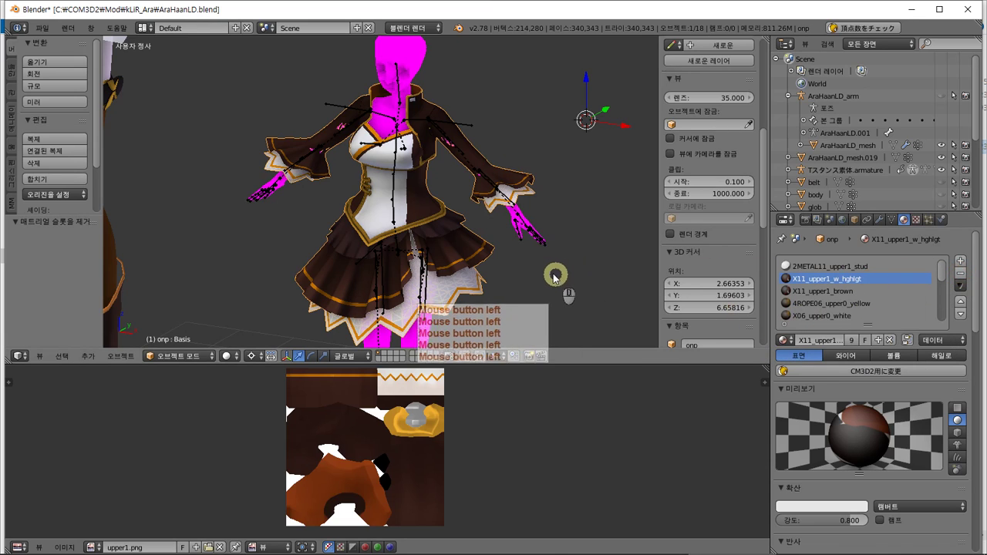
Return to Edit Mode and reassign the faces of X11_upper1_w_hghlgt to 2METAL11_upper1_stud.
key("Tab")
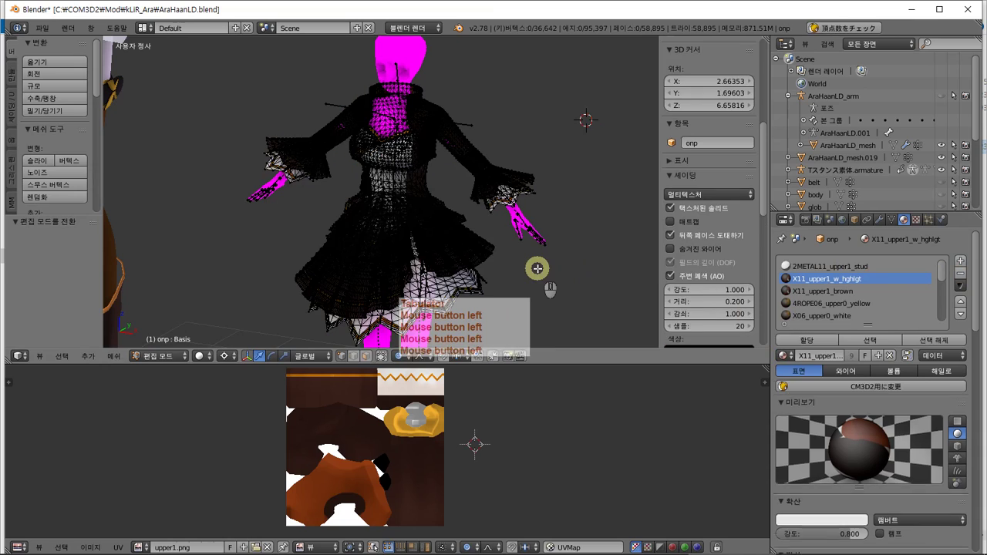
left_click(870, 340)
left_click(819, 266)
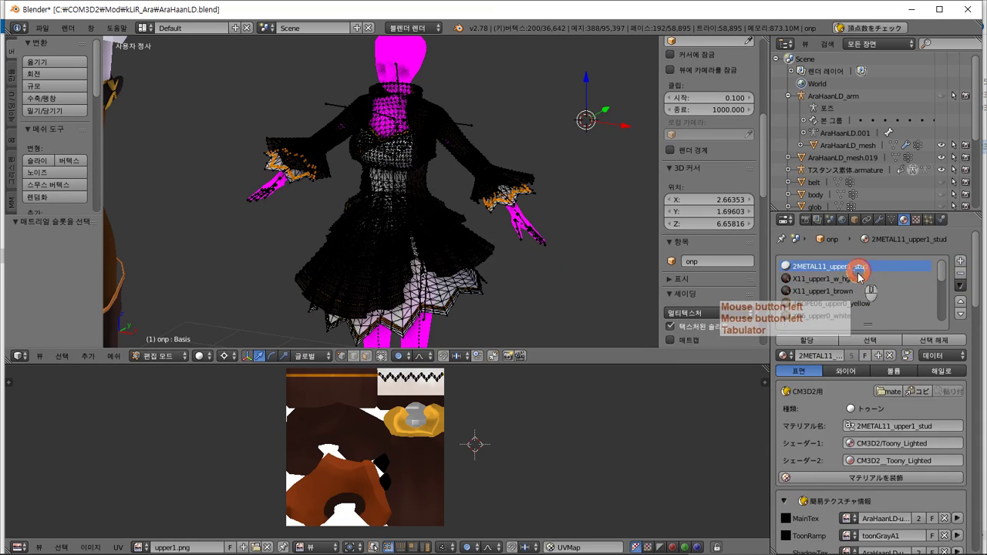
left_click(815, 340)
left_click(515, 241)
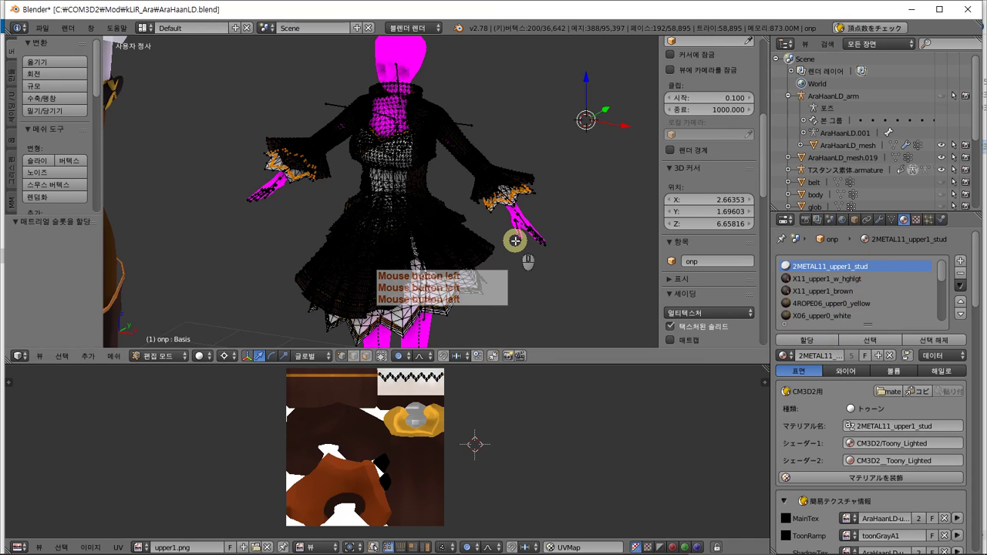
Select the jacket faces of X11_upper1_brown, reassign them to 2METAL11_upper1_stud, and clear the selection.
left_click(858, 291)
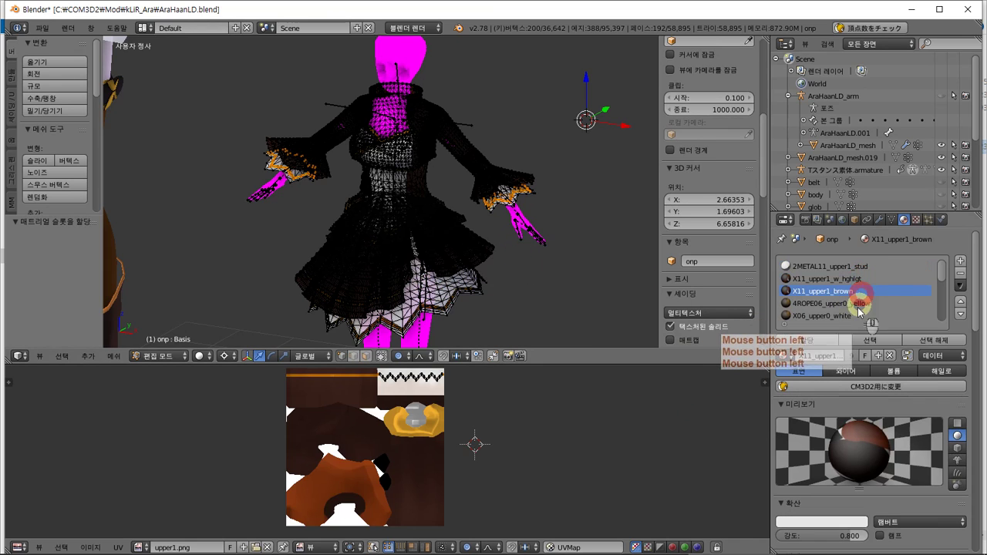
key("a")
scroll(700, 316, "down", 4)
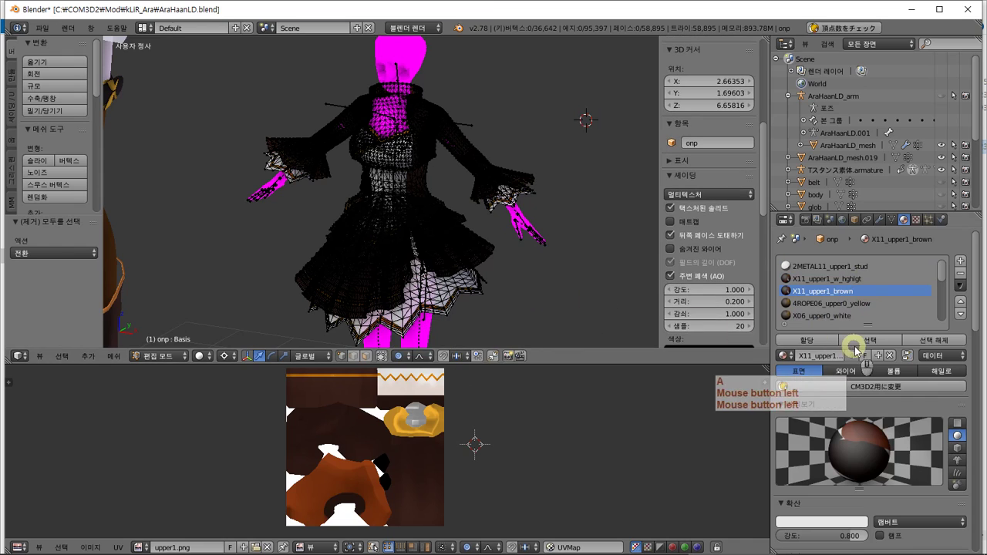
left_click(875, 340)
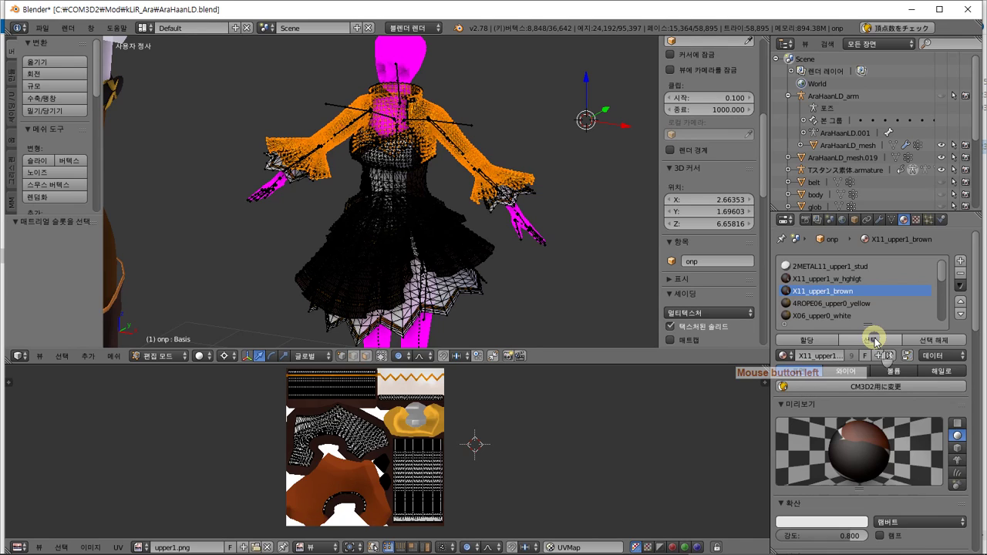
left_click(848, 266)
left_click(812, 340)
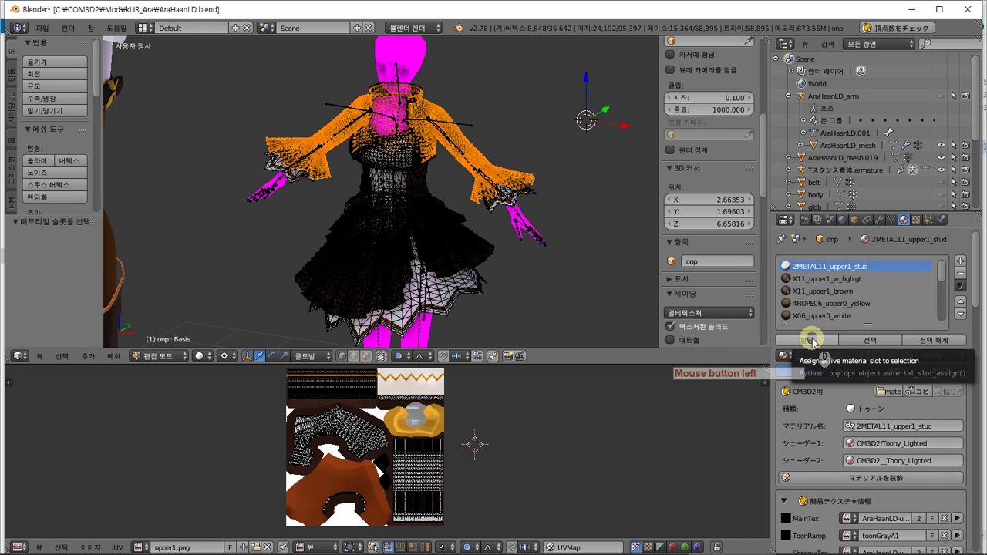
left_click(812, 340)
key("a")
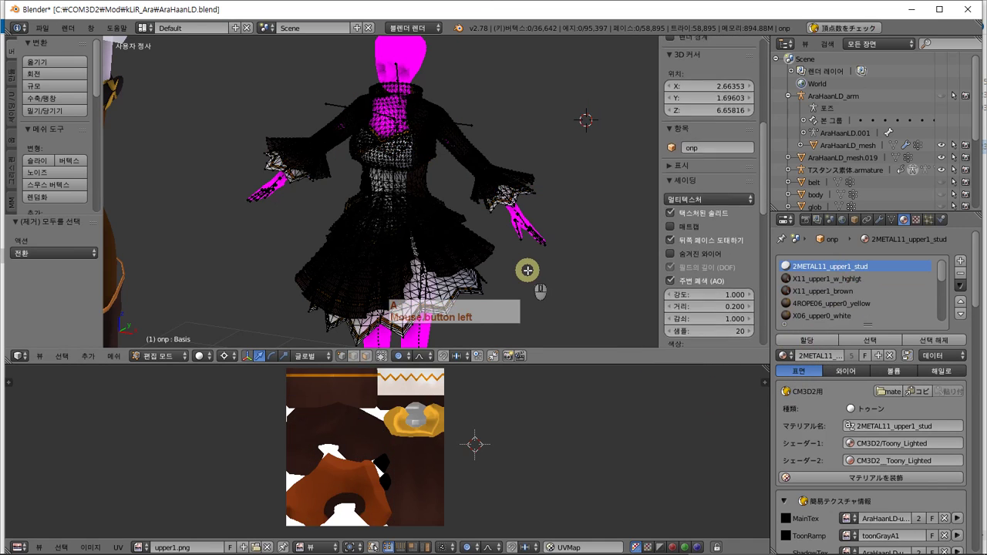
Select the faces of 4ROPE06_upper0_yellow to examine which outfit parts and texture they use, and clear the selection.
key("alt+Tab")
left_click(527, 271)
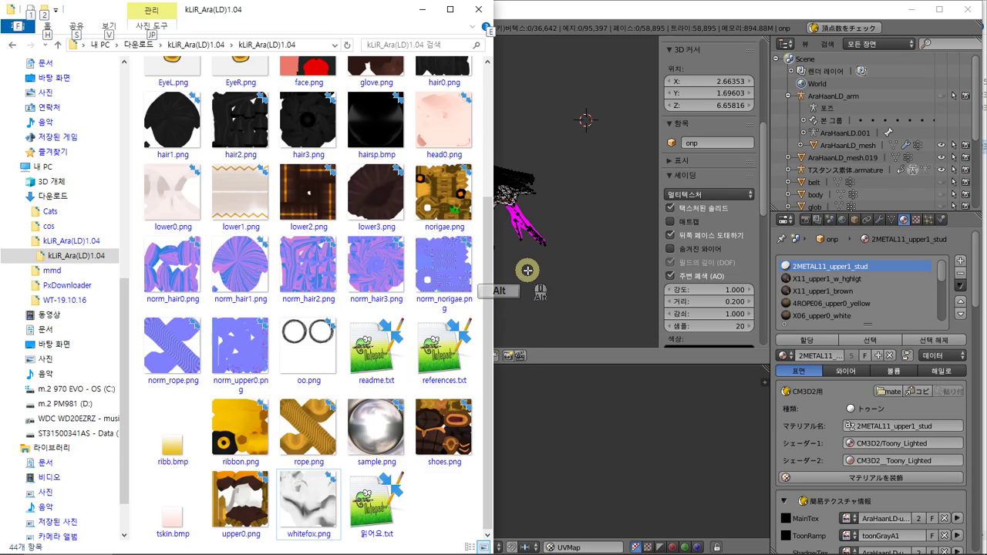
key("alt+Tab")
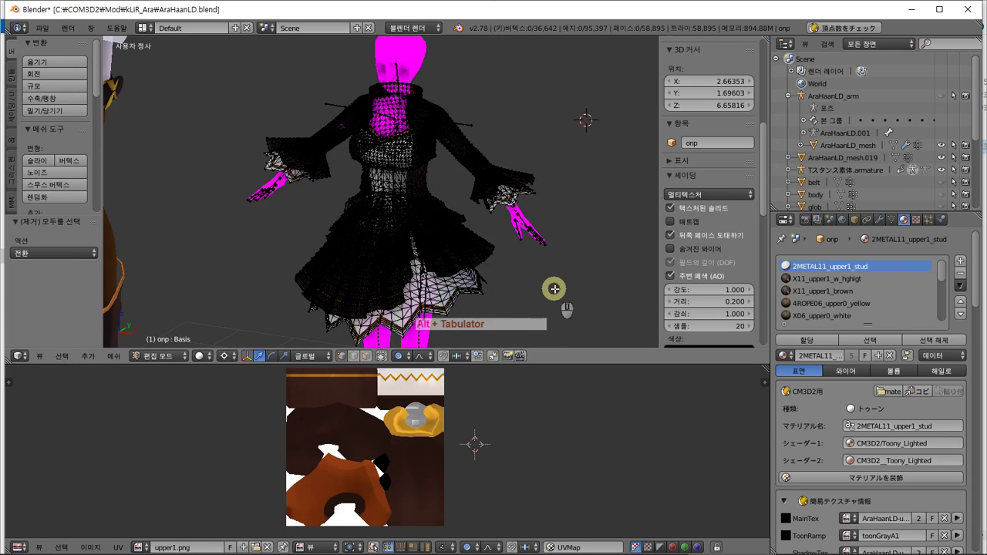
left_click(862, 292)
left_click(863, 304)
left_click(862, 341)
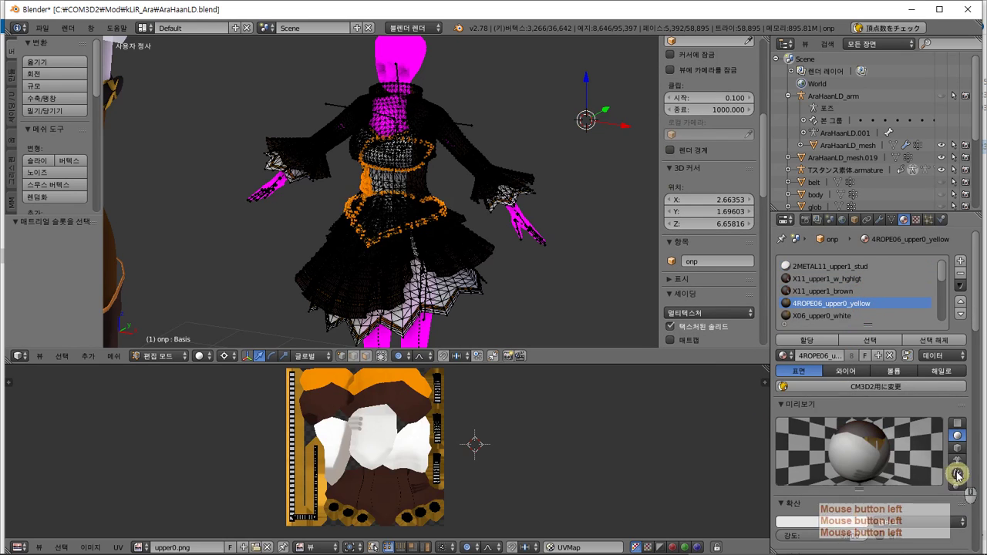
left_click(907, 220)
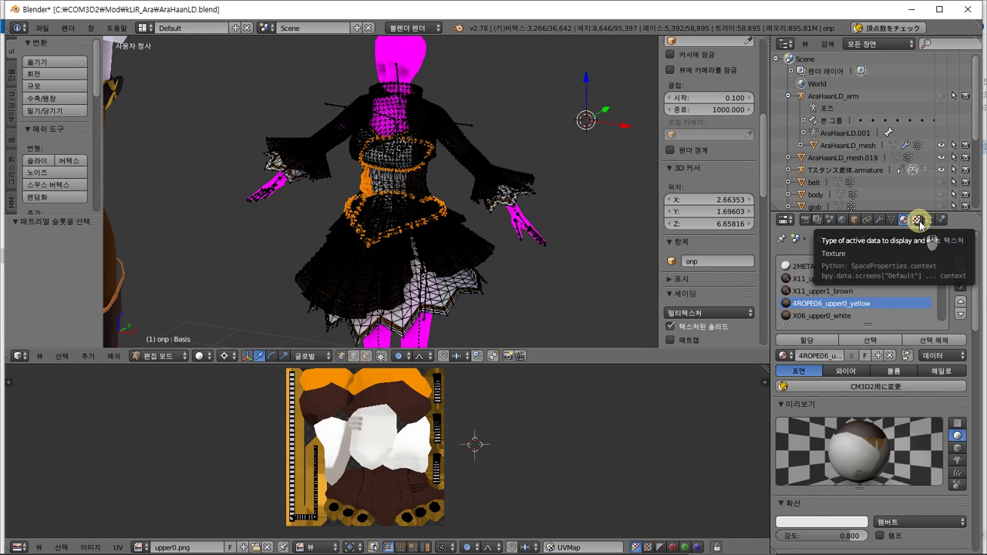
key("a")
Check whether X11_upper1_w_hghlgt and X11_upper1_brown still hold any faces by selecting each slot's faces.
left_click(876, 279)
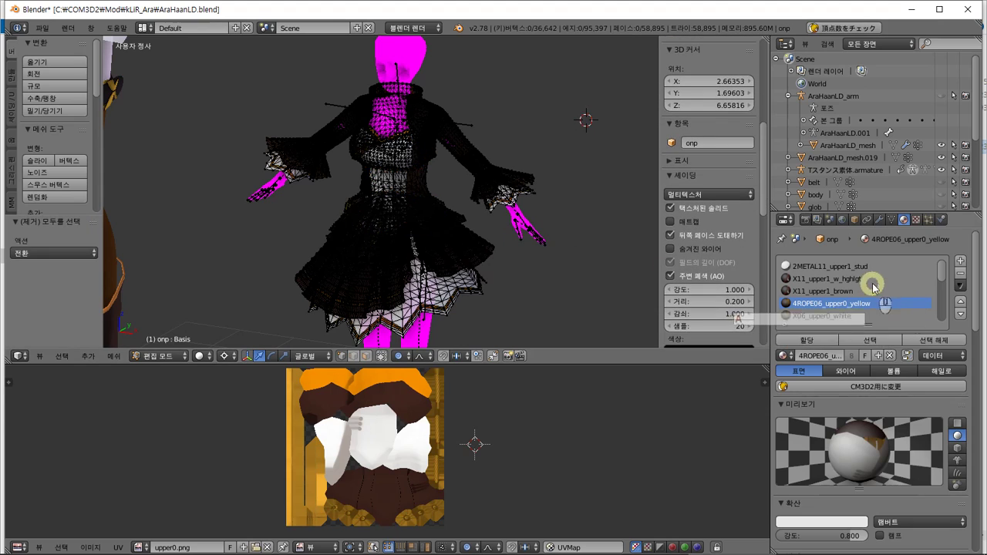
left_click(874, 341)
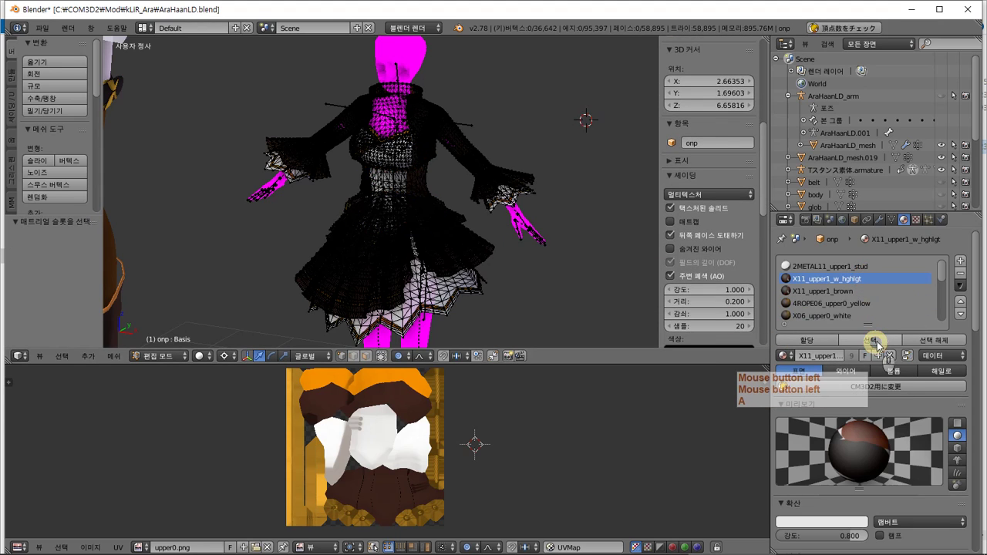
left_click(875, 340)
left_click(856, 291)
left_click(866, 339)
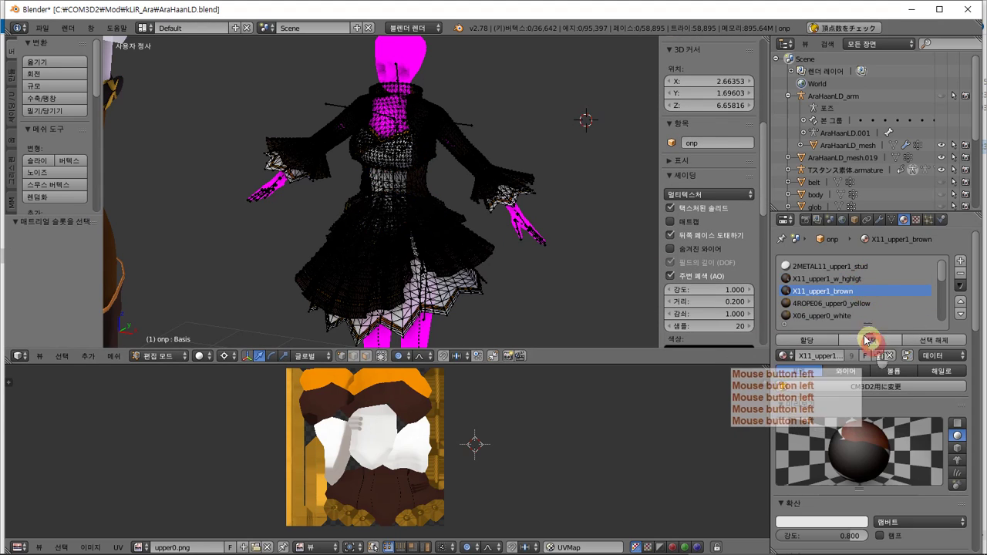
key("a")
key("a")
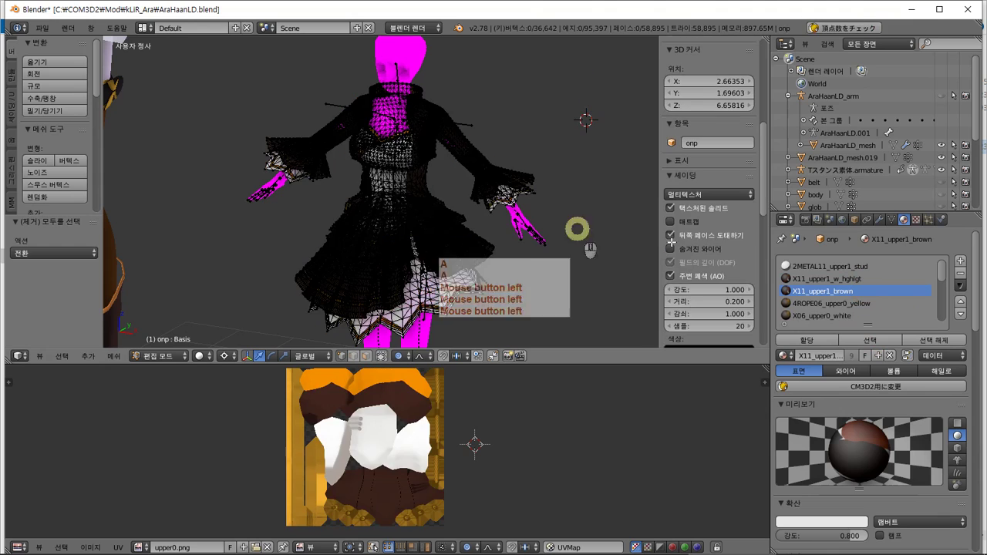
In Object Mode, remove the X11_upper1_w_hghlgt and X11_upper1_brown material slots, and return to Edit Mode.
left_click(958, 272)
key("Tab")
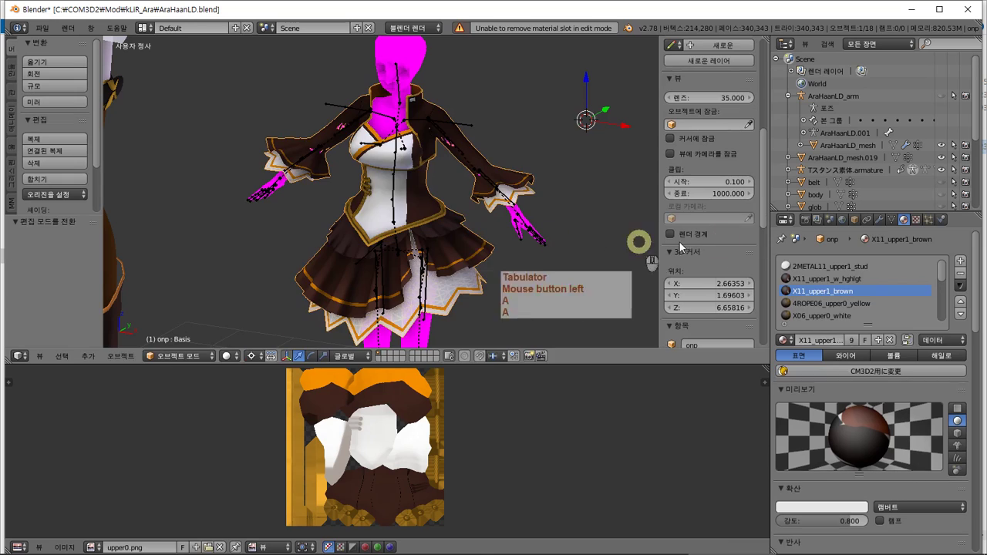
left_click(929, 278)
left_click(958, 273)
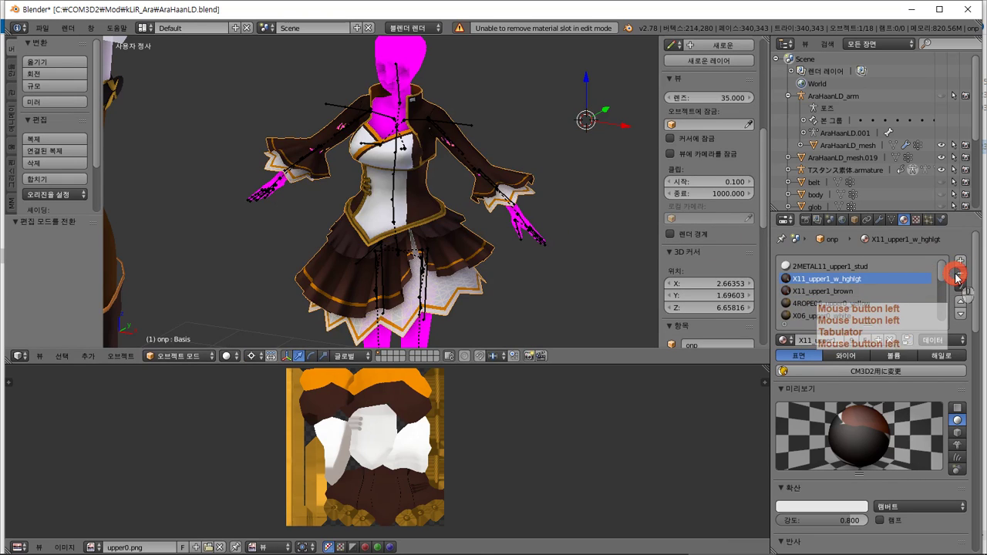
left_click(958, 275)
key("Tab")
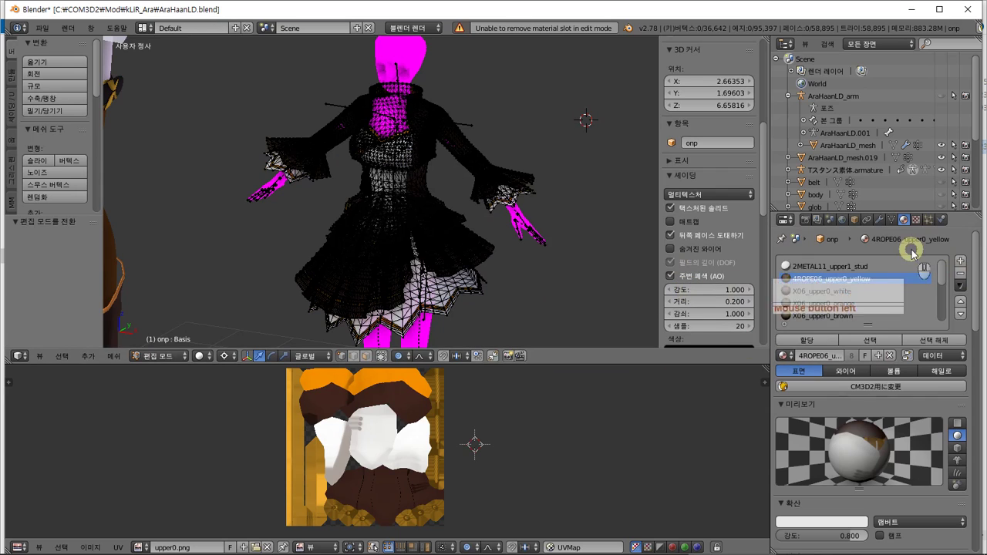
Copy the texture name upper0 from 4ROPE06_upper0_yellow and convert that material to a CM3D2 material of type トゥーン.
left_click(915, 219)
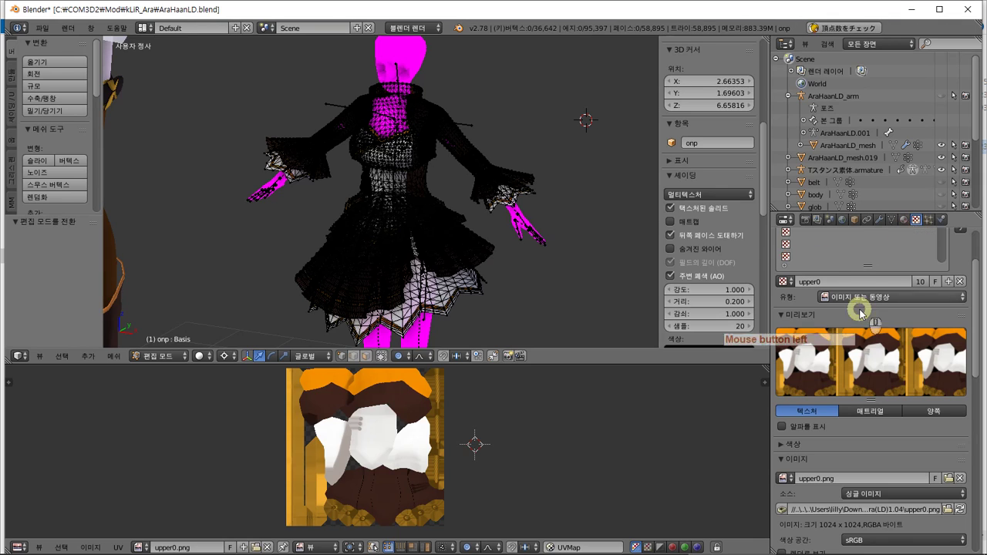
left_click(847, 281)
key("ctrl+c")
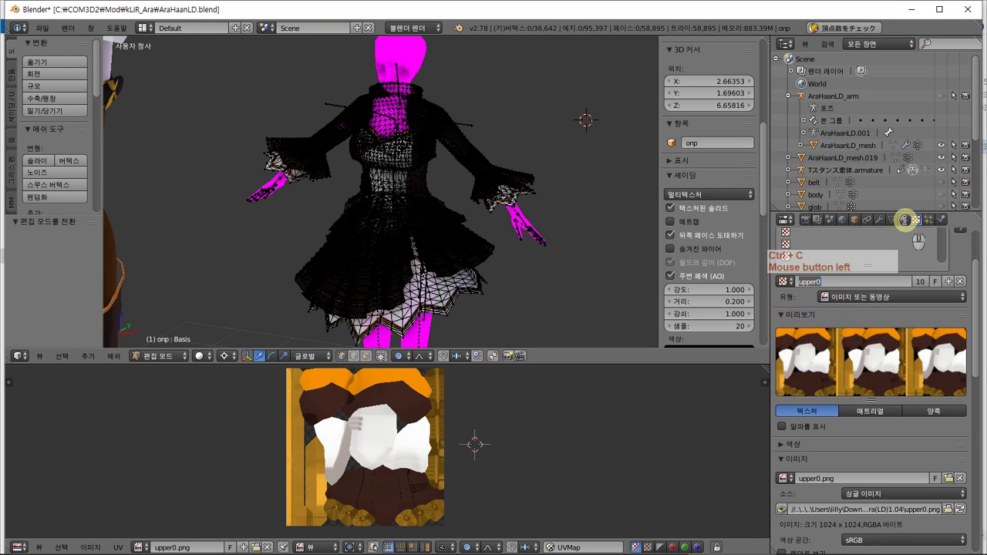
left_click(906, 223)
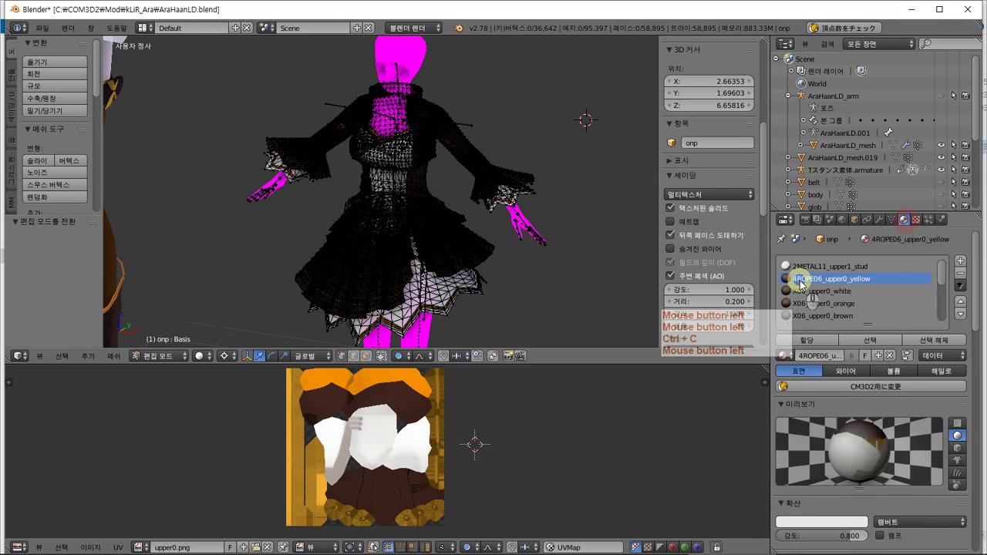
left_click(865, 388)
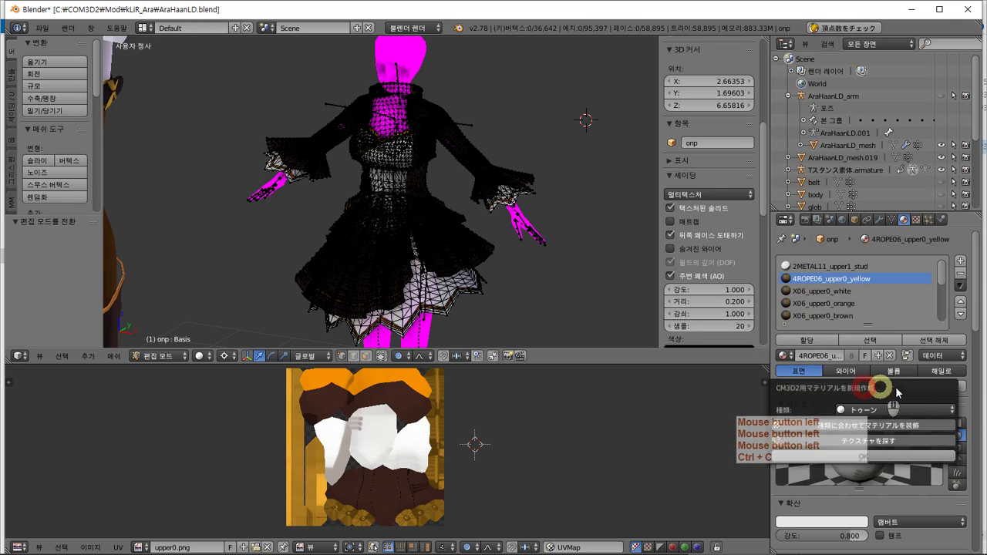
left_click(878, 457)
Switch to File Explorer and move upper0.png from the kLiR_Ara(LD)1.04 folder into the kLiR_Ara mod folder.
key("alt+Tab")
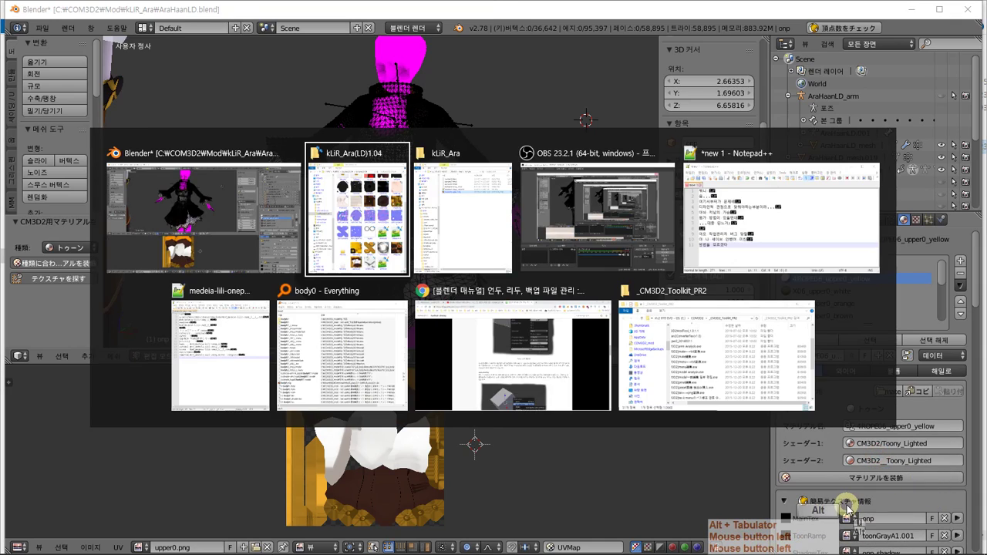
left_click(476, 507)
key("alt+Tab")
key("alt+Tab")
mouse_move(241, 499)
left_mouse_down()
mouse_move(905, 330)
mouse_move(774, 292)
left_mouse_up()
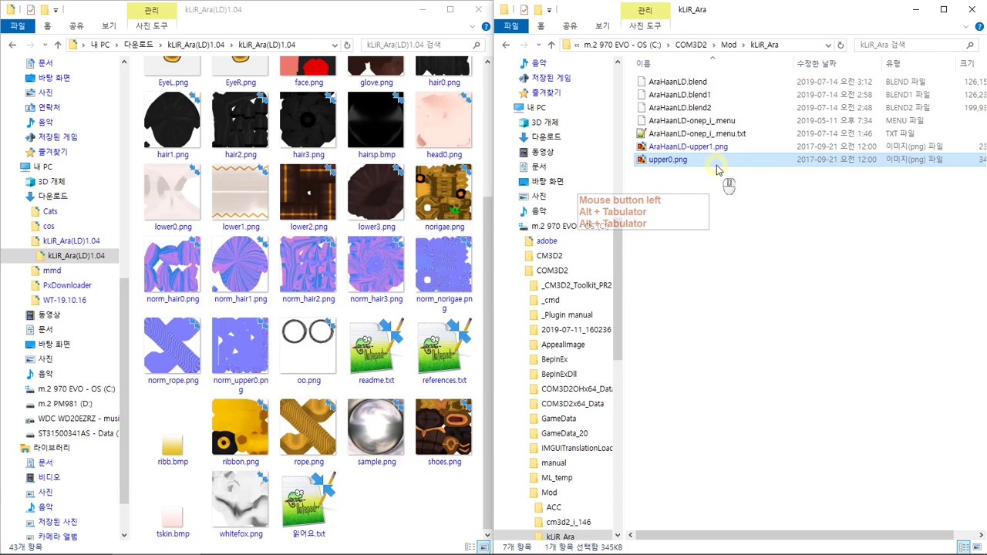
Copy the AraHaanLD- prefix from the upper1 texture's file name and rename upper0.png as AraHaanLD-upper0.png.
left_click(690, 148)
left_click(688, 147)
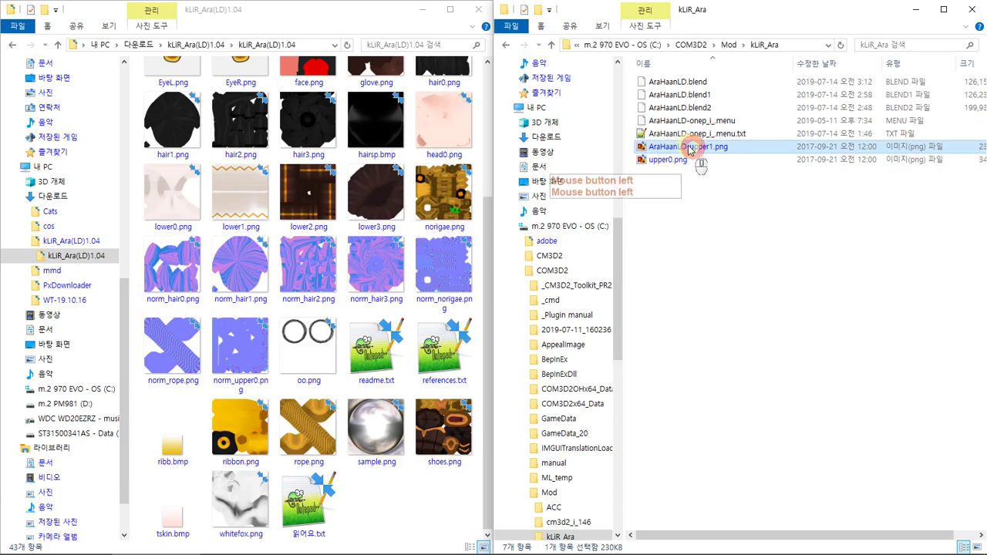
key("ctrl+c")
left_click(657, 162)
key("F2")
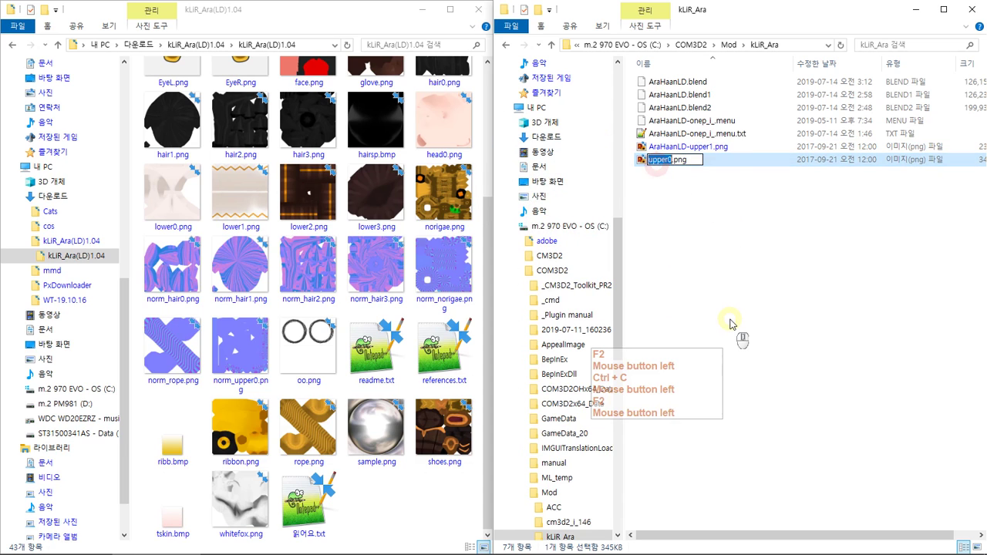
key("Home")
key("ctrl+v")
key("Return")
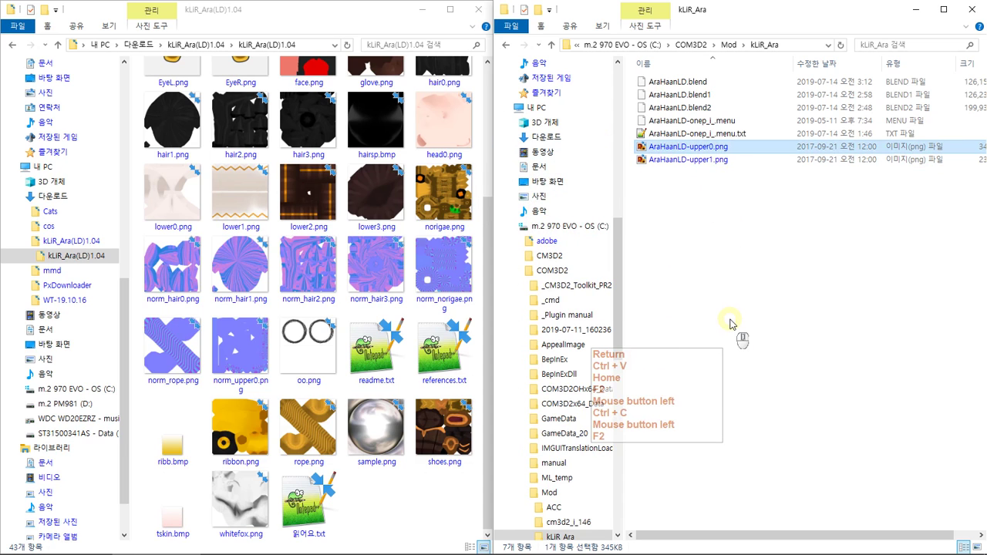
Switch back to Blender and set the MainTex and ShadowTex image names of 4ROPE06_upper0_yellow to AraHaanLD-upper0.
key("alt+Tab")
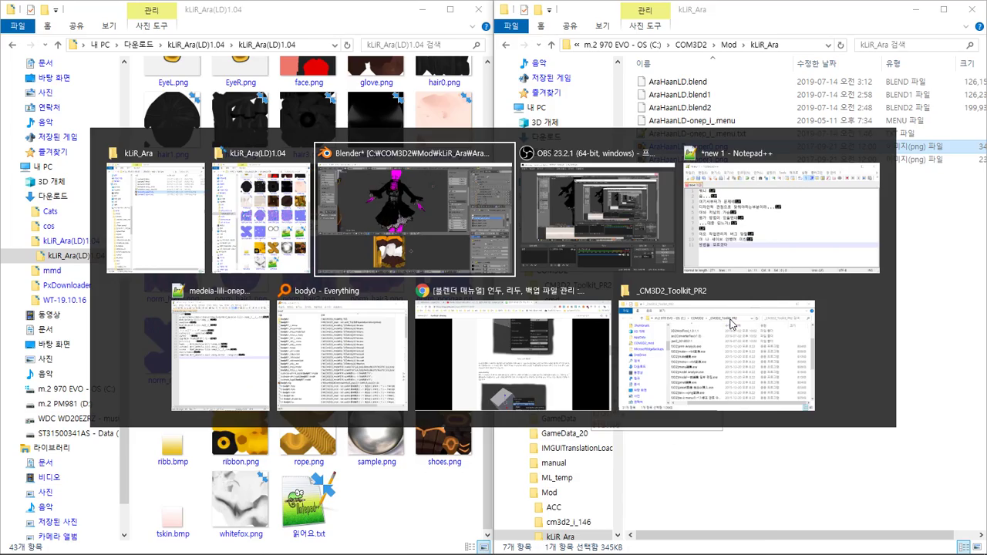
key("alt+Tab")
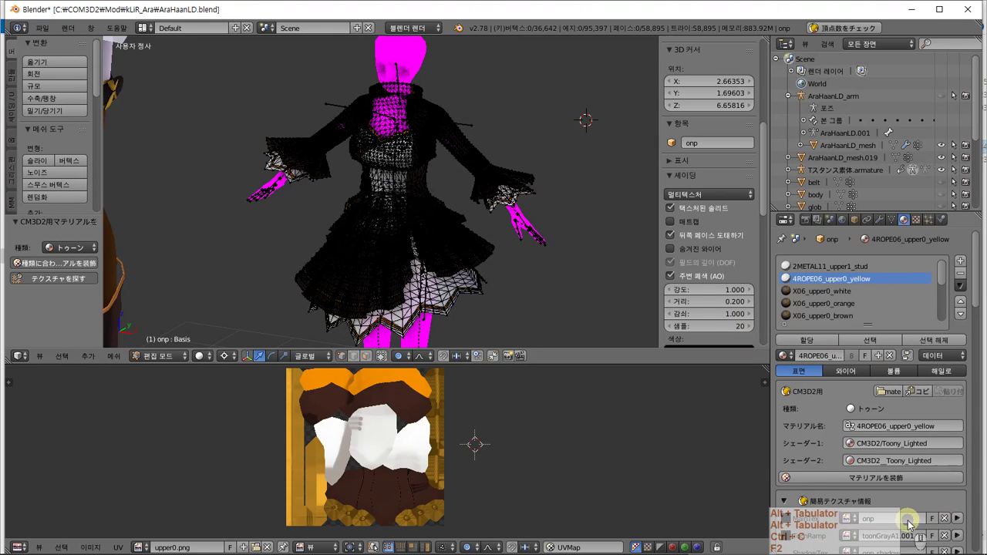
key("ctrl+v")
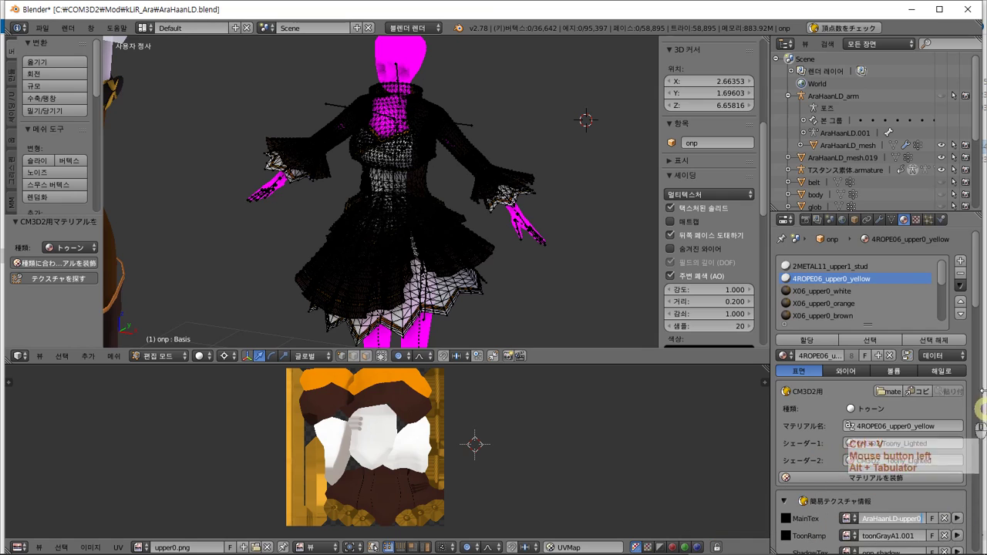
left_click_drag(976, 295, 974, 337)
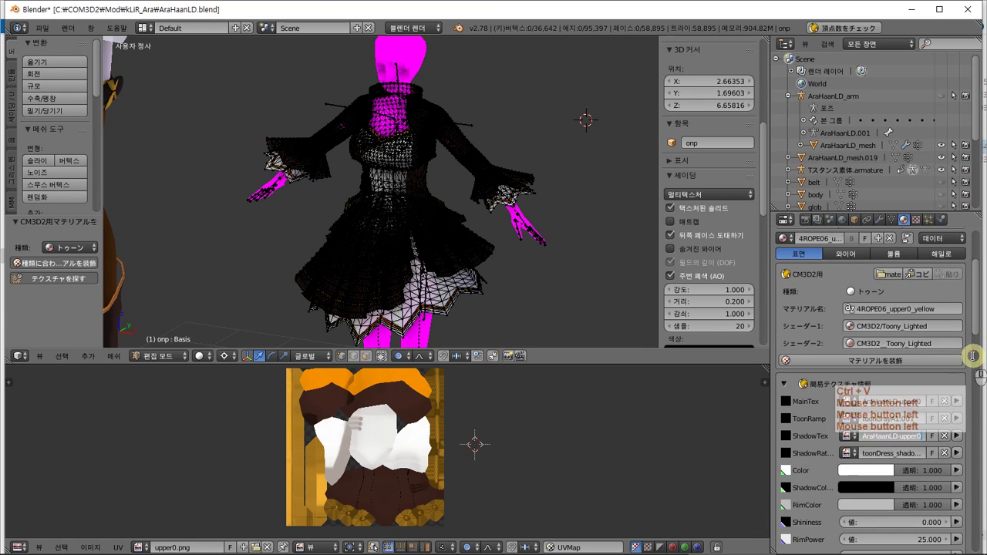
left_click_drag(975, 314, 979, 266)
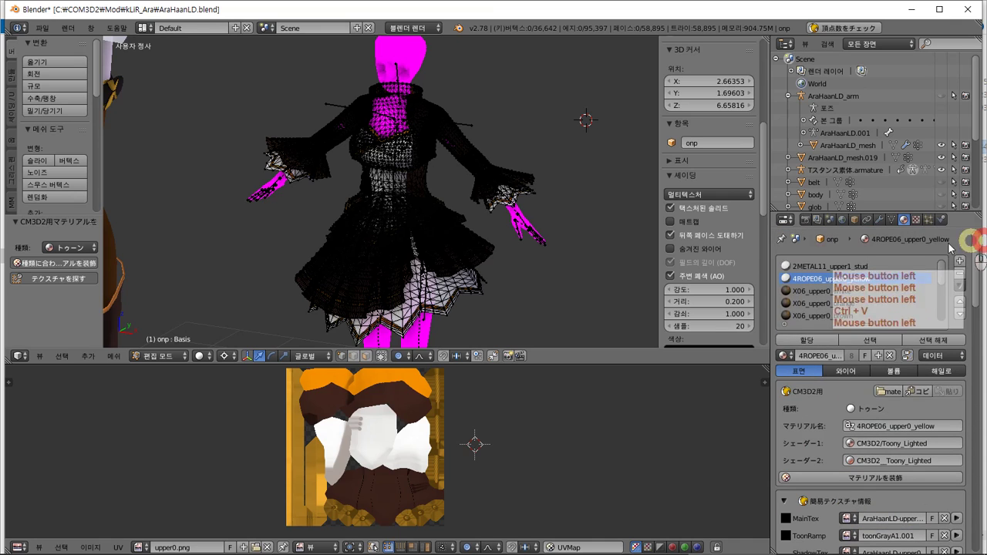
key("Tab")
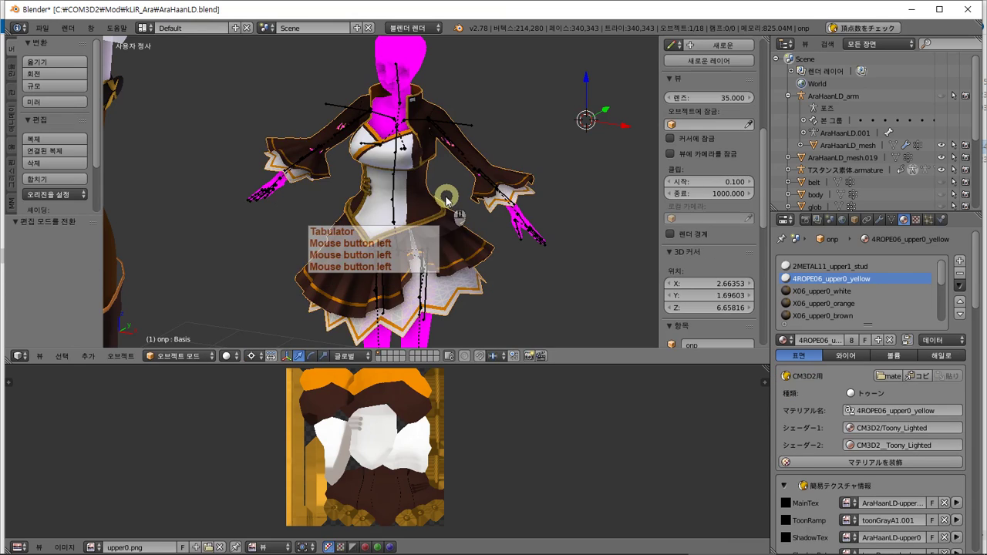
key("Tab")
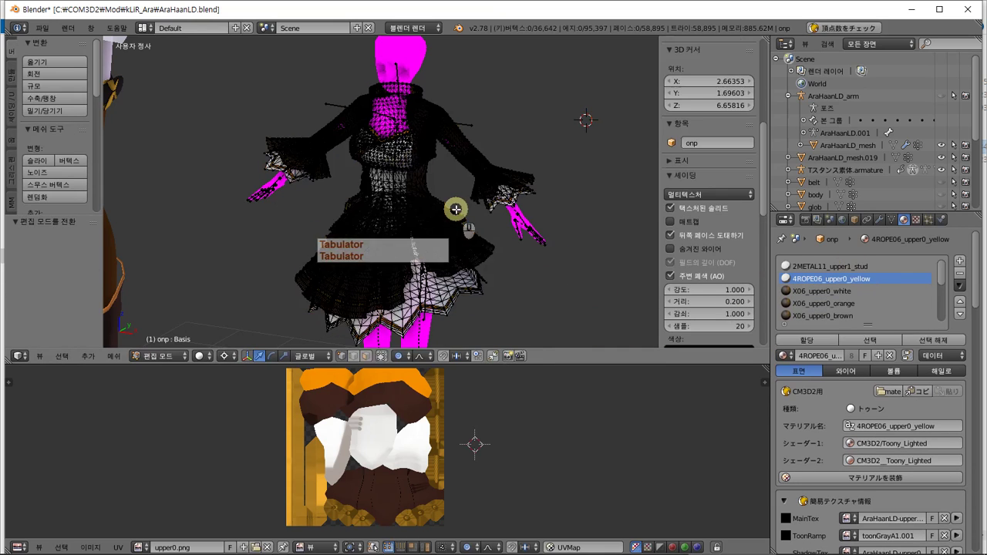
key("Tab")
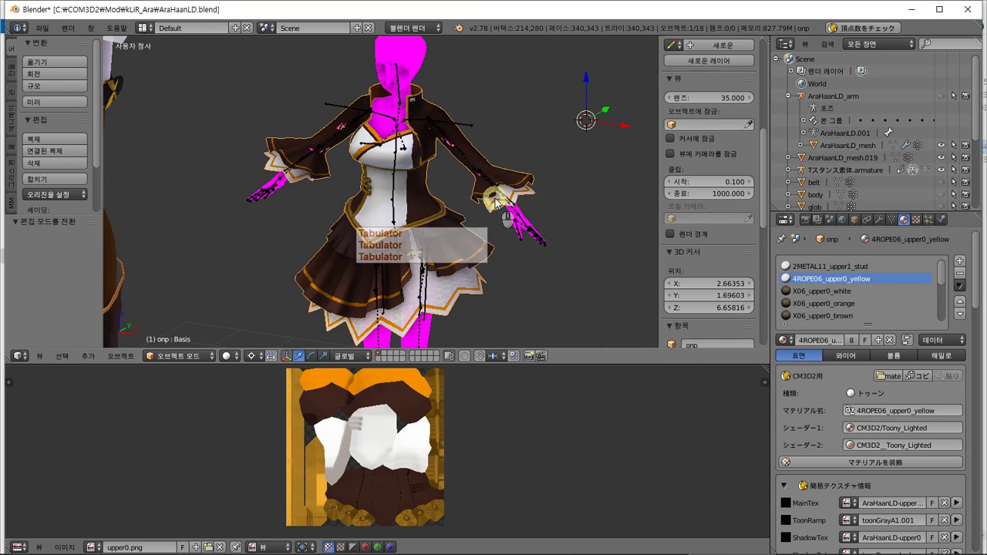
Compare the faces and UV layout used by X06_upper0_white with those of 4ROPE06_upper0_yellow by selecting each material's faces in turn.
left_click(825, 290)
key("Tab")
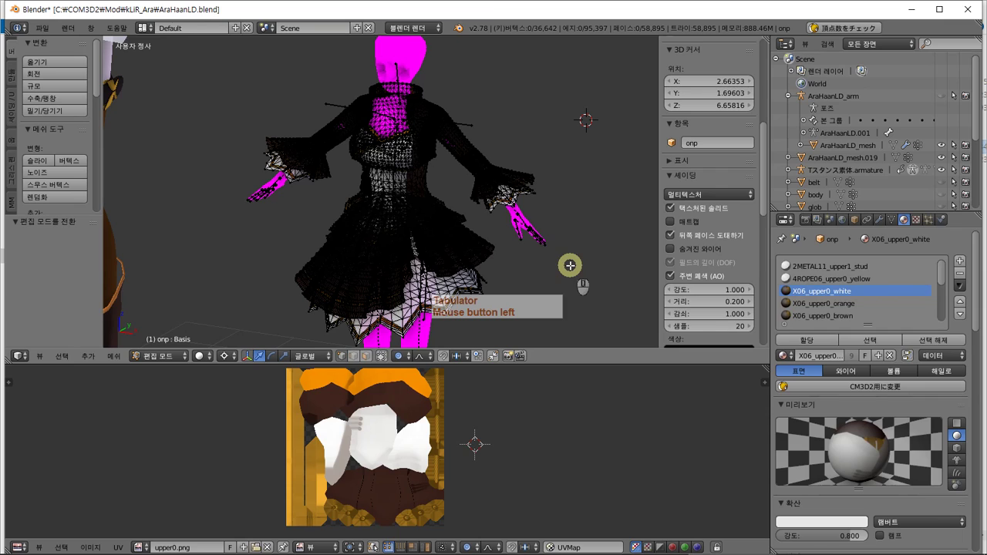
left_click(887, 339)
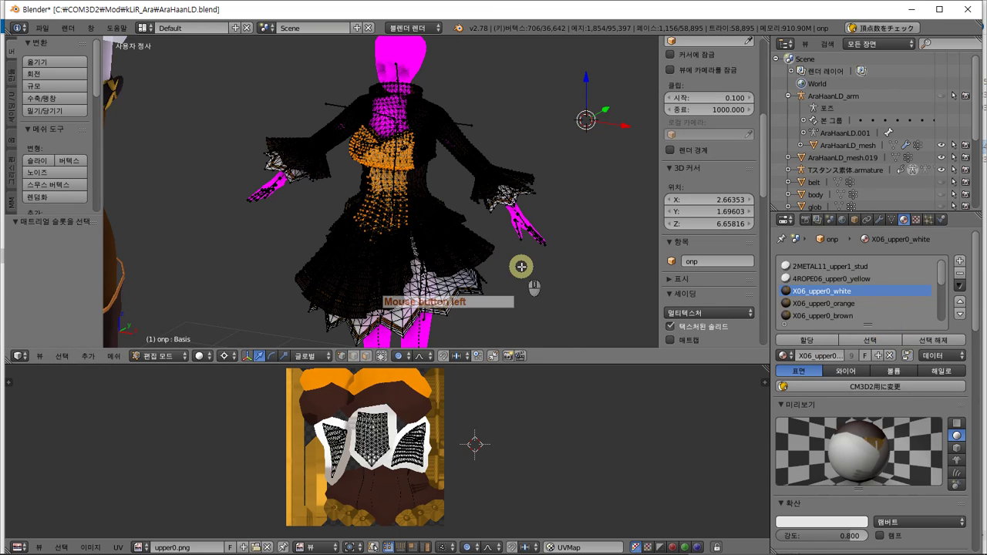
key("a")
left_click(837, 278)
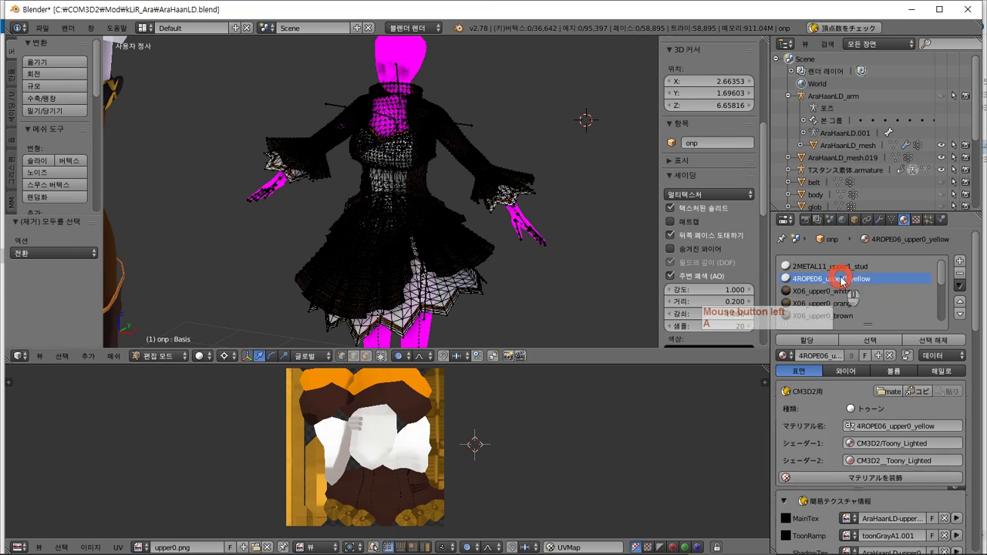
left_click(884, 340)
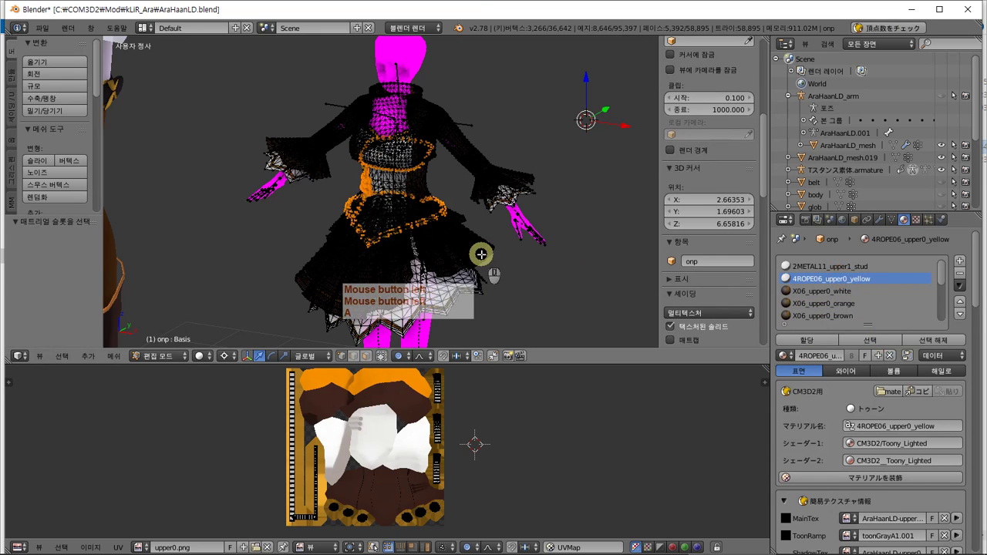
key("a")
Select the faces of X06_upper0_white, X06_upper0_orange and X06_upper0_brown and assign them to the 4ROPE06_upper0_yellow material.
left_click(836, 290)
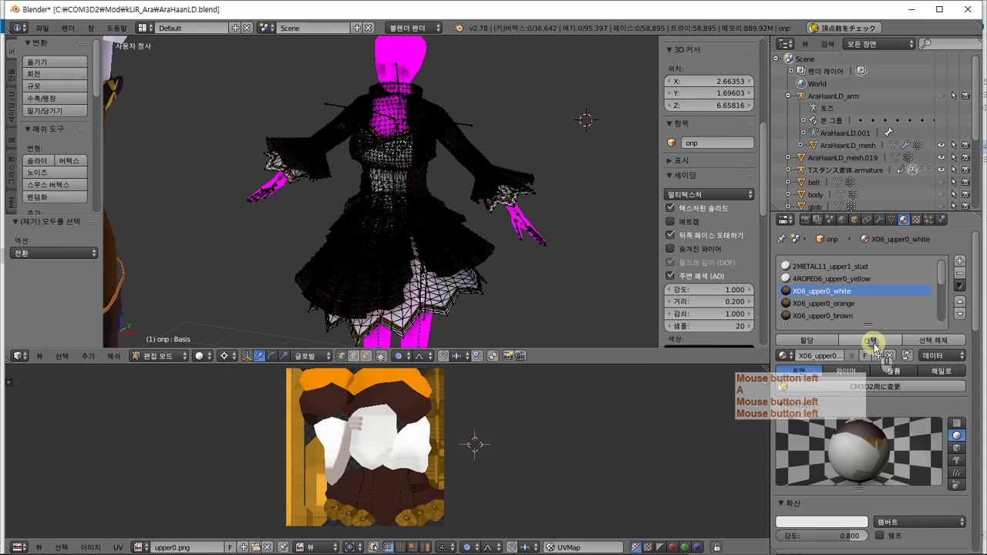
left_click(871, 340)
left_click(854, 278)
left_click(852, 303)
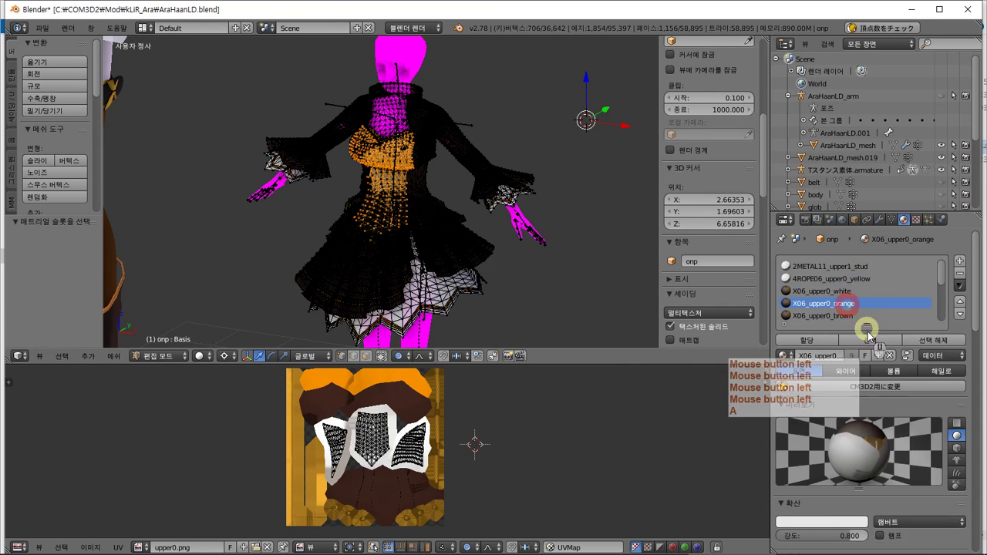
left_click(869, 339)
left_click(859, 315)
left_click(869, 340)
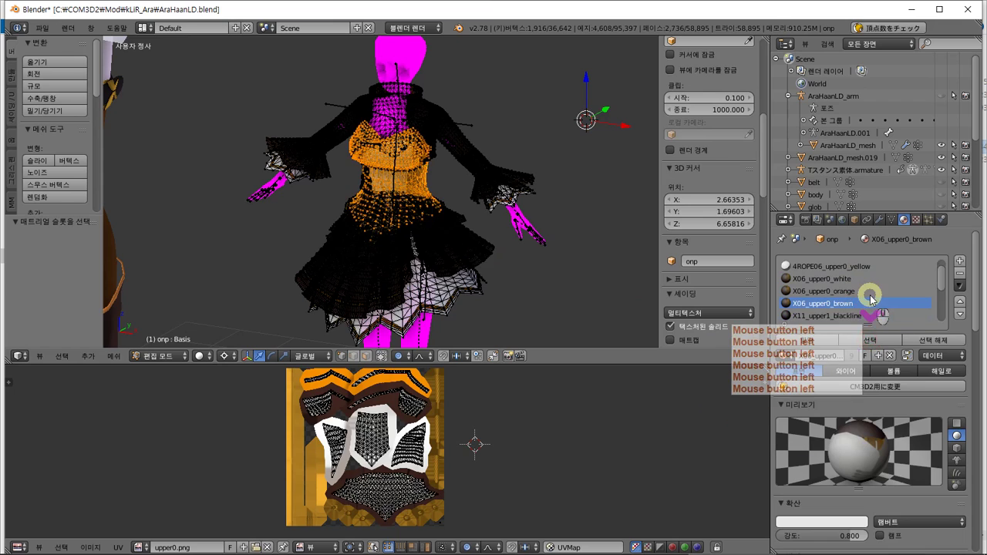
left_click(868, 264)
scroll(887, 305, "up", 1)
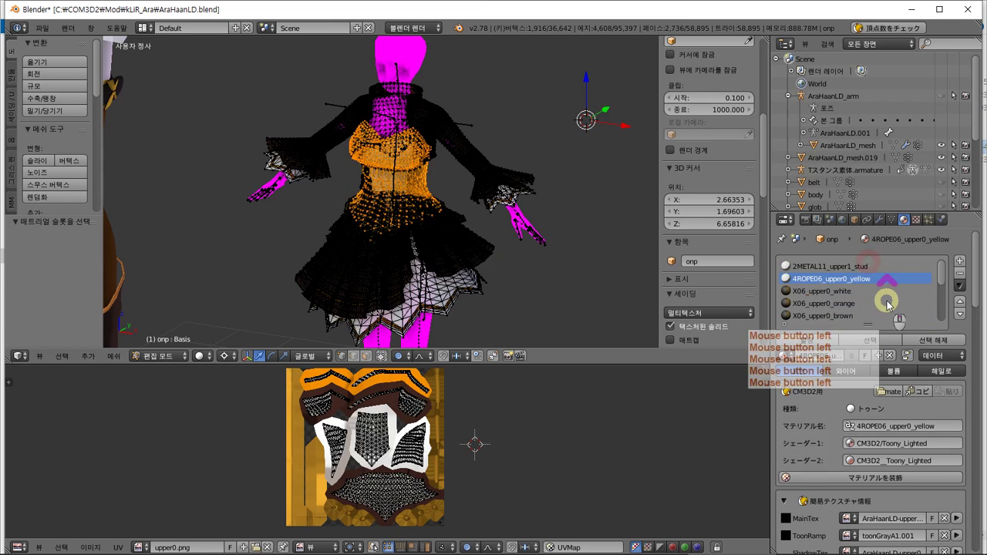
left_click(820, 340)
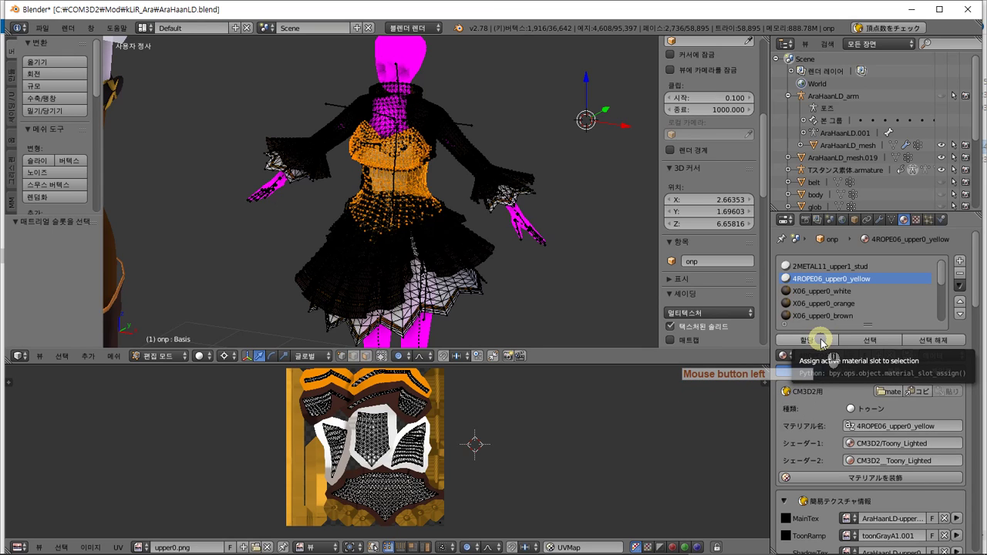
left_click(822, 341)
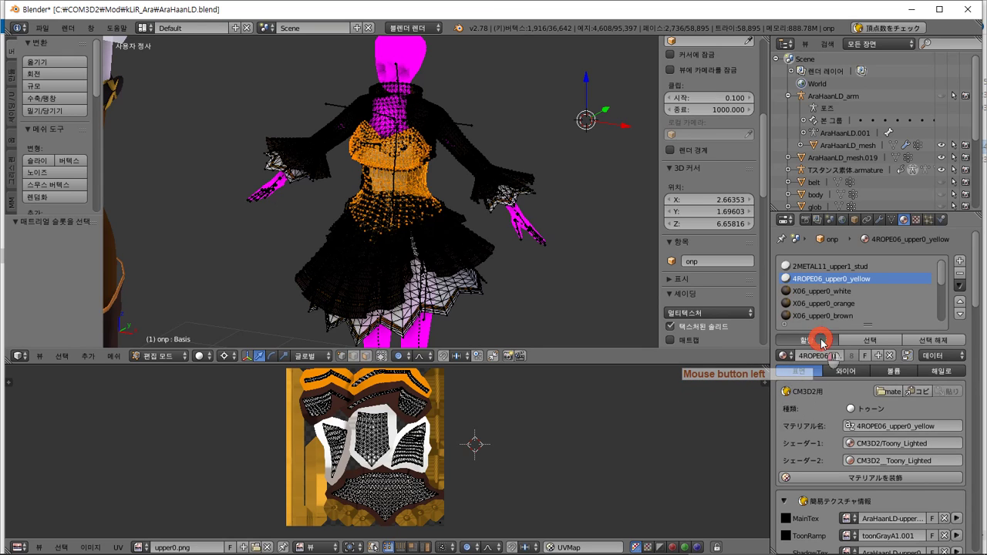
Return to Object Mode and remove the X06_upper0_white, X06_upper0_orange and X06_upper0_brown material slots.
key("Tab")
left_click(858, 290)
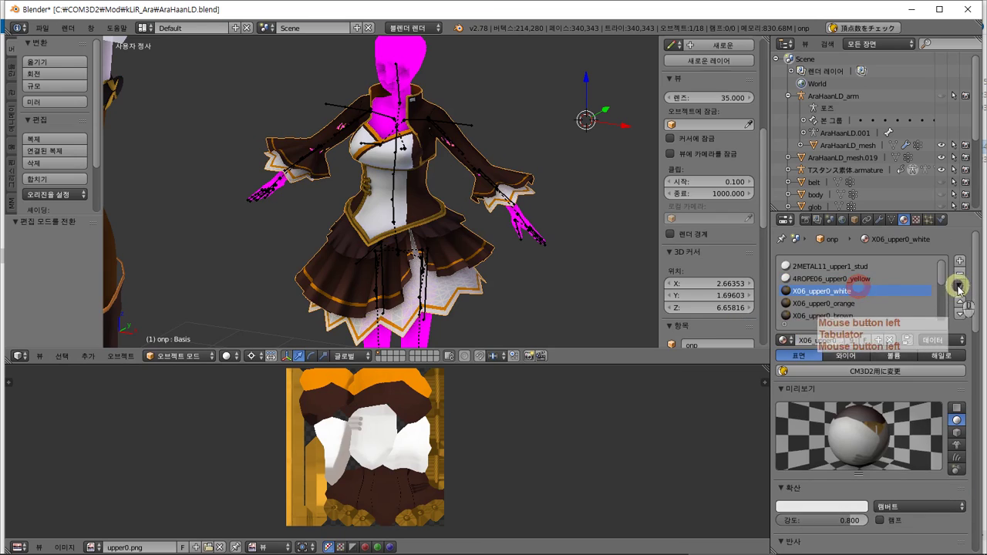
left_click(959, 275)
left_click(959, 275)
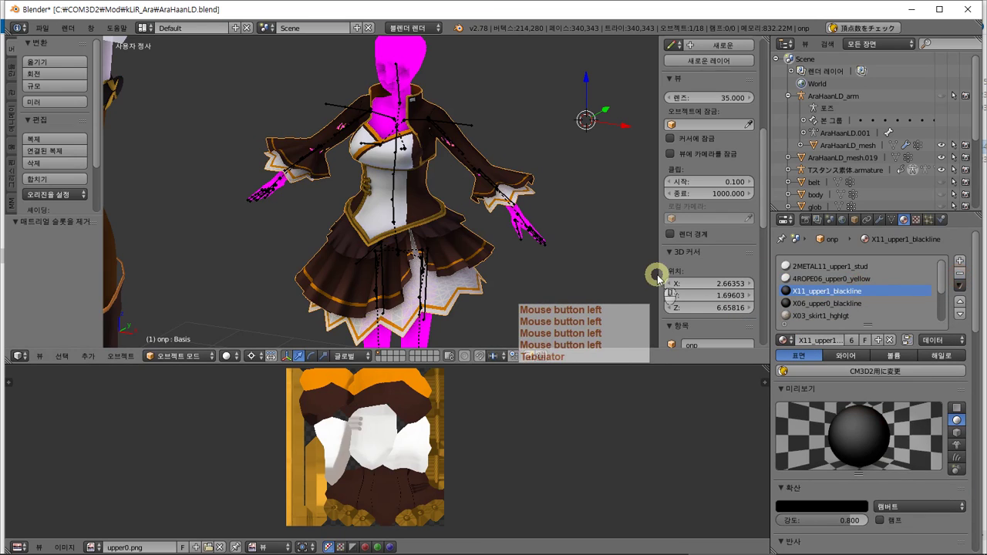
In Edit Mode, select only the faces of X11_upper1_blackline and assign them to the 2METAL11_upper1_stud material.
key("Tab")
key("a")
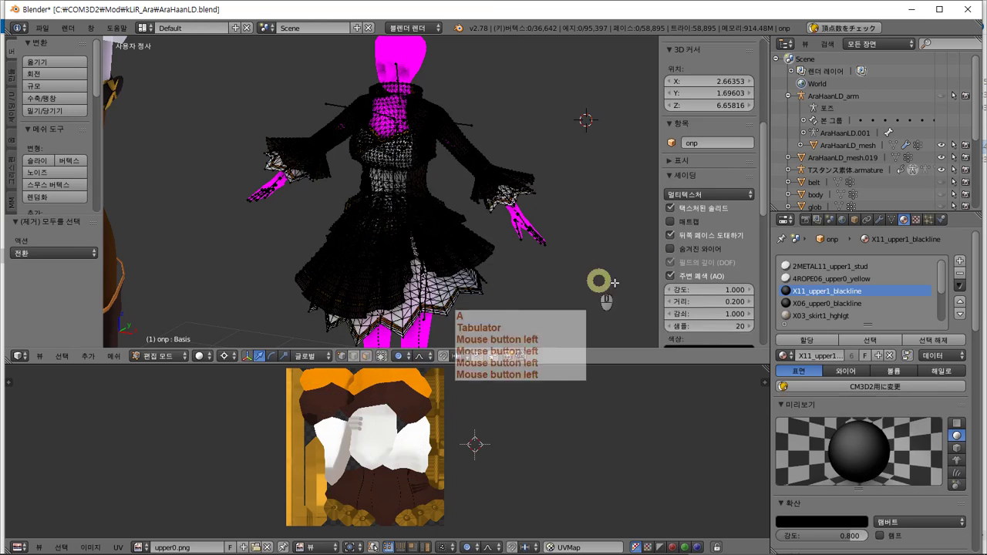
left_click(872, 341)
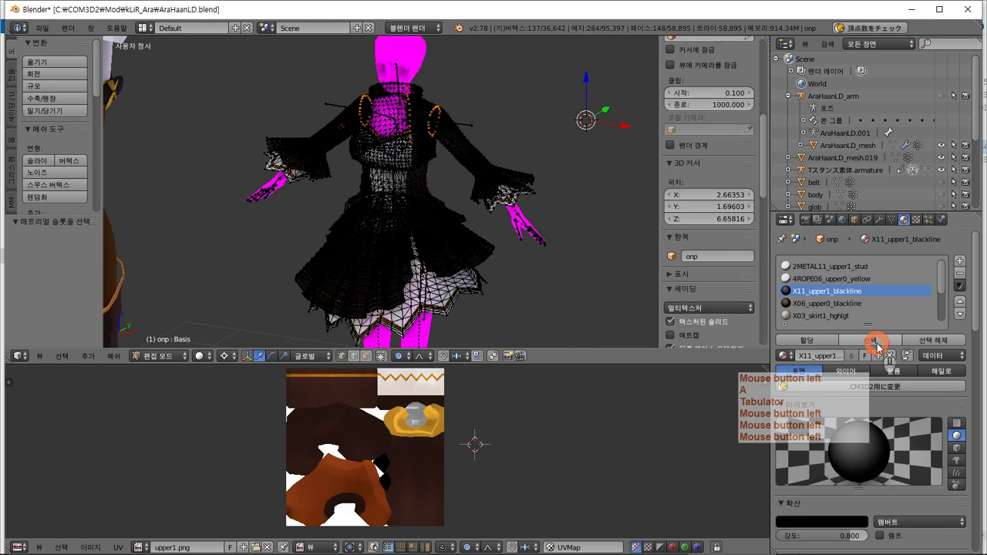
left_click(852, 304)
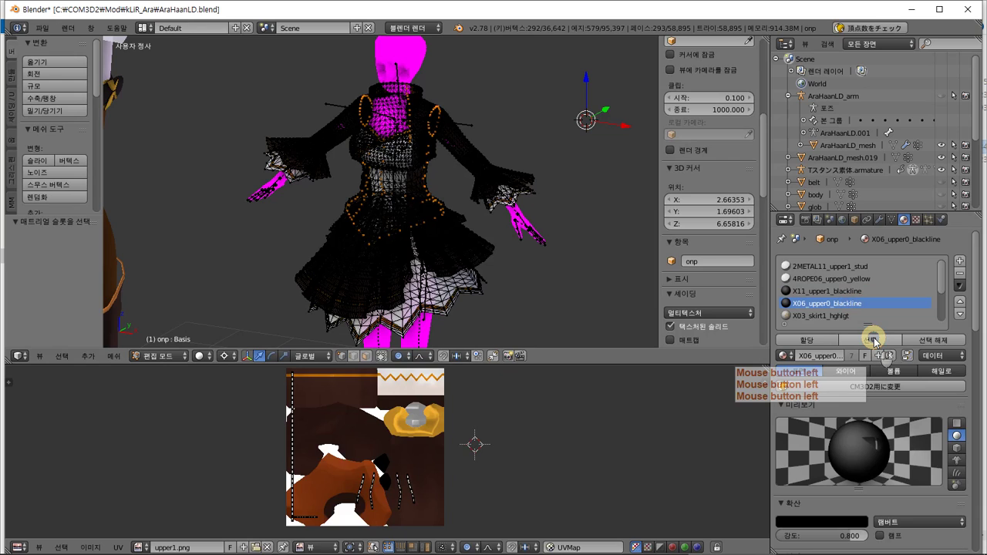
key("a")
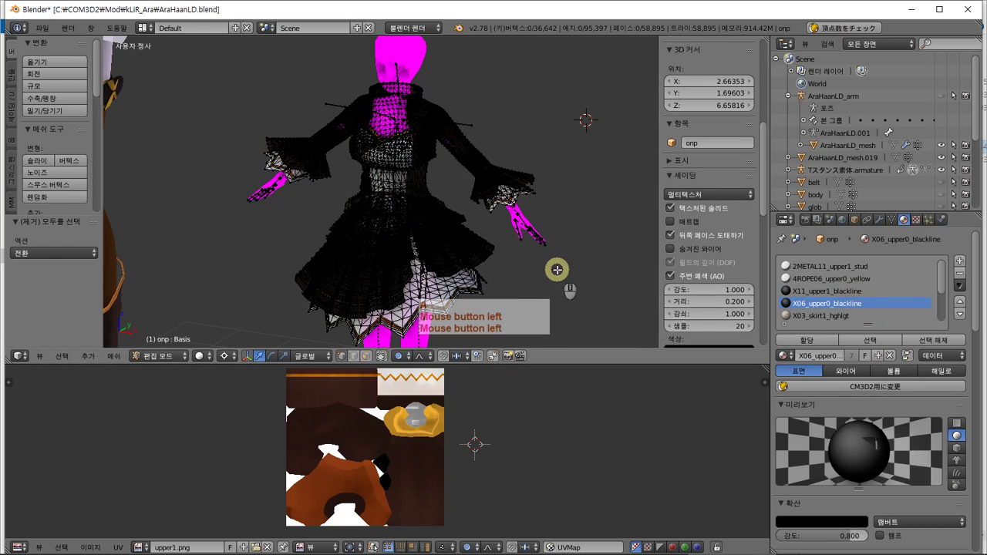
left_click(870, 340)
left_click(831, 278)
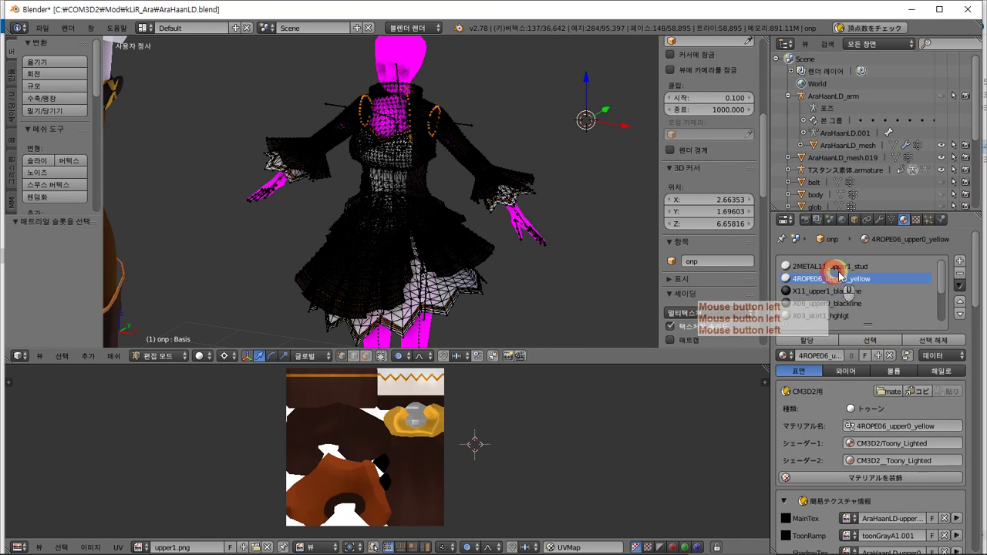
left_click(865, 267)
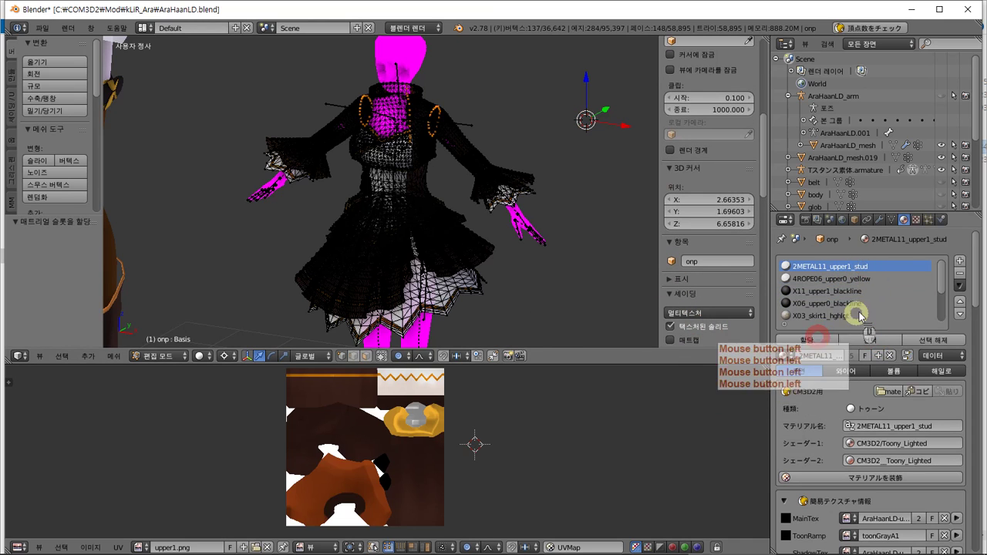
Select only the faces of X06_upper0_blackline, assign them to 4ROPE06_upper0_yellow, and clear the selection.
left_click(862, 303)
key("a")
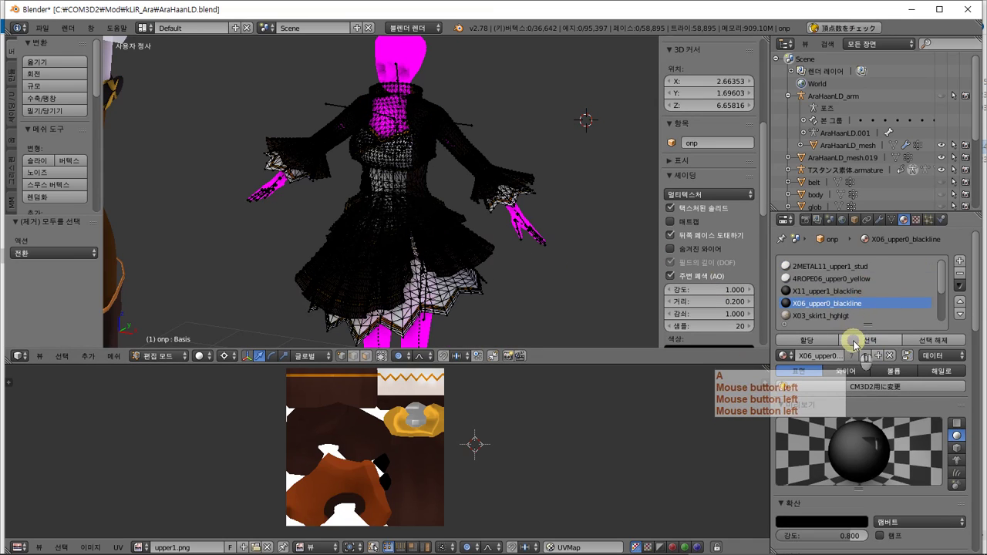
left_click(854, 340)
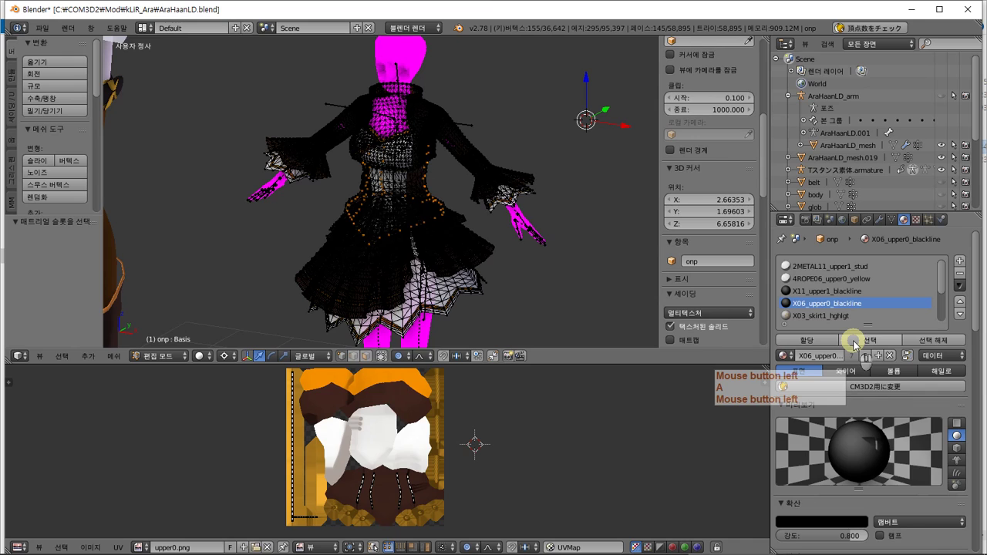
left_click(862, 282)
key("a")
scroll(717, 301, "down", 3)
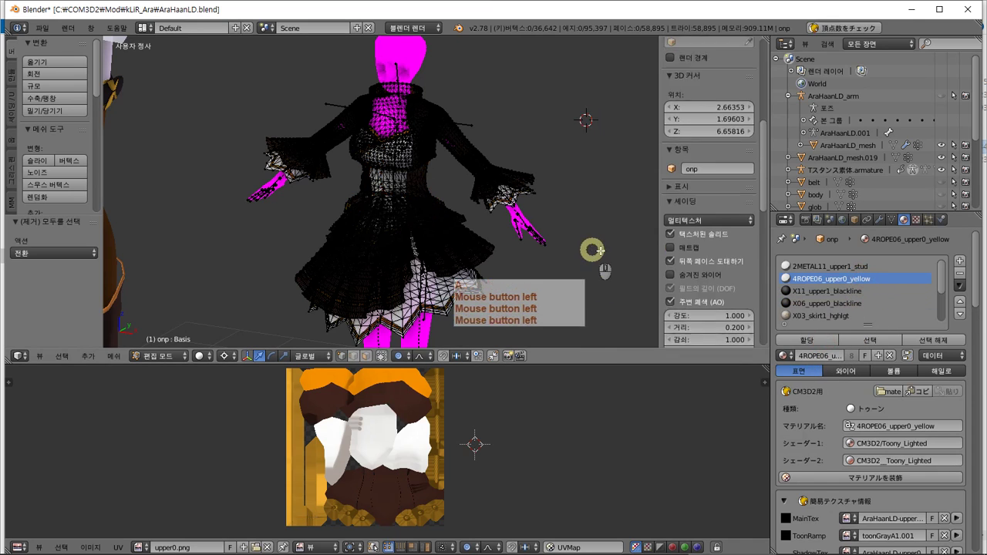
Return to Object Mode and remove the X11_upper1_blackline and X06_upper0_blackline material slots.
left_click(865, 291)
scroll(711, 275, "down", 2)
key("Tab")
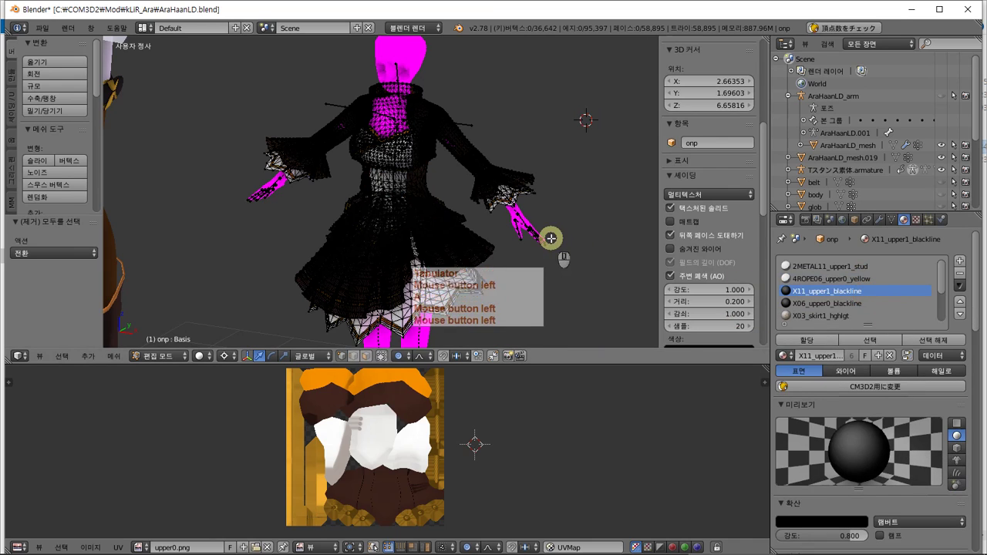
key("Tab")
left_click(959, 274)
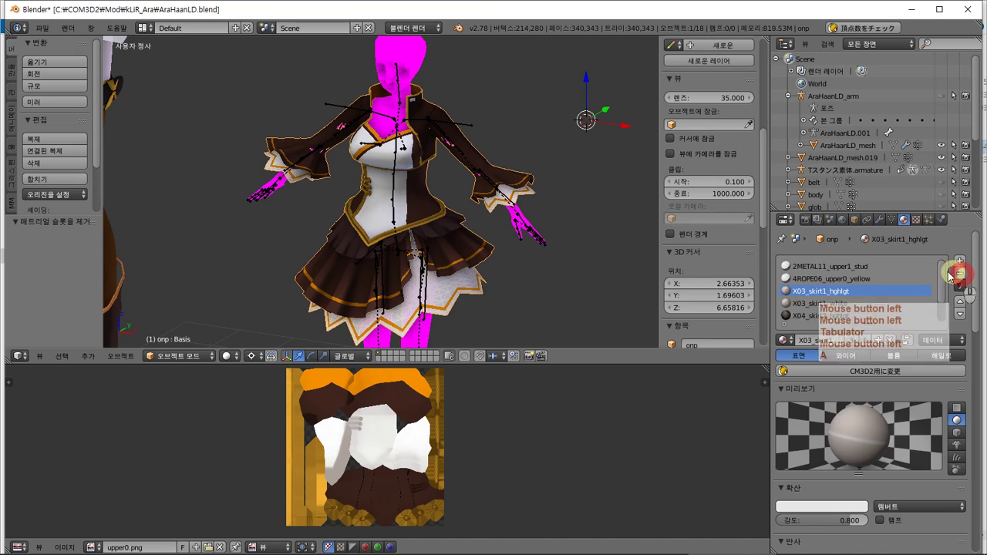
In Edit Mode, select the faces that use the X03_skirt1_hghlgt material.
left_click(855, 292)
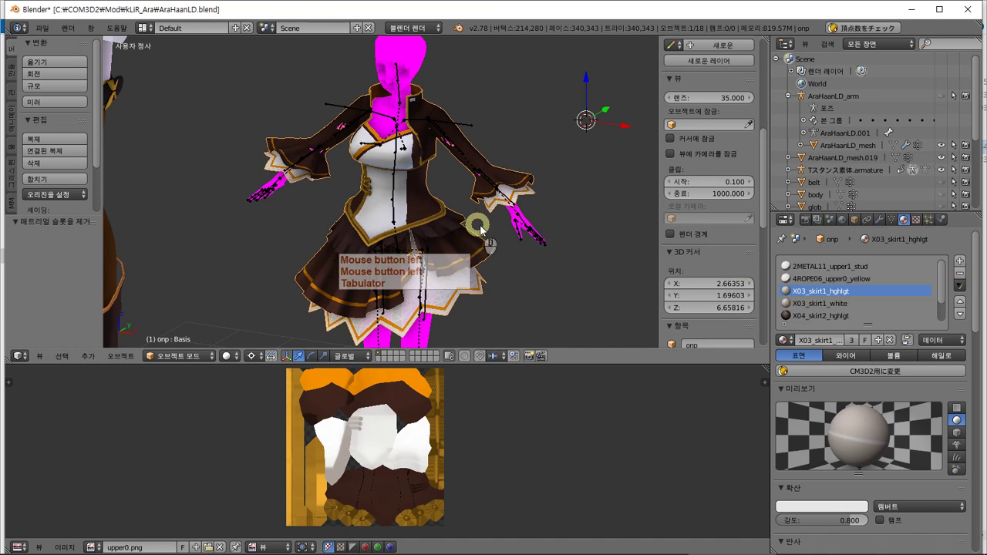
key("Tab")
left_click(864, 337)
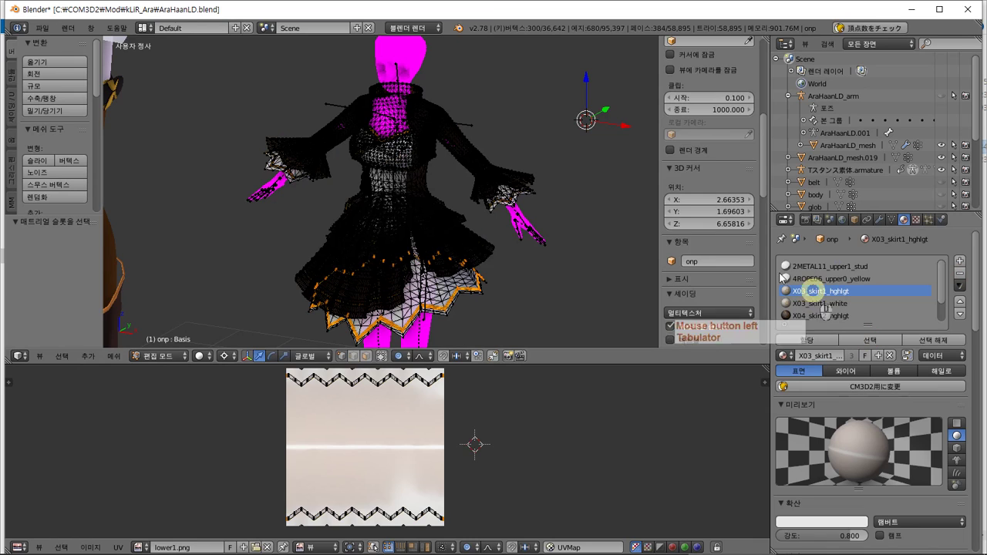
Look through the textures in the kLiR_Ara(LD)1.04 folder and check which image file X03_skirt1_hghlgt uses in Blender.
key("alt+Tab")
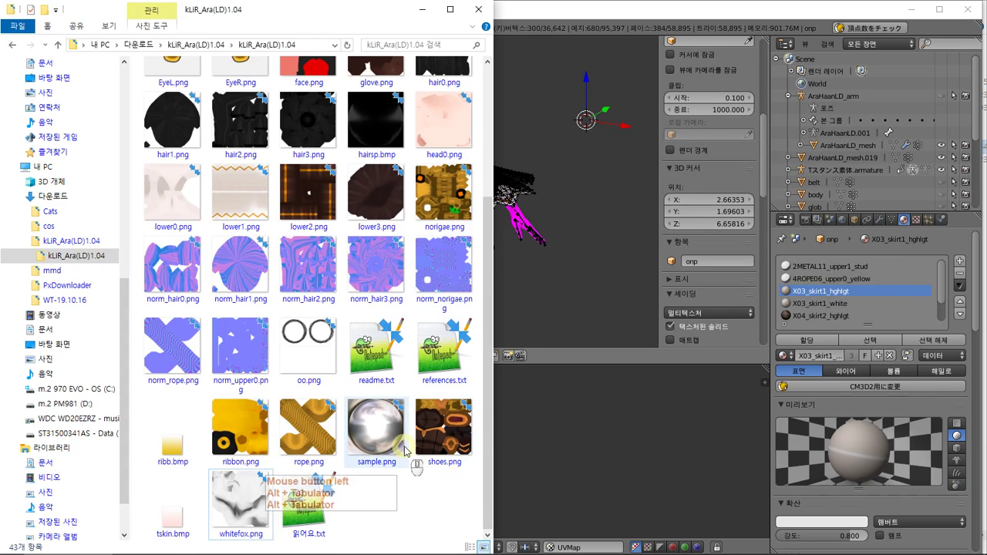
scroll(404, 451, "up", 3)
scroll(404, 449, "down", 5)
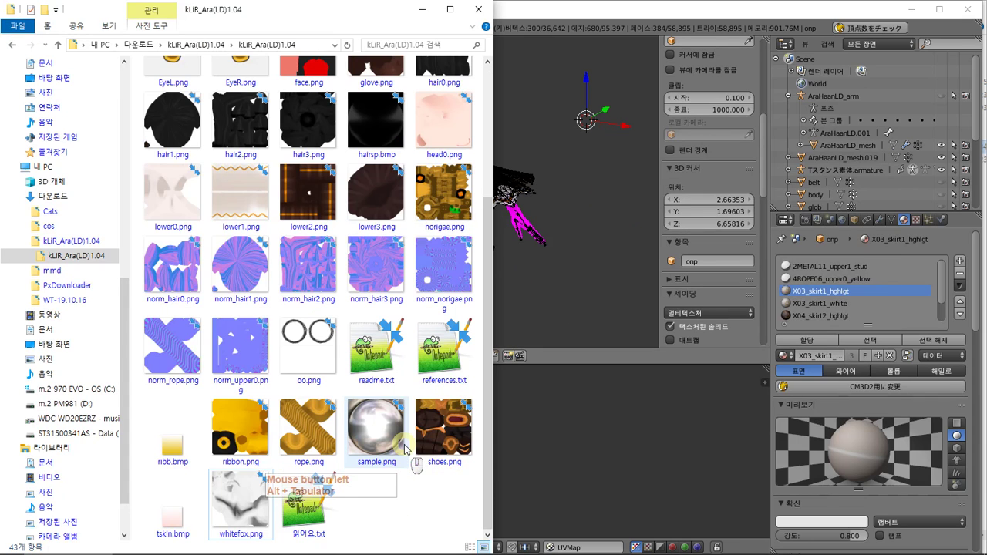
left_click_drag(241, 501, 542, 270)
left_click(795, 5)
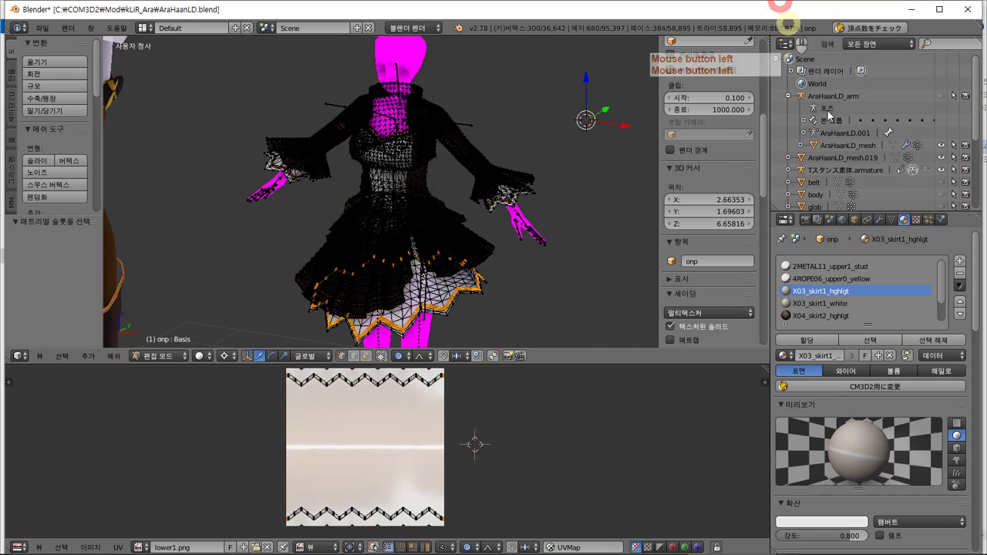
left_click(918, 219)
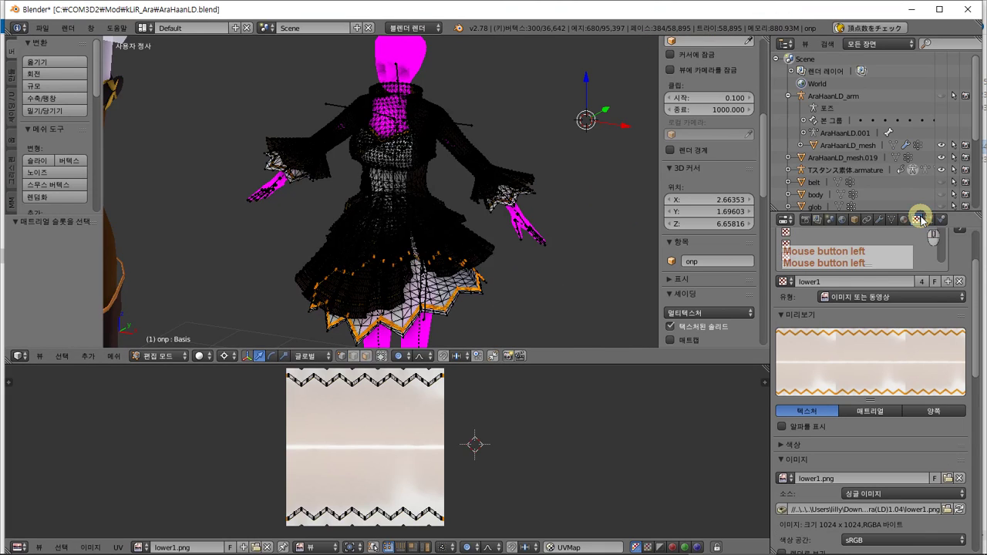
left_click(906, 219)
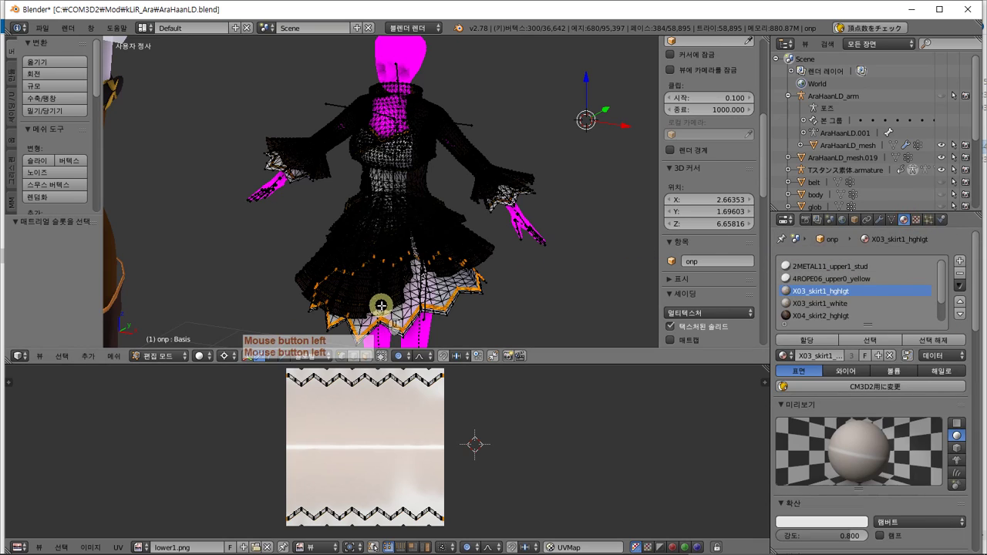
Move lower0.png through lower3.png into the kLiR_Ara mod folder and copy the AraHaanLD- prefix from the name of AraHaanLD-upper1.png.
key("alt+Tab")
key("alt+Tab")
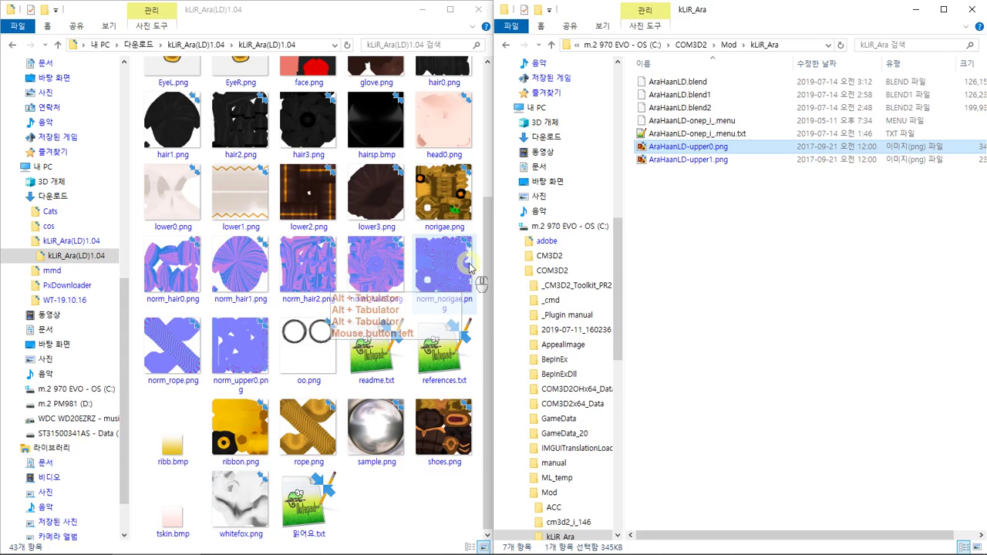
left_click(375, 196)
left_click(245, 204)
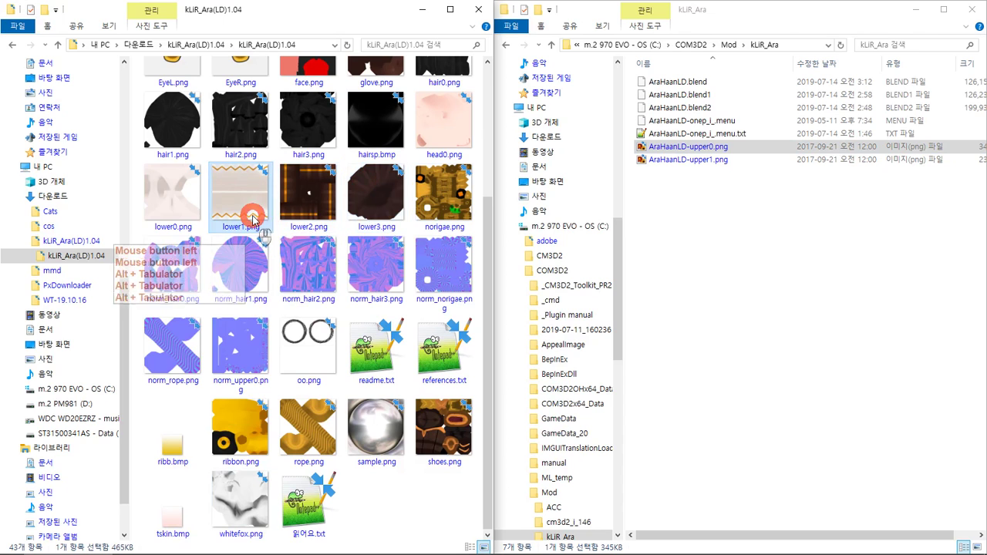
scroll(331, 308, "up", 3)
left_click(375, 389)
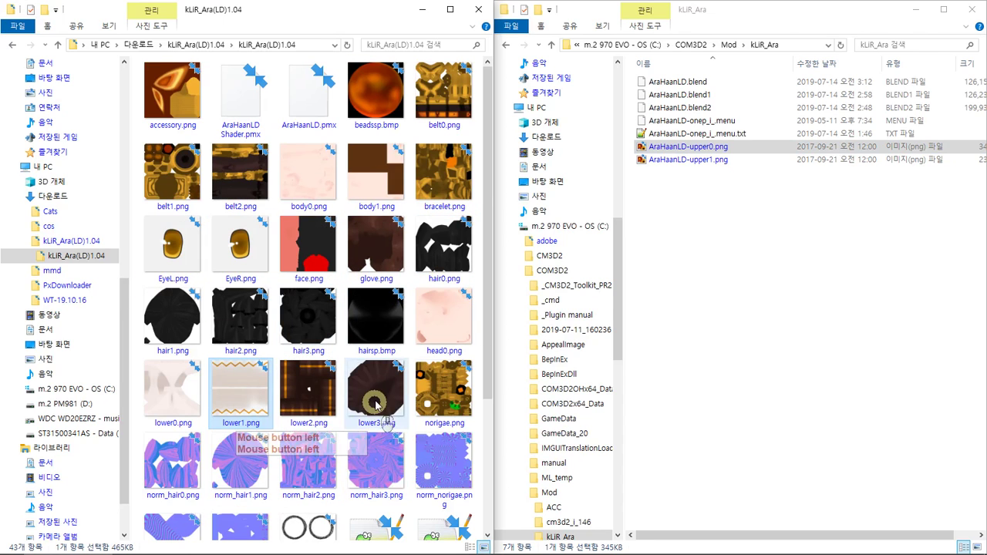
left_click(168, 424, "shift")
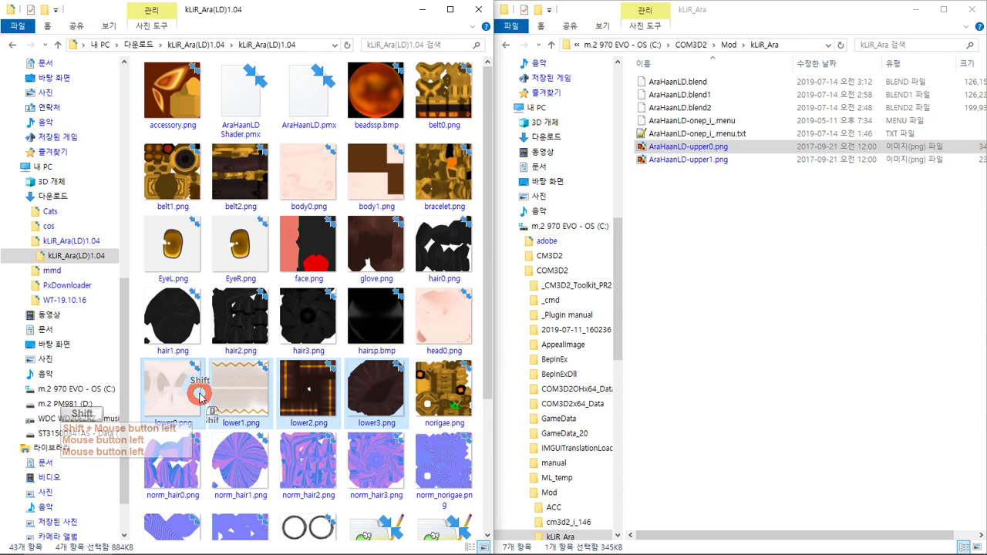
left_click_drag(278, 414, 702, 161)
left_click(701, 158)
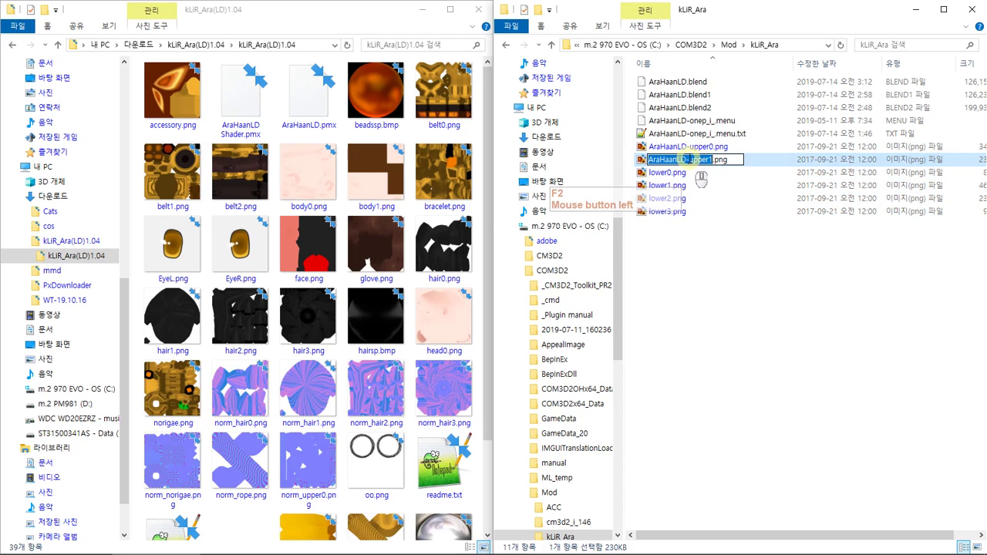
left_click(775, 258)
Try to rename lower0.png through lower3.png together in File Explorer with the AraHaanLD- prefix, and undo the rename.
left_click(659, 171)
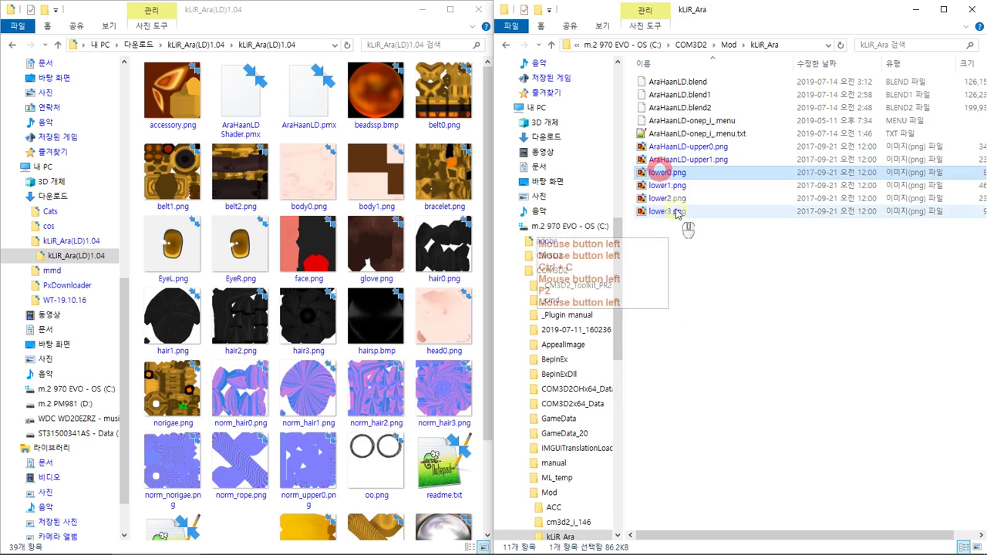
left_click(679, 211, "shift")
key("F2")
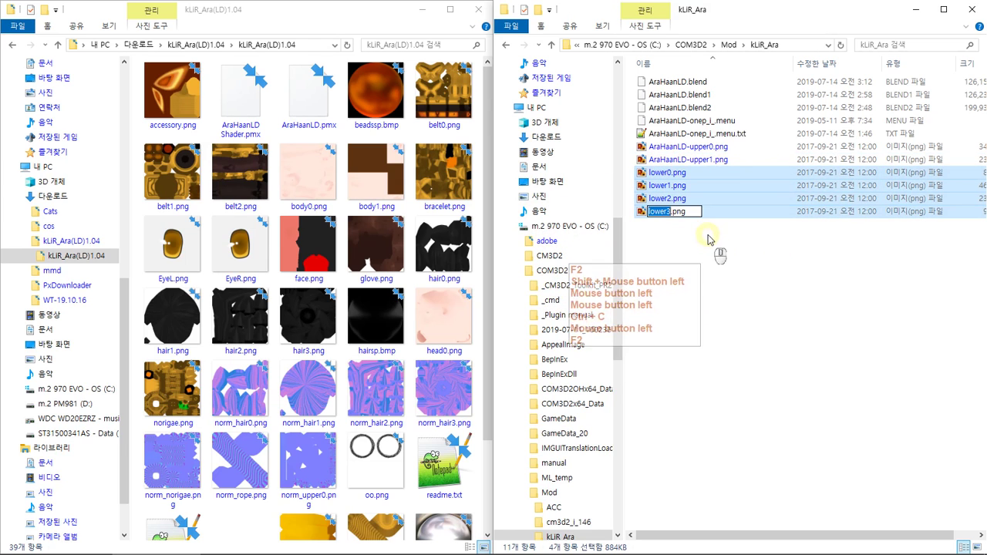
left_click(664, 212)
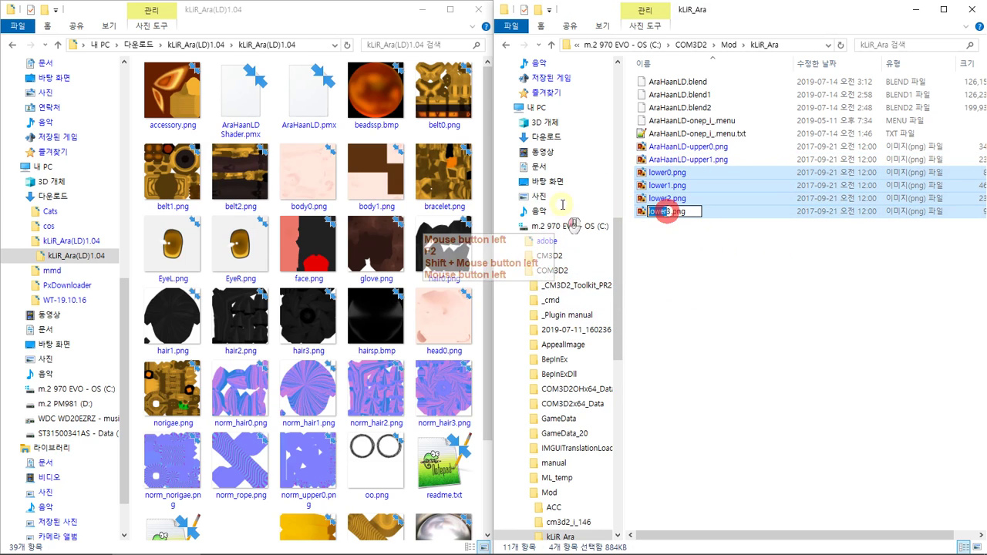
key("ctrl+z")
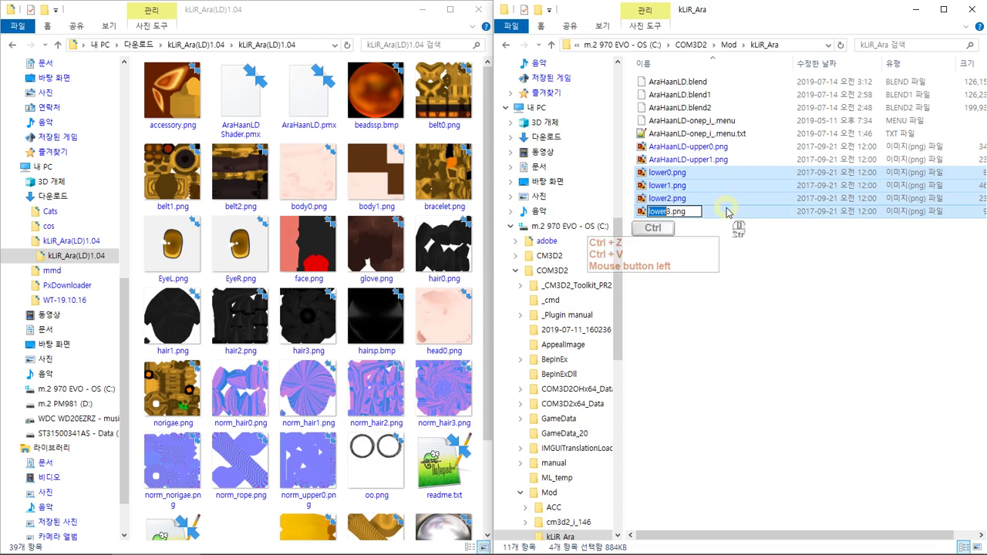
left_click(650, 212)
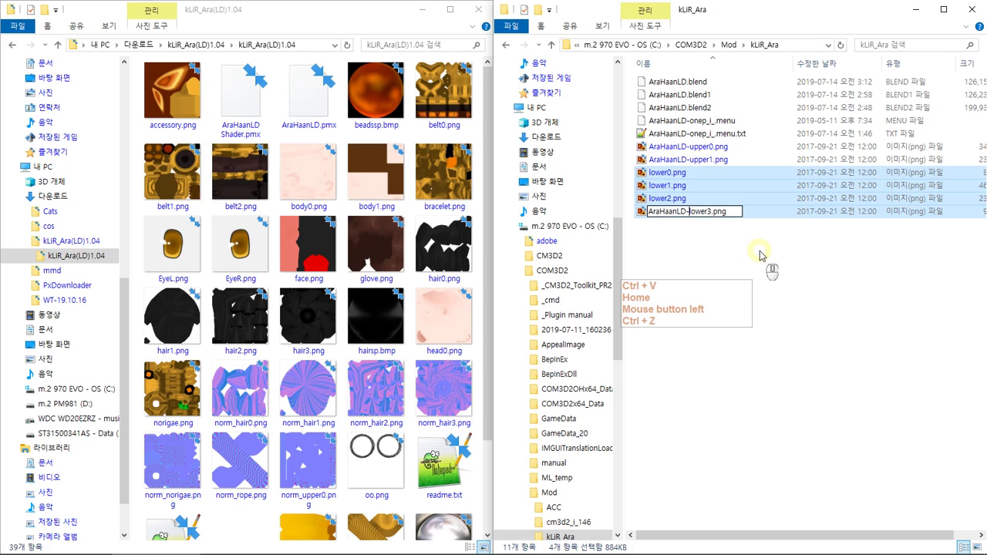
key("Return")
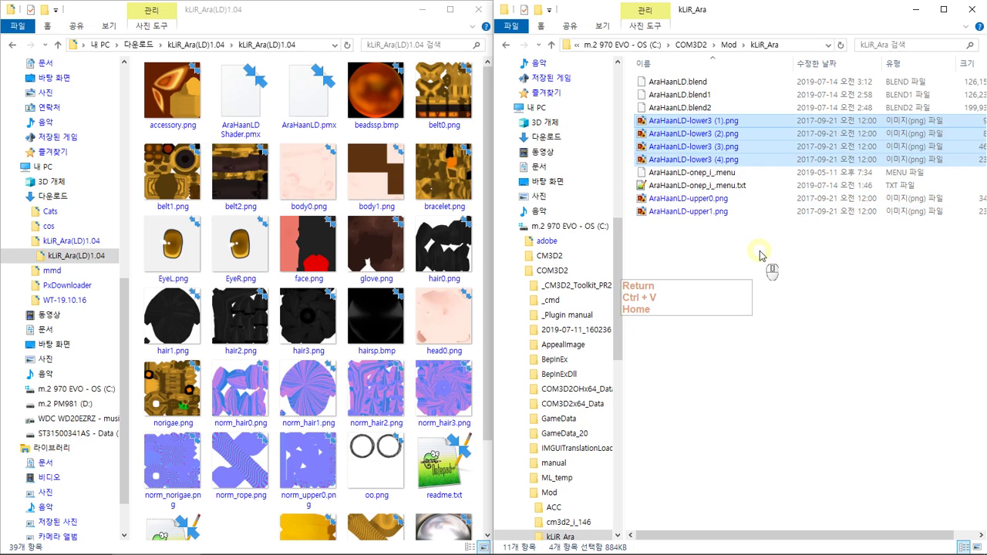
key("ctrl+z")
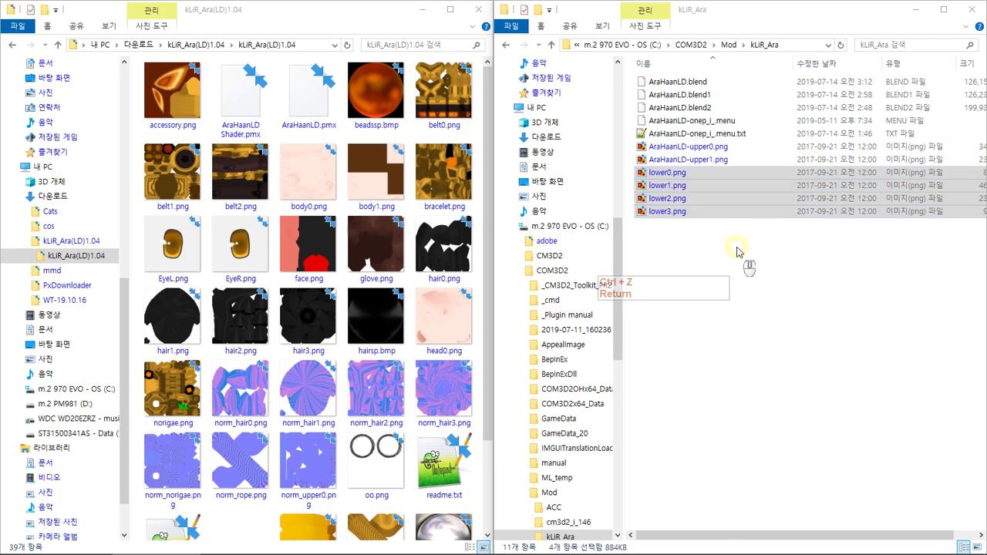
Open DarkNamer and load the four lower PNG files from the kLiR_Ara folder into it.
key("super")
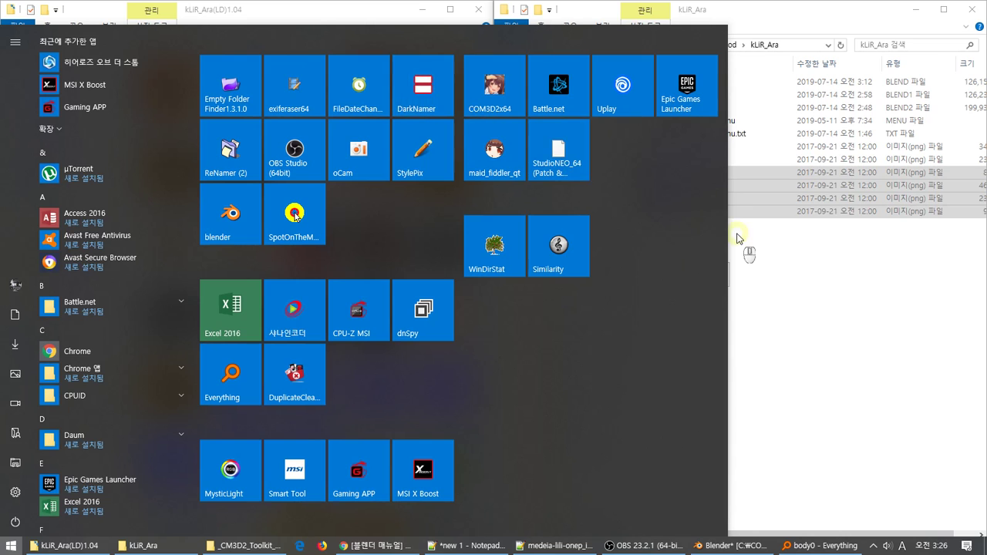
left_click(753, 192)
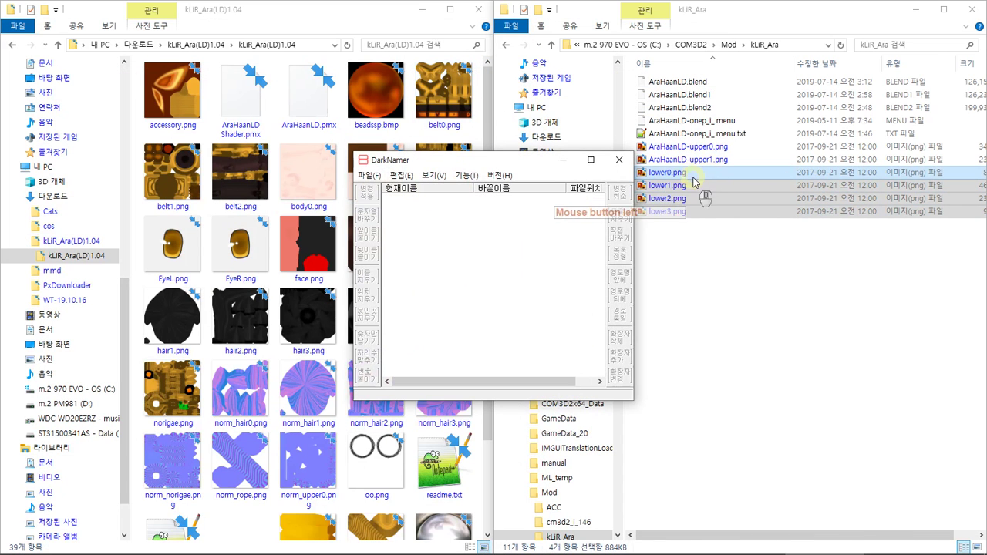
left_click_drag(692, 182, 545, 285)
left_click(375, 218)
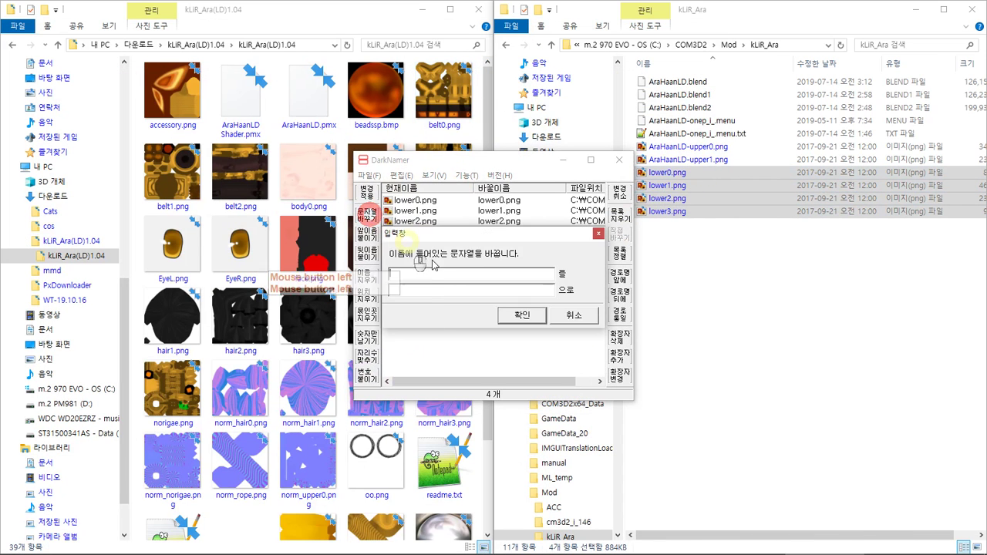
left_click(449, 286)
type("AraHaanLD-")
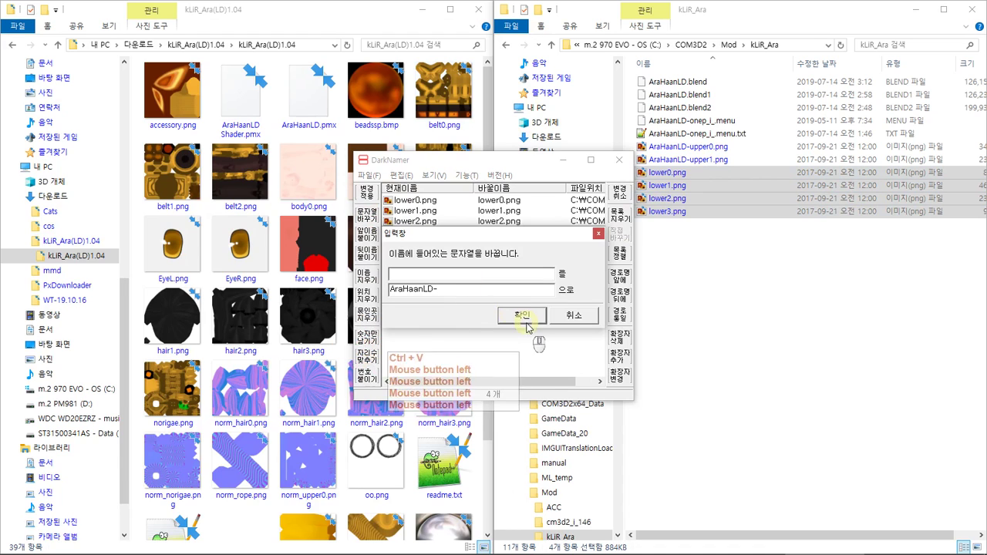
left_click(568, 315)
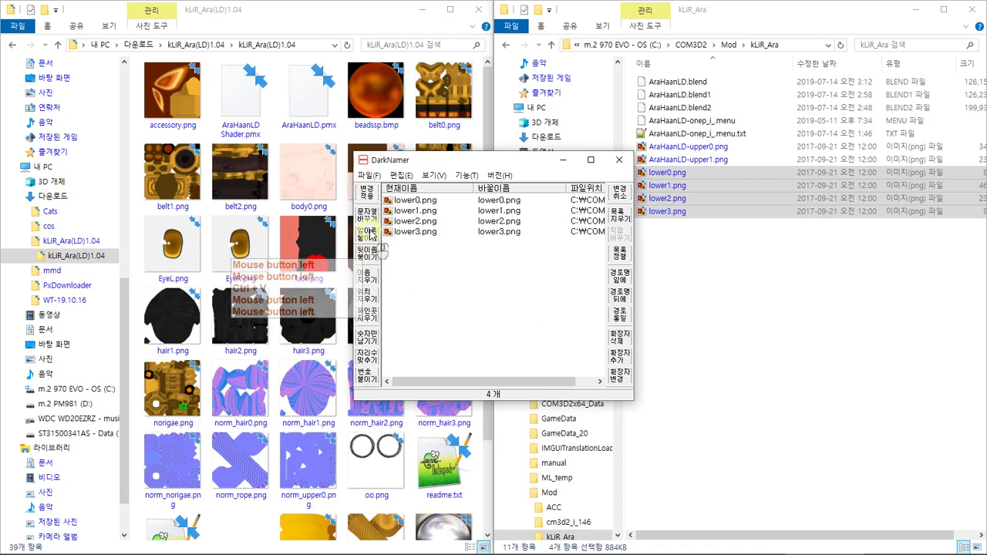
Add the prefix AraHaanLD- to the four loaded file names, apply the renaming, and close DarkNamer.
left_click(367, 231)
type("AraHaanLD-")
left_click(544, 314)
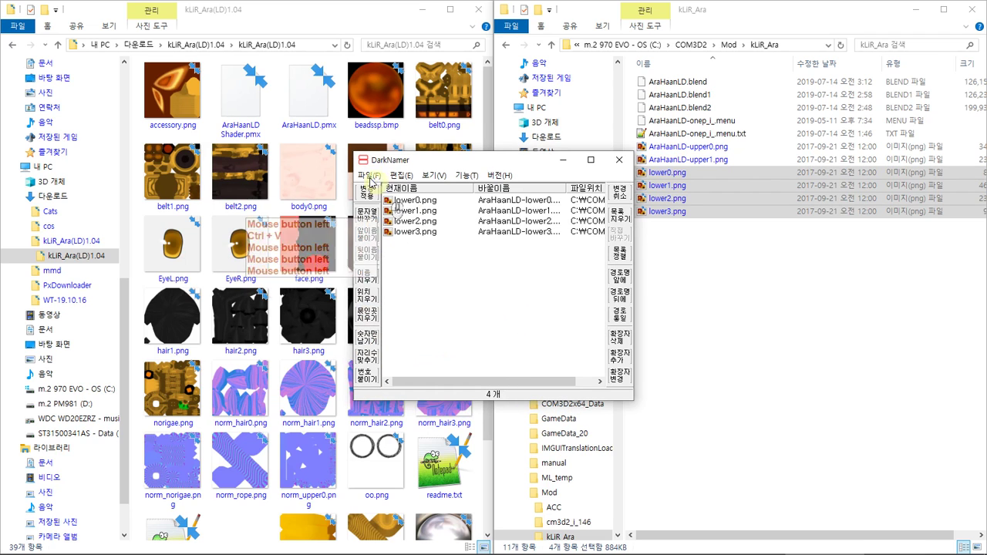
left_click(368, 193)
left_click(494, 308)
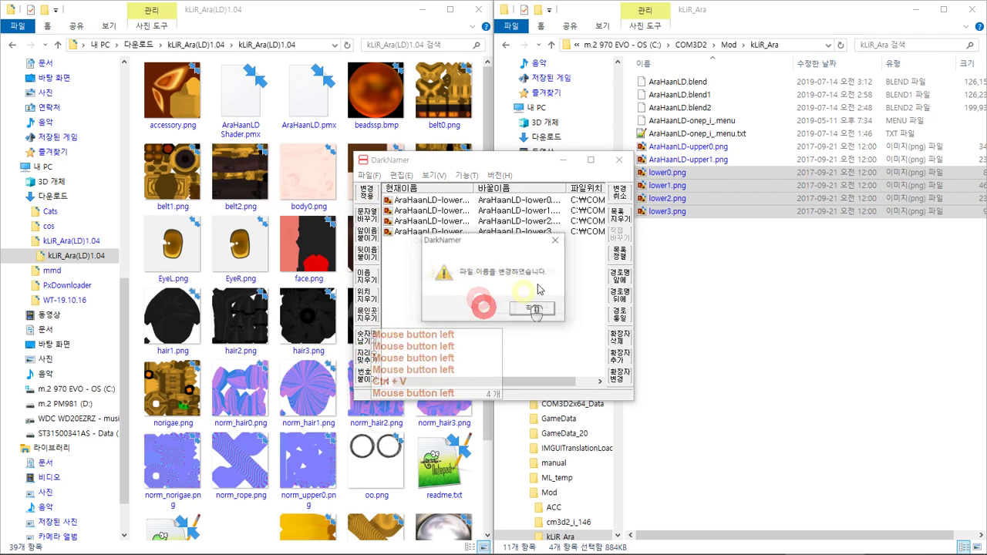
left_click(534, 311)
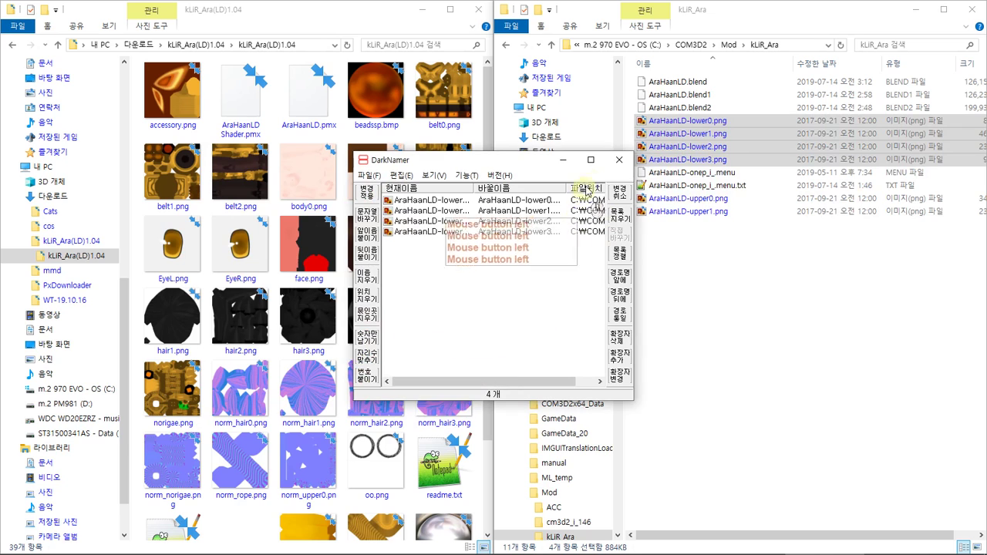
left_click(618, 160)
left_click(838, 342)
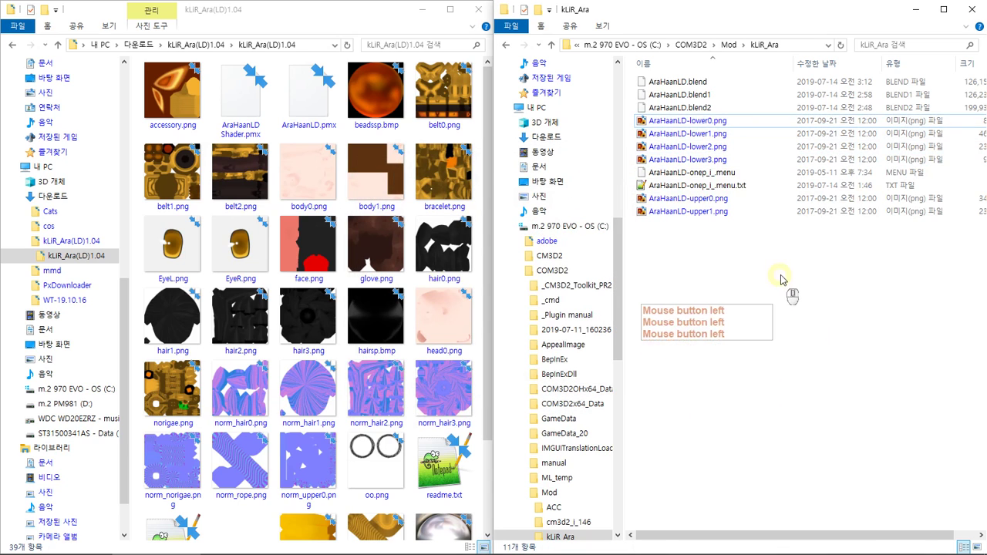
Return to Blender and check which image file the texture of X03_skirt1_hghlgt uses.
left_click(703, 121)
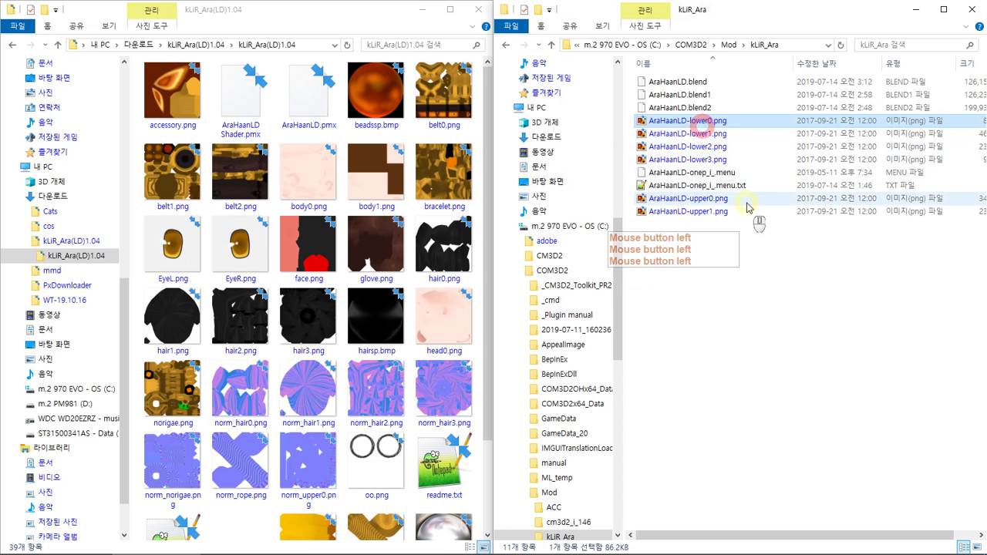
key("alt+Tab")
key("alt+Tab")
key("alt+Tab")
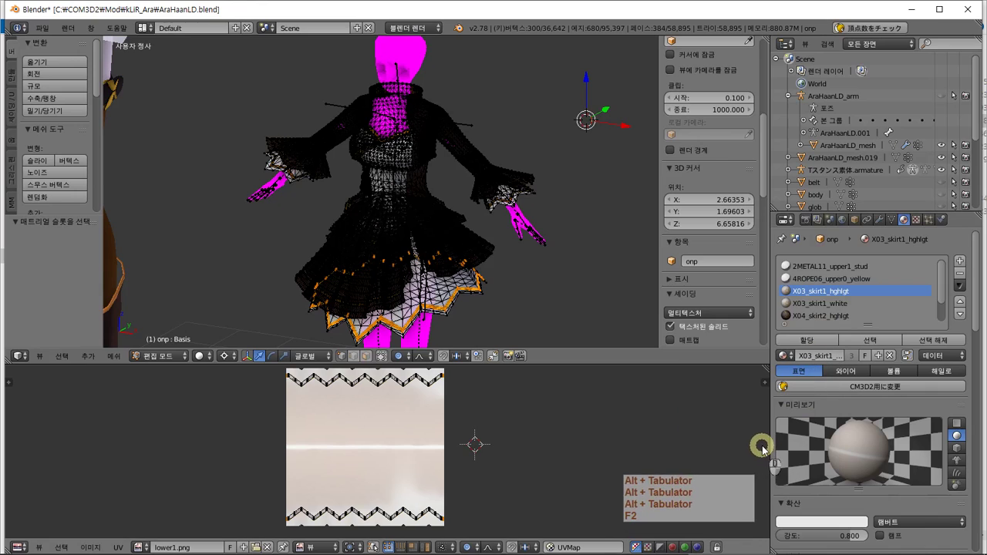
key("alt+Tab")
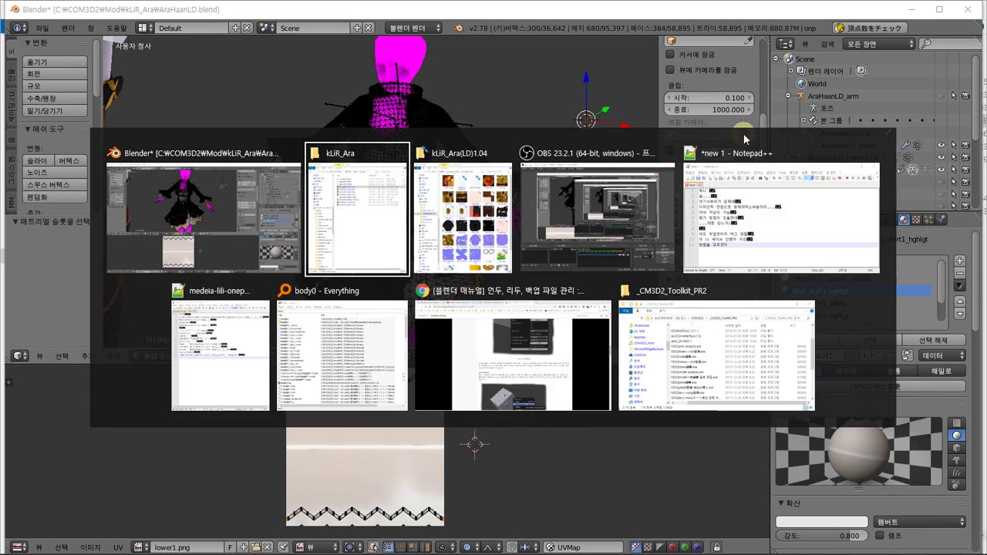
key("alt+Tab")
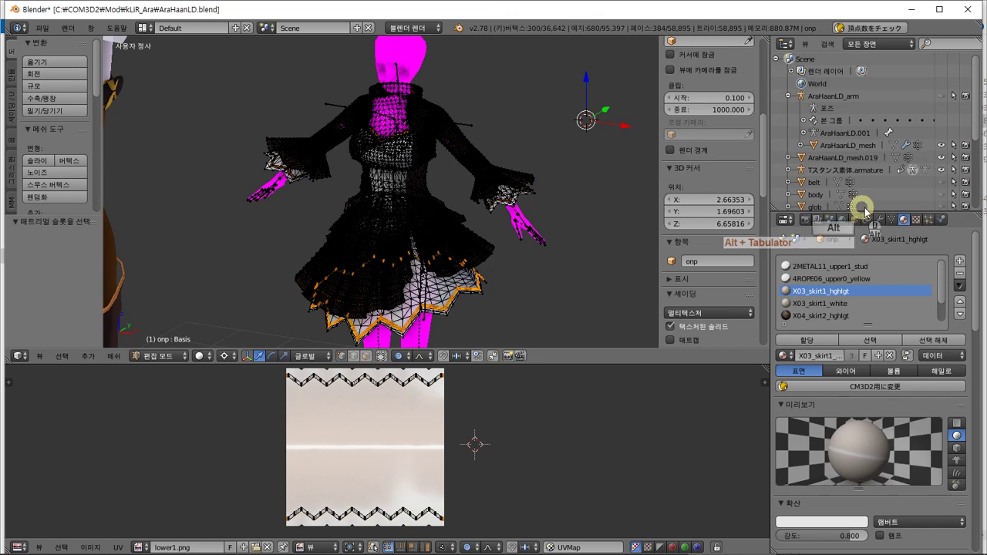
left_click(912, 220)
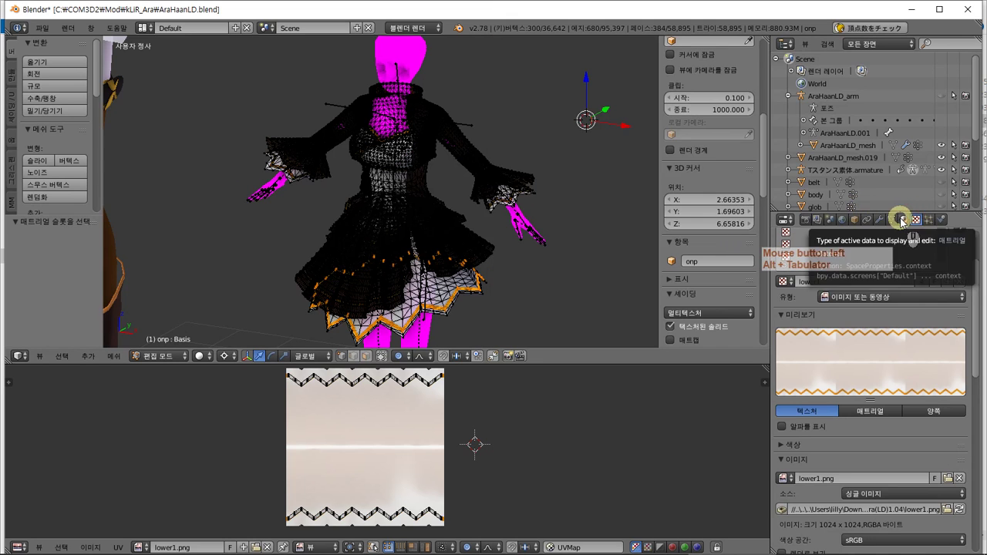
left_click(901, 222)
Copy the base name of AraHaanLD-lower1.png in the kLiR_Ara folder and switch back to Blender.
key("alt+Tab")
left_click(793, 134)
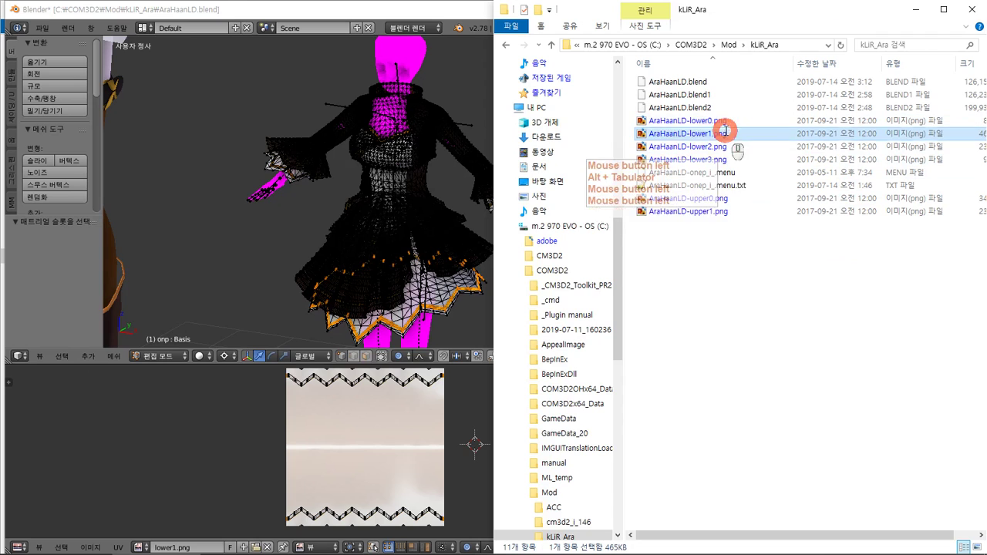
key("F2")
key("ctrl+c")
key("alt+Tab")
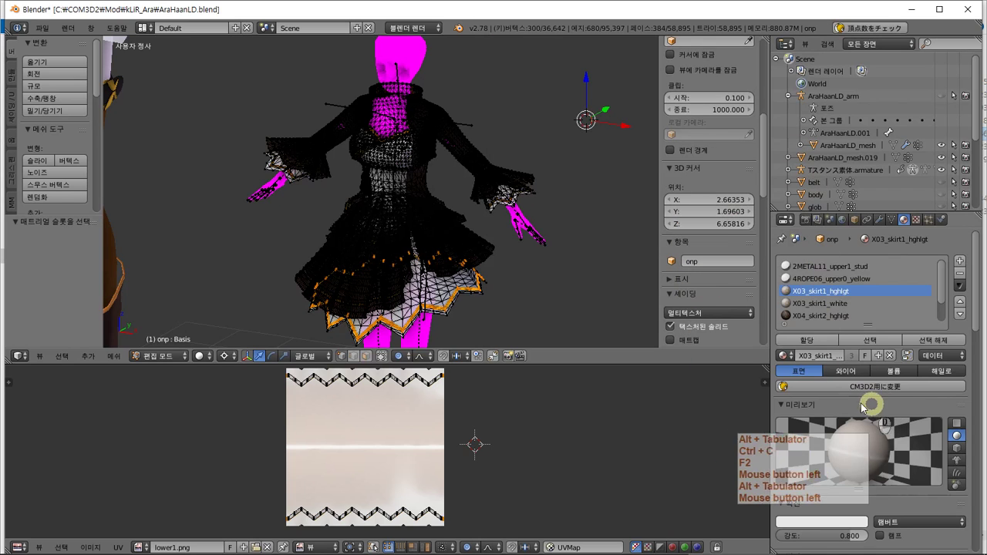
Convert X03_skirt1_hghlgt to a CM3D2 toon material and rename its MainTex and ShadowTex images to AraHaanLD-lower1.
left_click(848, 387)
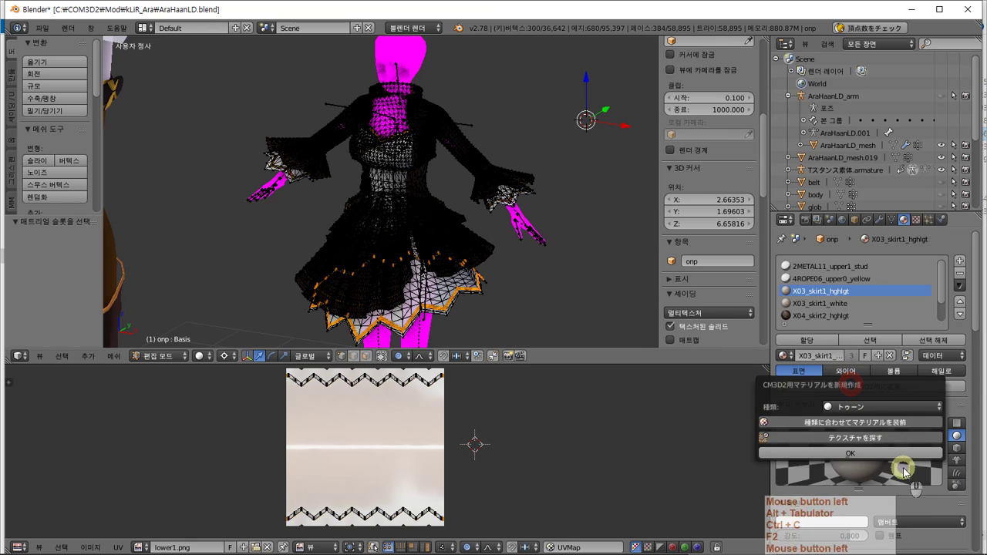
left_click(897, 454)
scroll(898, 447, "down", 3)
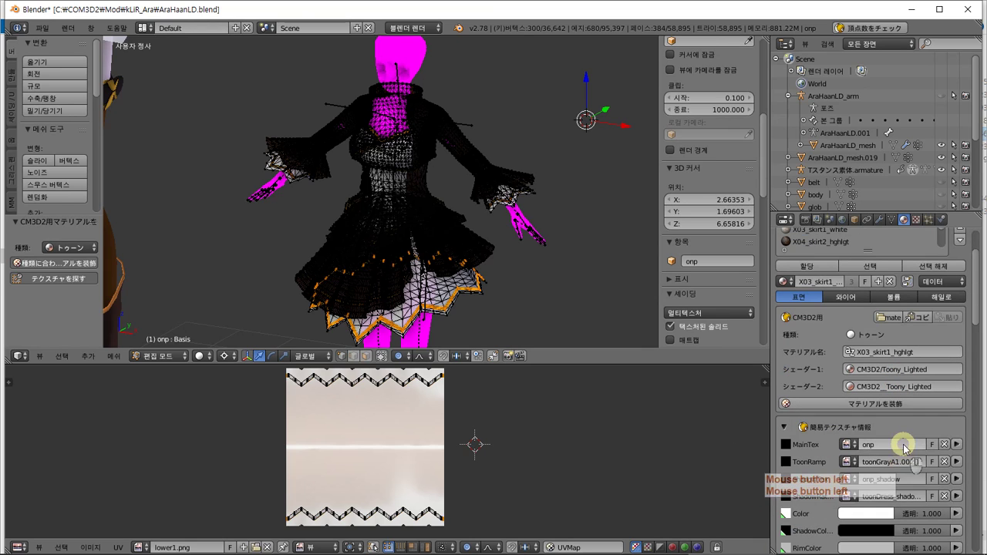
left_click(903, 444)
key("ctrl+v")
left_click(914, 480)
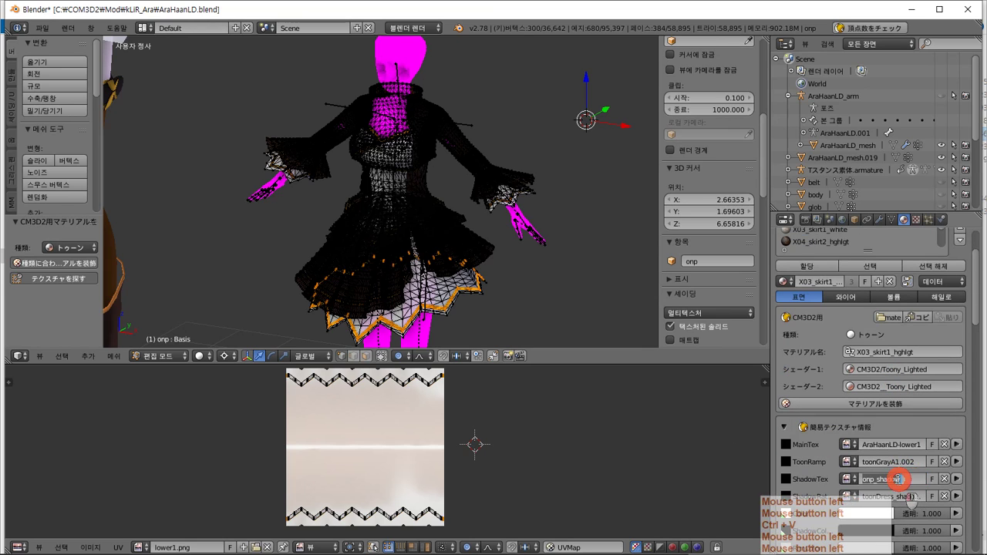
key("ctrl+v")
left_click(826, 247)
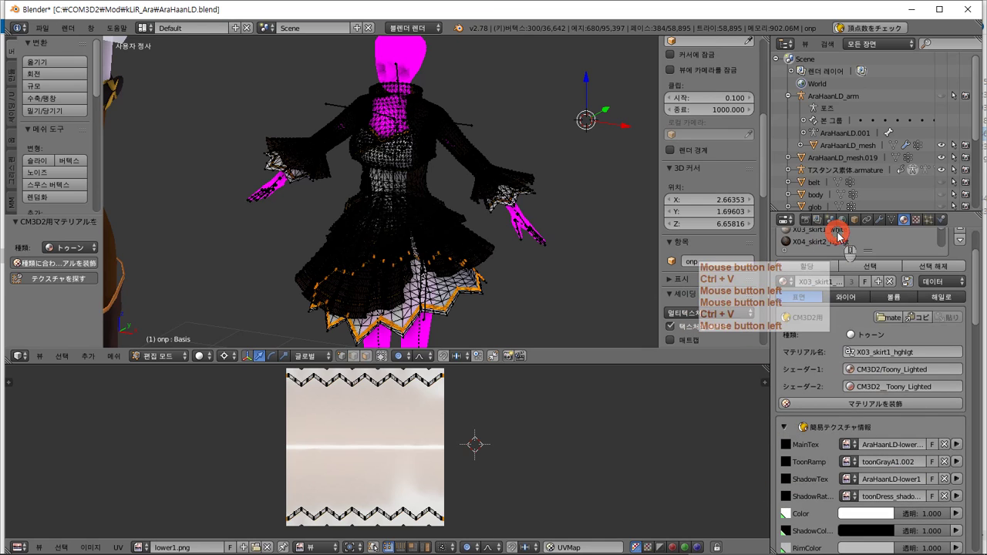
Select the mesh faces of X03_skirt1_white and assign them to the X03_skirt1_hghlgt material.
left_click_drag(981, 274, 973, 241)
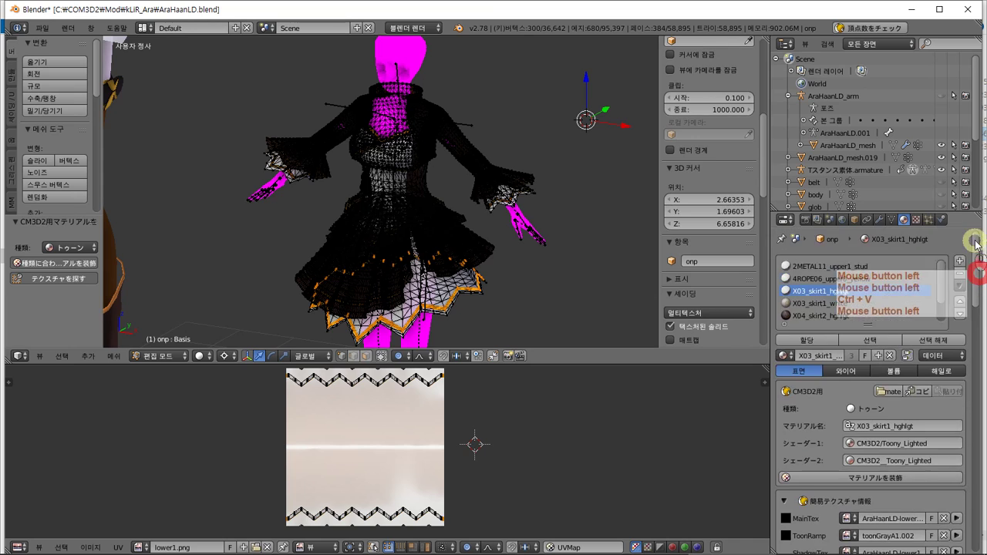
left_click(886, 303)
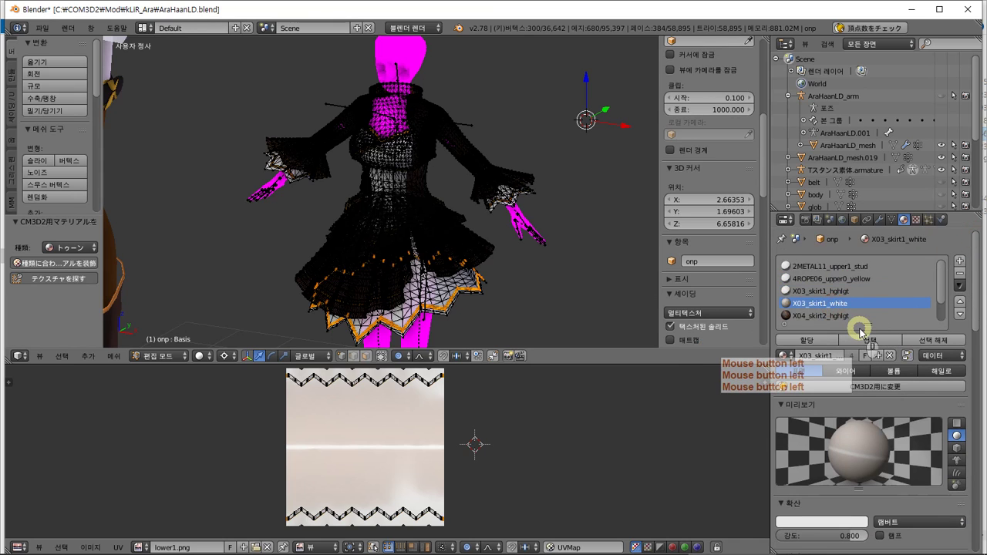
left_click(815, 345)
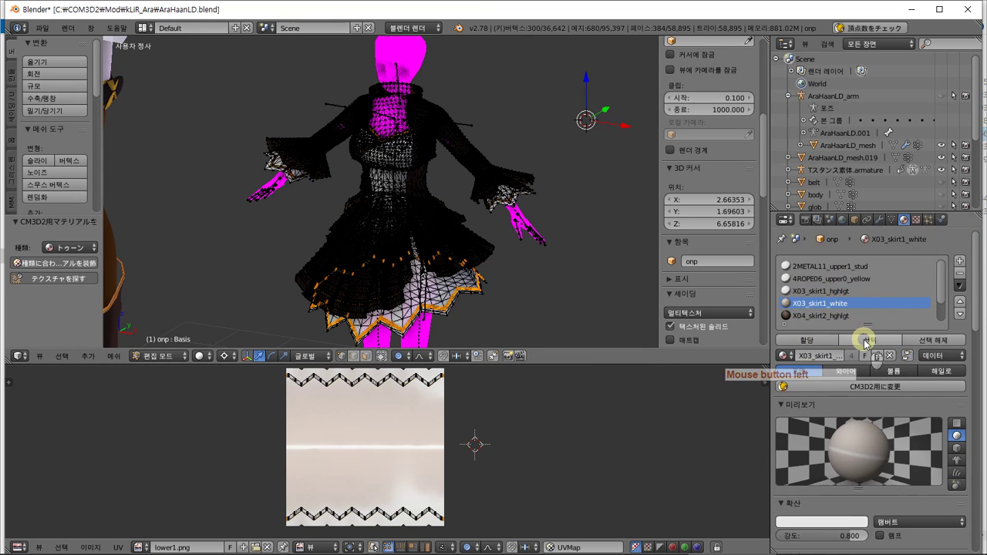
left_click(865, 342)
left_click(699, 295)
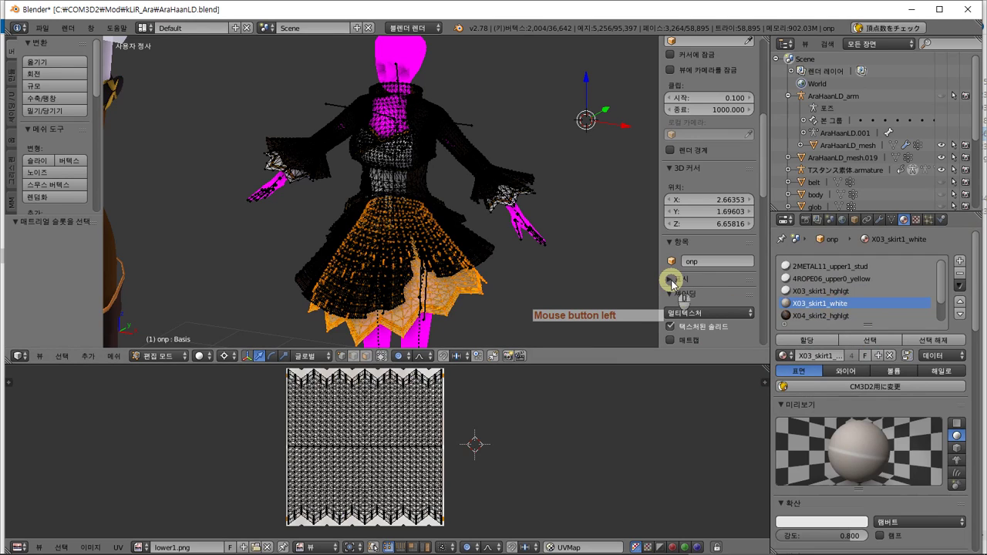
left_click(818, 291)
left_click(827, 339)
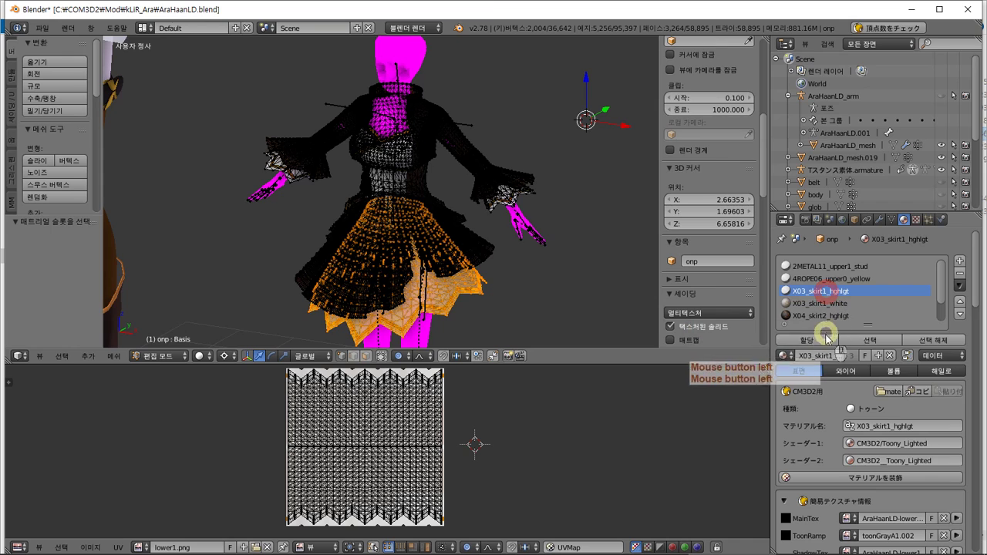
Check whether X03_skirt1_white still holds any faces and try to remove its material slot.
left_click(848, 303)
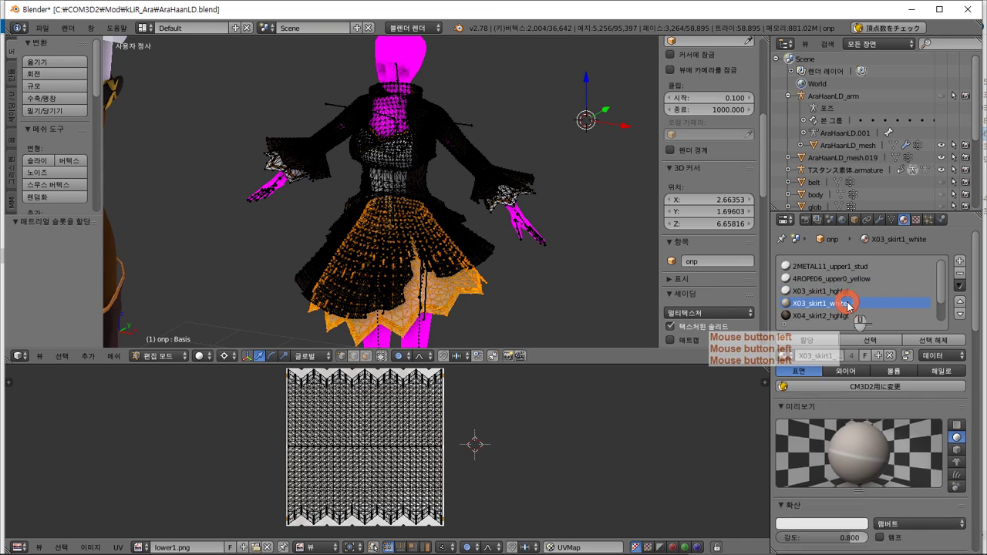
left_click(885, 337)
left_click(862, 337)
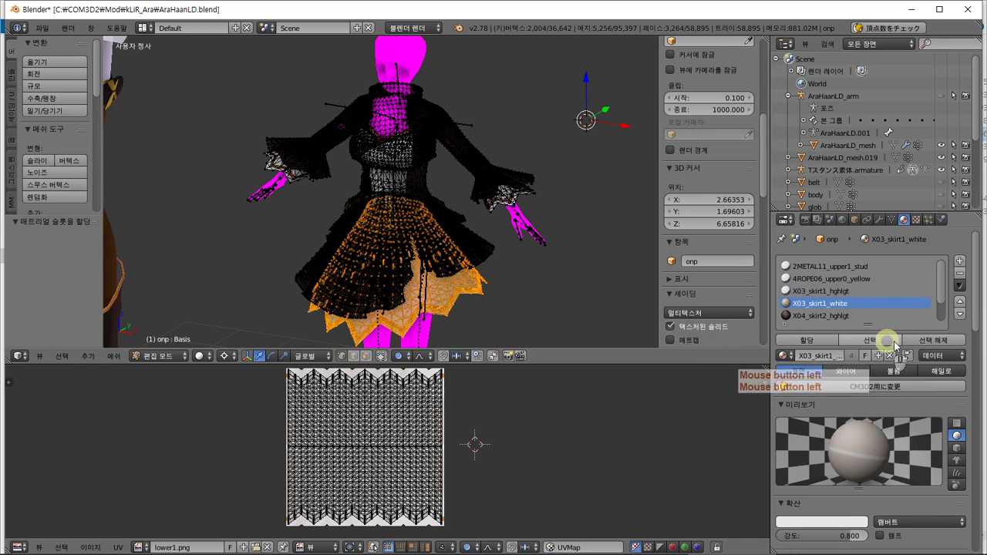
key("a")
left_click(877, 337)
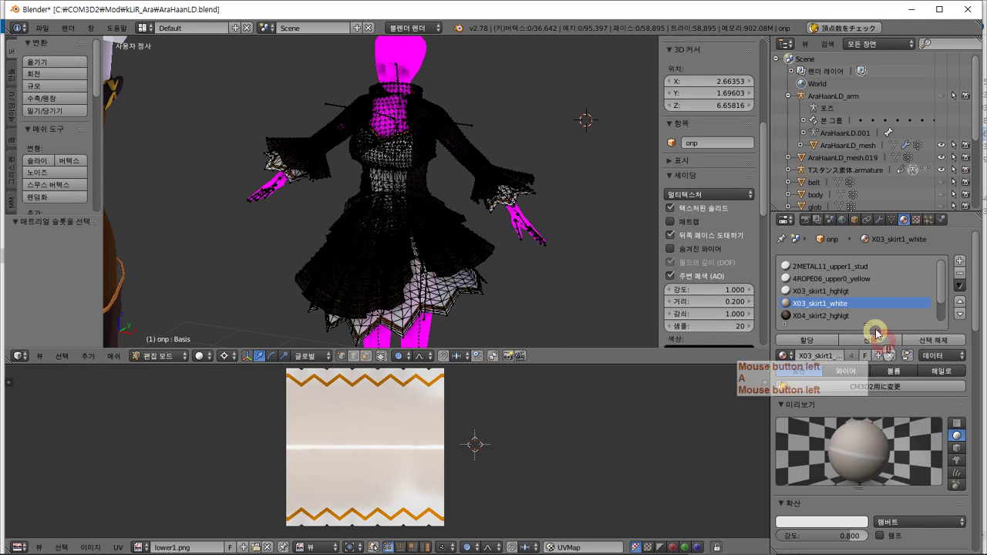
left_click(959, 273)
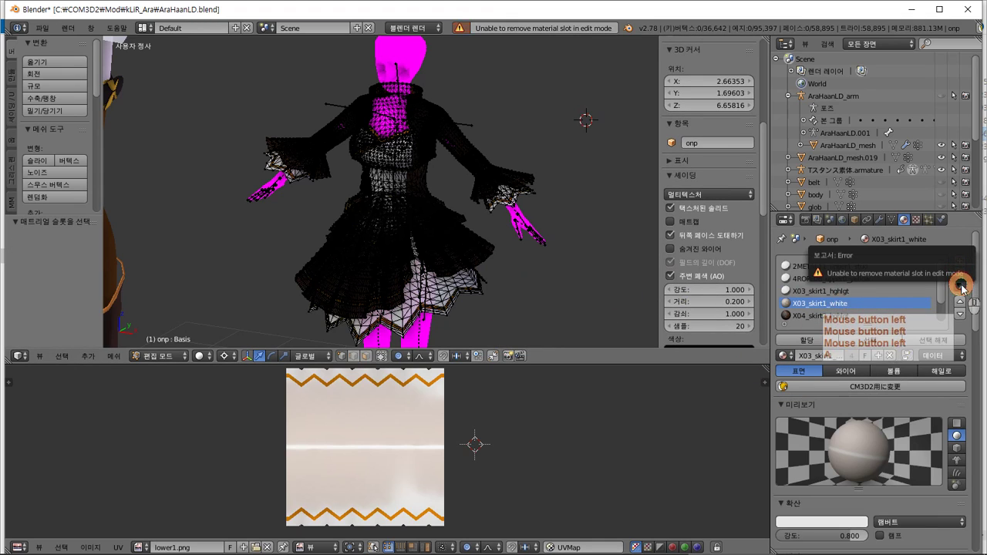
left_click(960, 285)
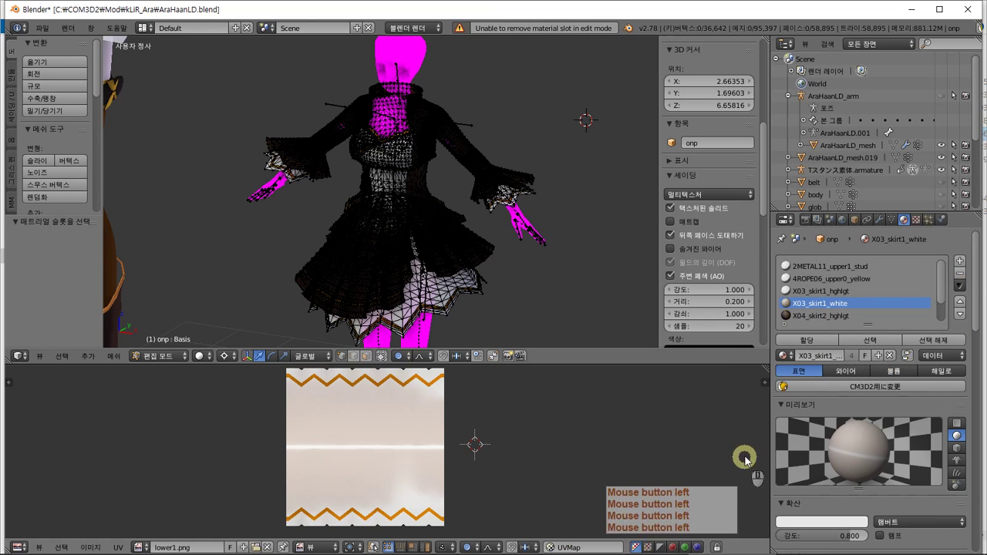
Highlight the faces of X04_skirt2_hghlgt, deselect them, and convert the material to a CM3D2 toon material.
left_click(819, 315)
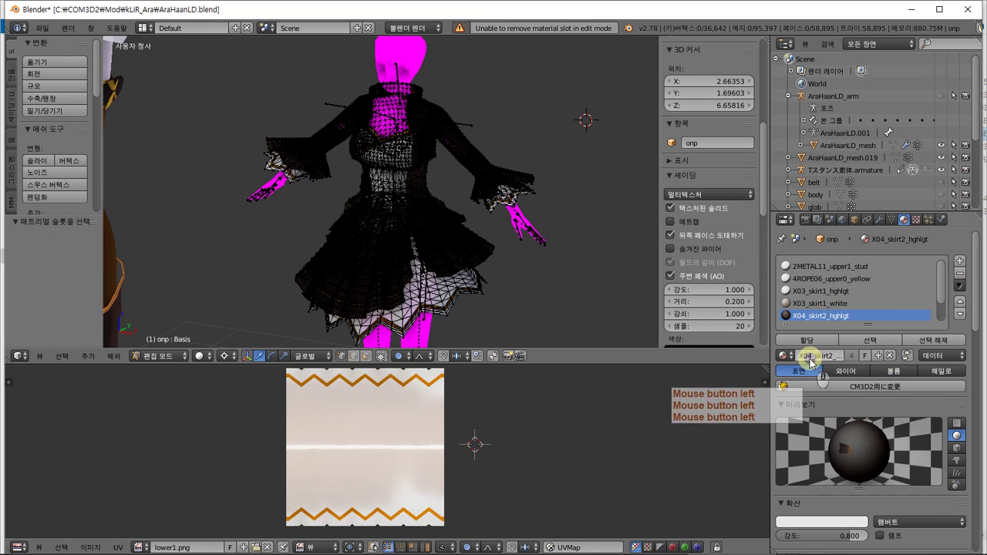
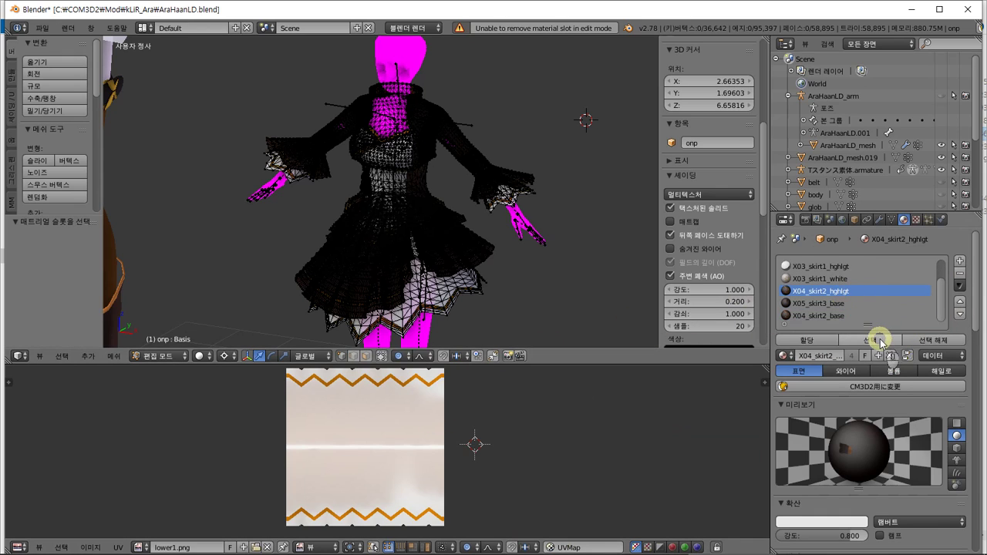
left_click(879, 342)
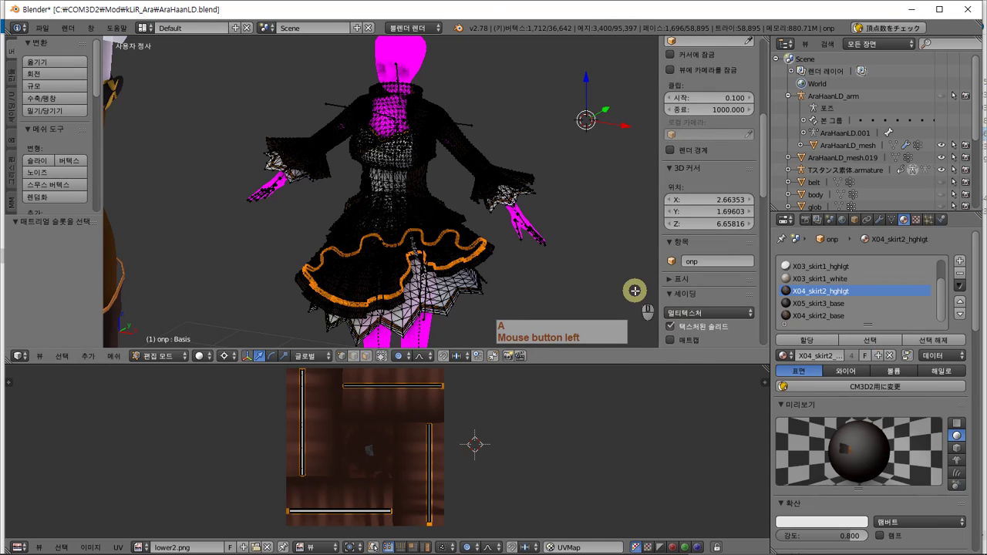
scroll(671, 301, "down", 4)
key("a")
left_click(927, 392)
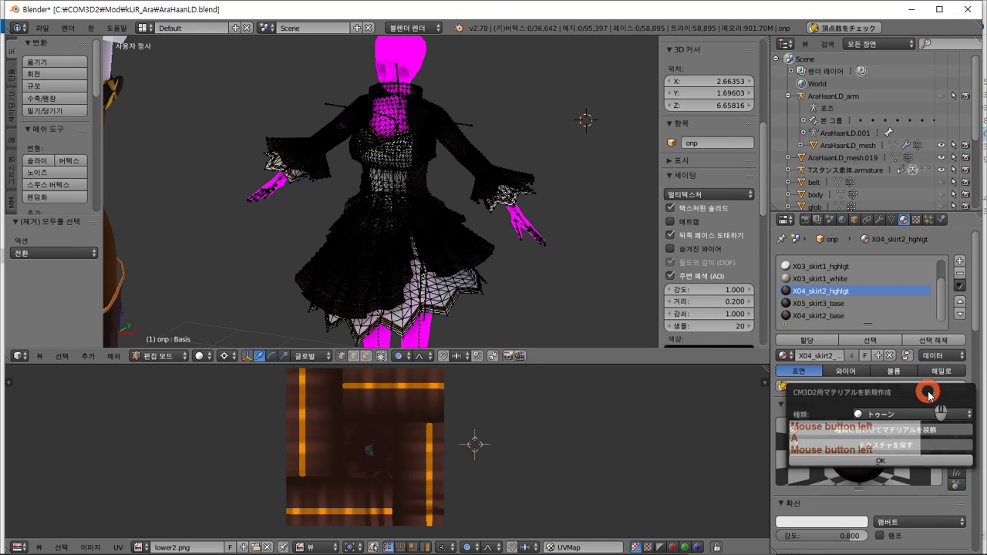
left_click(932, 460)
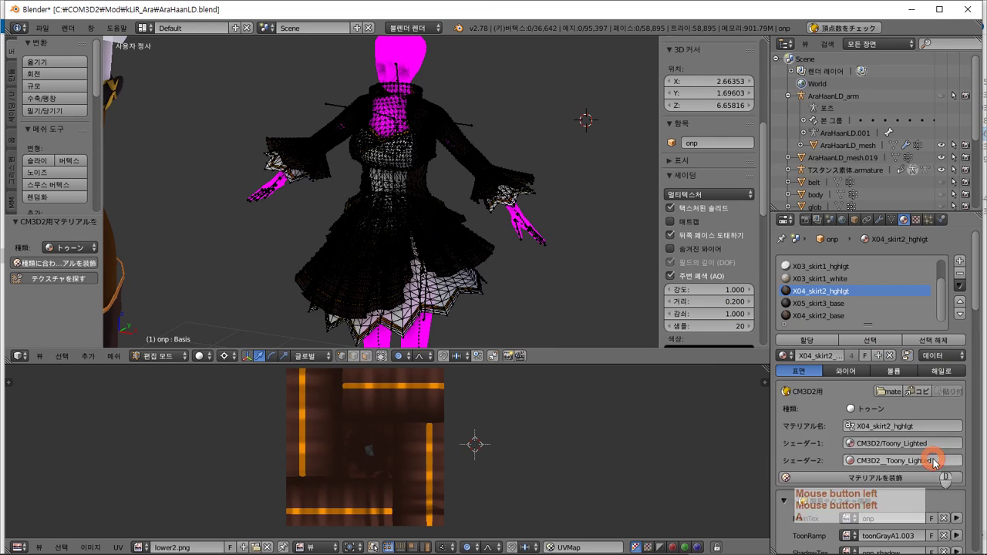
Undo the last two operations and check the material and texture settings of X03_skirt1_white and X04_skirt2_hghlgt.
key("ctrl+z")
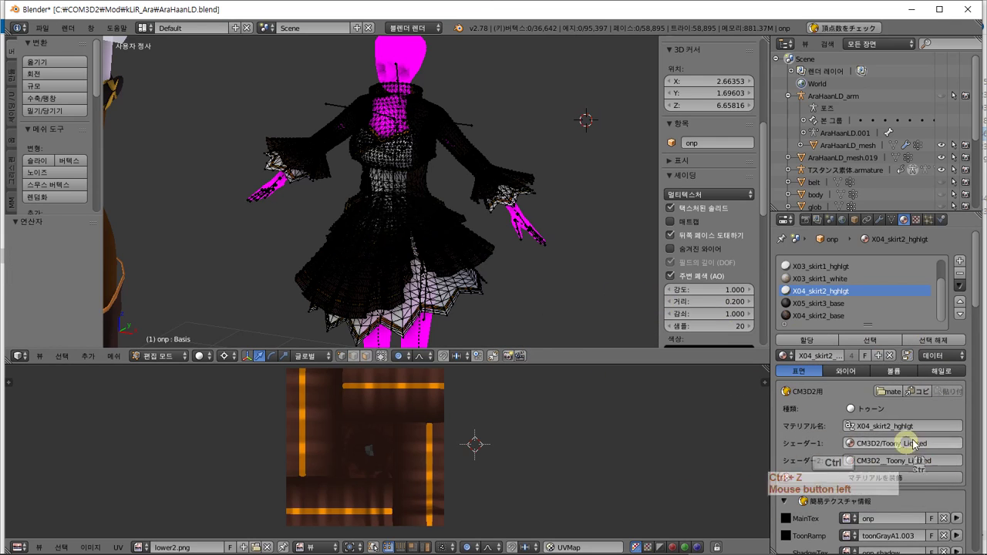
key("ctrl+z")
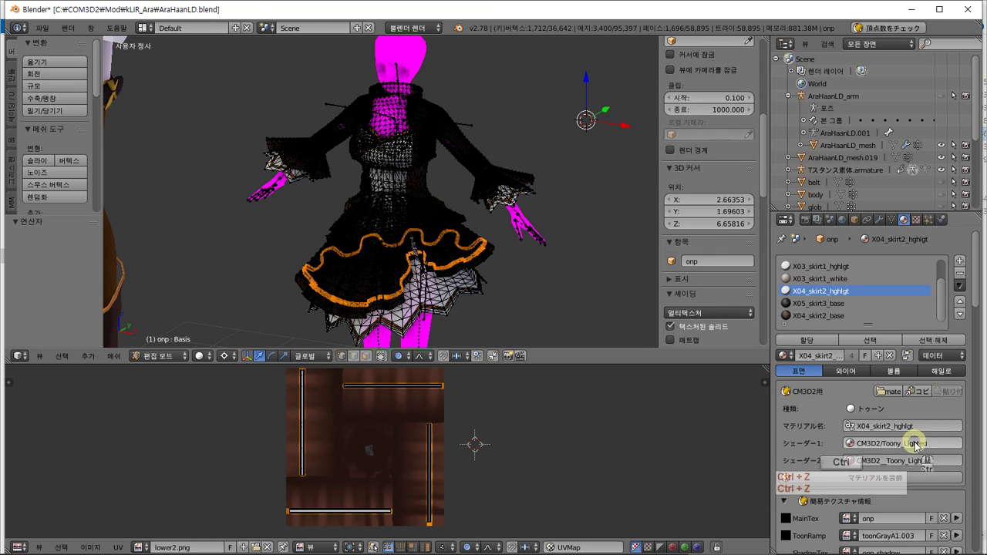
left_click(837, 301)
left_click(835, 289)
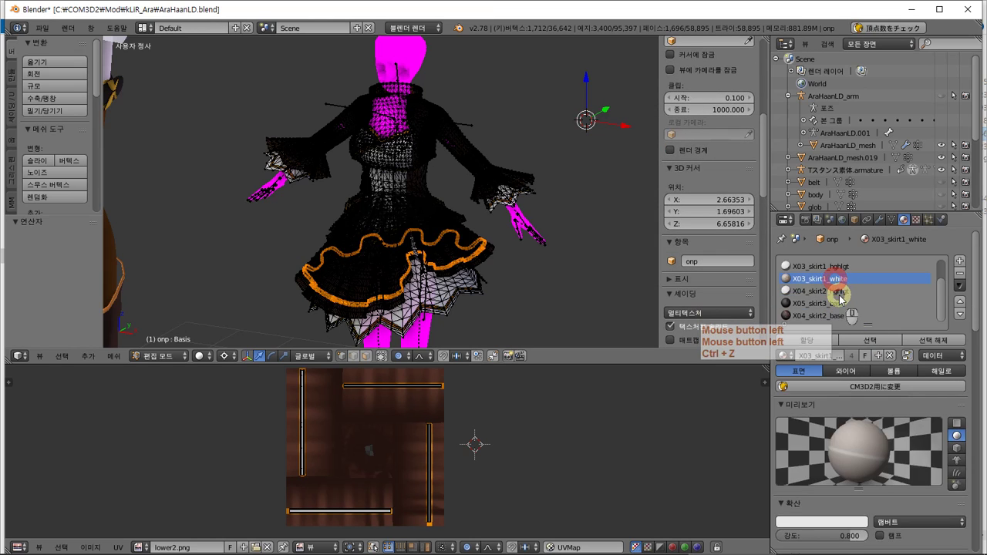
left_click(916, 220)
left_click(916, 220)
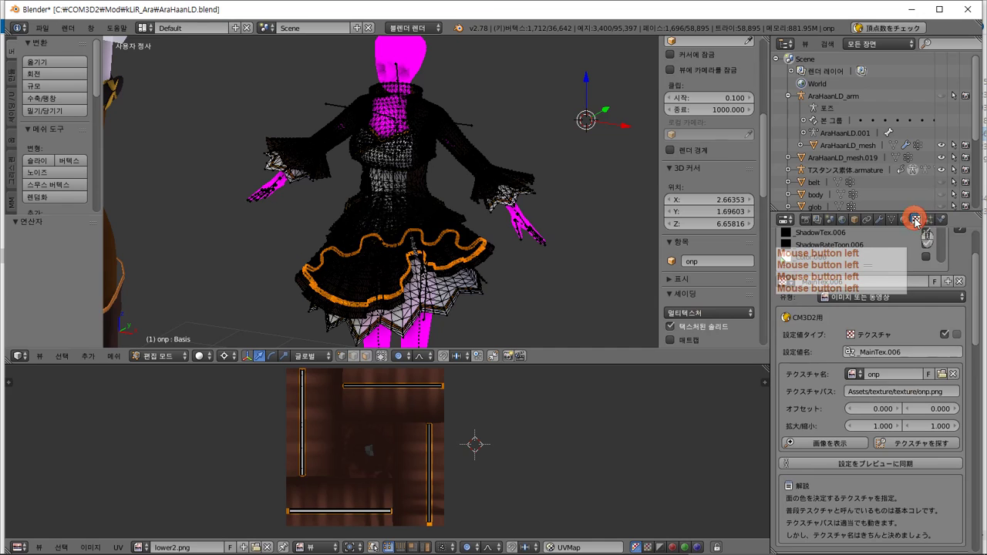
left_click(904, 220)
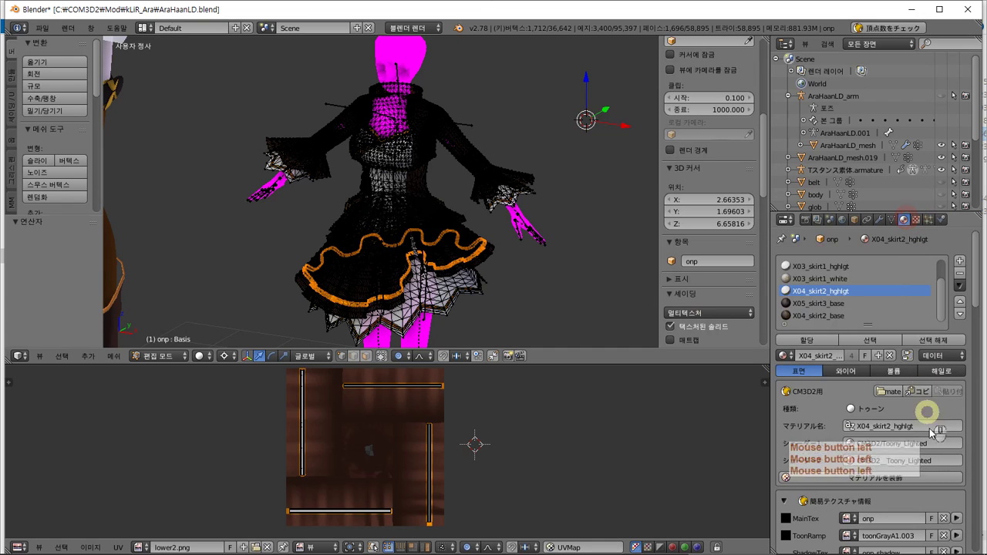
scroll(932, 476, "down", 3)
Copy the base name of AraHaanLD-lower2.png in the kLiR_Ara folder and return to Blender.
key("alt+Tab")
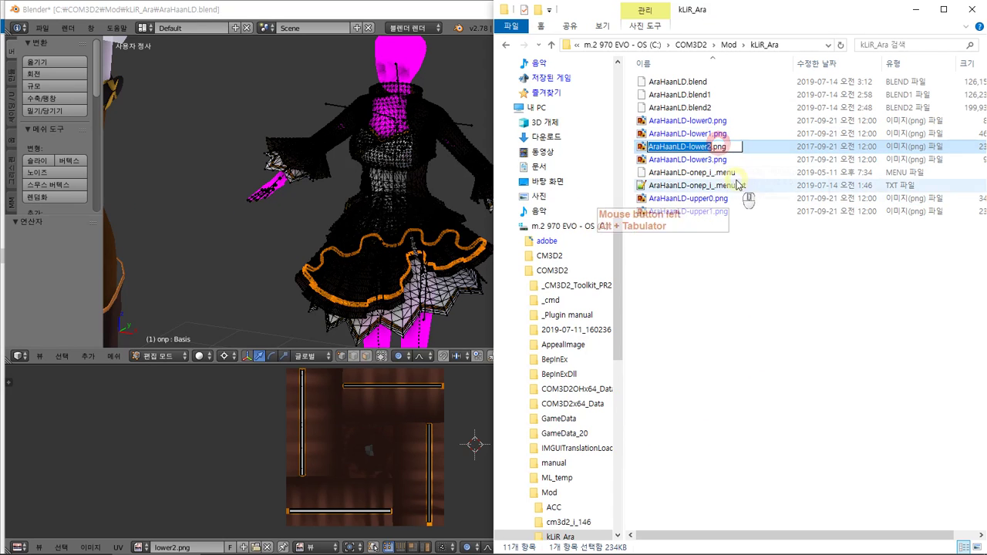
left_click(693, 146)
key("F2")
key("ctrl+c")
left_click(754, 288)
right_click(685, 147)
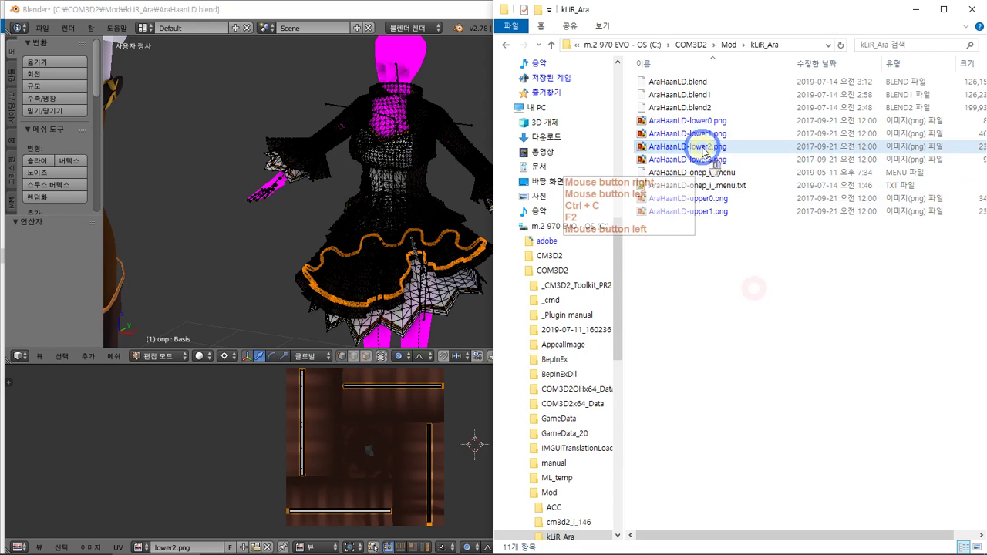
left_click(674, 332)
left_click(463, 9)
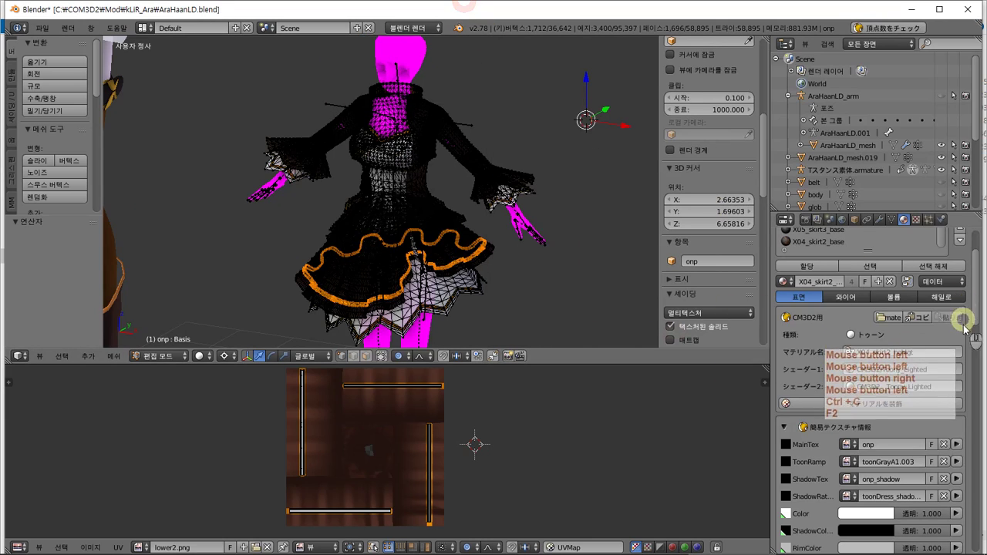
Clear the face selection and highlight the faces of X03_skirt1_hghlgt to check which texture they use.
left_click(819, 265)
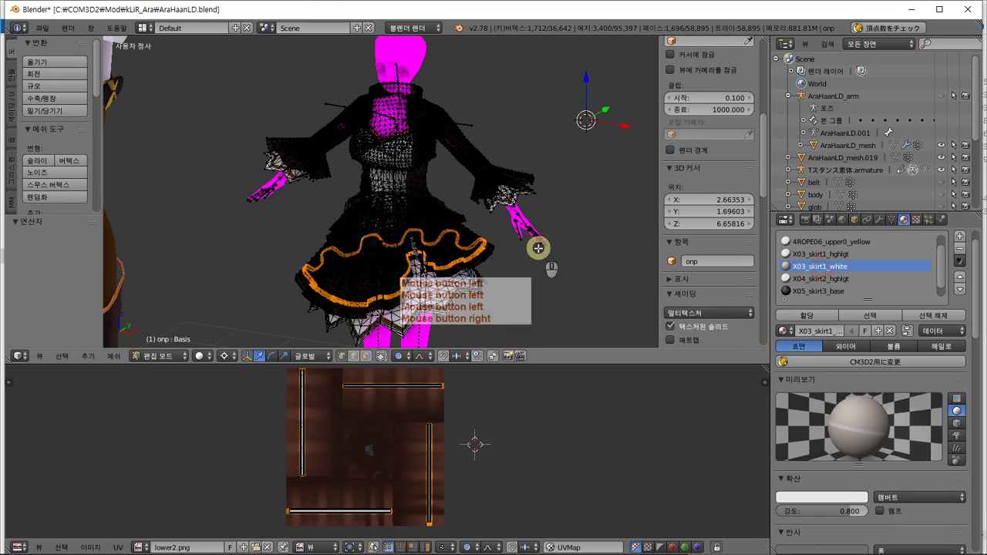
key("a")
scroll(700, 282, "down", 4)
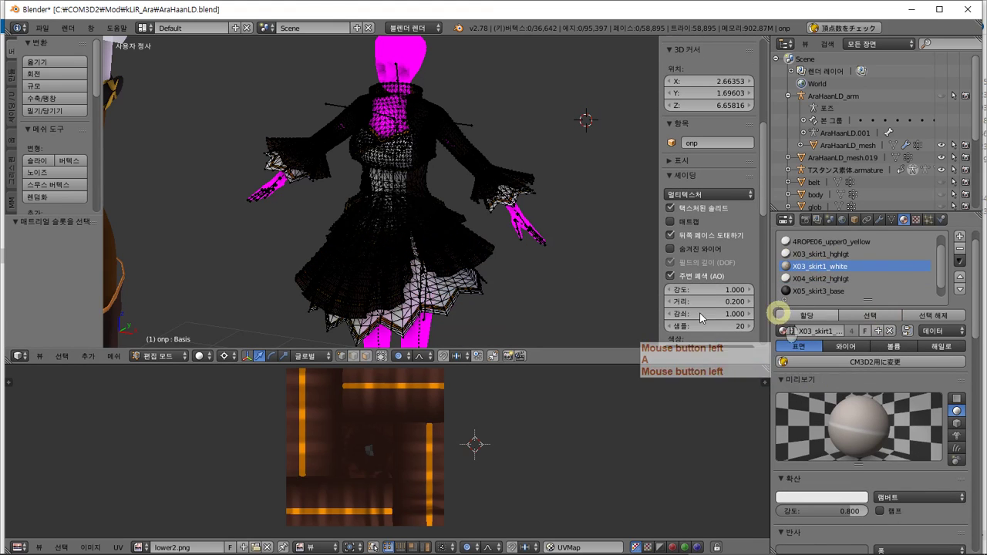
left_click(867, 253)
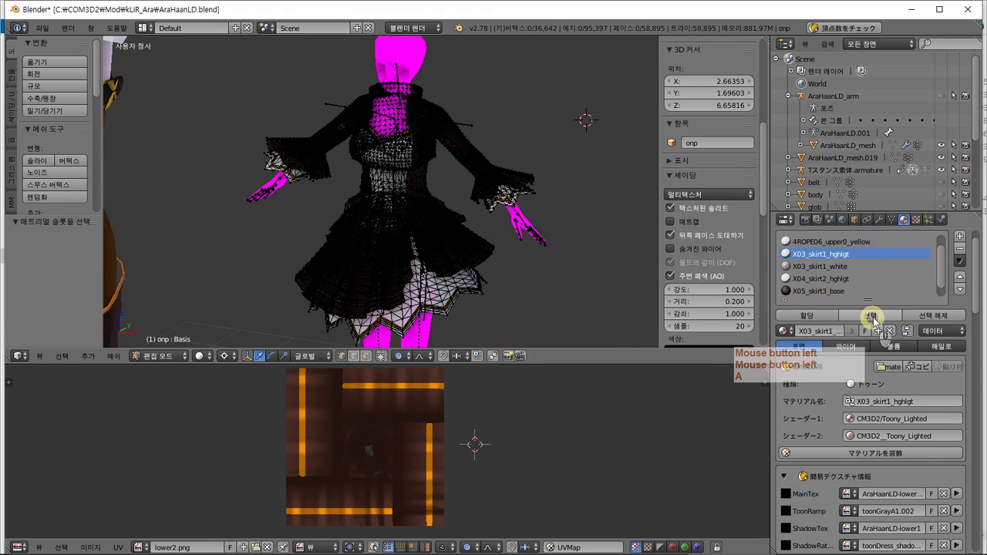
left_click(869, 315)
key("a")
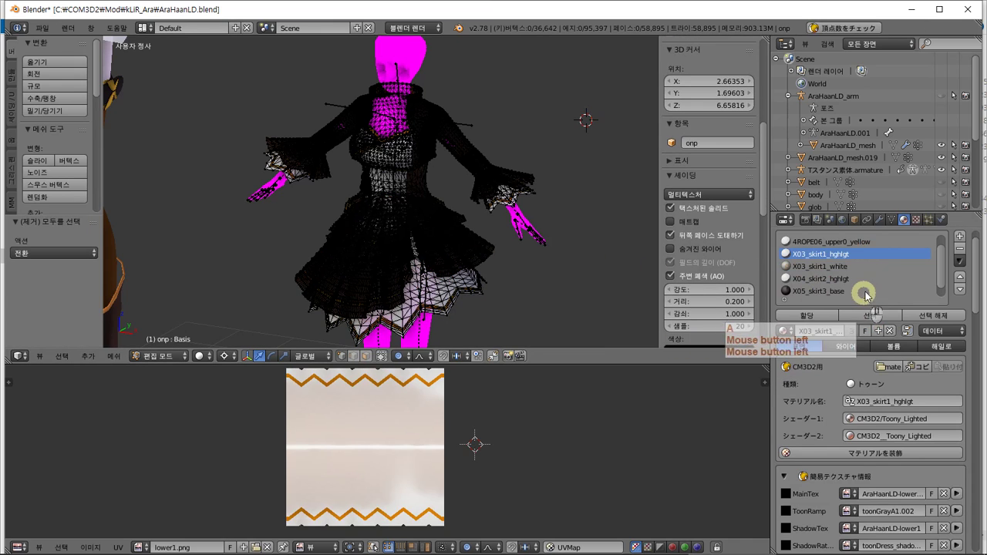
Check the faces of X04_skirt2_hghlgt and rename its MainTex and ShadowTex images to AraHaanLD-lower2.
left_click(819, 278)
left_click(870, 315)
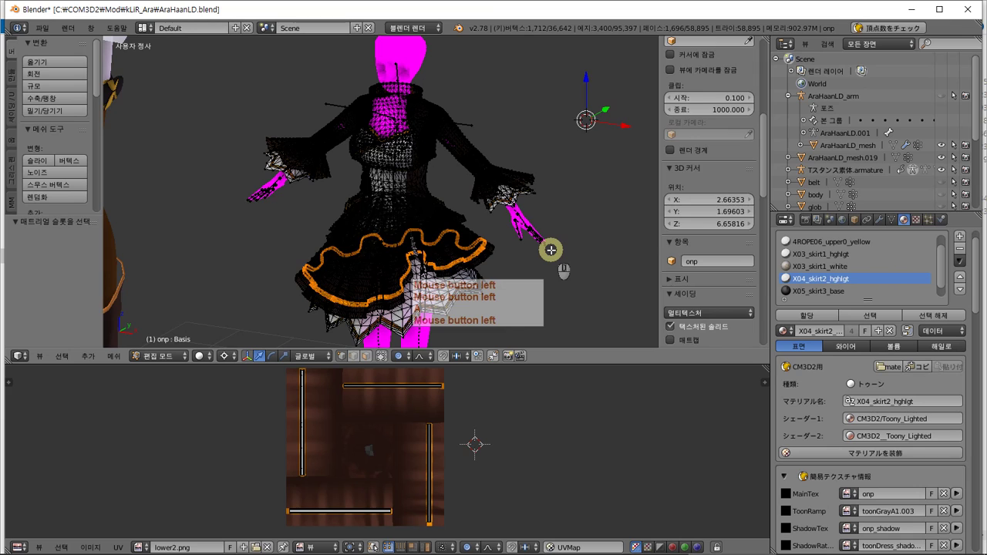
key("a")
key("ctrl+v")
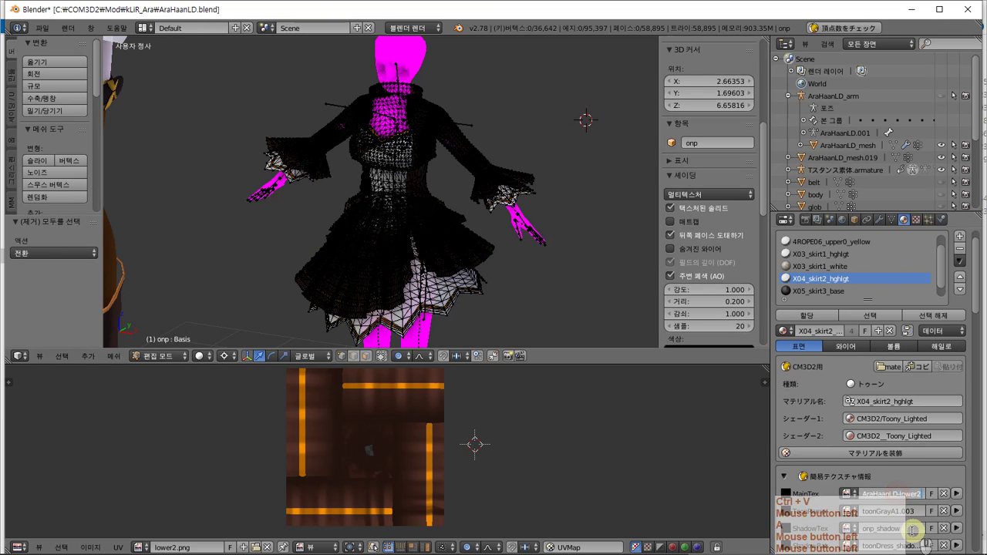
left_click(919, 530)
key("ctrl+v")
left_click(844, 280)
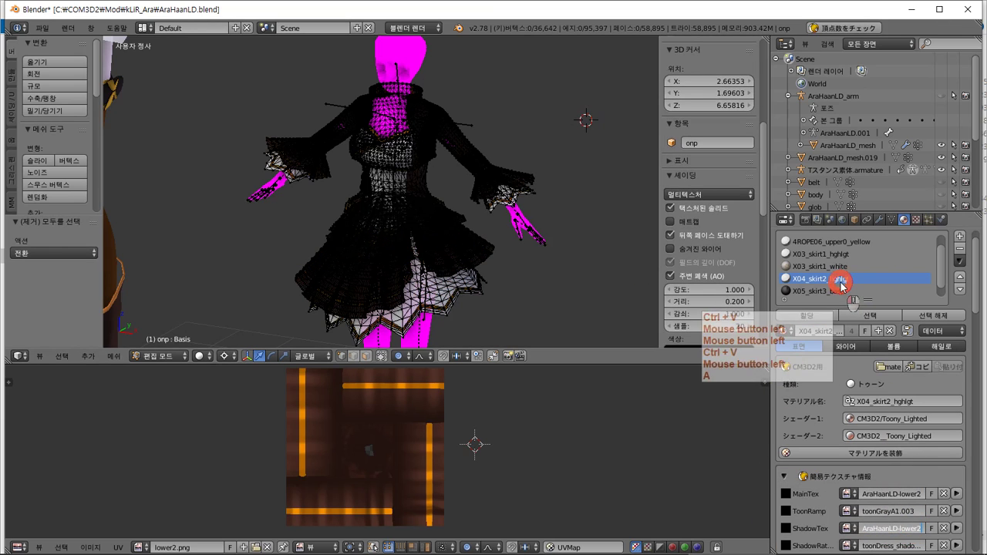
Check which image X05_skirt3_base uses and convert it to a CM3D2 toon material.
left_click(830, 292)
left_click(913, 220)
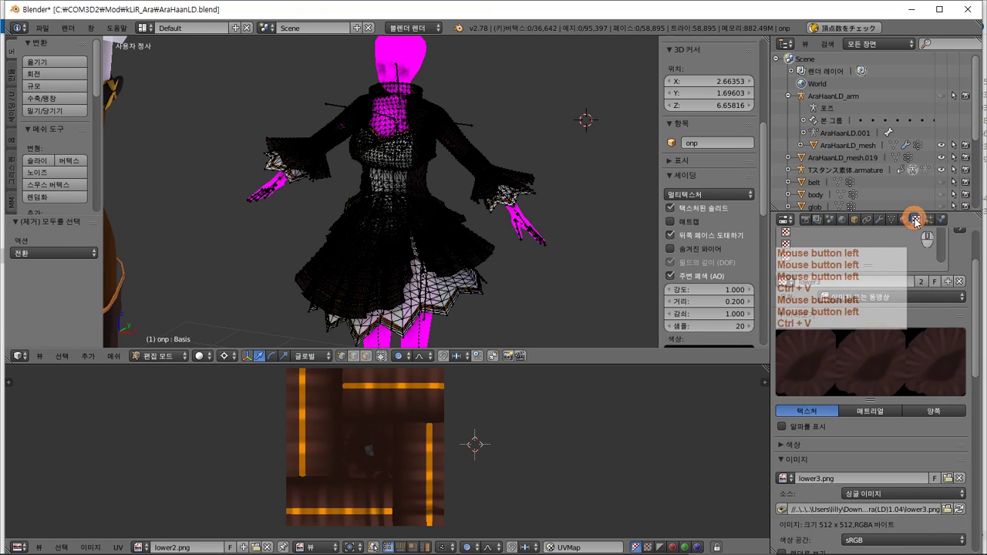
left_click(904, 220)
left_click(866, 359)
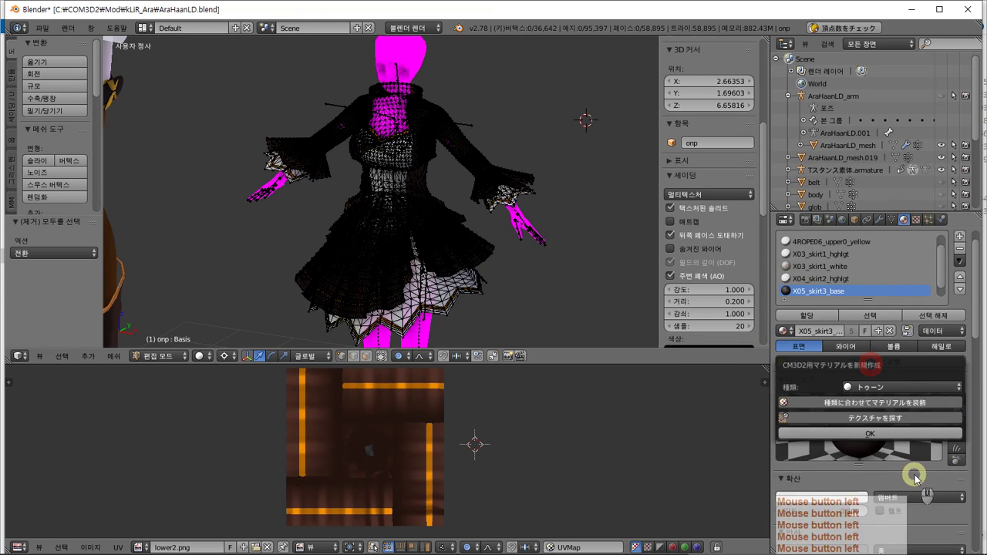
left_click(870, 433)
Switch to the kLiR_Ara folder and copy the base name of AraHaanLD-lower3.png.
key("alt+Tab")
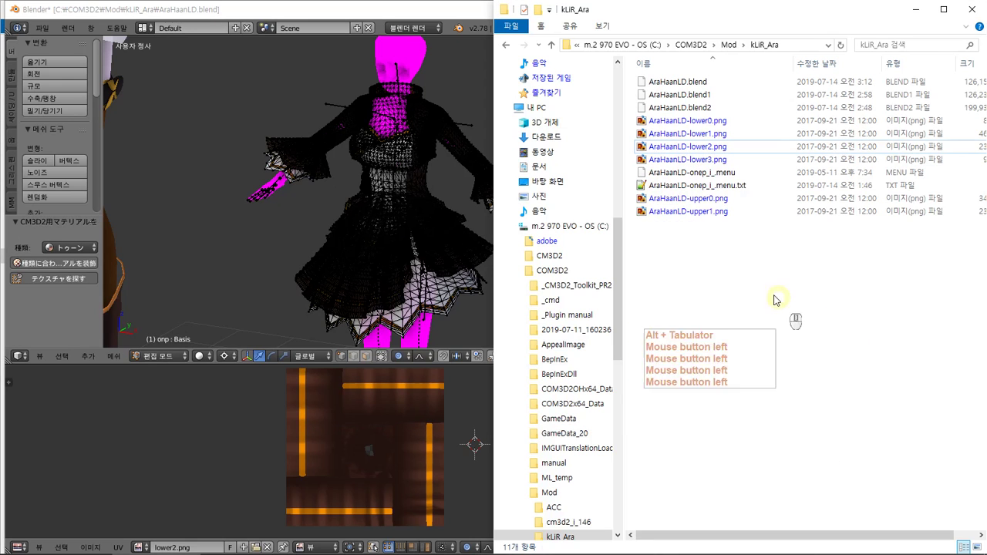
left_click(717, 160)
key("F2")
key("ctrl+c")
Return to Blender and rename the MainTex and ShadowTex images of X05_skirt3_base to AraHaanLD-lower3.
left_click(462, 16)
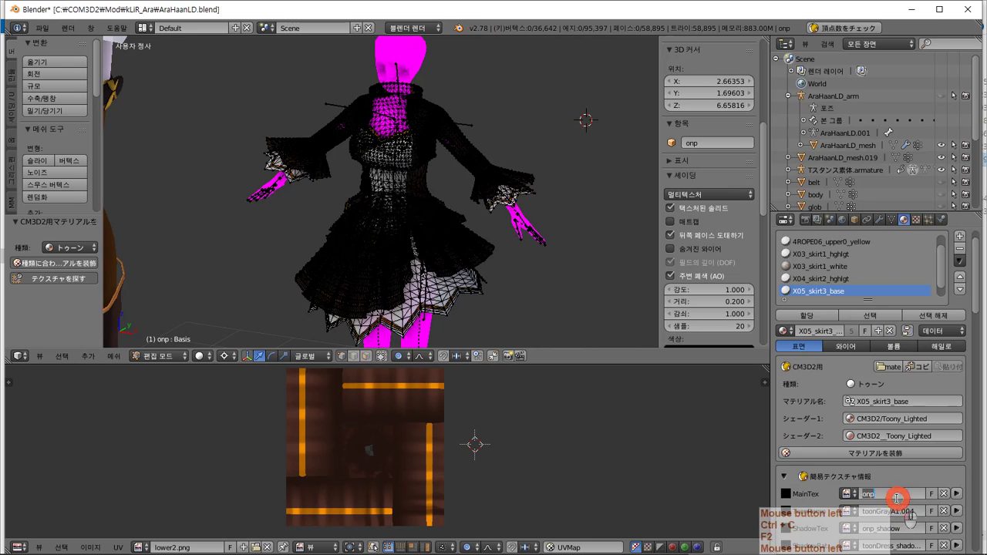
key("ctrl+v")
left_click(911, 536)
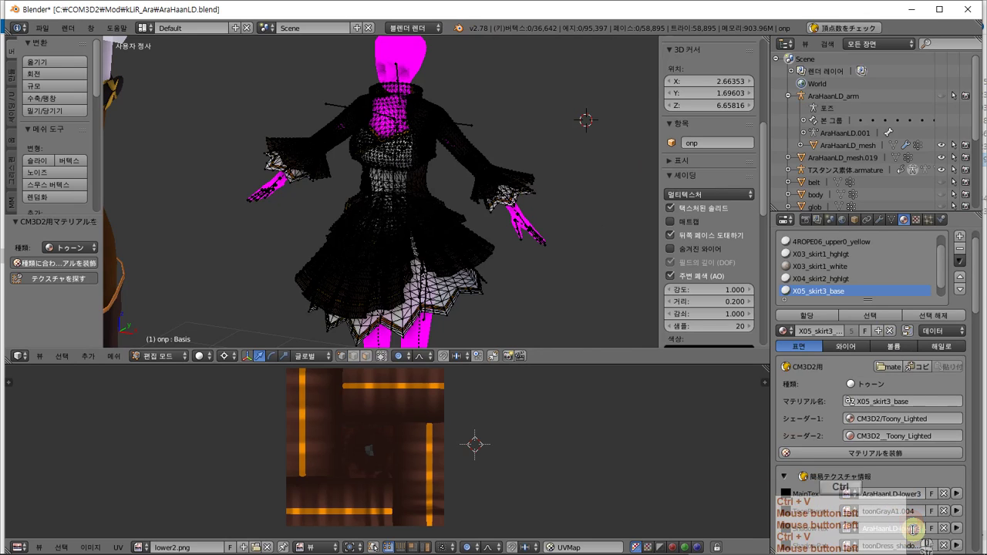
Check which image the X04_skirt2_base material uses as its texture.
left_click(912, 529)
left_click(856, 264)
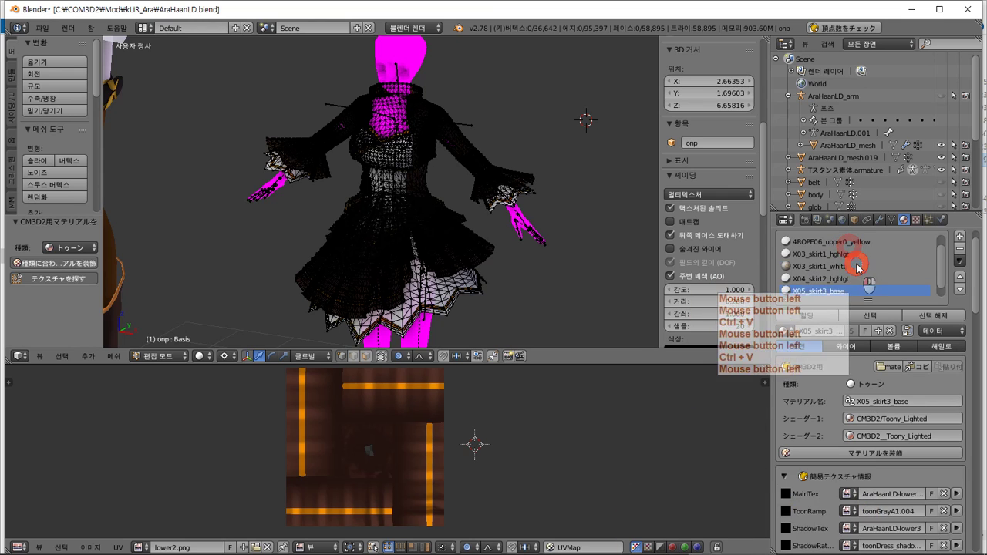
scroll(887, 283, "down", 1)
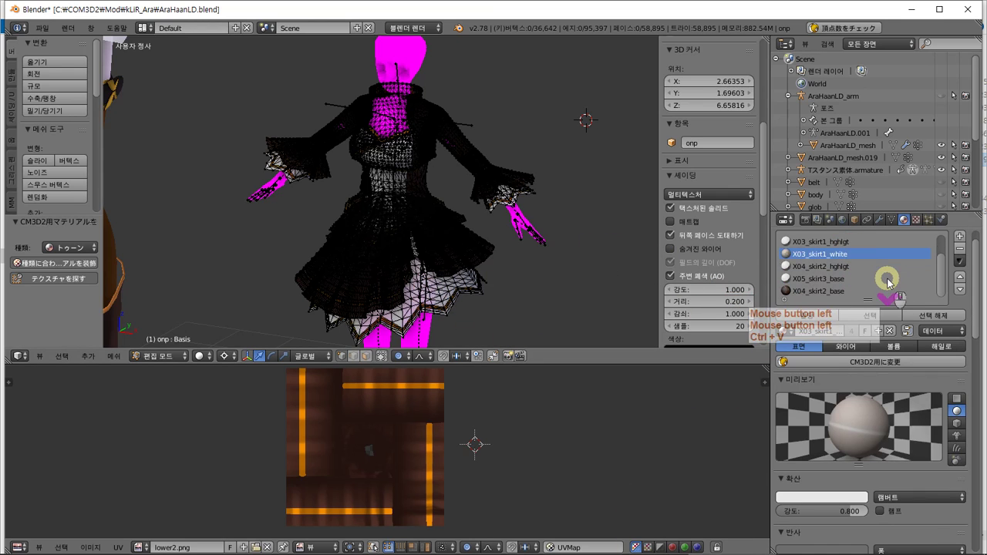
left_click(815, 291)
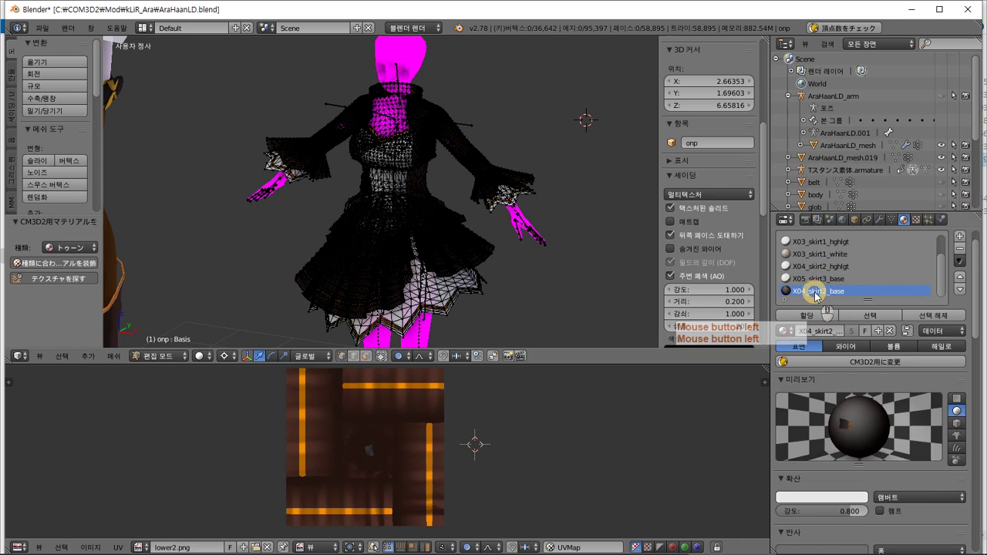
left_click(908, 333)
left_click(920, 220)
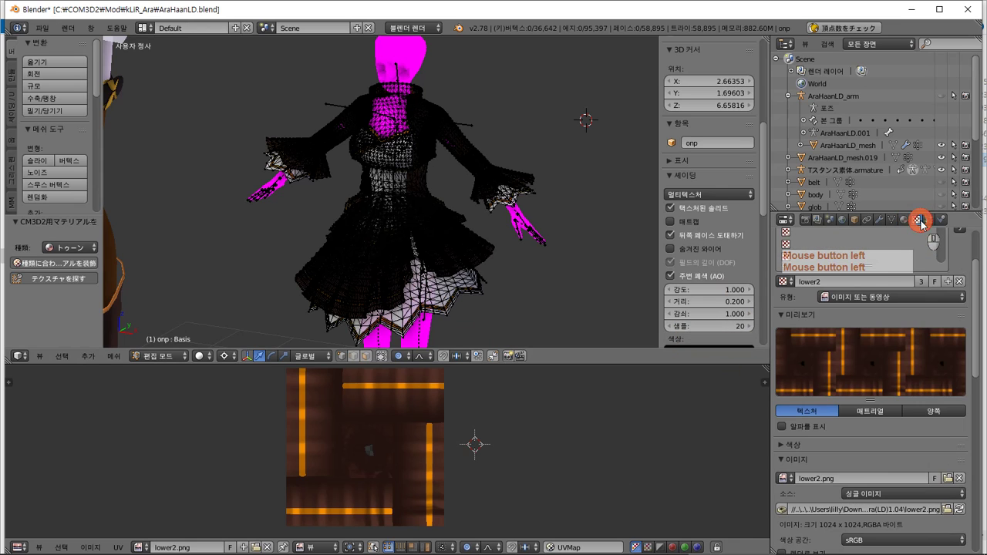
left_click(905, 221)
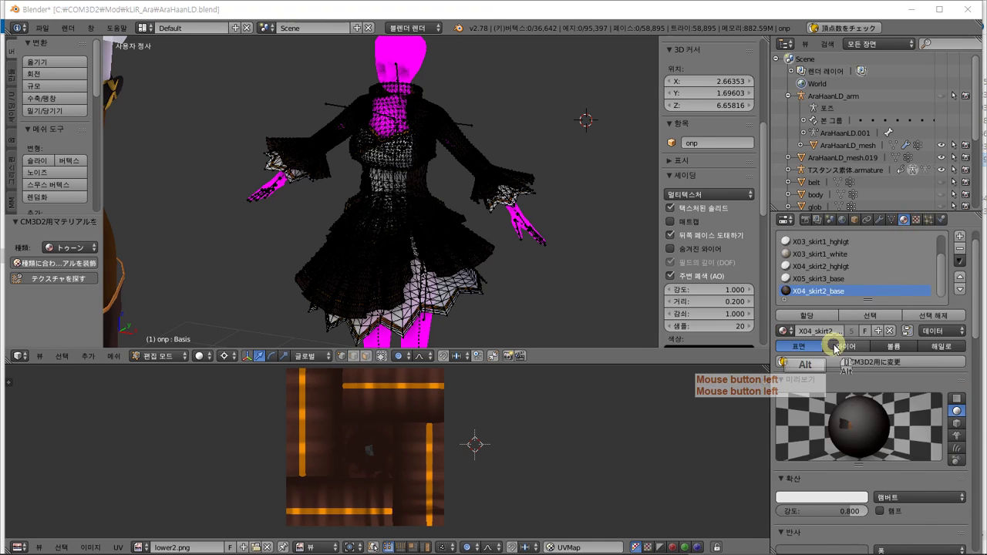
Switch to the kLiR_Ara folder, copy the base name of AraHaanLD-lower2.png and return to Blender.
key("alt+Tab")
left_click(690, 147)
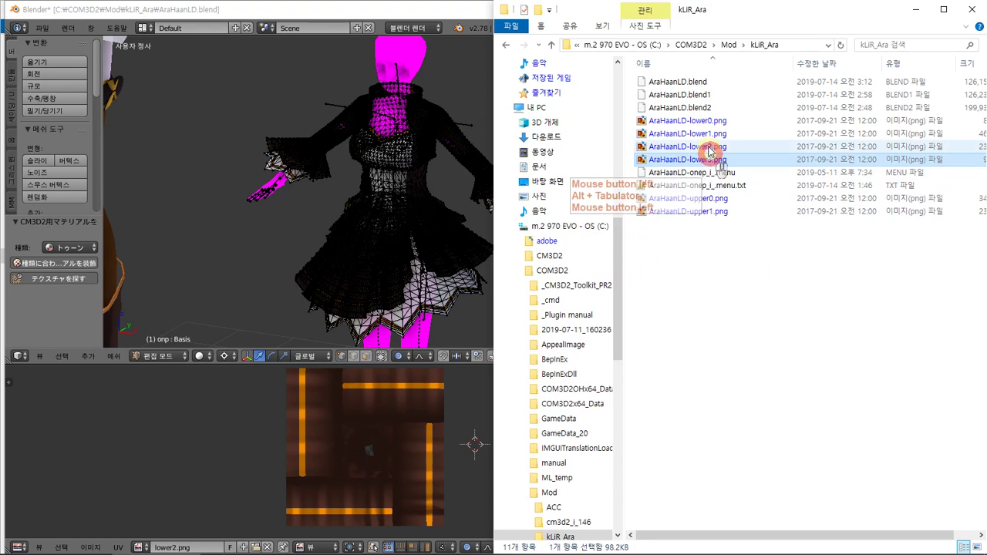
left_click(690, 146)
key("F2")
key("ctrl+c")
left_click(432, 9)
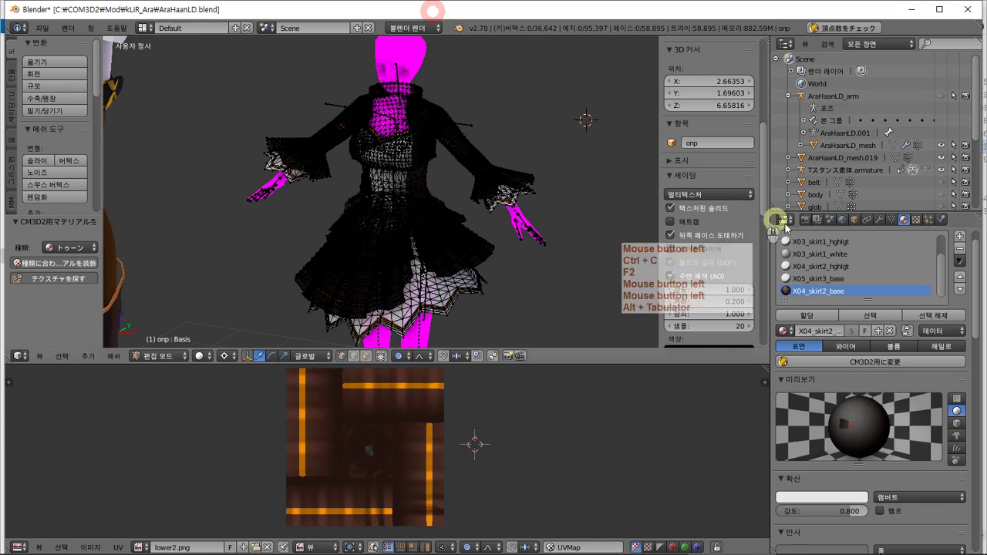
Reassign all faces of X04_skirt2_base to the X04_skirt2_hghlgt material and clear the selection.
left_click(879, 318)
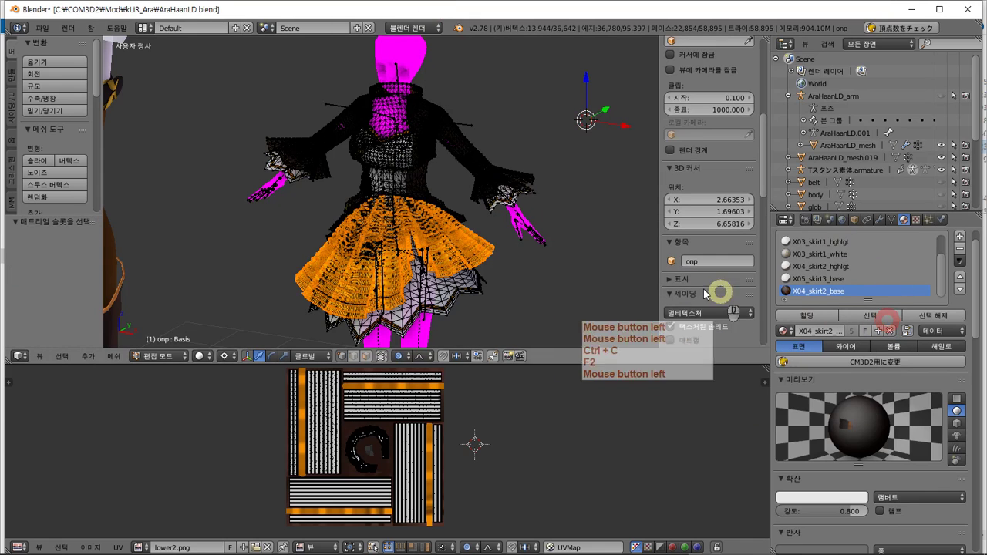
left_click(850, 291)
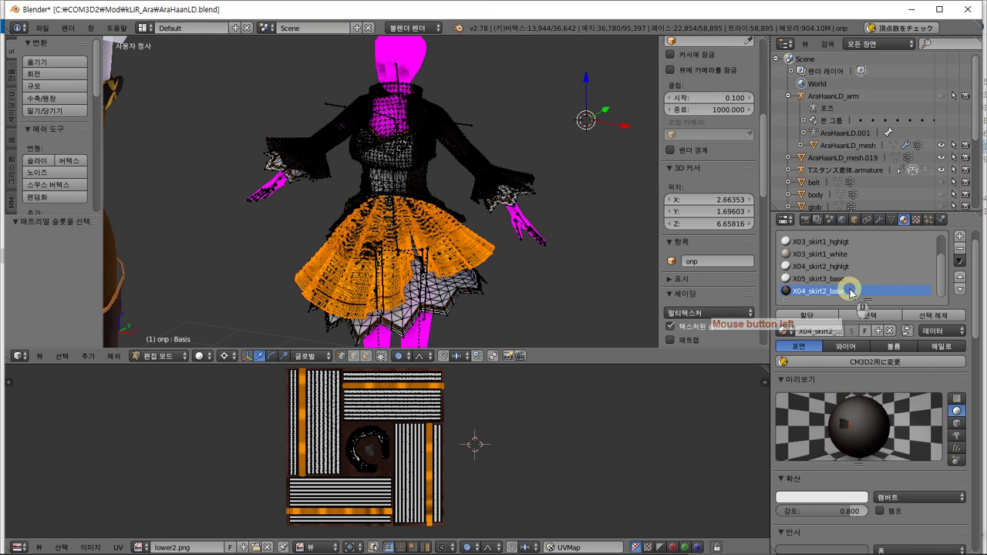
left_click(854, 267)
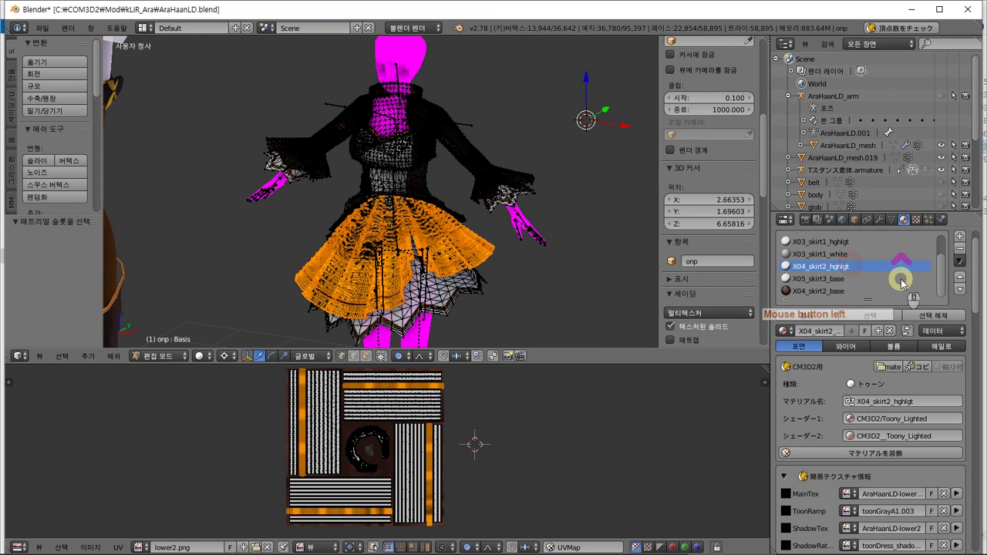
left_click(810, 316)
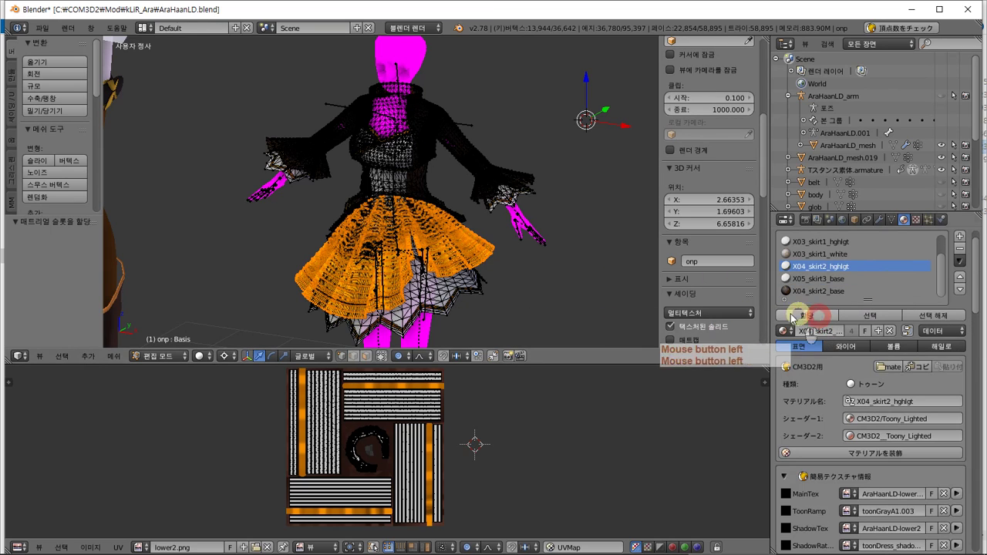
key("a")
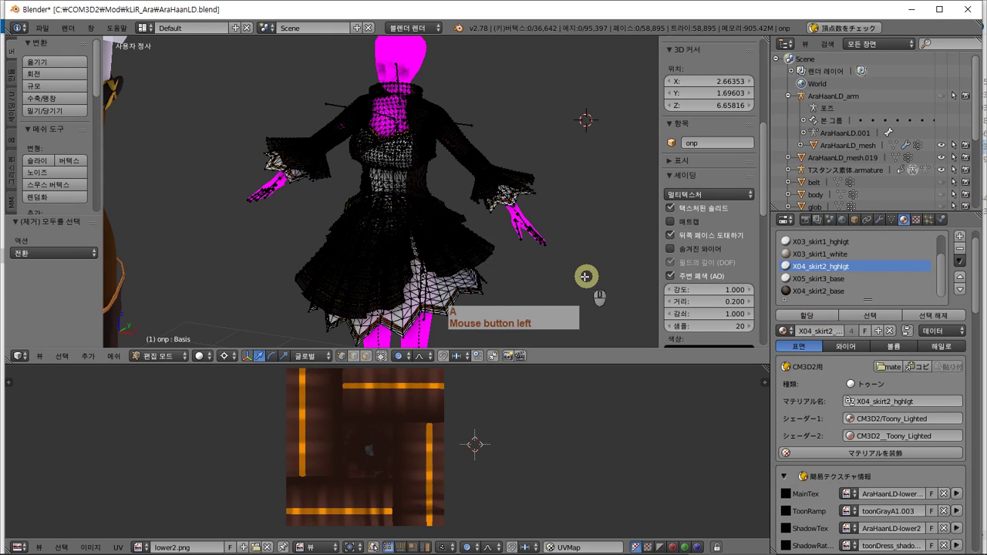
Check whether any faces still use X04_skirt2_base and return to Object Mode.
left_click(826, 291)
left_click(868, 315)
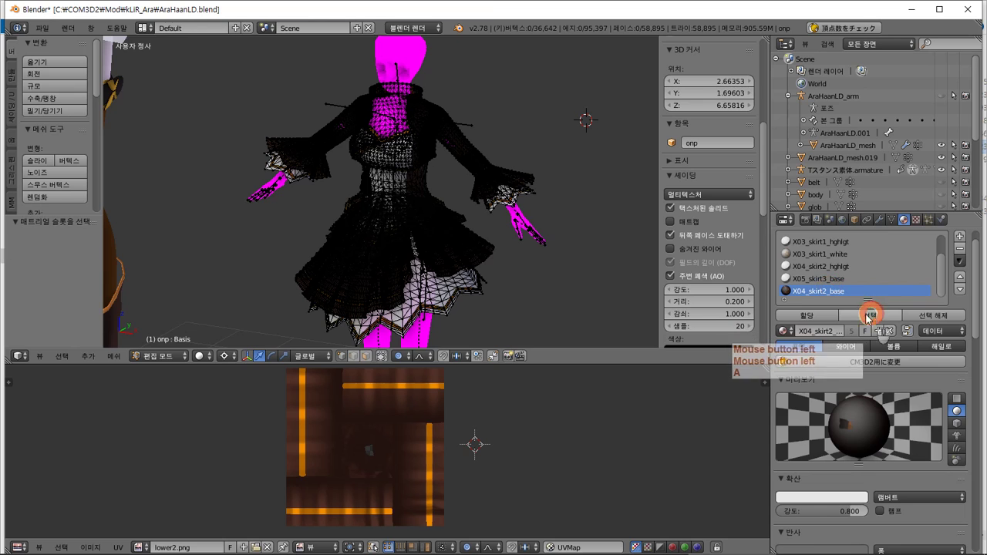
key("Tab")
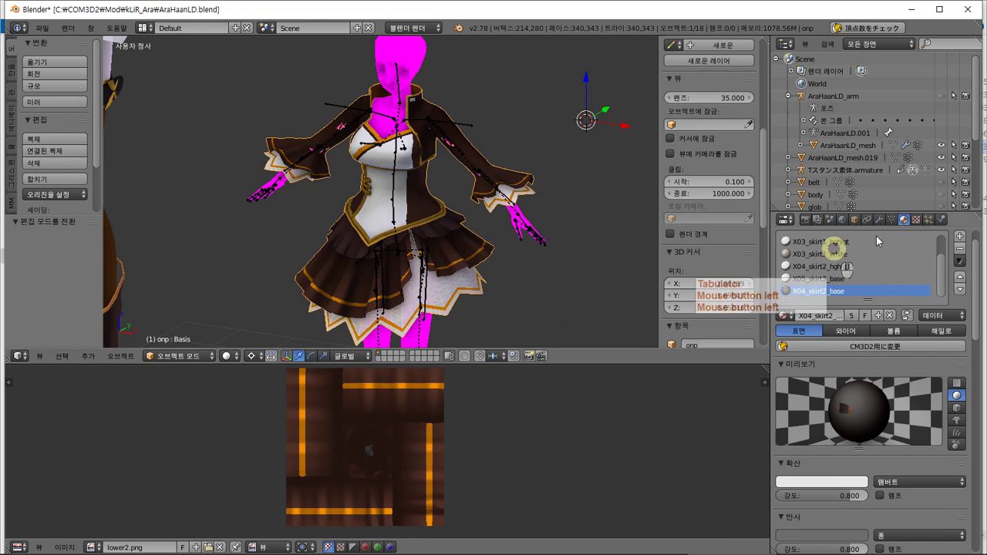
left_click(959, 262)
left_click(869, 291)
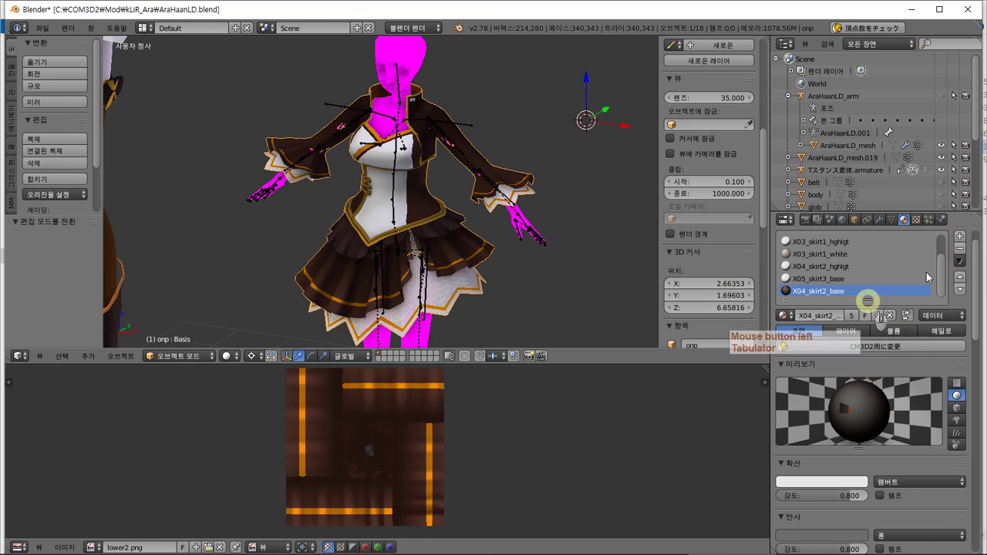
Save the project over the existing AraHaanLD.blend file.
left_click_drag(528, 374, 497, 307)
scroll(497, 306, "down", 3)
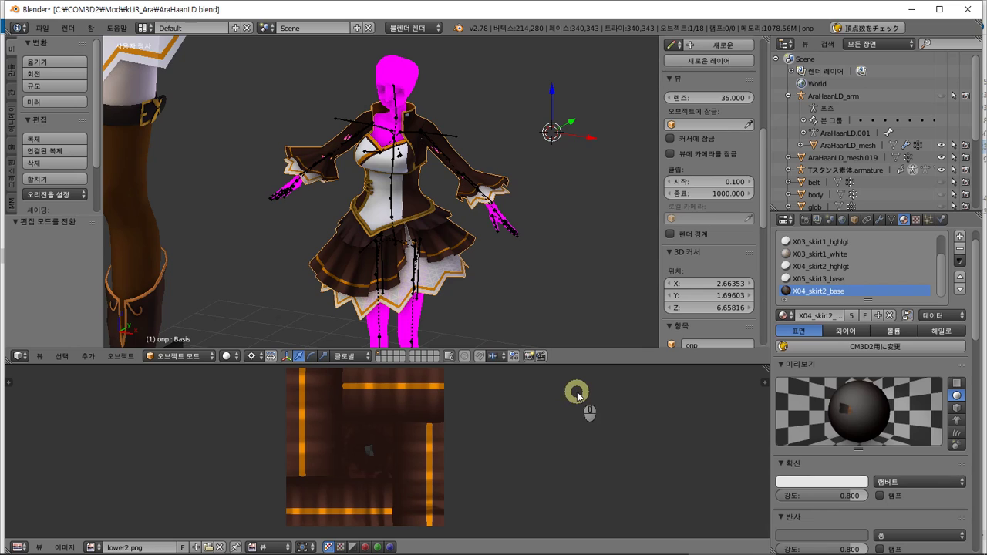
key("ctrl+s")
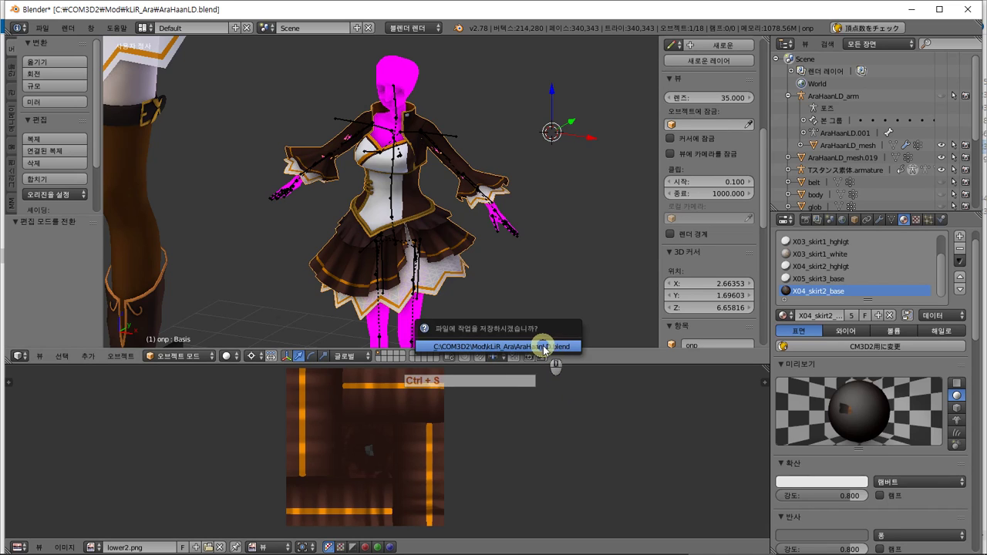
left_click(538, 346)
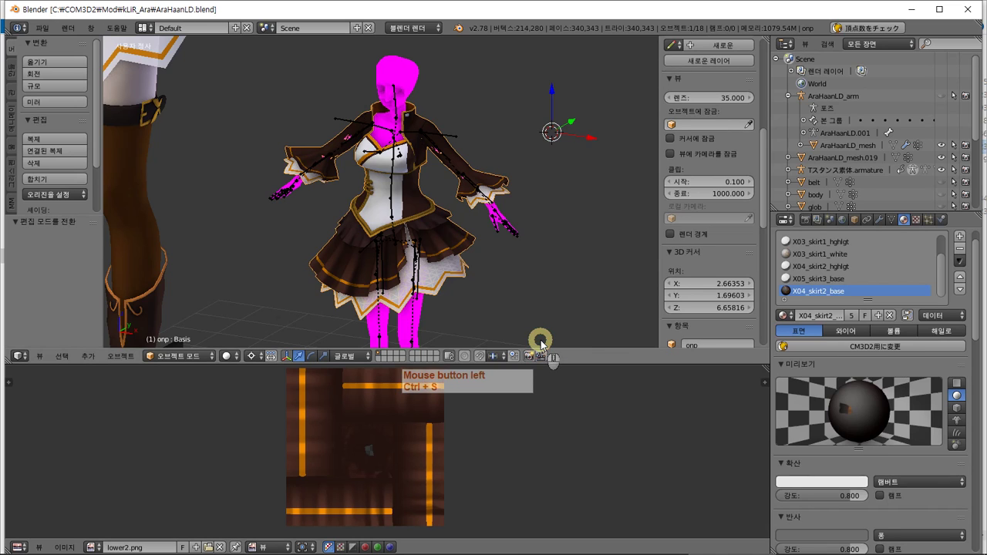
mouse_move(542, 269)
middle_mouse_down()
mouse_move(479, 270)
mouse_move(541, 264)
middle_mouse_up()
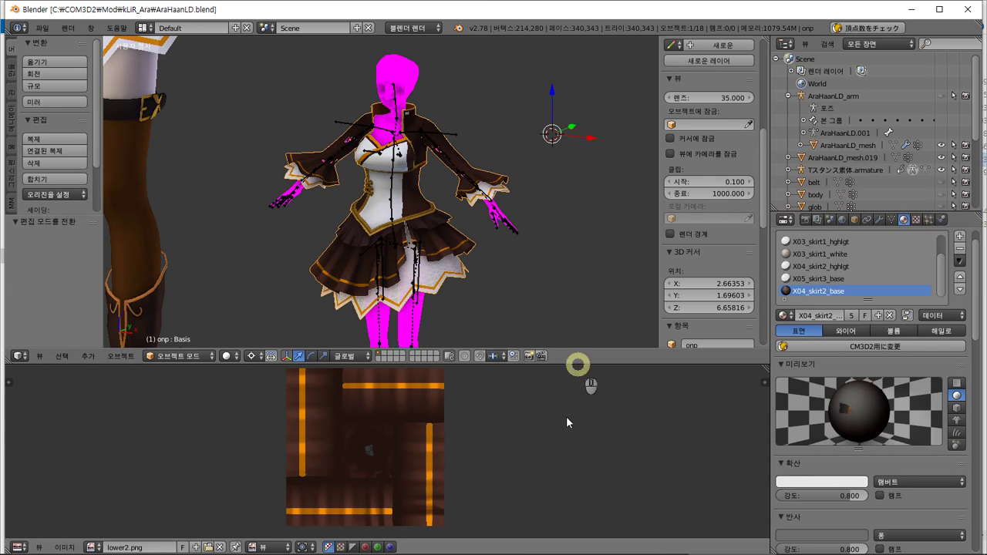
mouse_move(545, 547)
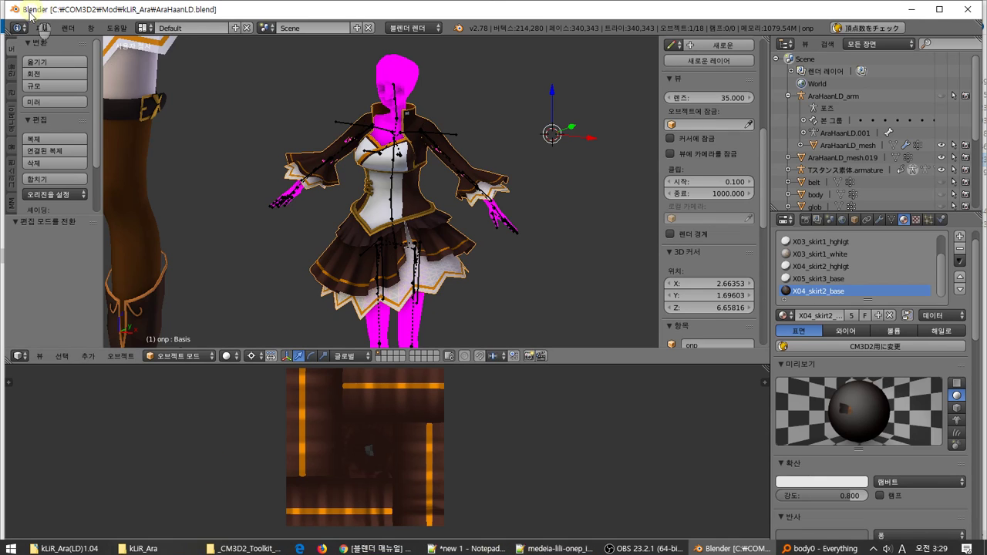
left_click(42, 28)
left_click(126, 249)
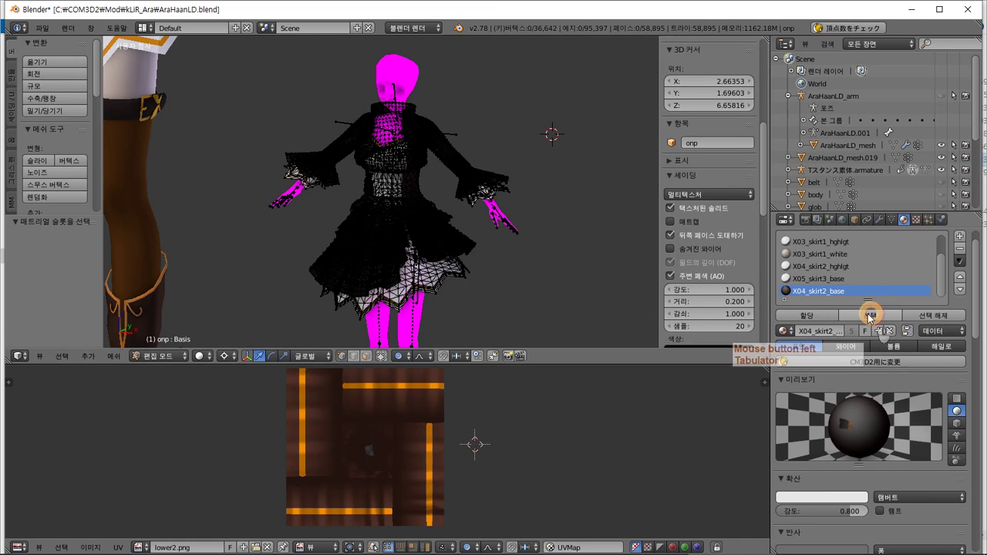
Remove the X04_skirt2_base and X03_skirt1_white material slots, checking the latter for assigned faces in Edit Mode first.
key("Tab")
left_click(960, 249)
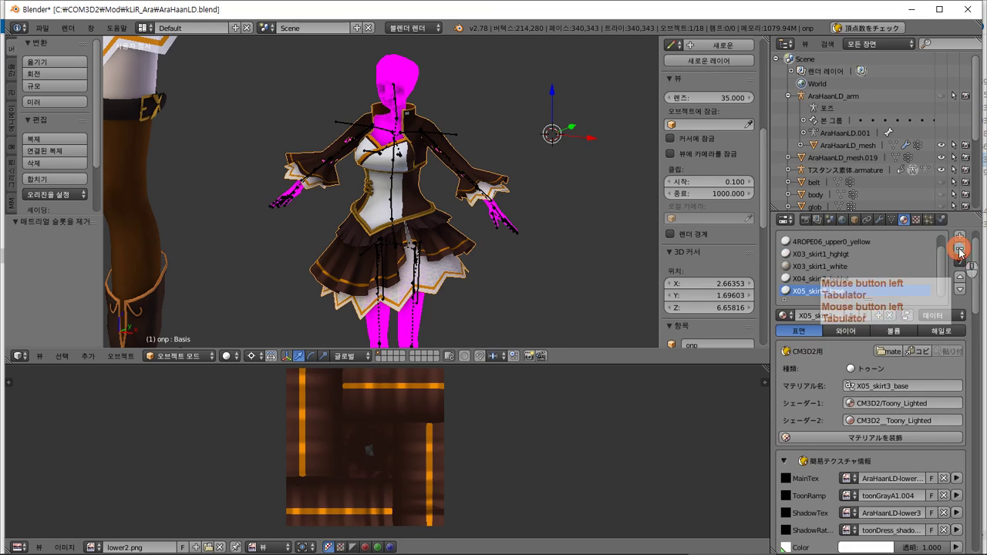
key("Tab")
left_click(840, 278)
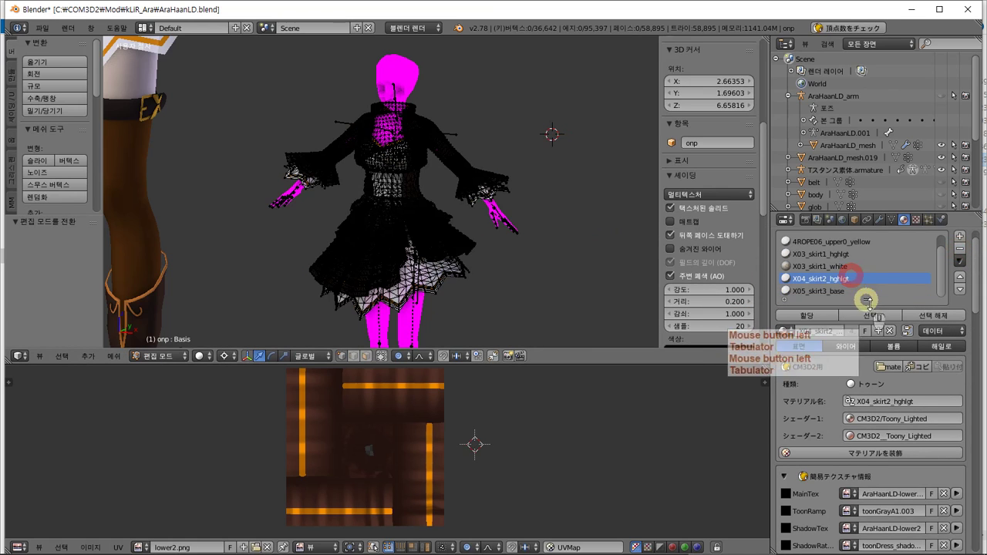
left_click(854, 266)
left_click(870, 315)
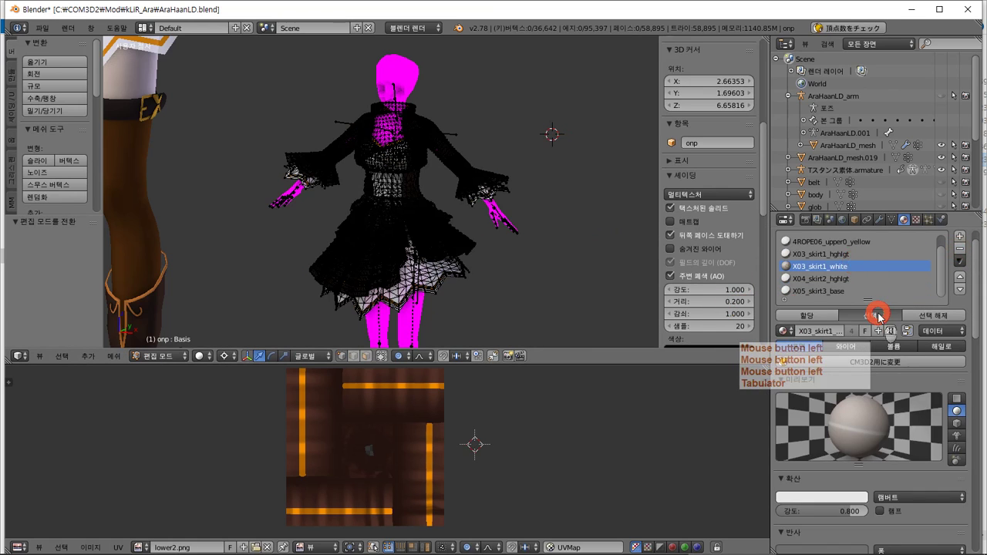
key("Tab")
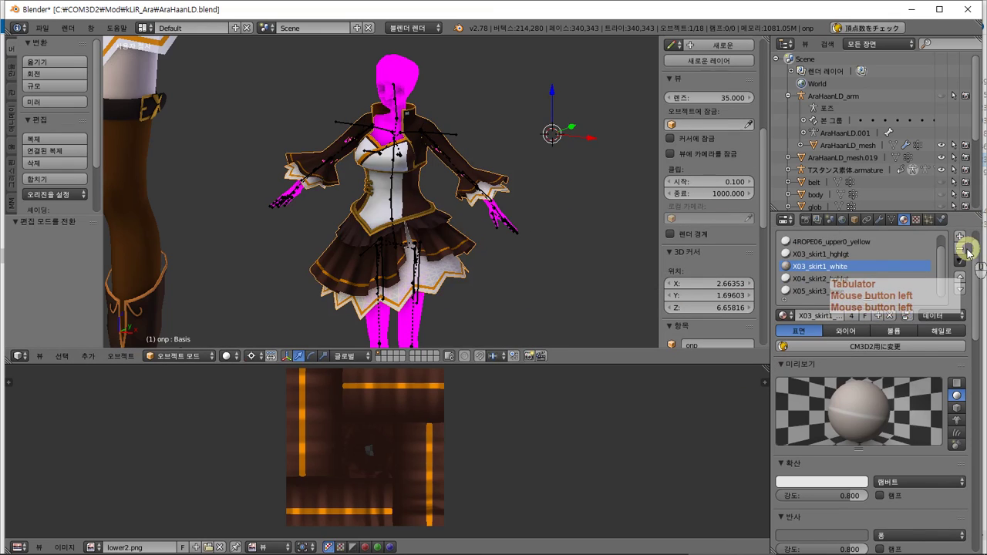
left_click(959, 249)
Look through the remaining material slots and select 2METAL11_upper1_stud.
left_click(856, 264)
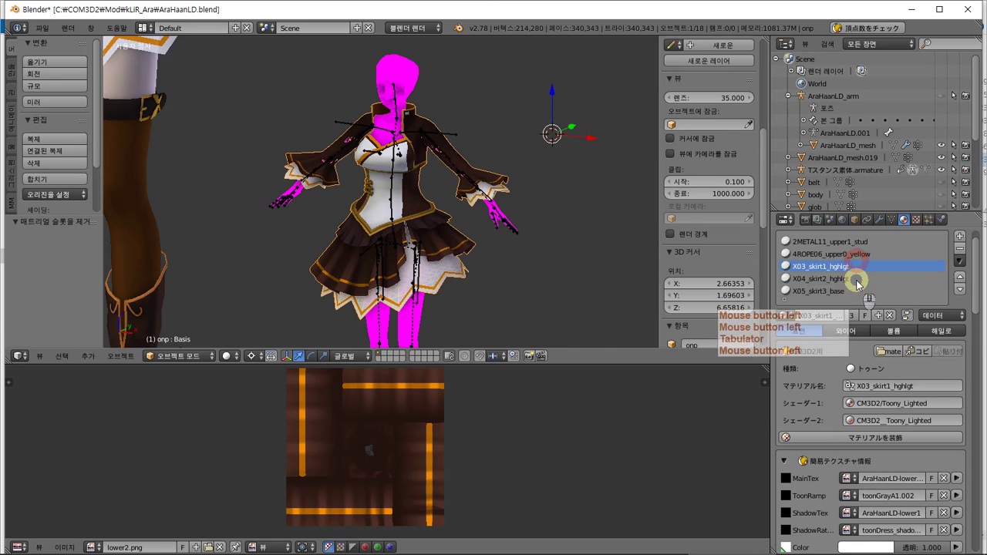
scroll(855, 284, "up", 1)
scroll(855, 284, "down", 2)
scroll(871, 283, "up", 1)
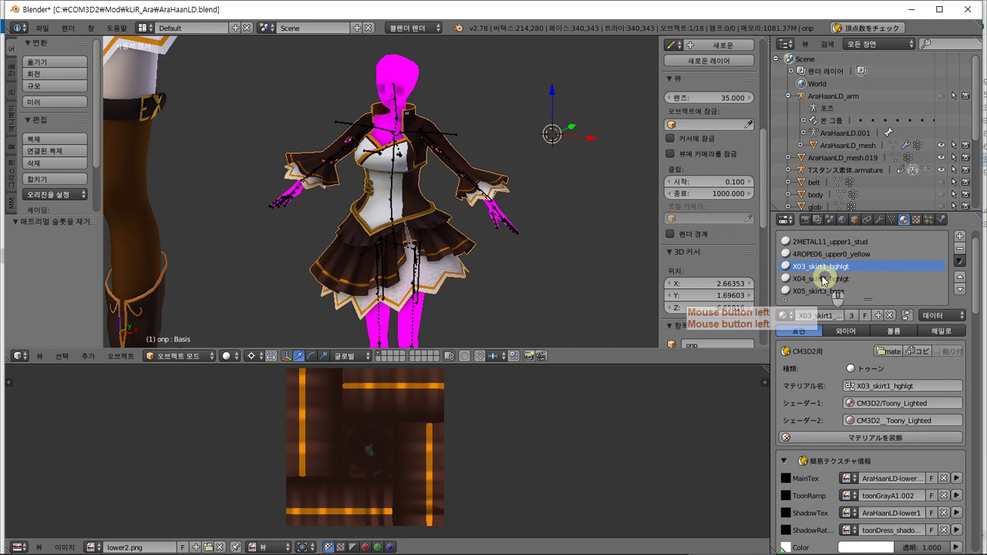
left_click(834, 242)
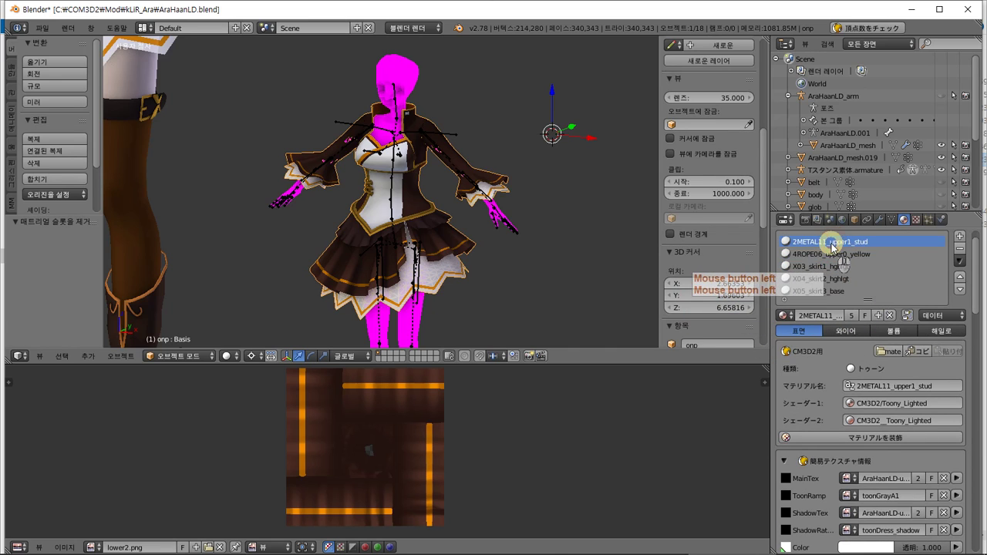
Switch to the kLiR_Ara folder and copy the base name of AraHaanLD-lower1.png.
key("alt+Tab")
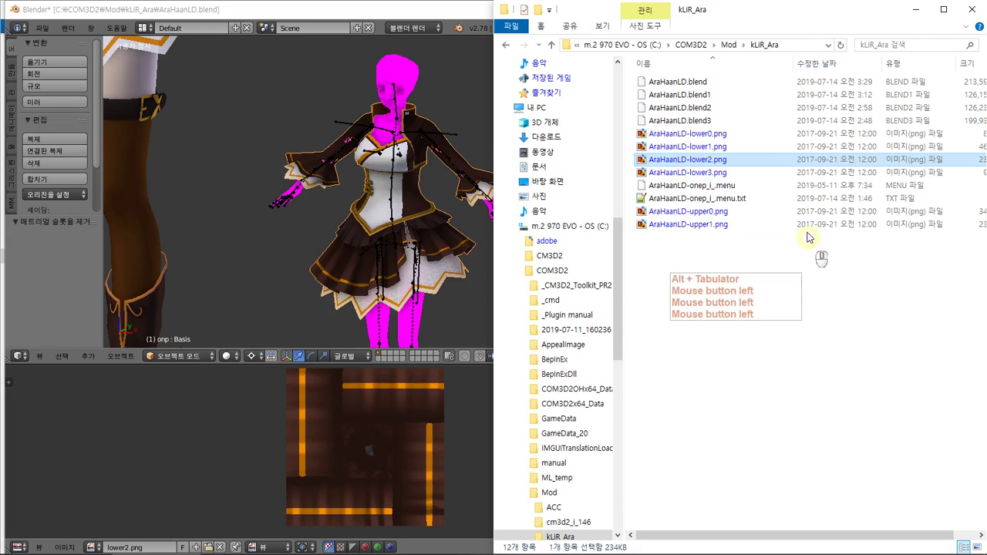
left_click(763, 150)
key("F2")
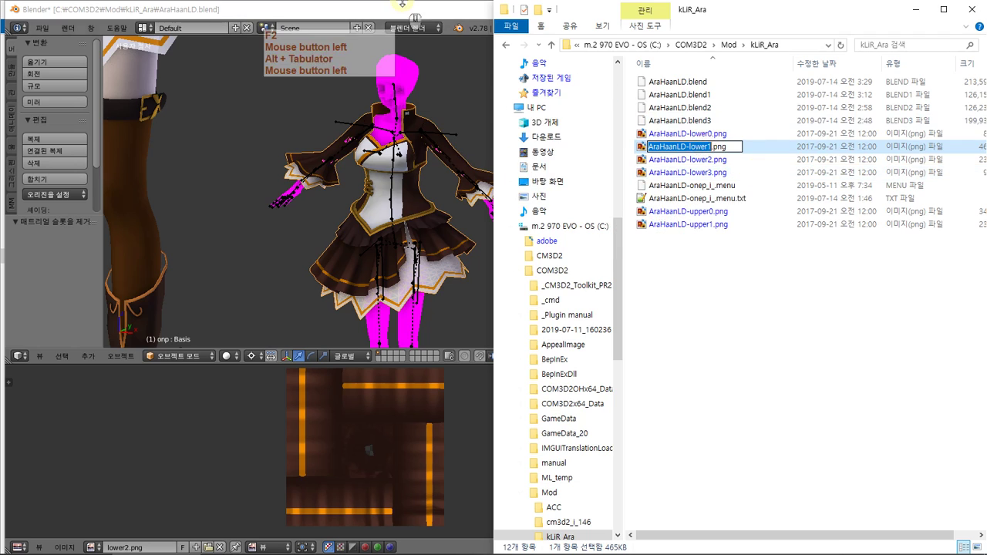
key("ctrl+c")
left_click(402, 14)
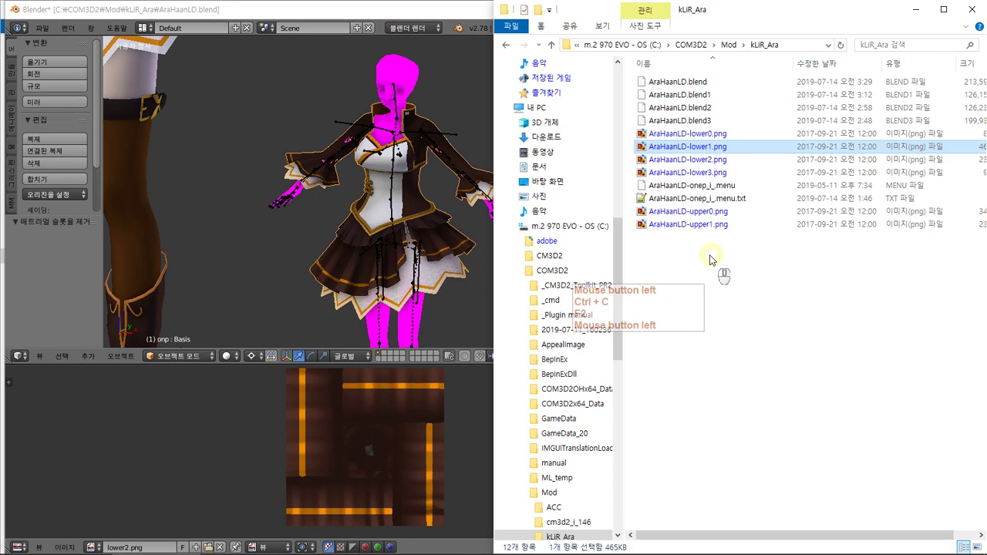
Copy the base name of AraHaanLD-upper1.png and rename the 2METAL11_upper1_stud material in Blender to AraHaanLD-upper1.
left_click(711, 259)
left_click(679, 224)
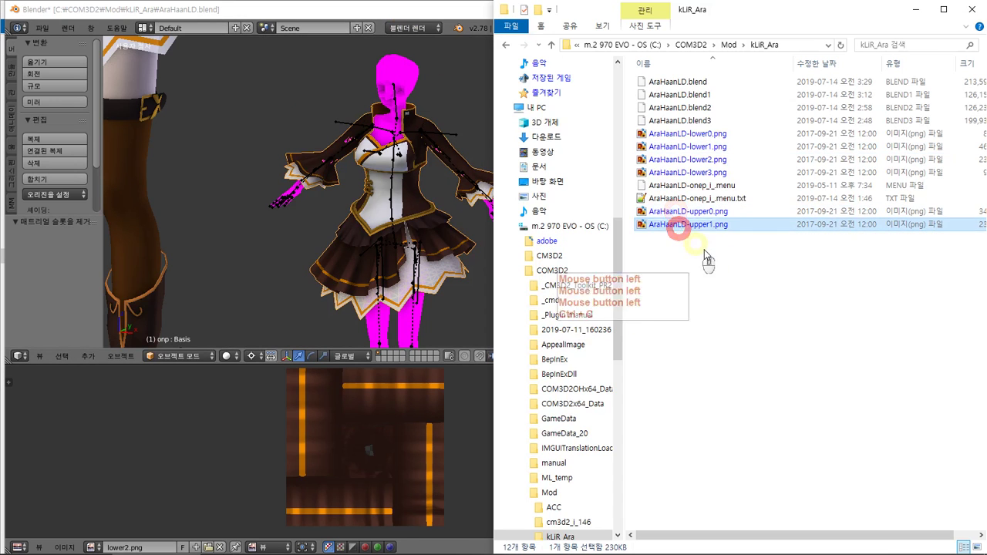
key("F2")
key("ctrl+c")
key("alt+Tab")
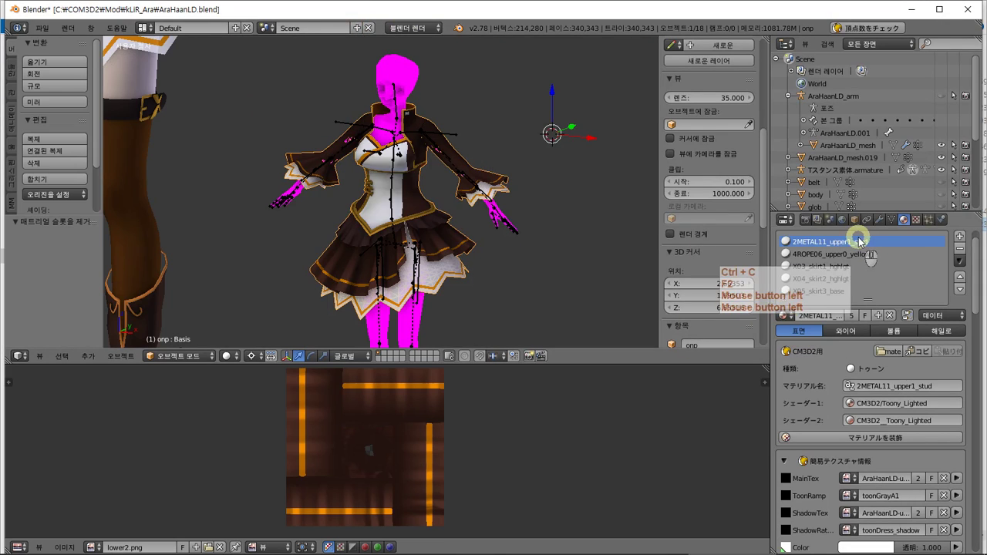
key("ctrl+v")
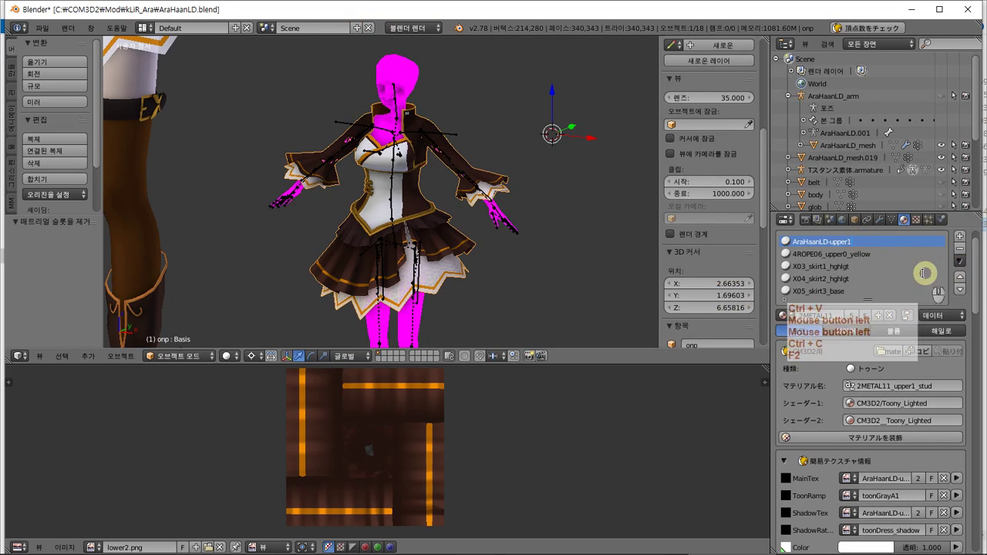
Switch to the kLiR_Ara folder and copy the base name of AraHaanLD-upper0.png.
key("alt+Tab")
left_click(729, 223)
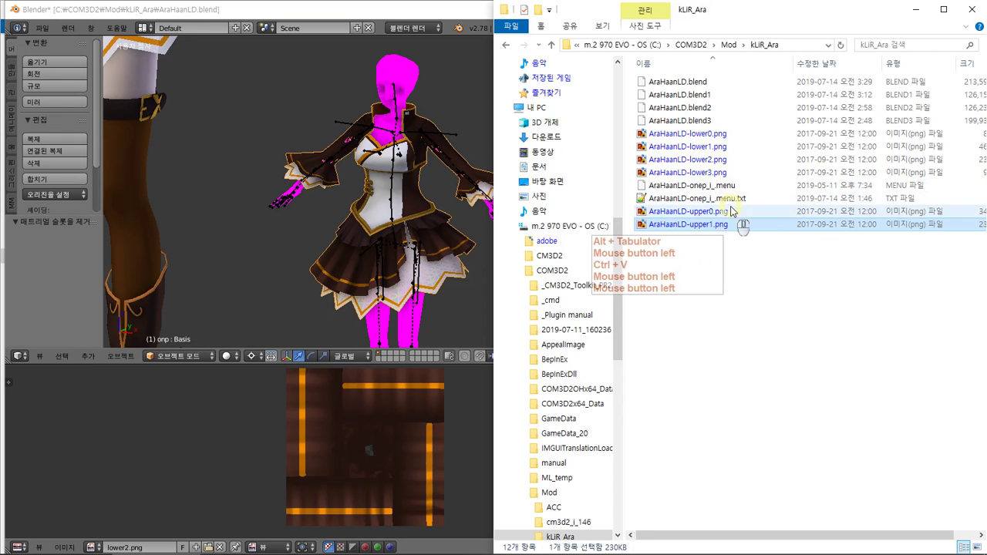
left_click(728, 222)
key("F2")
key("ctrl+c")
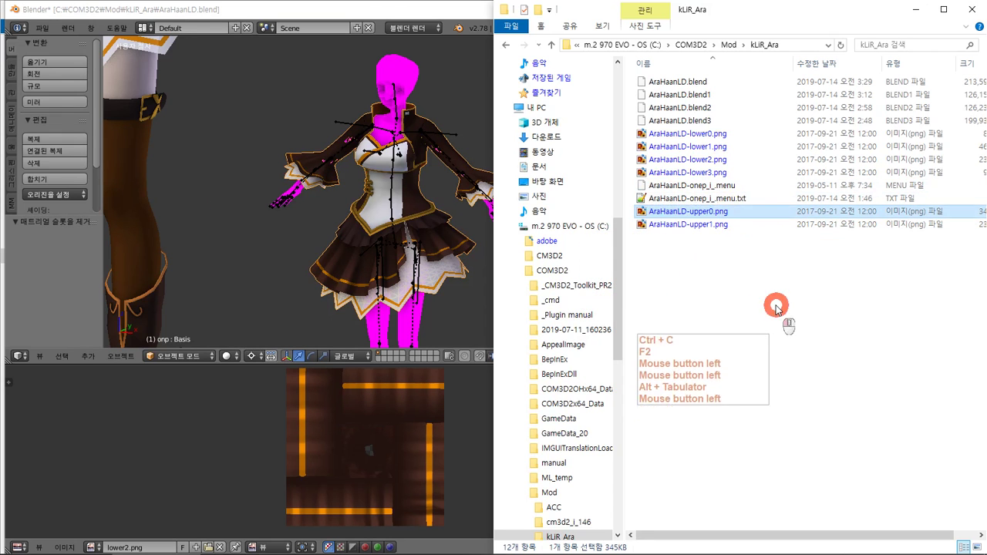
Switch to Blender and rename the 4ROPE06_upper0_yellow material to AraHaanLD-upper0.
left_click(368, 4)
left_click(866, 249)
key("F2")
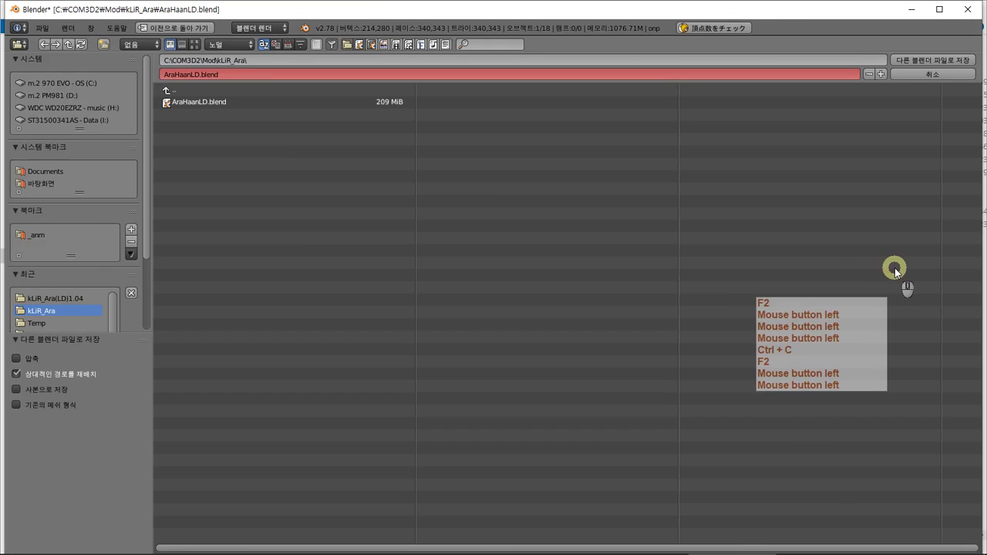
key("Escape")
left_click(860, 256)
left_click(861, 258)
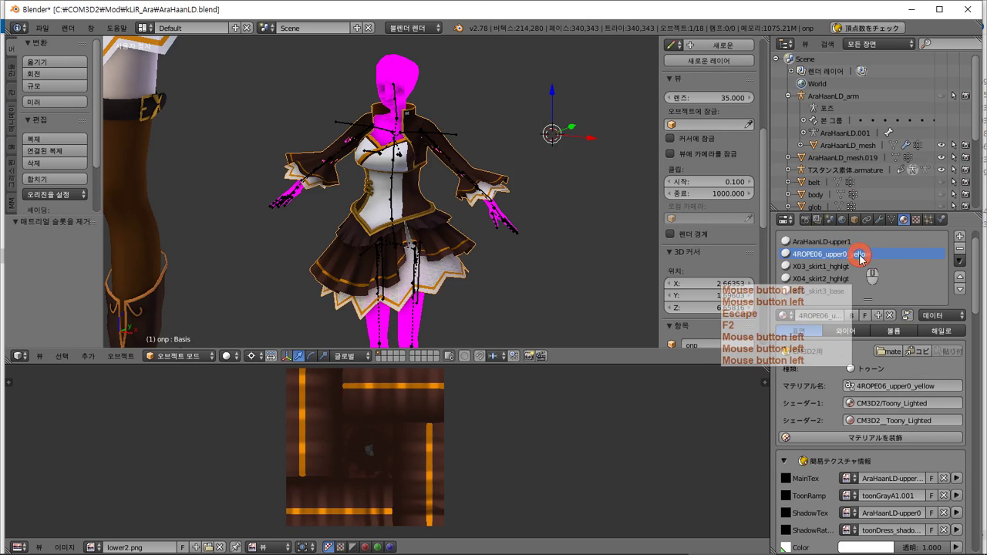
left_click(865, 260)
left_click(863, 257)
key("ctrl+v")
left_click(909, 272)
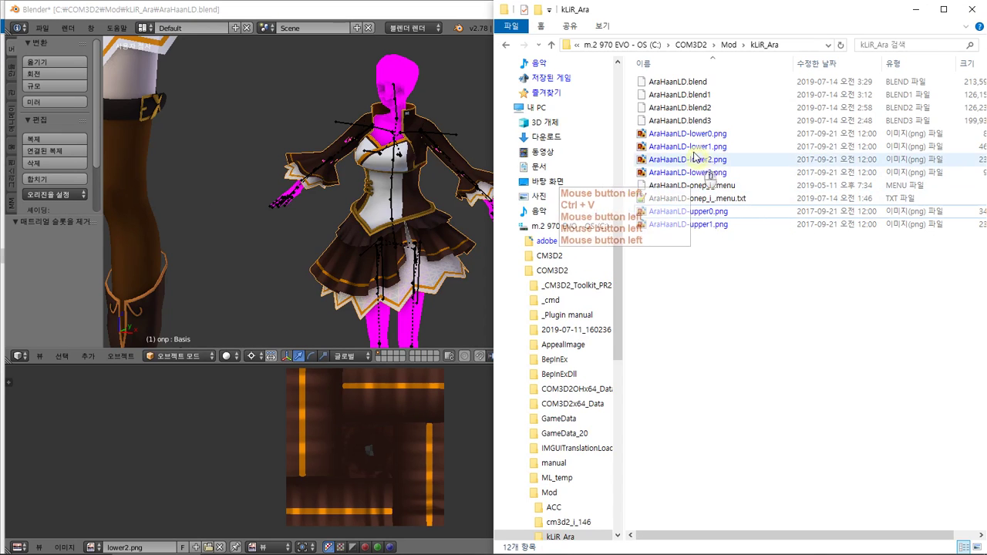
Copy the base name of AraHaanLD-lower1.png and rename the X03_skirt1_hghlgt material in Blender to AraHaanLD-lower1.
left_click(692, 147)
key("F2")
key("ctrl+c")
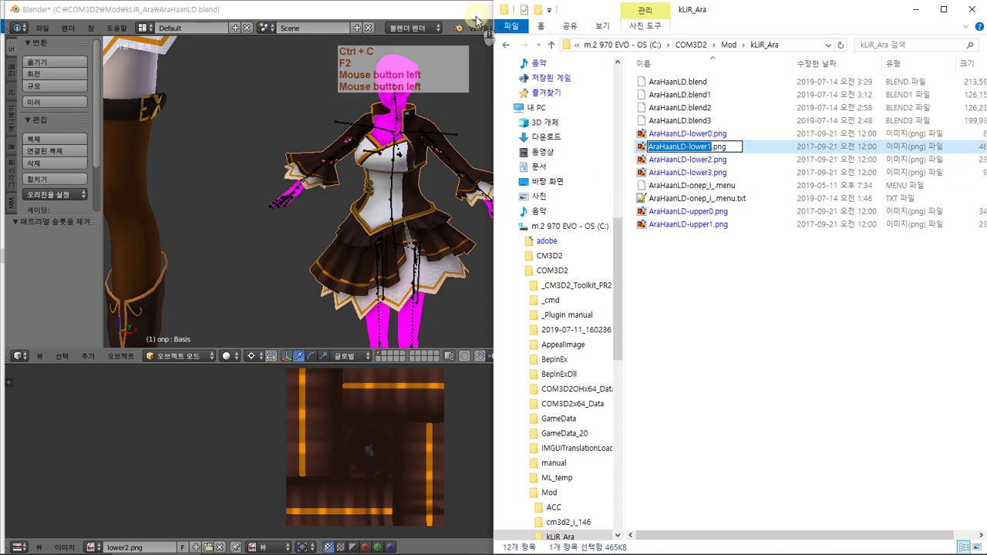
left_click(466, 10)
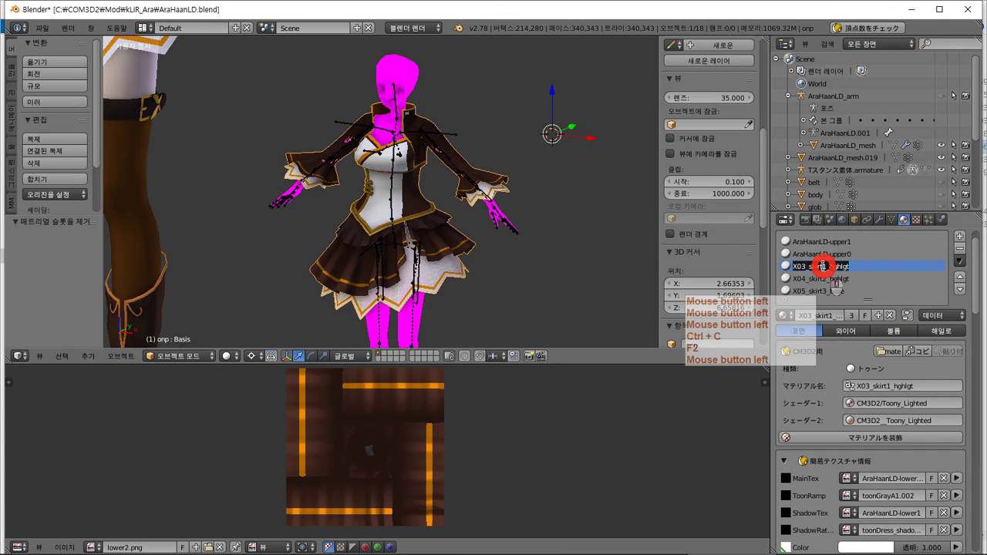
key("ctrl+v")
Copy the base name of AraHaanLD-lower2.png from the folder and rename the X04_skirt2_hghlgt material in Blender to AraHaanLD-lower2.
key("alt+Tab")
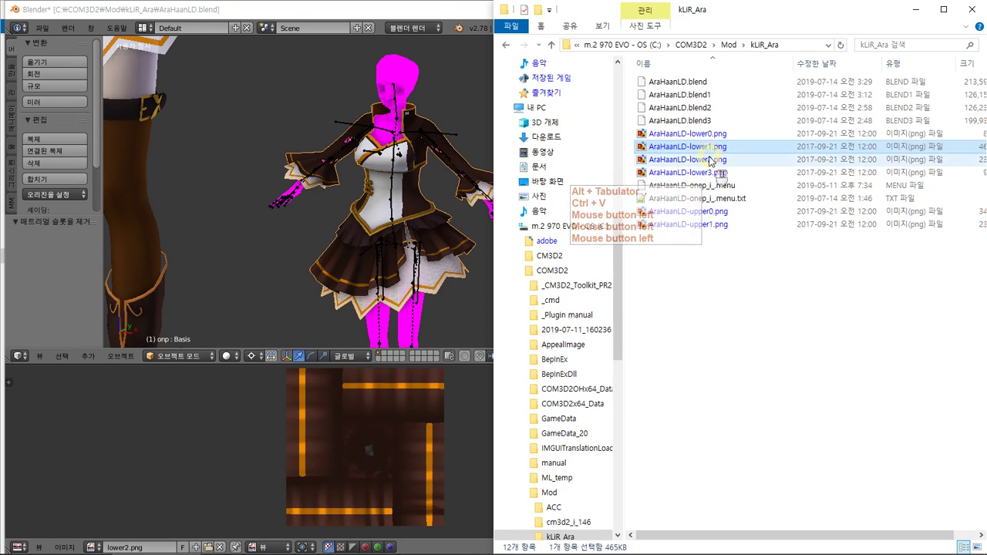
left_click(710, 160)
key("F2")
key("ctrl+c")
left_click(409, 10)
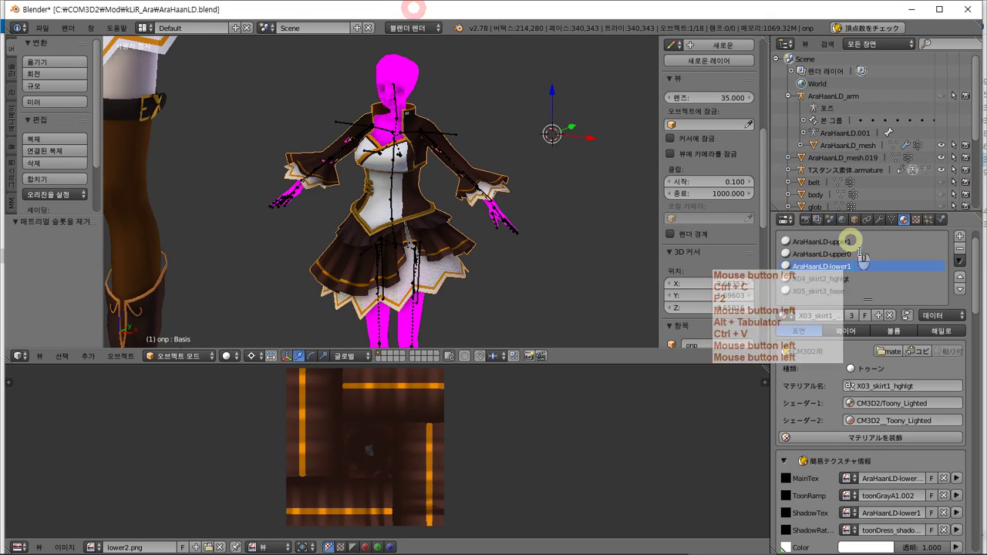
left_click(822, 278)
double_click(821, 276)
key("ctrl+v")
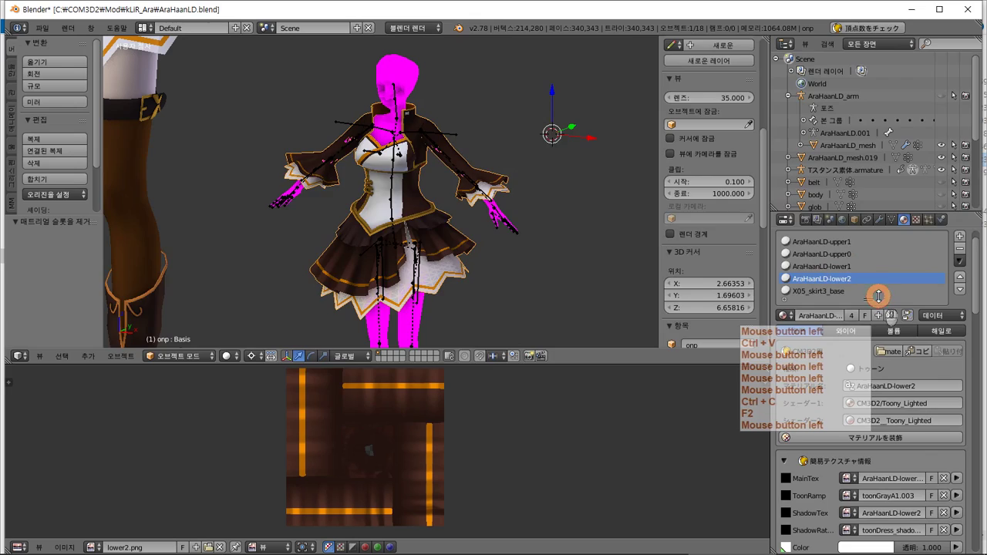
Copy the base name of AraHaanLD-lower3.png from the folder and rename the X05_skirt3_base material in Blender to AraHaanLD-lower3.
key("alt+Tab")
left_click(700, 172)
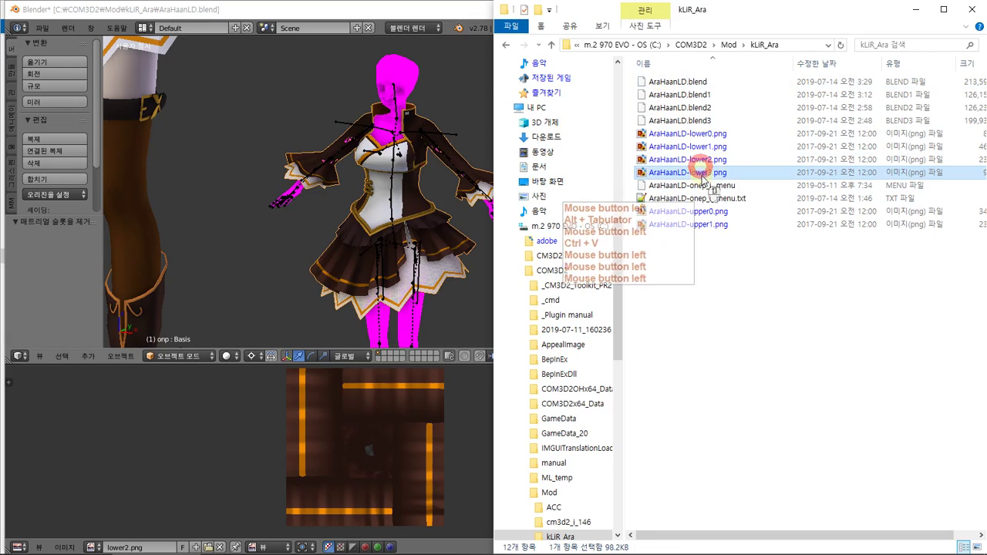
key("F2")
key("ctrl+c")
left_click(391, 16)
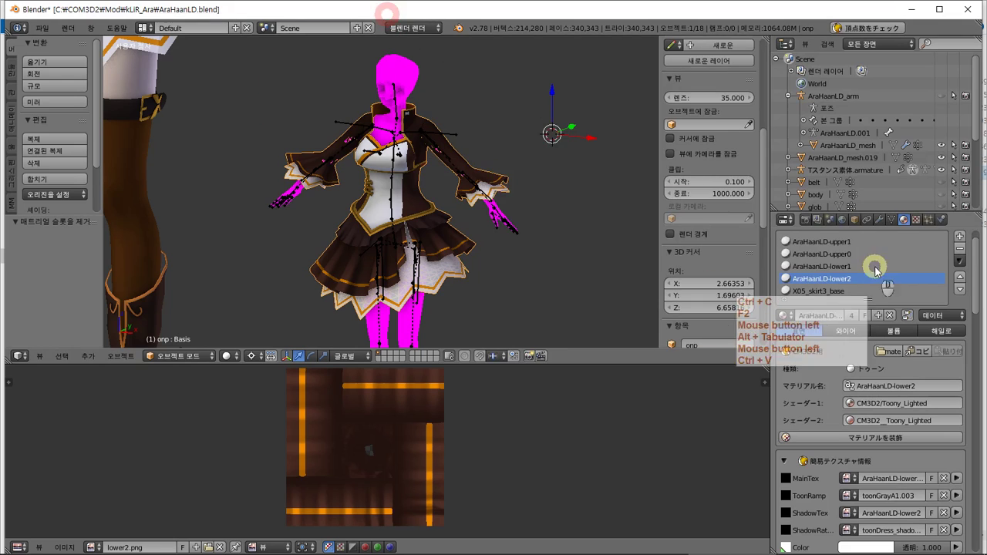
double_click(813, 291)
key("ctrl+v")
left_click(874, 308)
Look over the AraHaanLD-lower3 material's texture settings and widen the properties area.
scroll(870, 279, "down", 4)
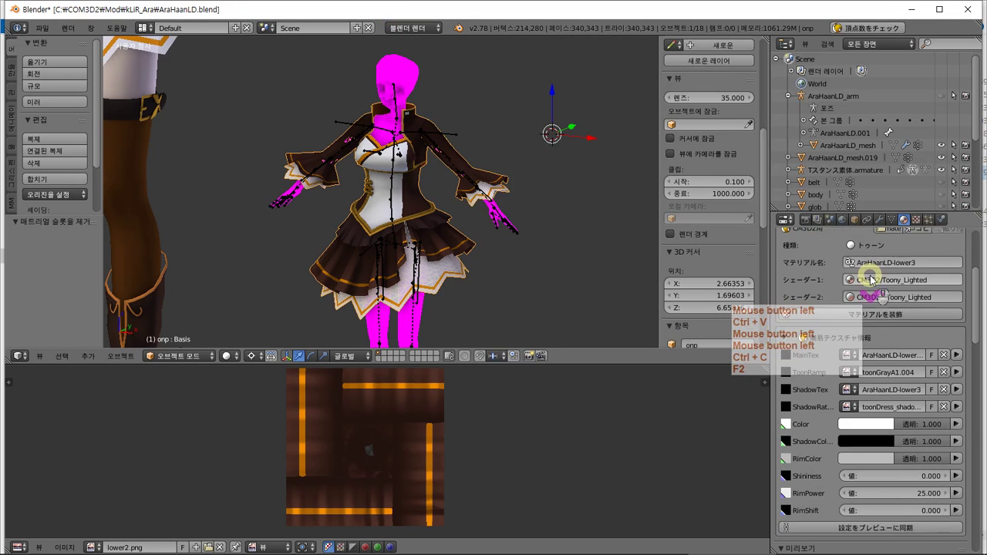
scroll(869, 279, "up", 5)
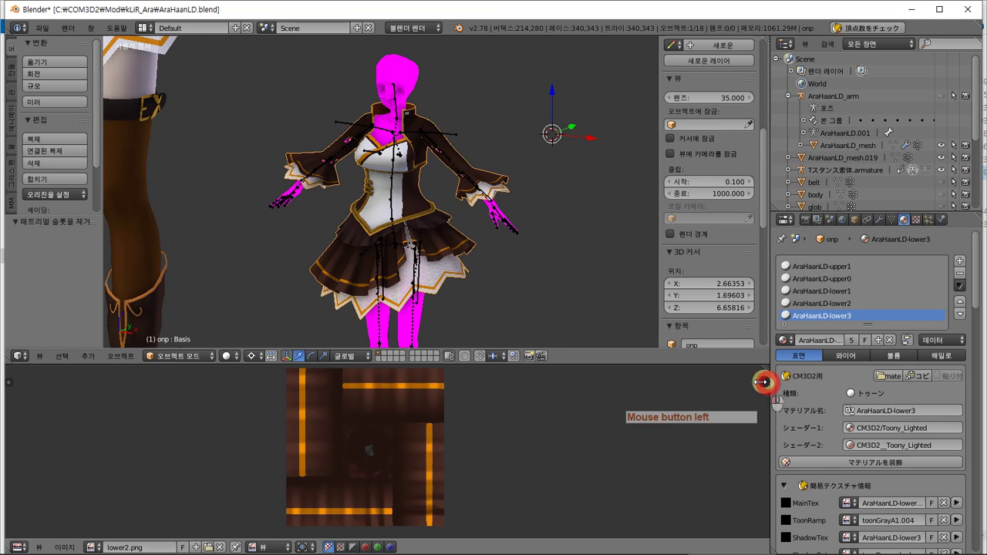
left_click_drag(761, 381, 738, 352)
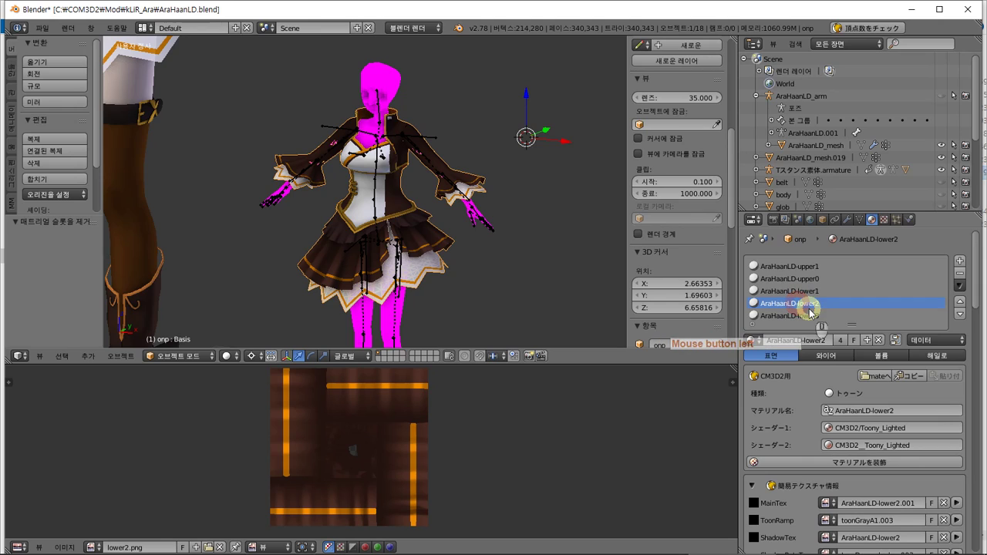
Select the AraHaanLD-lower1 material and set its MainTex image to AraHaanLD-upper1.
key("Up")
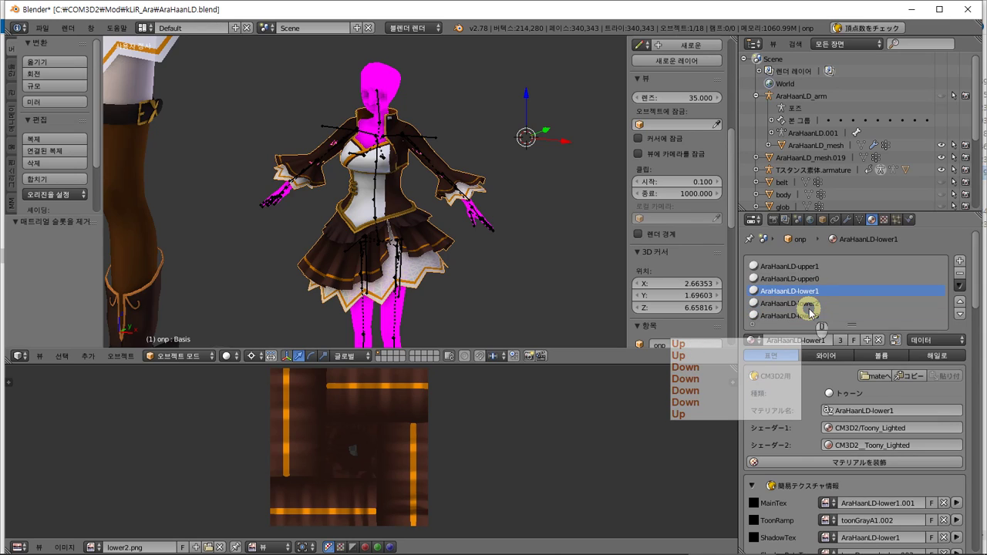
left_click(828, 503)
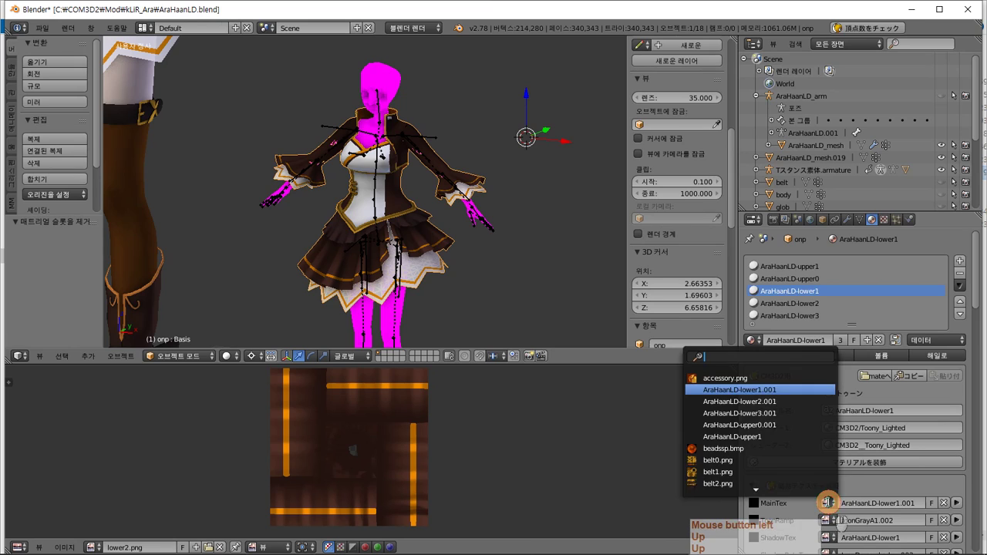
left_click(809, 435)
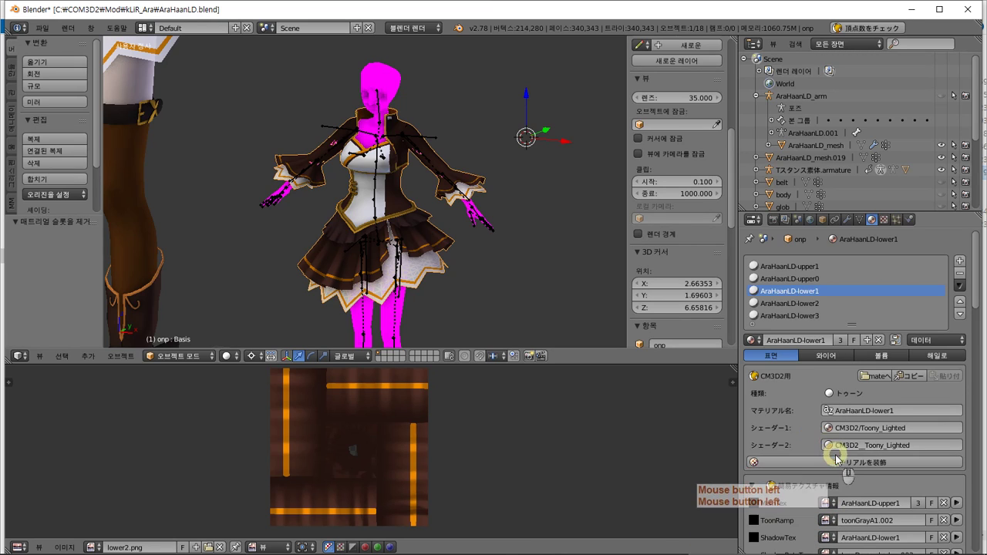
Set the MainTex image of the AraHaanLD-lower2 material to AraHaanLD-lower2, finding it by the name copied from ShadowTex.
left_click(828, 502)
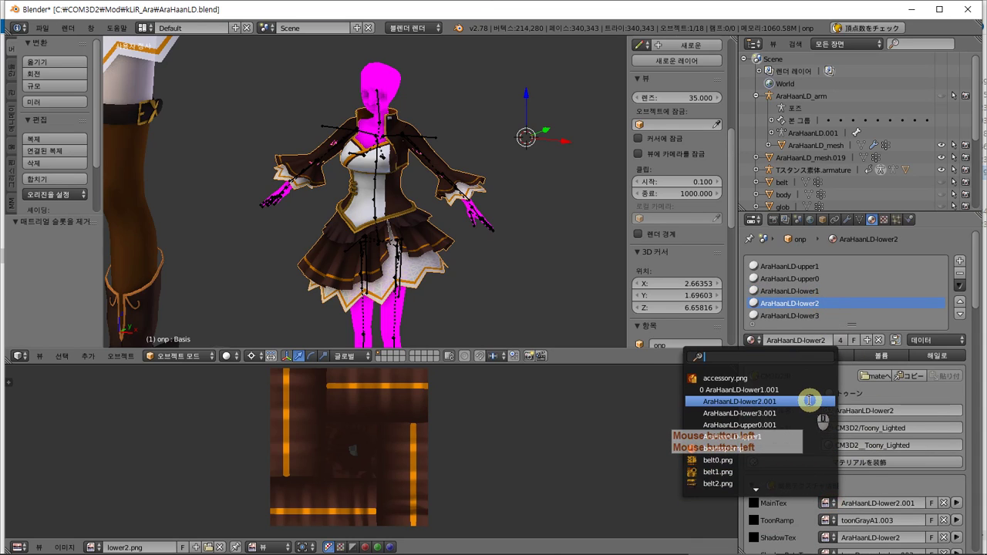
scroll(806, 436, "up", 3)
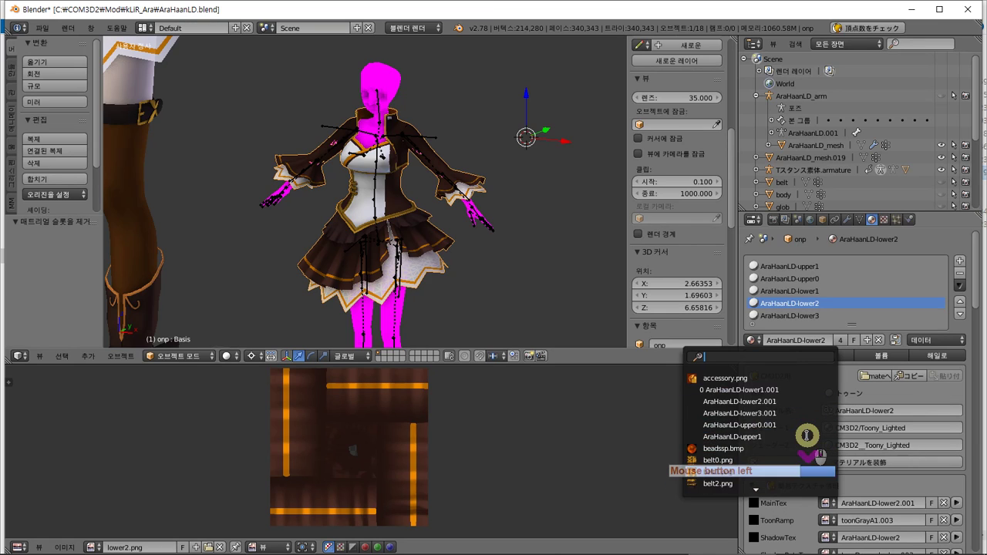
scroll(806, 436, "down", 6)
scroll(806, 436, "down", 3)
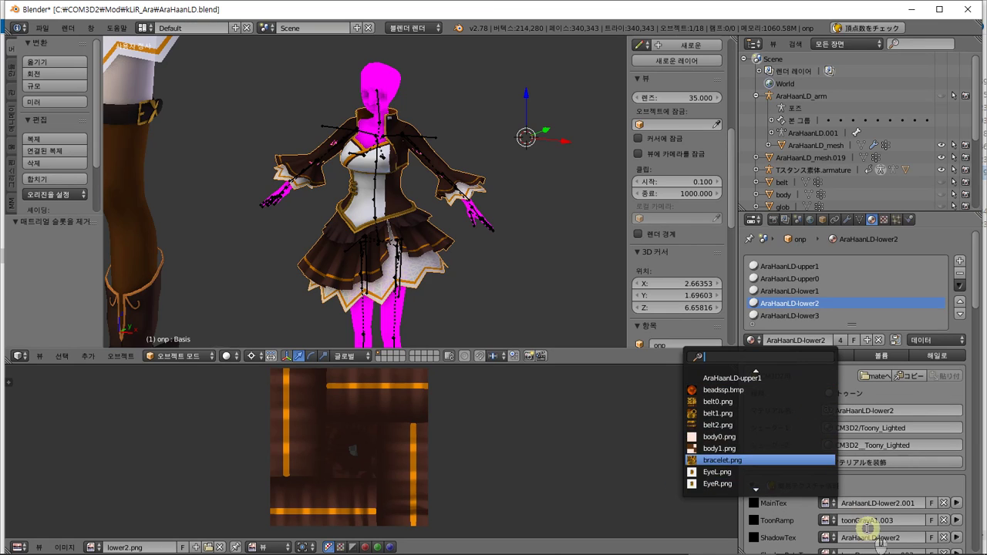
left_click(890, 542)
key("ctrl+c")
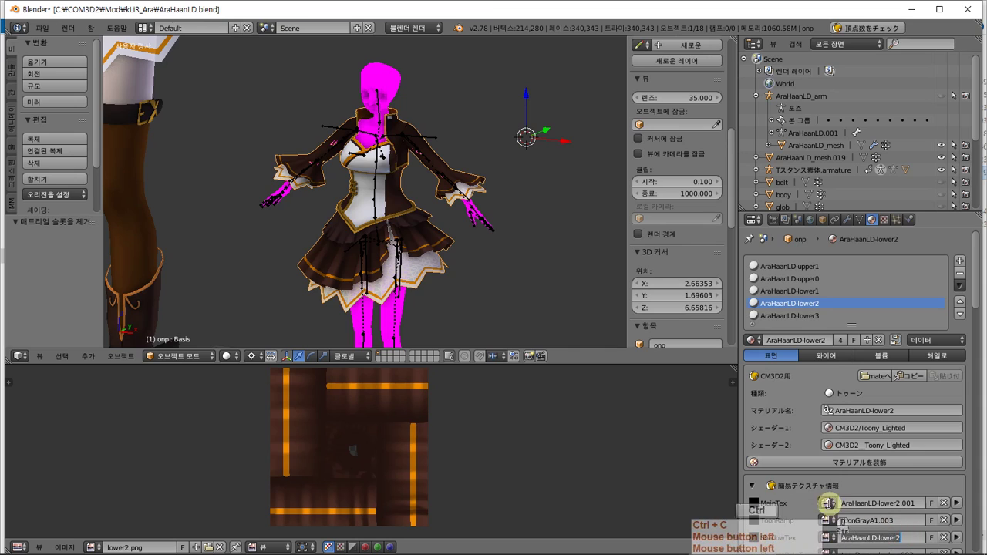
left_click(829, 503)
key("ctrl+v")
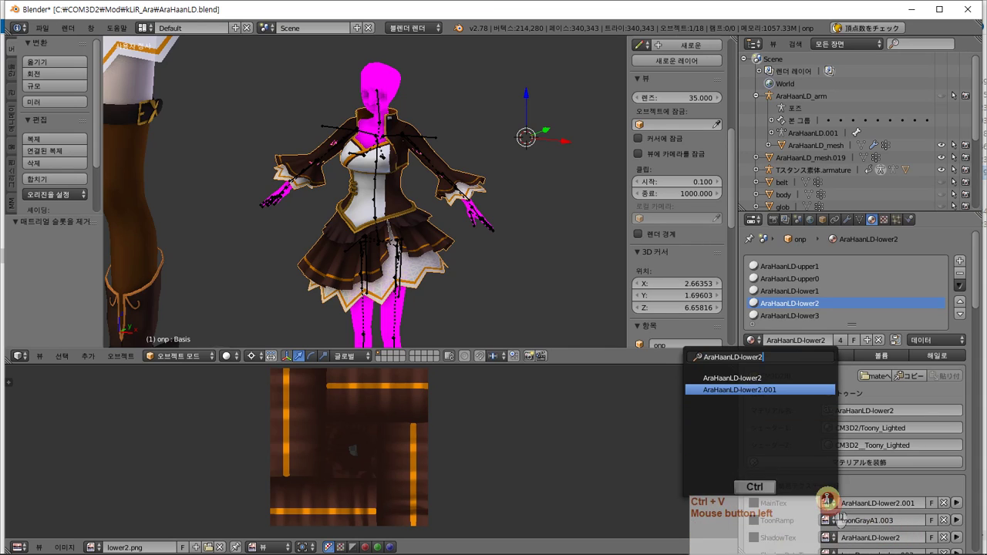
left_click(767, 376)
Select the AraHaanLD-lower3 material and set its MainTex image to AraHaanLD-lower3, using the ShadowTex image name.
left_click(825, 315)
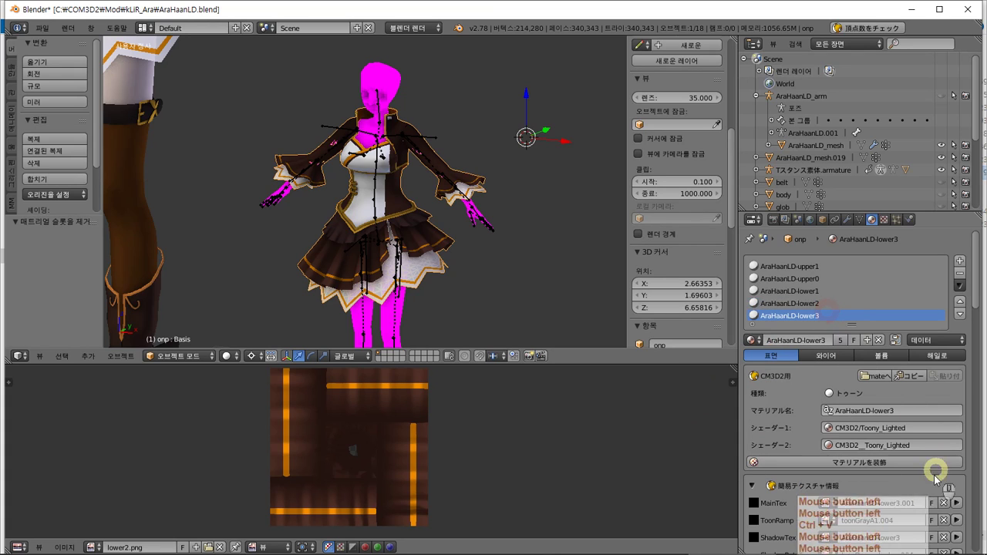
key("ctrl+c")
left_click(827, 502)
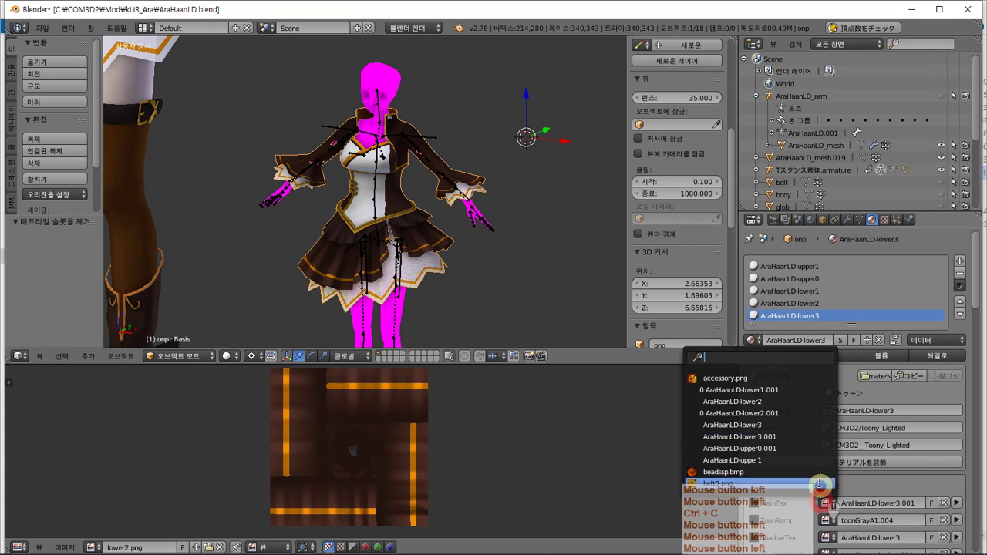
key("ctrl+v")
left_click(767, 376)
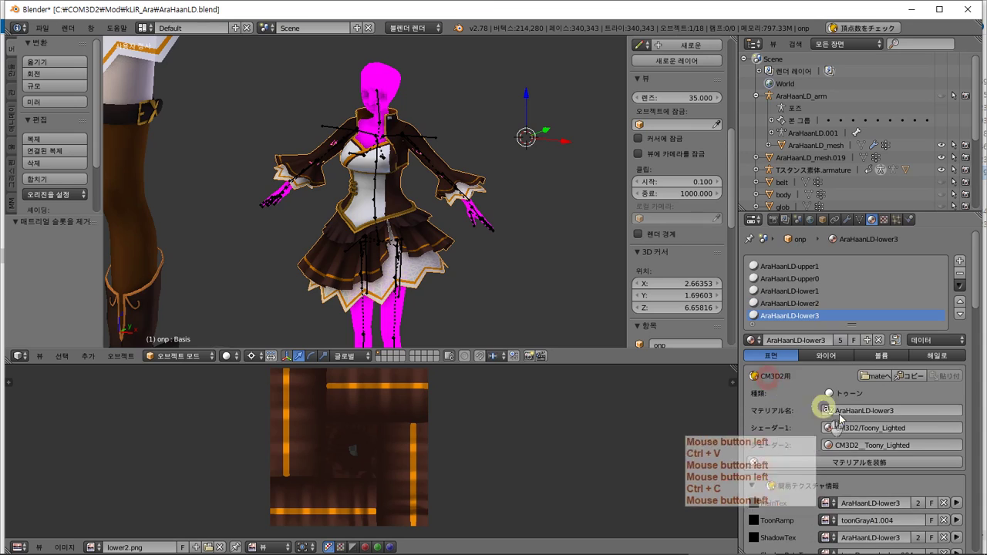
Select the AraHaanLD-upper0 material and set its MainTex image to AraHaanLD-upper0, using the ShadowTex image name.
left_click(788, 303)
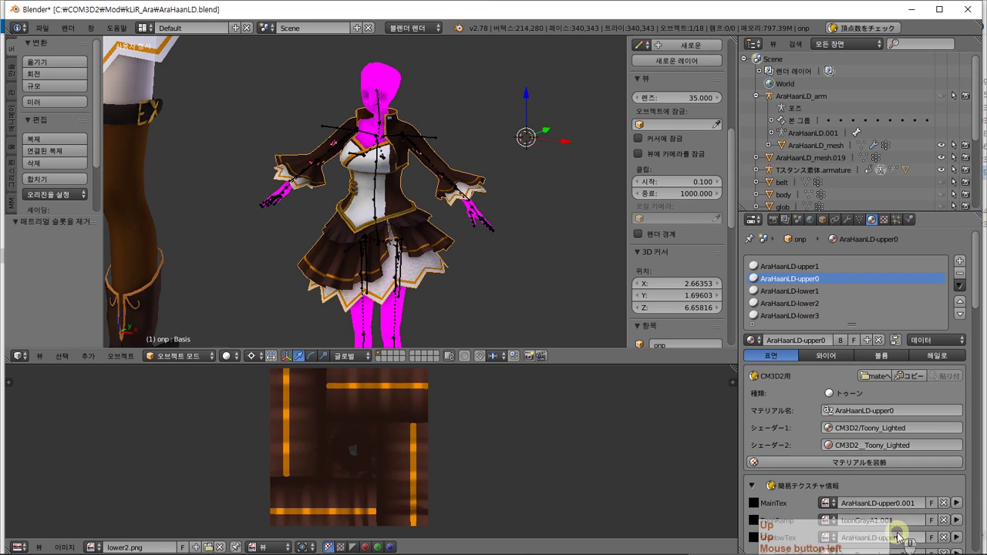
key("ctrl+c")
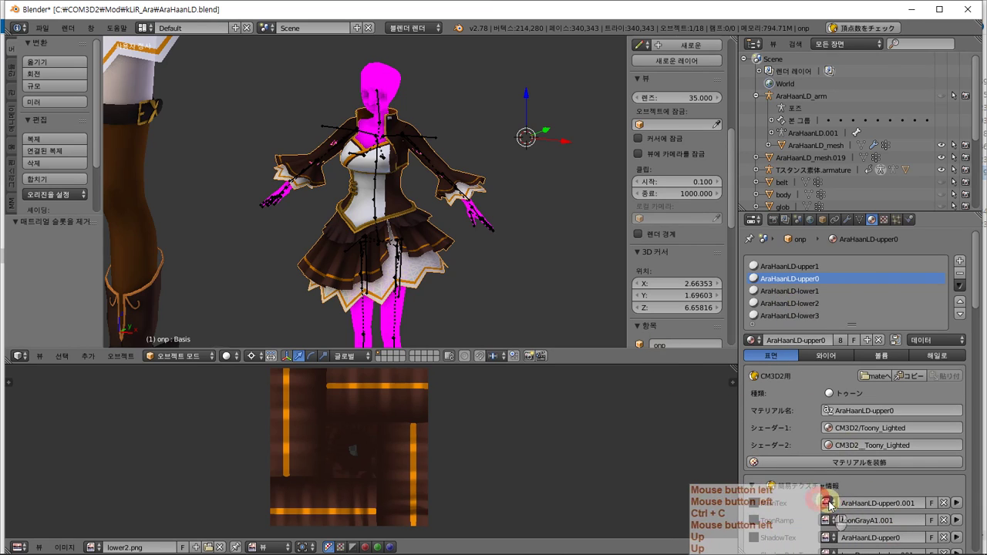
left_click(824, 503)
key("ctrl+v")
left_click(797, 375)
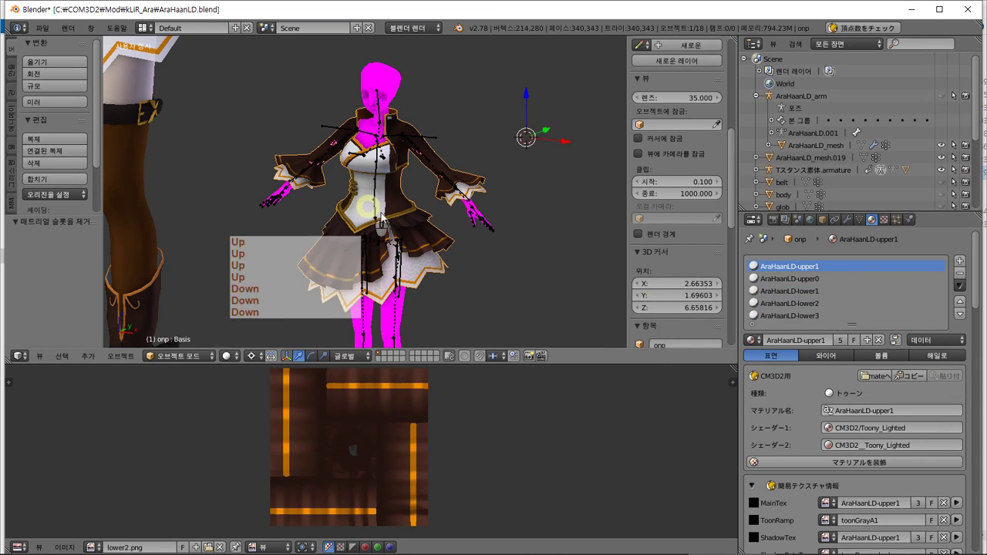
Save AraHaanLD.blend over the existing file and switch to the kLiR_Ara folder window.
key("ctrl+s")
left_click(477, 234)
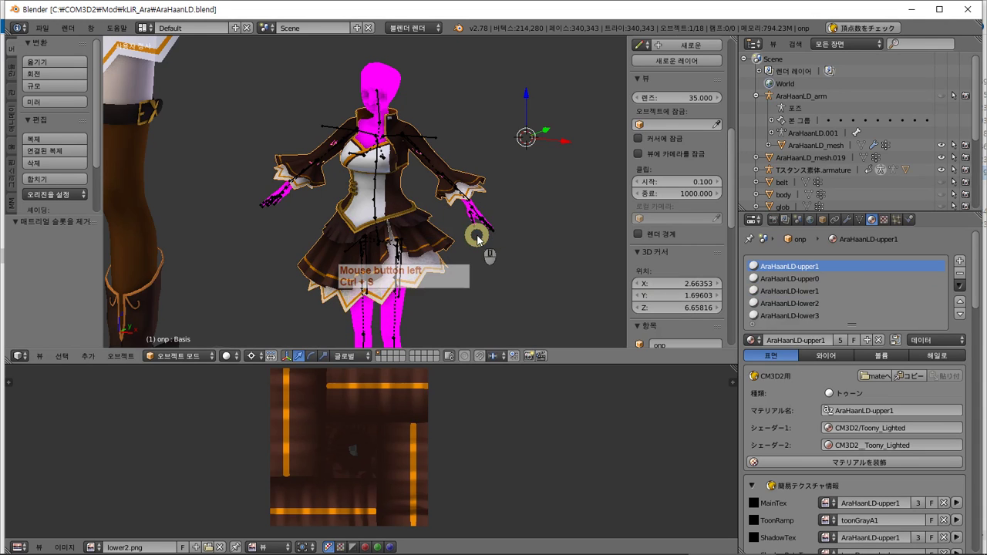
key("alt+Tab")
key("alt+Tab")
key("alt+Tab")
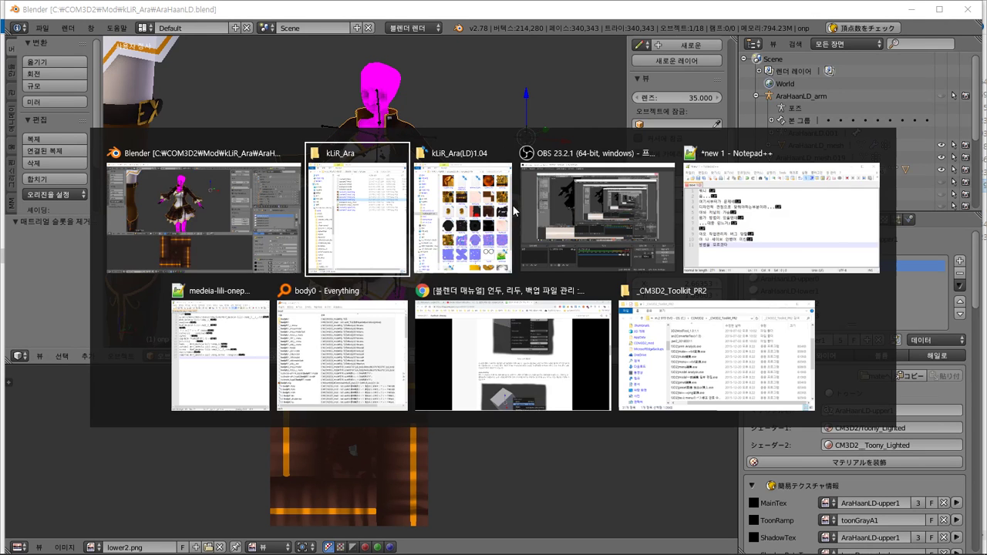